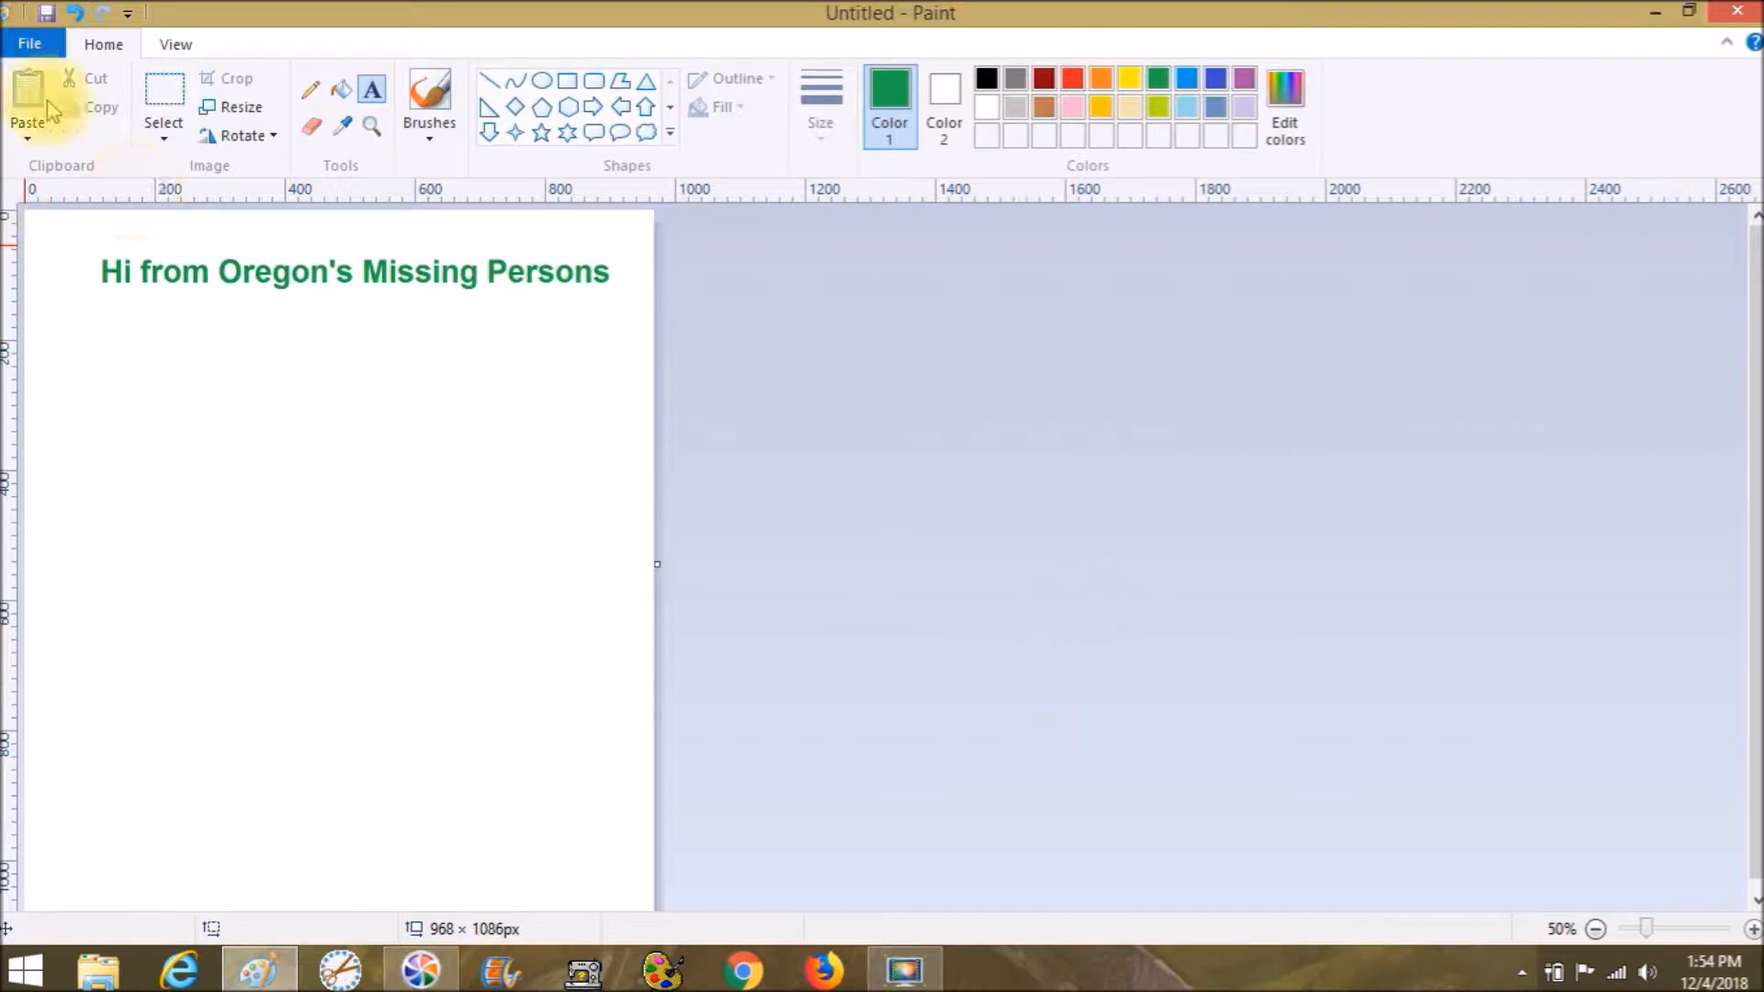
Start a new blank image, discarding the unsaved one that holds the green heading text.
click(31, 44)
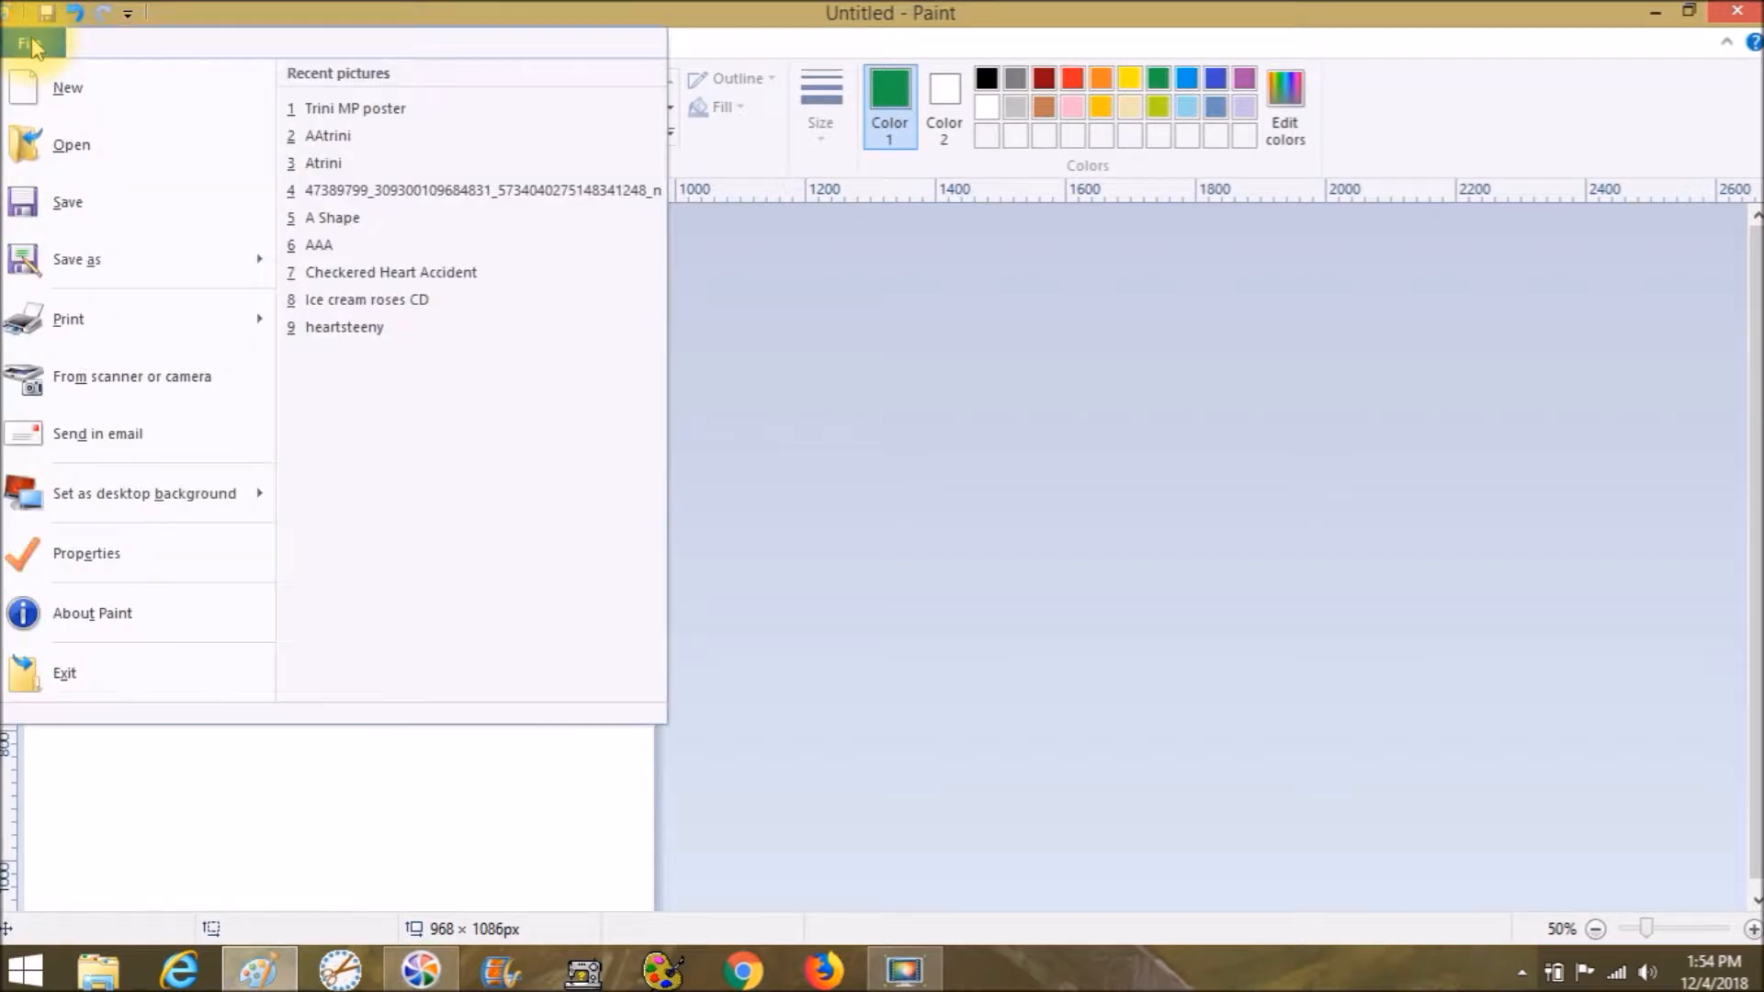
click(72, 81)
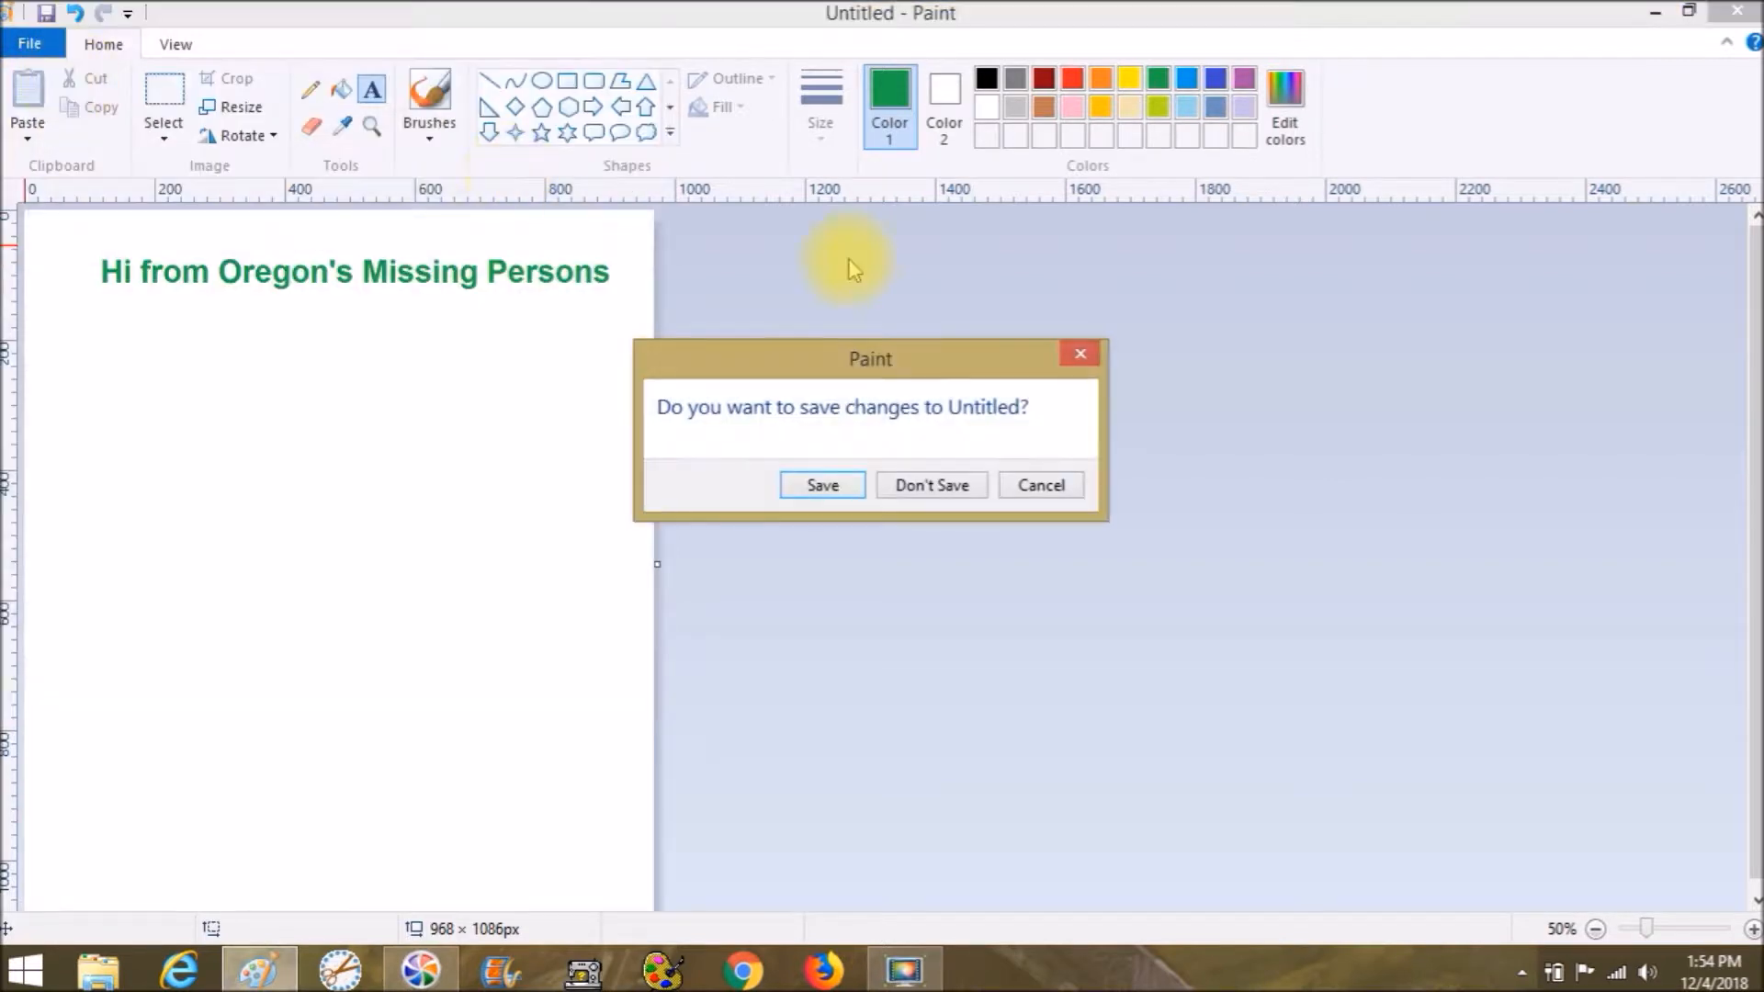
click(933, 485)
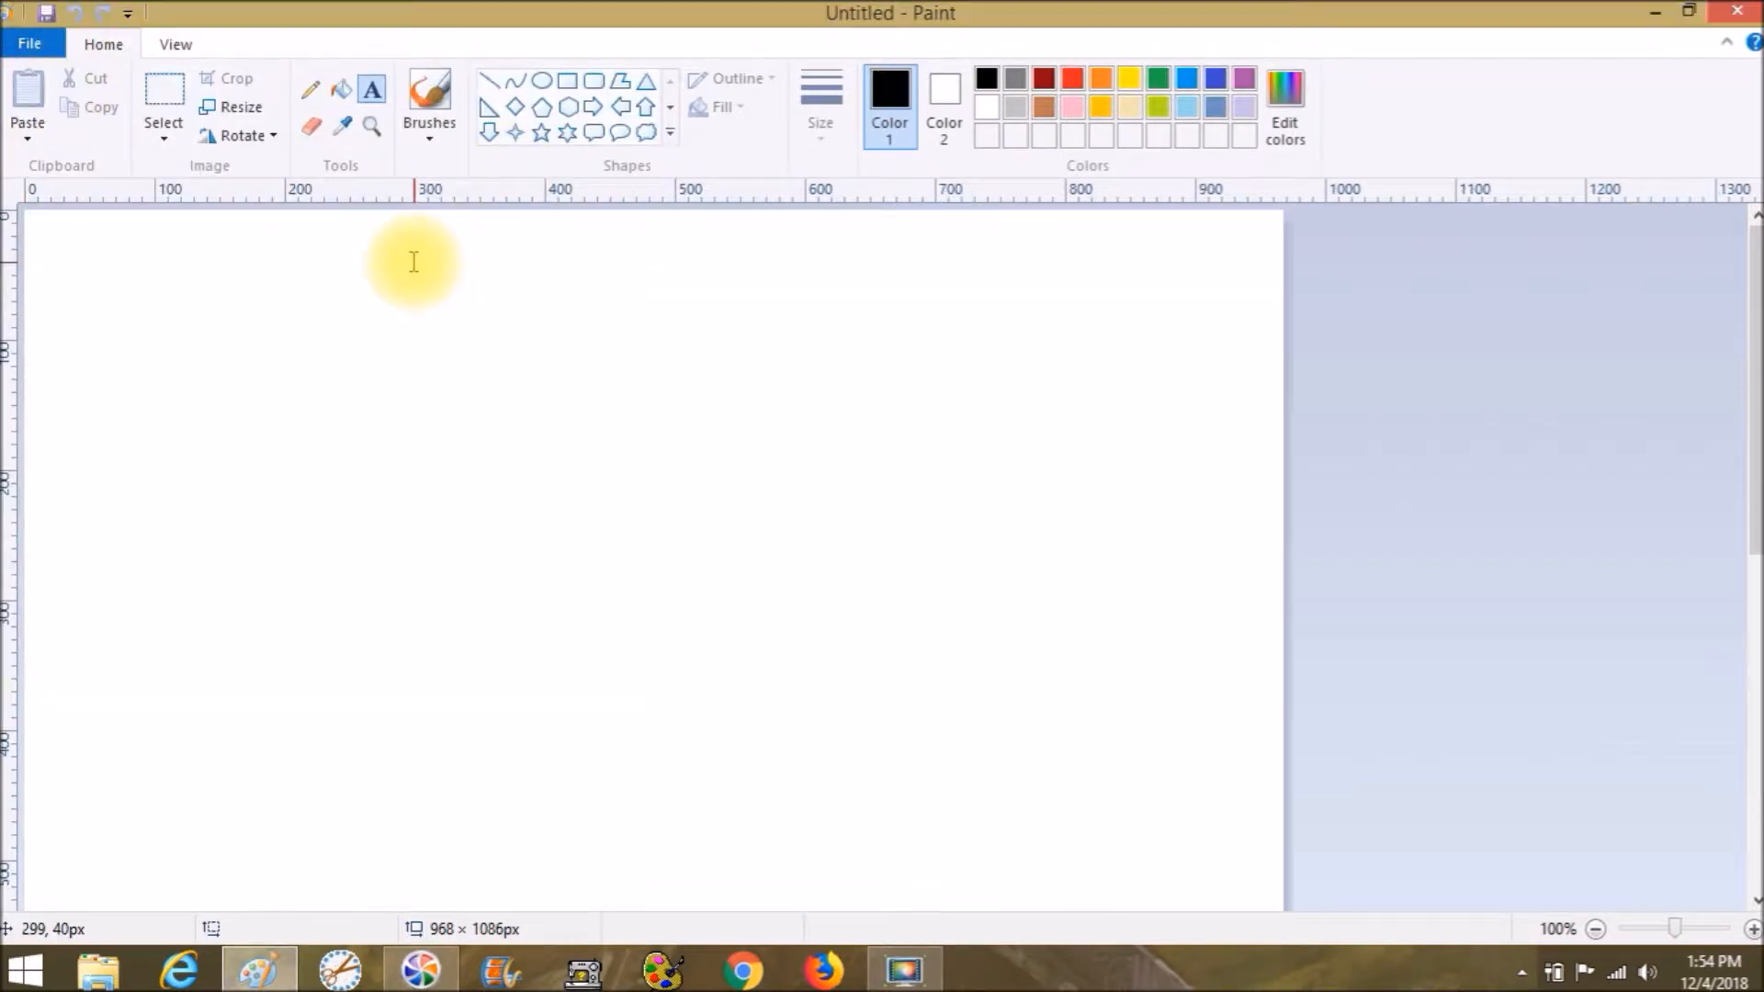
click(1596, 931)
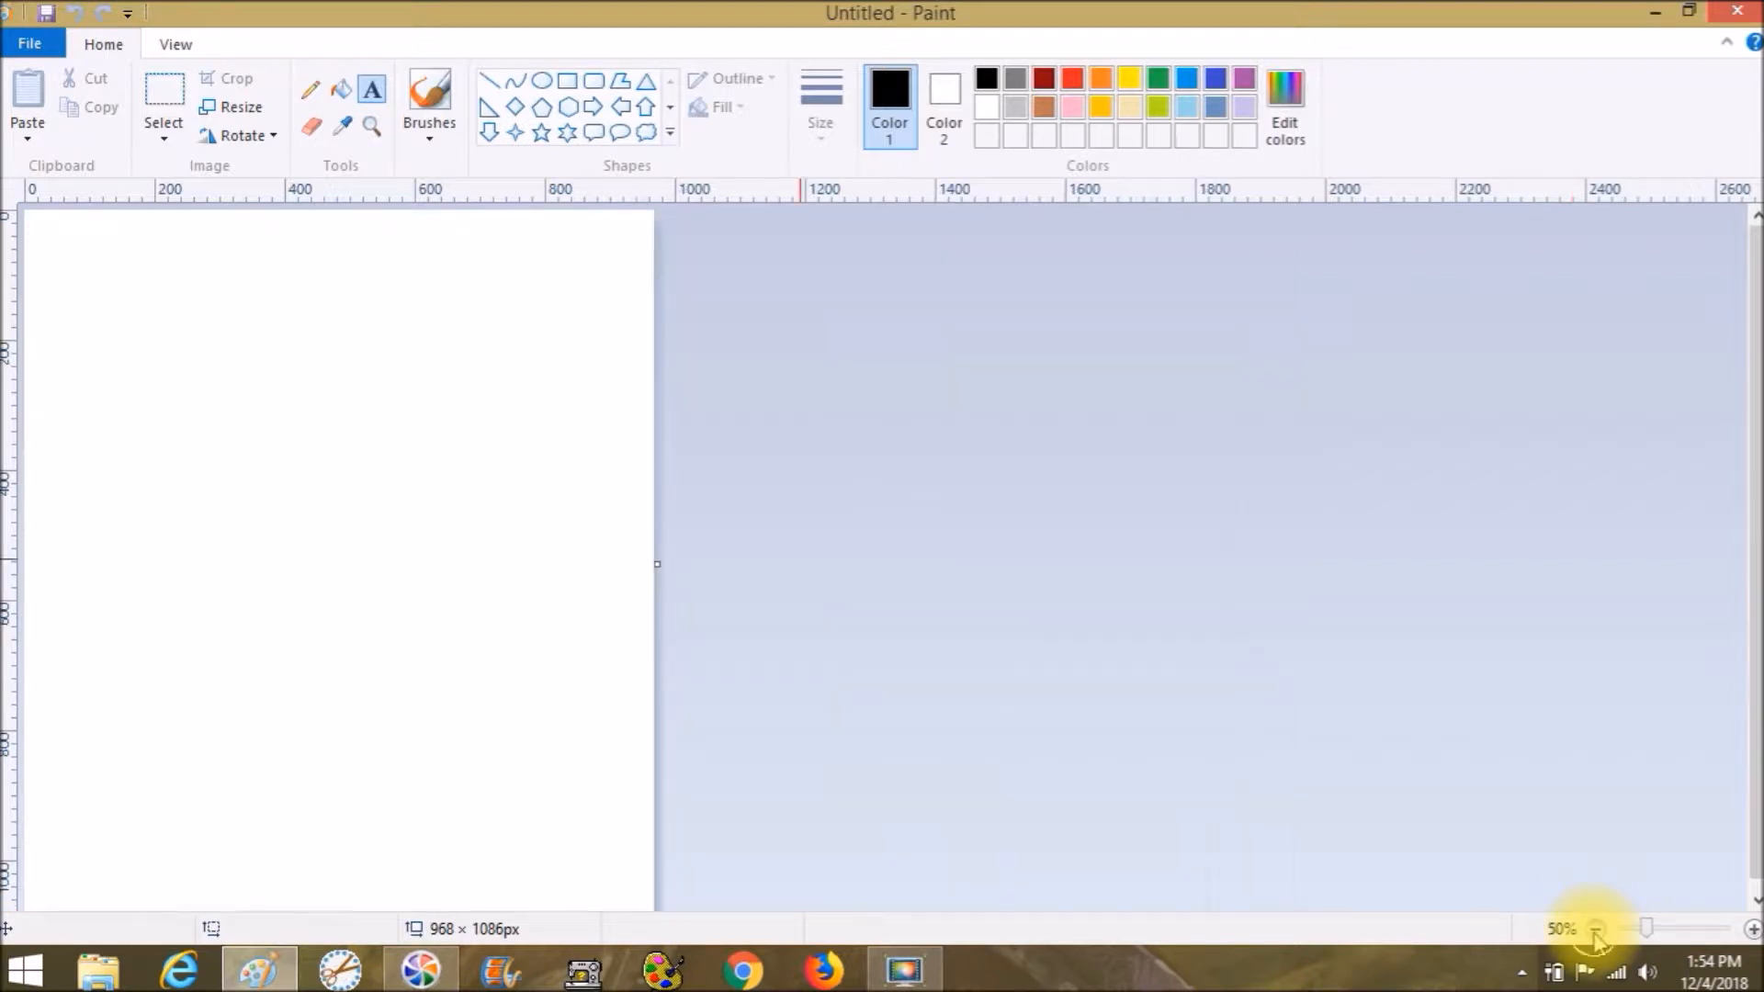
click(1597, 931)
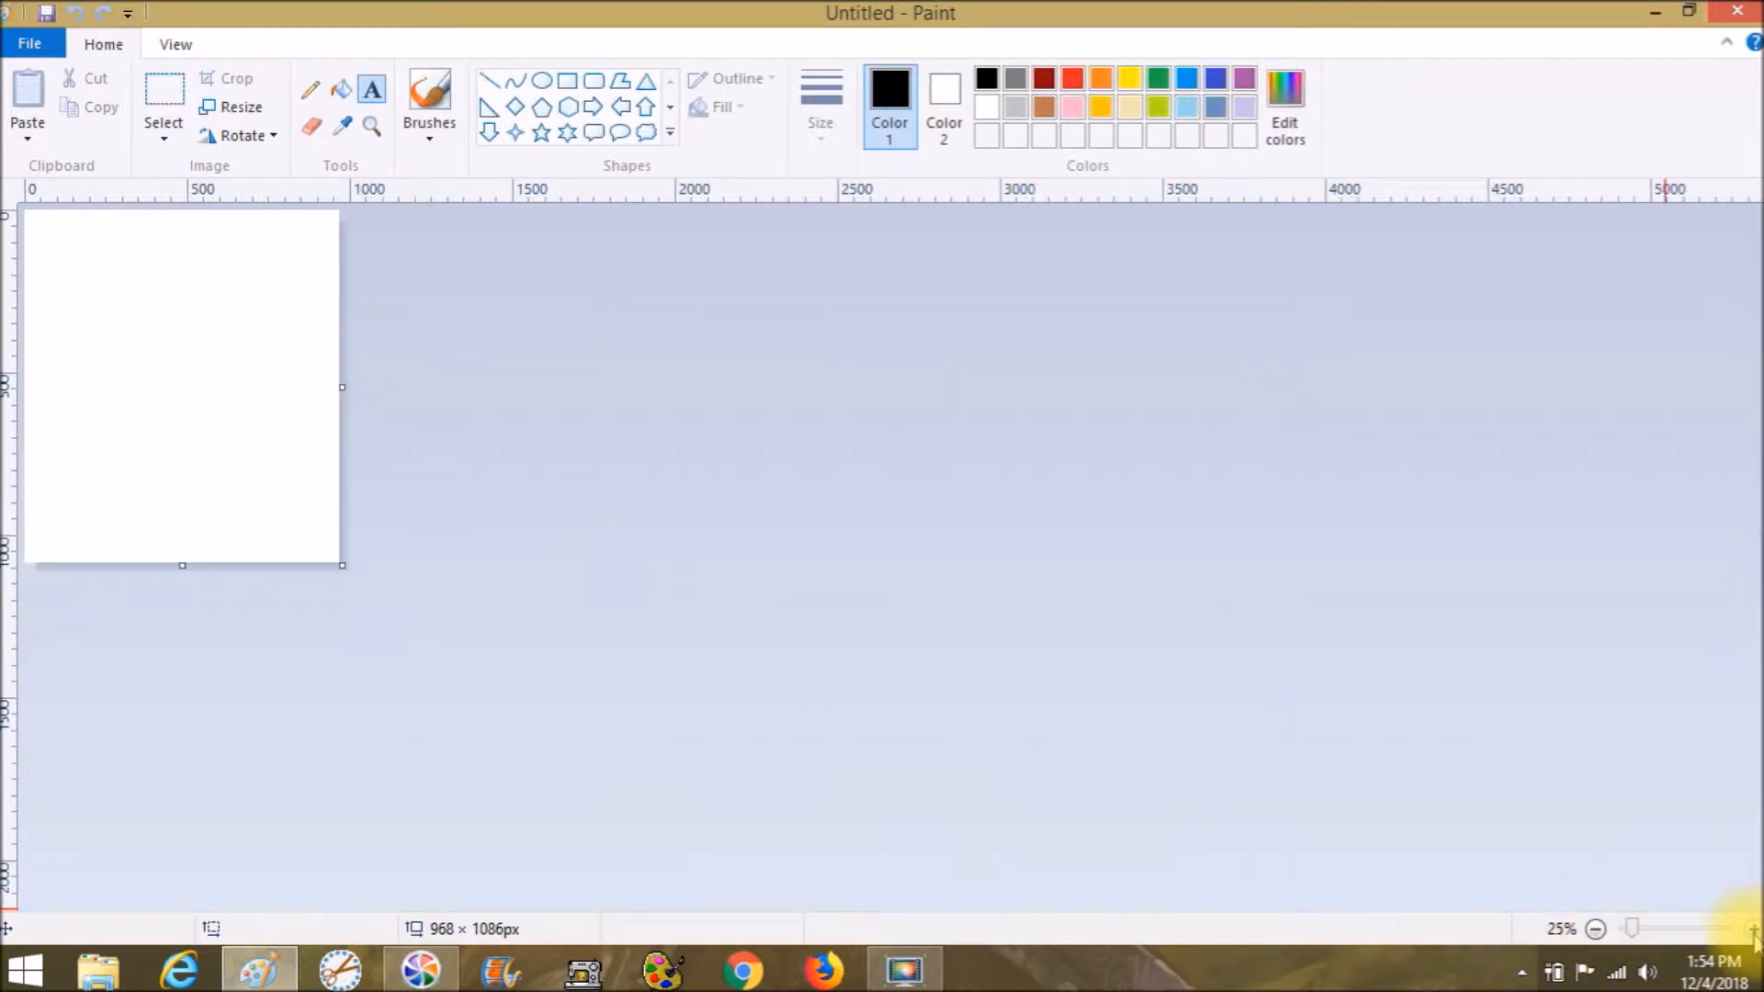
click(1753, 931)
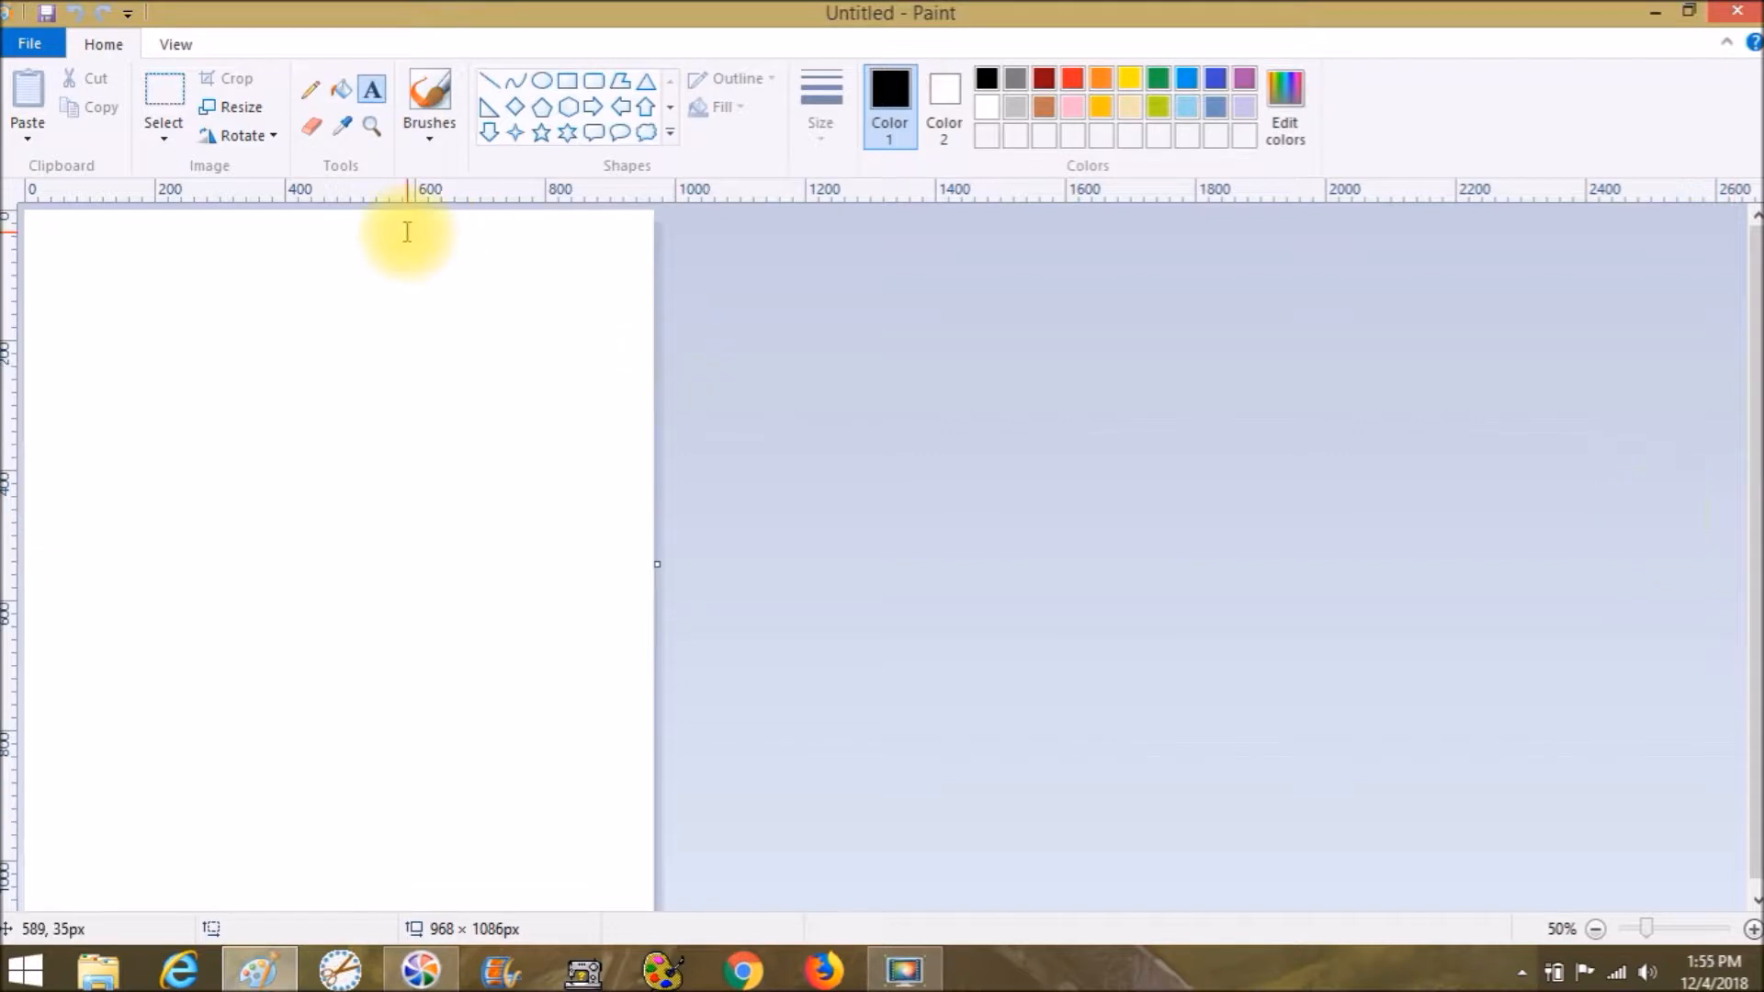
Open the IMG_2752 photo from the Desktop and display it in full.
click(30, 46)
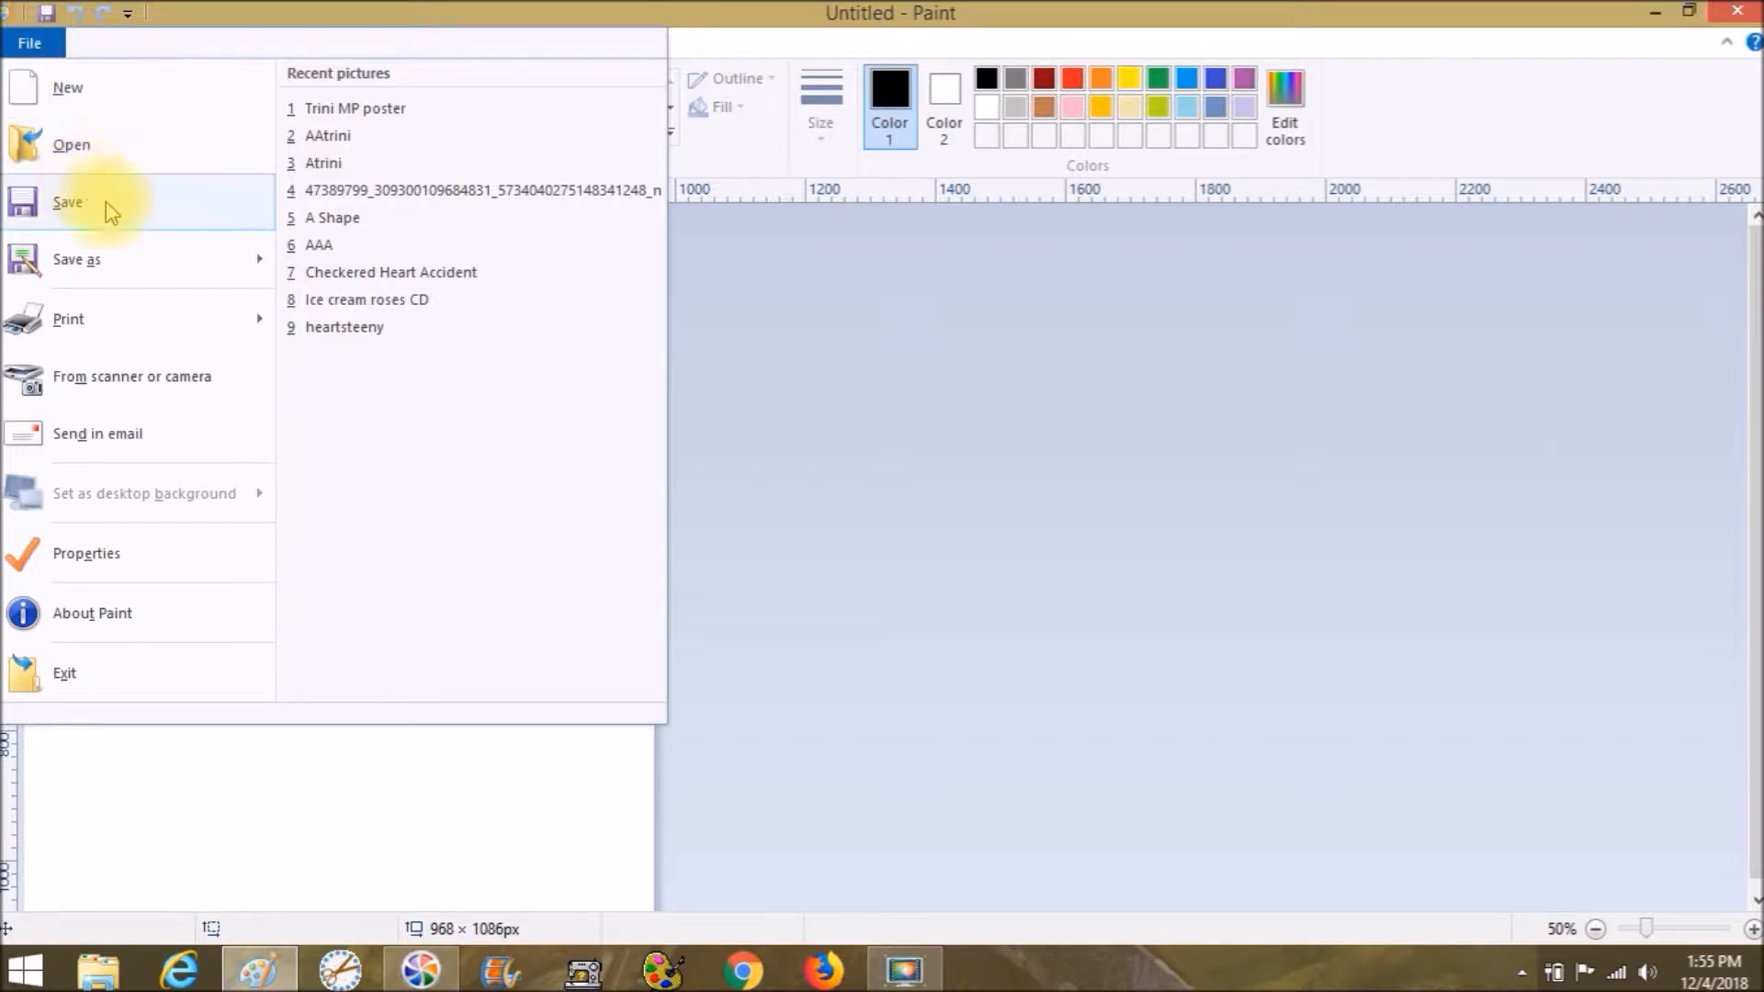
click(118, 167)
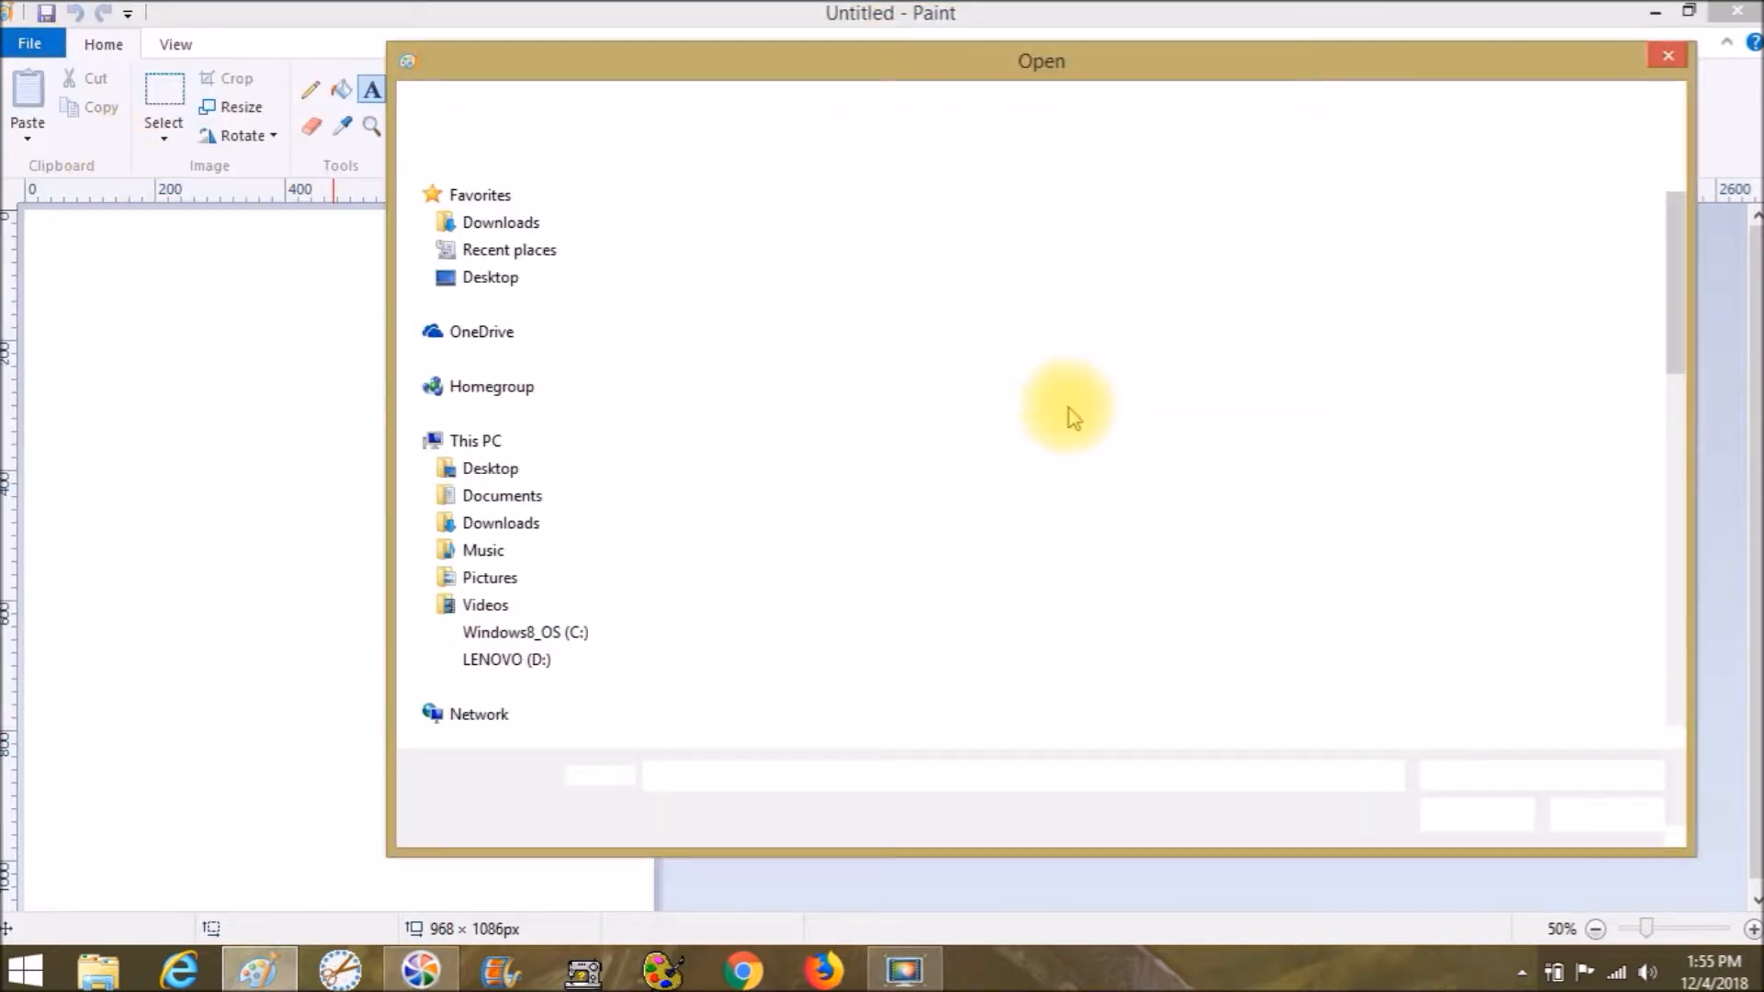
drag(1676, 332, 1677, 671)
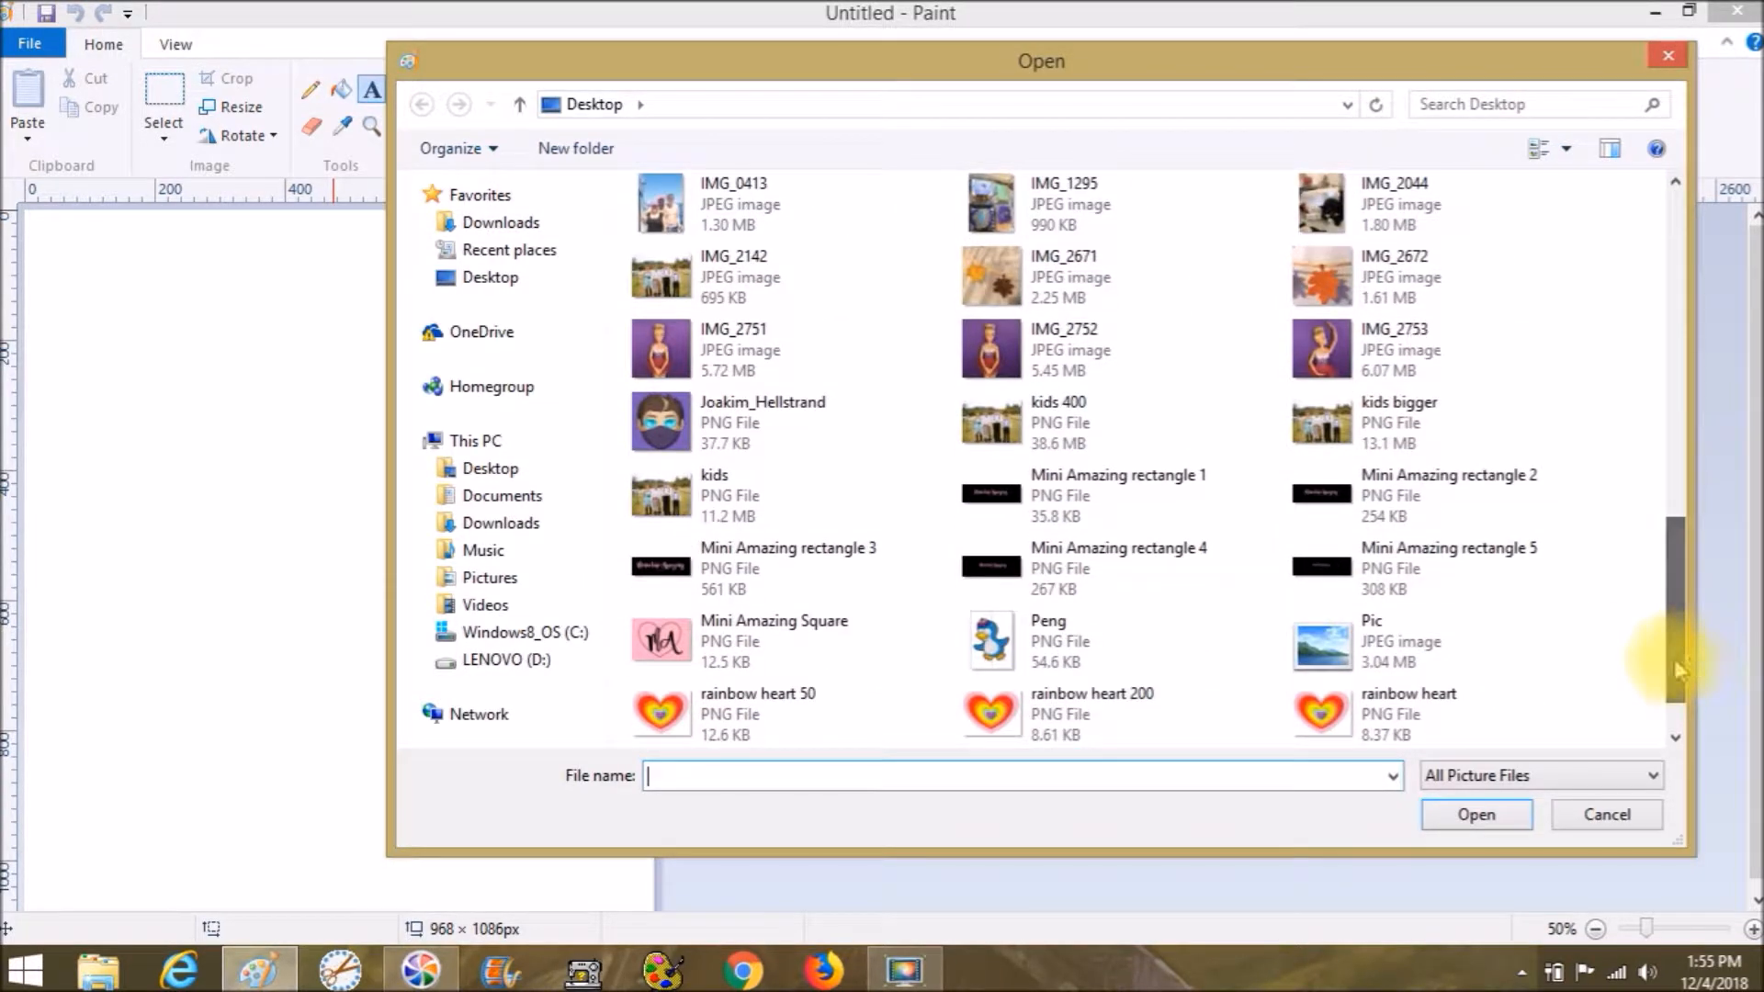
click(992, 352)
click(1475, 814)
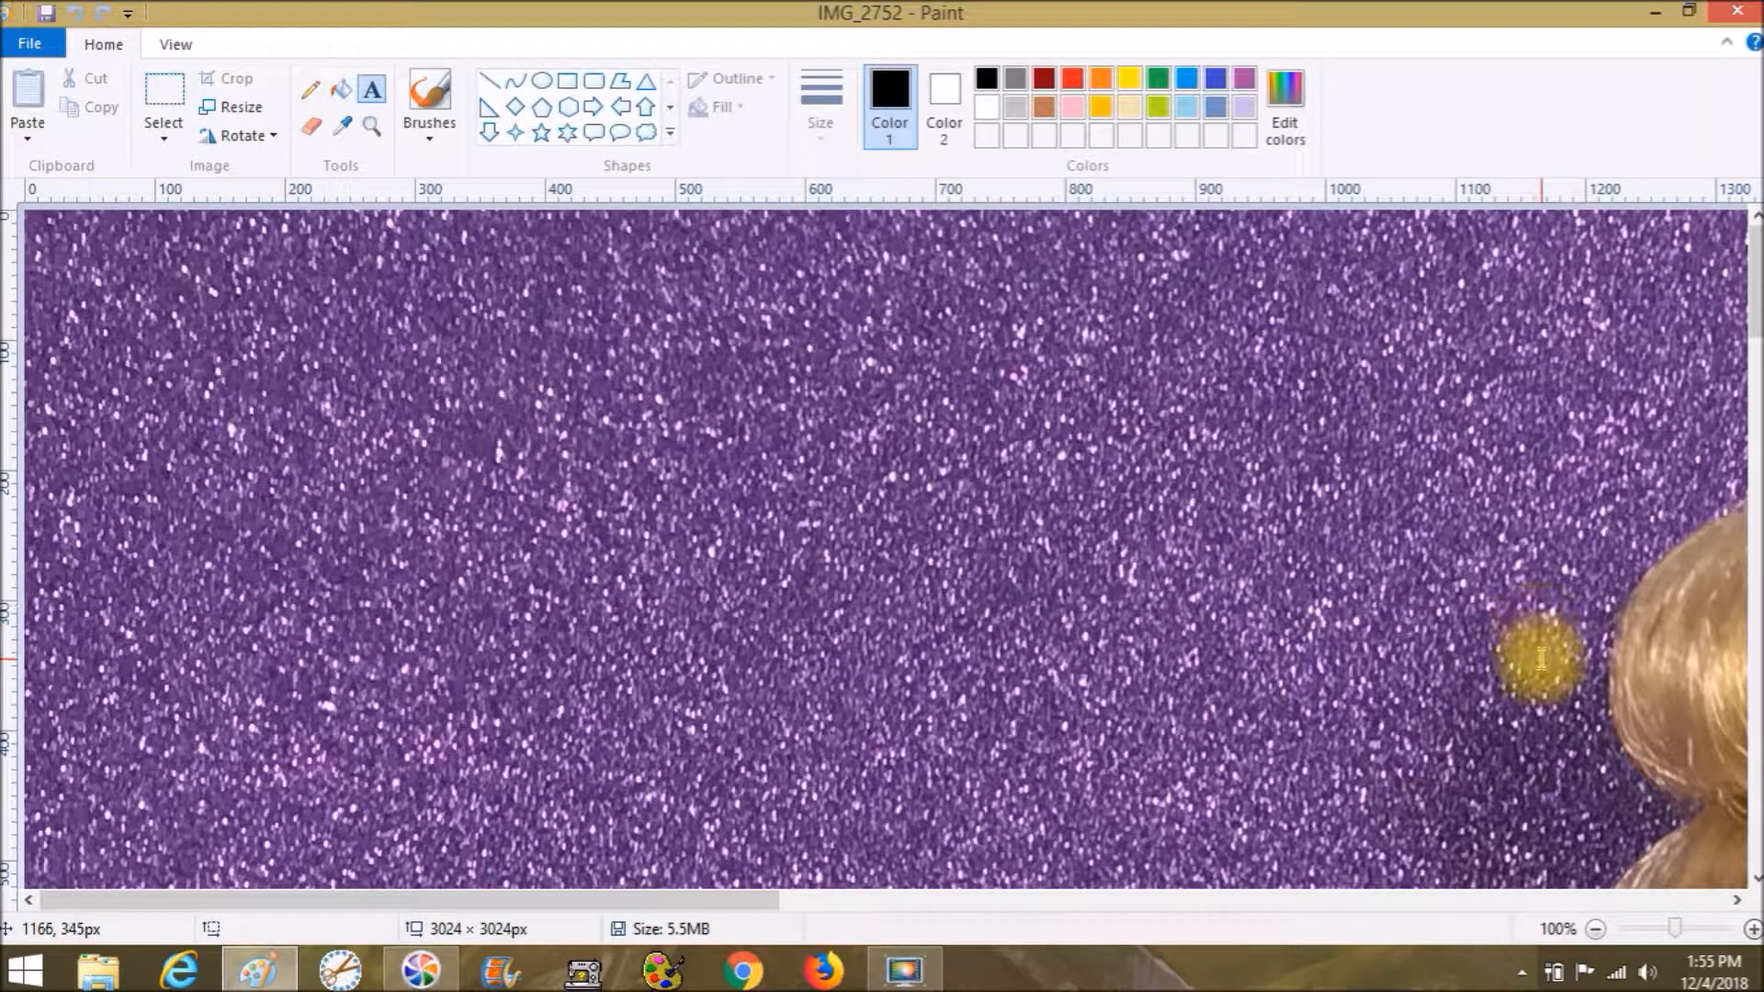
click(1596, 929)
click(1596, 928)
click(1596, 928)
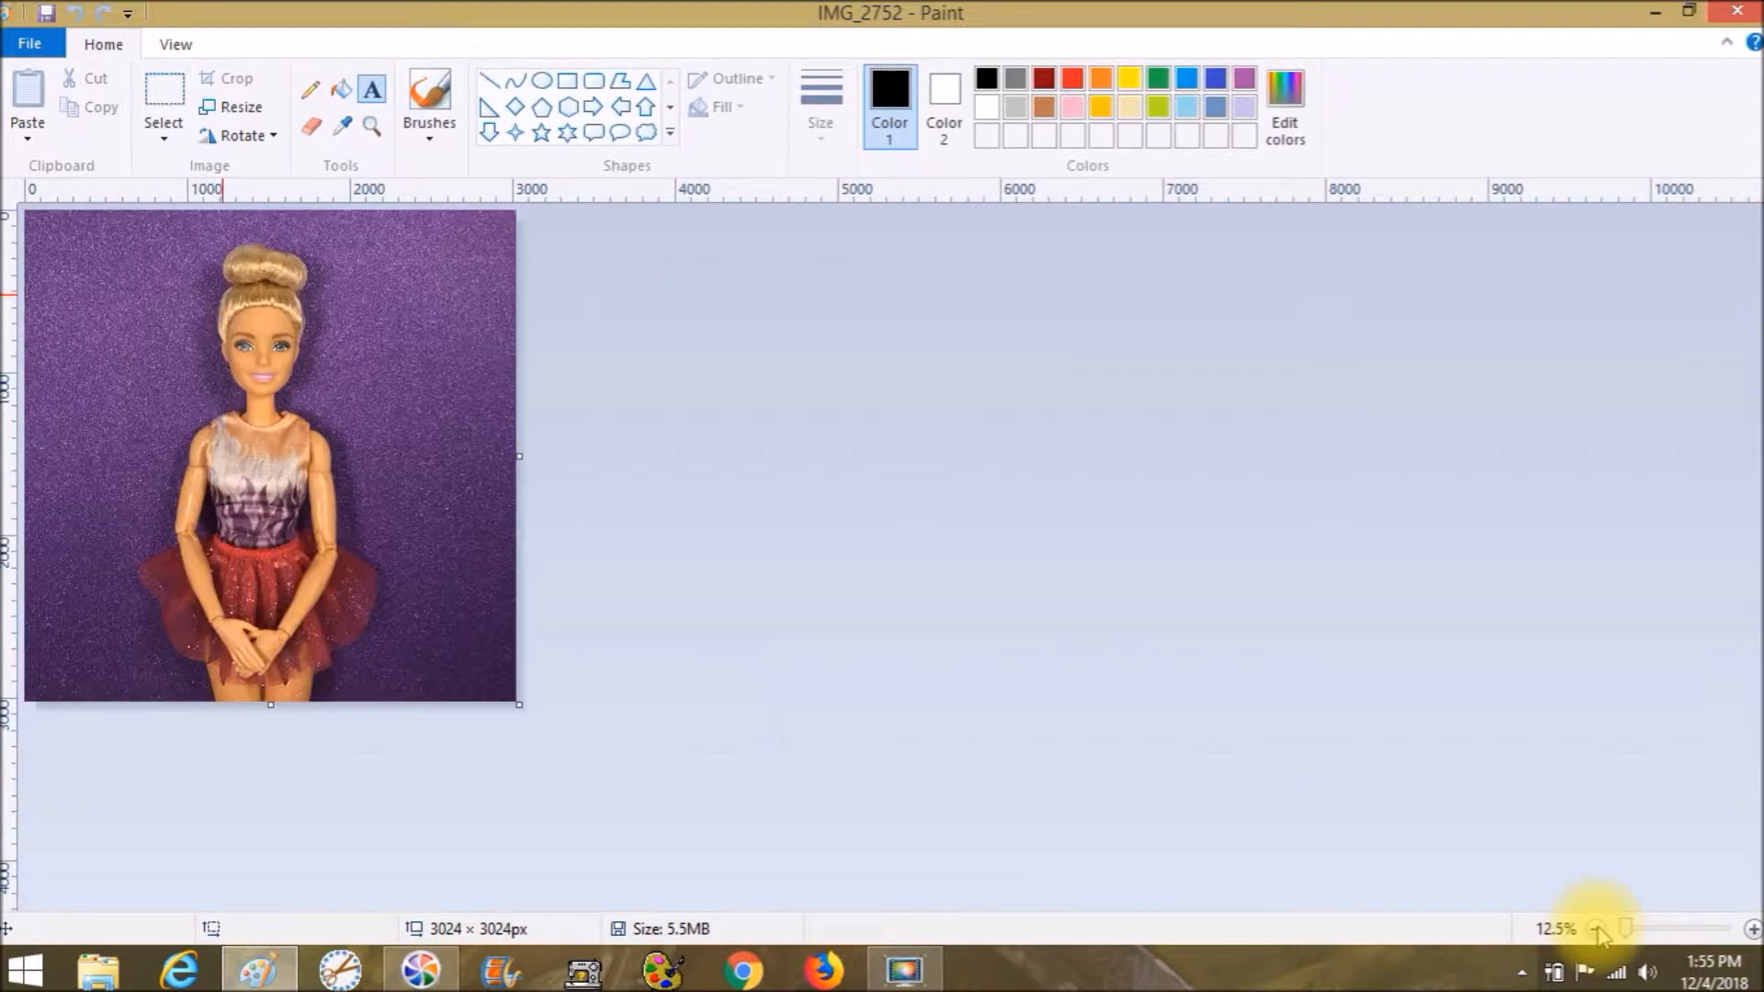
Scale the photo down twice, each time to 50 percent horizontally and vertically with the aspect ratio maintained.
click(234, 108)
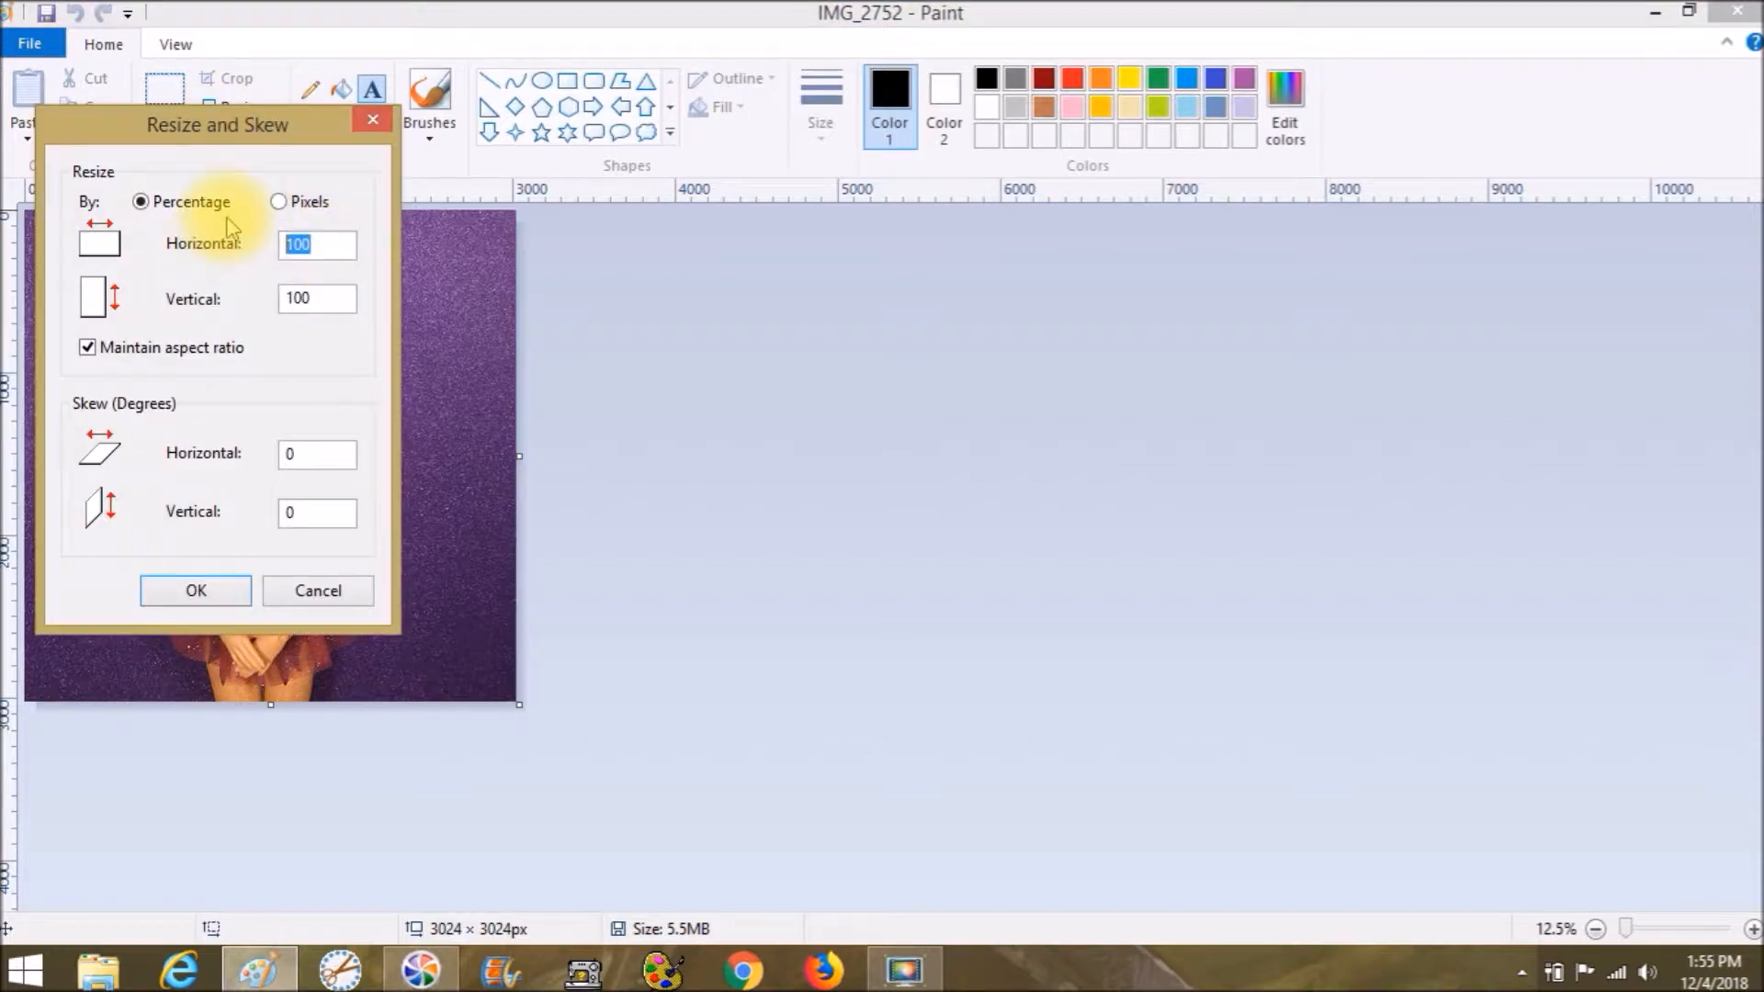
text(50)
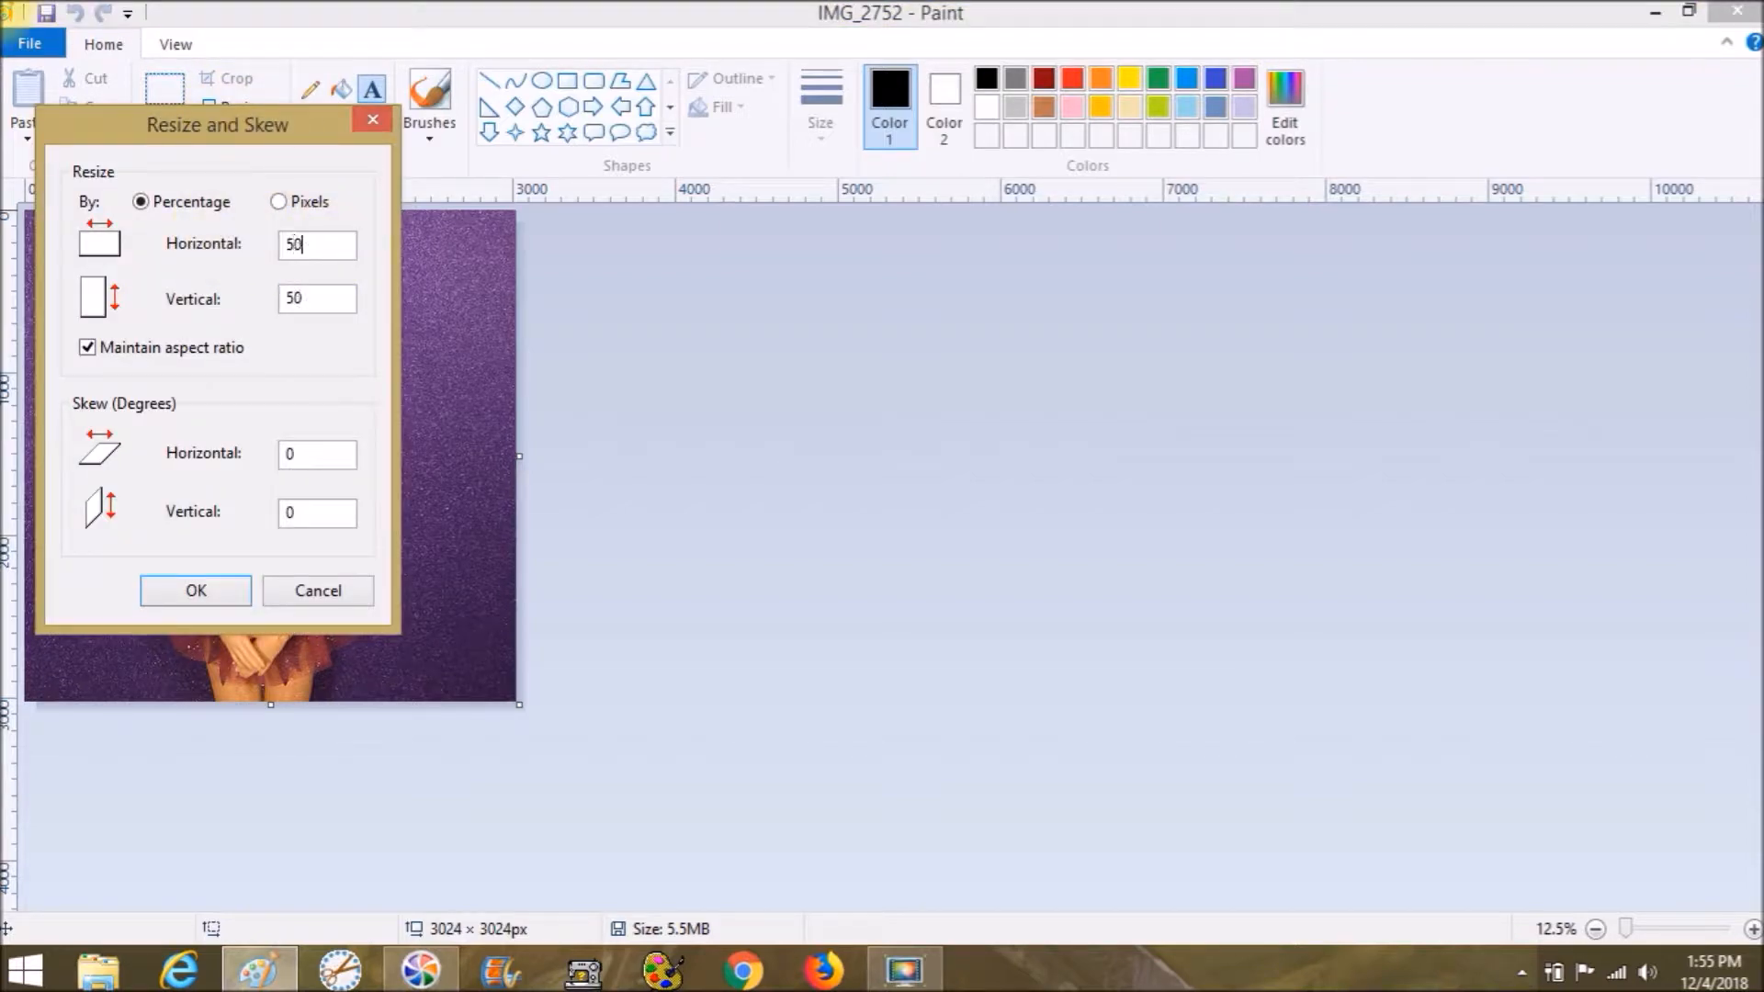
click(198, 602)
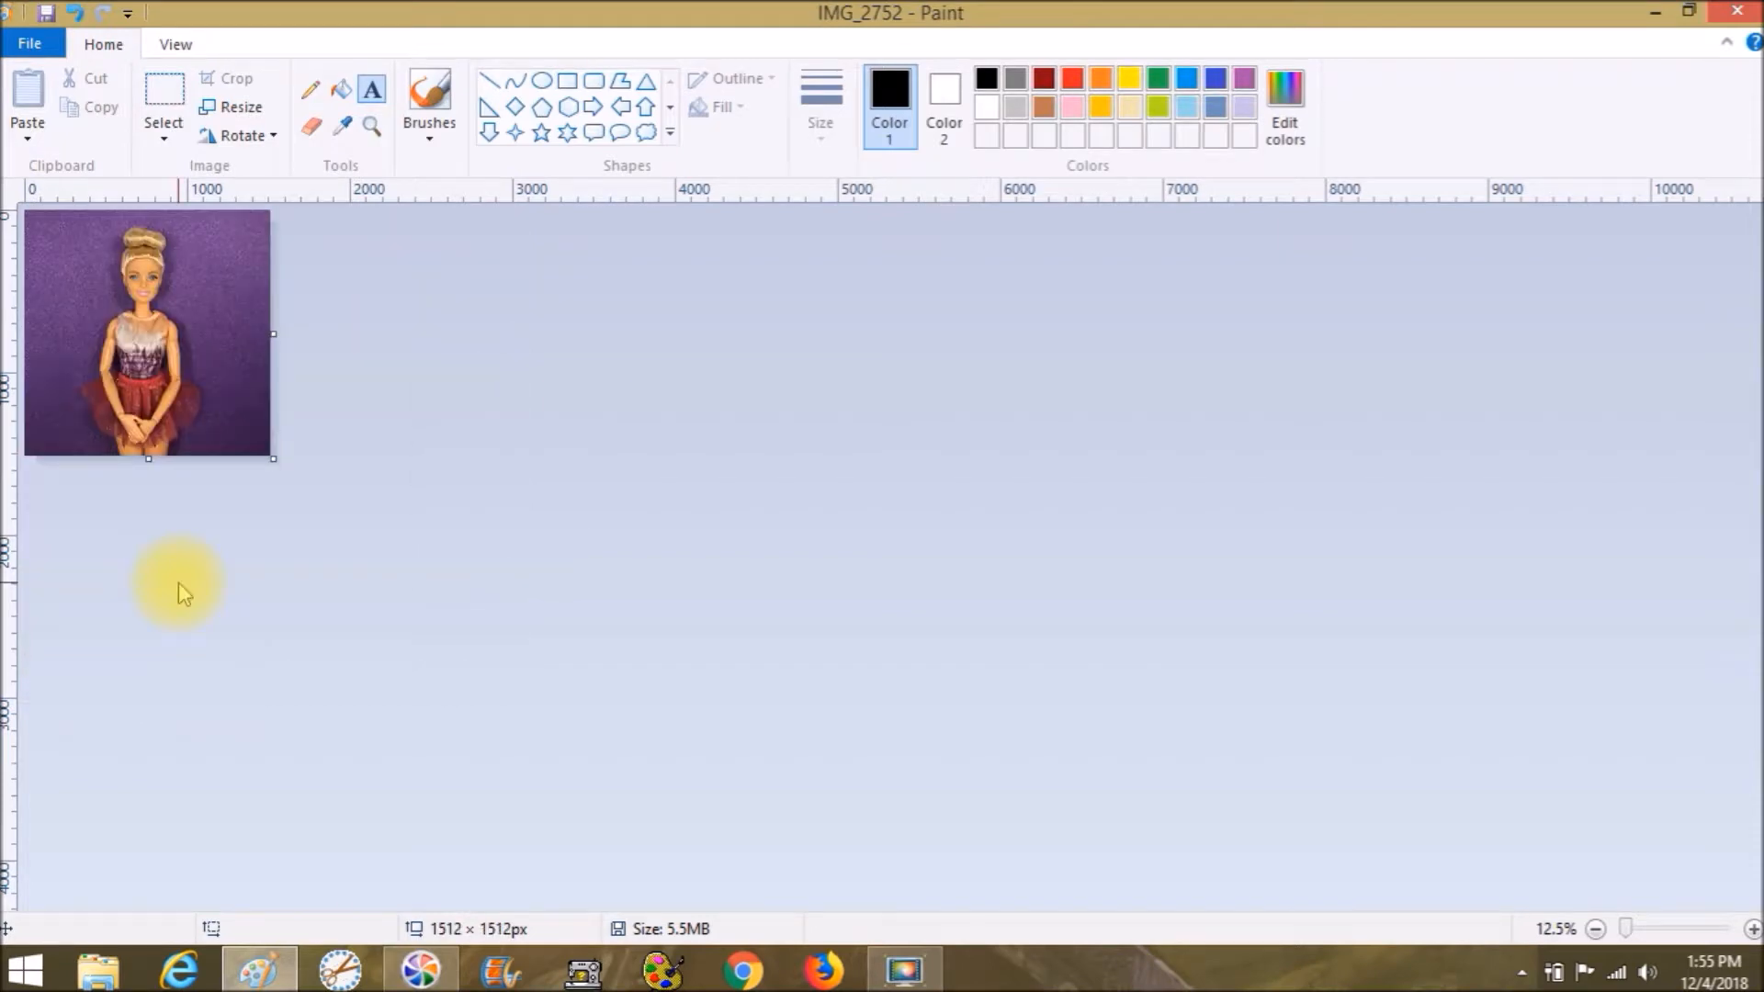
click(1753, 929)
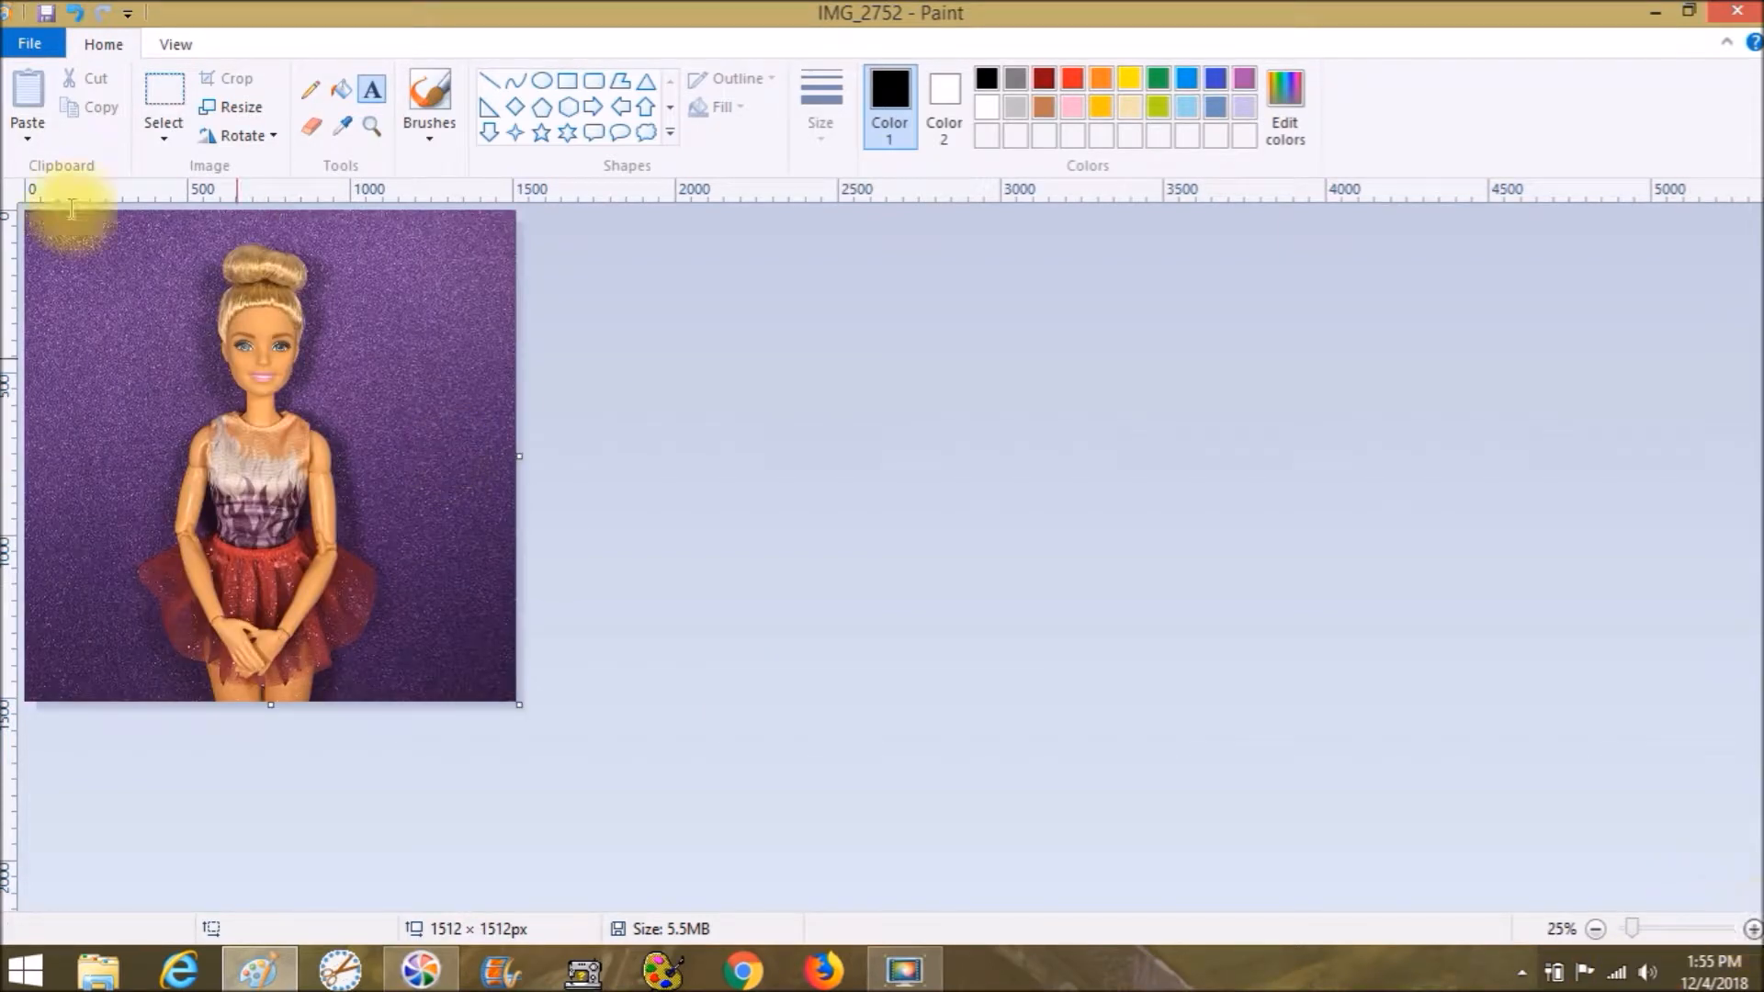
click(231, 106)
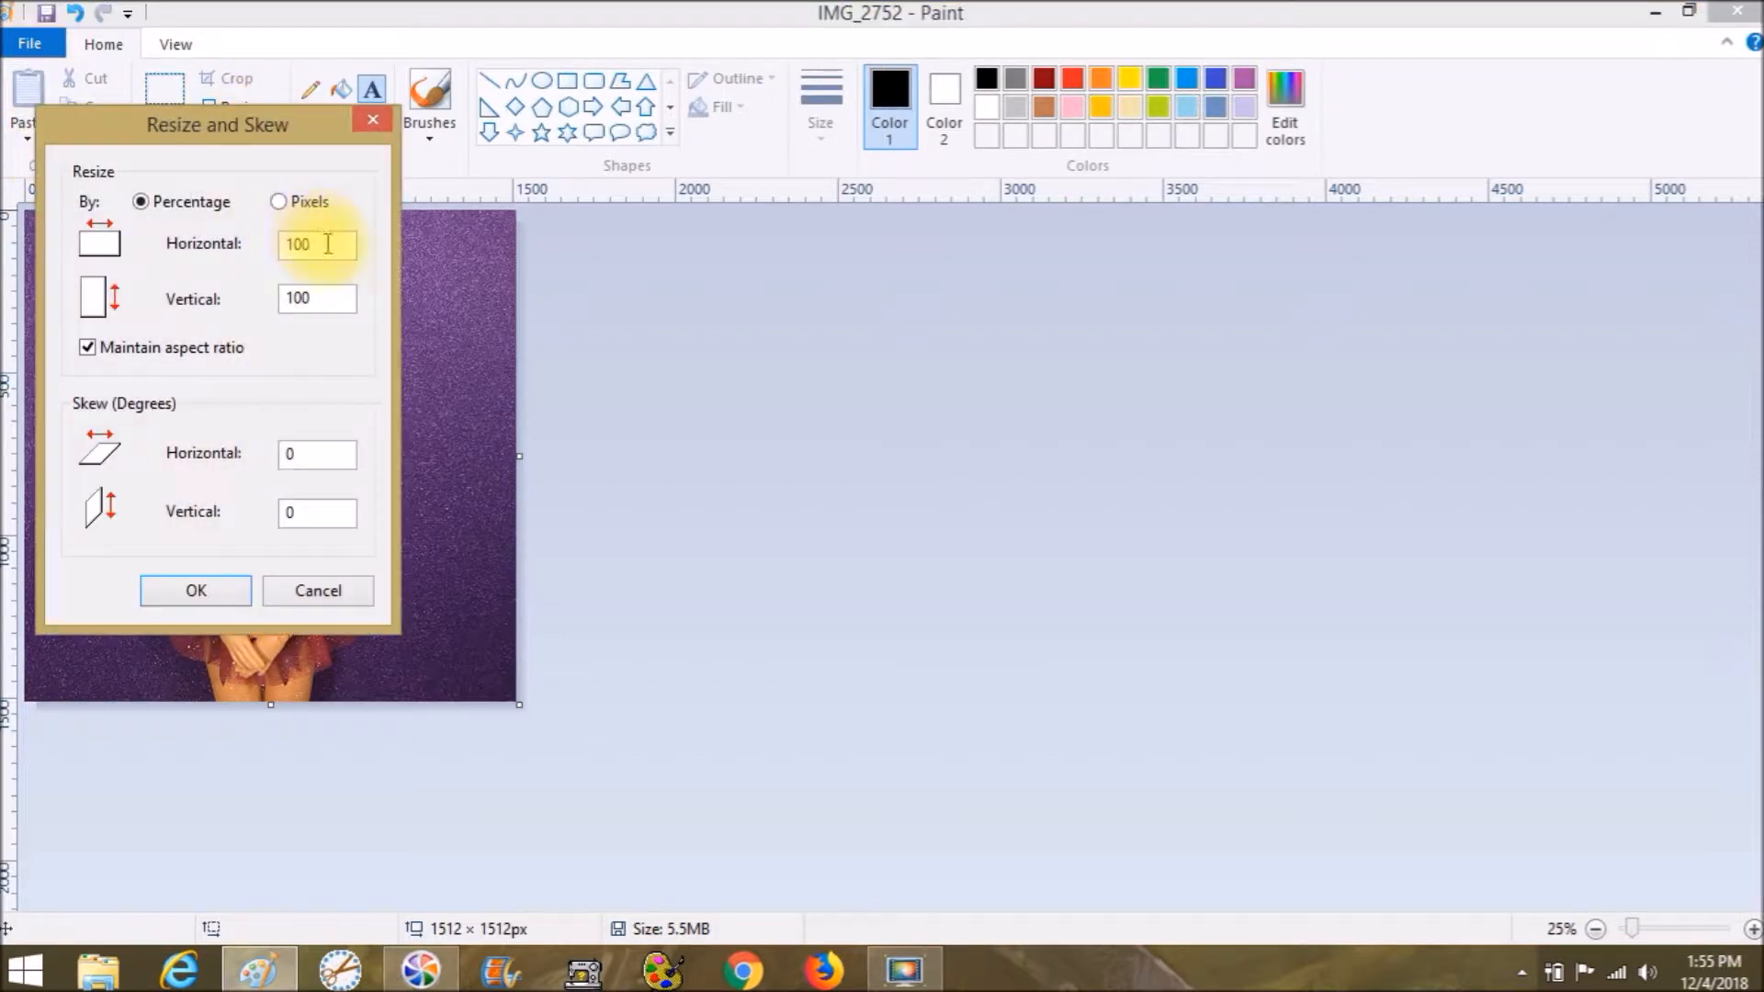
drag(334, 243, 234, 243)
text(50)
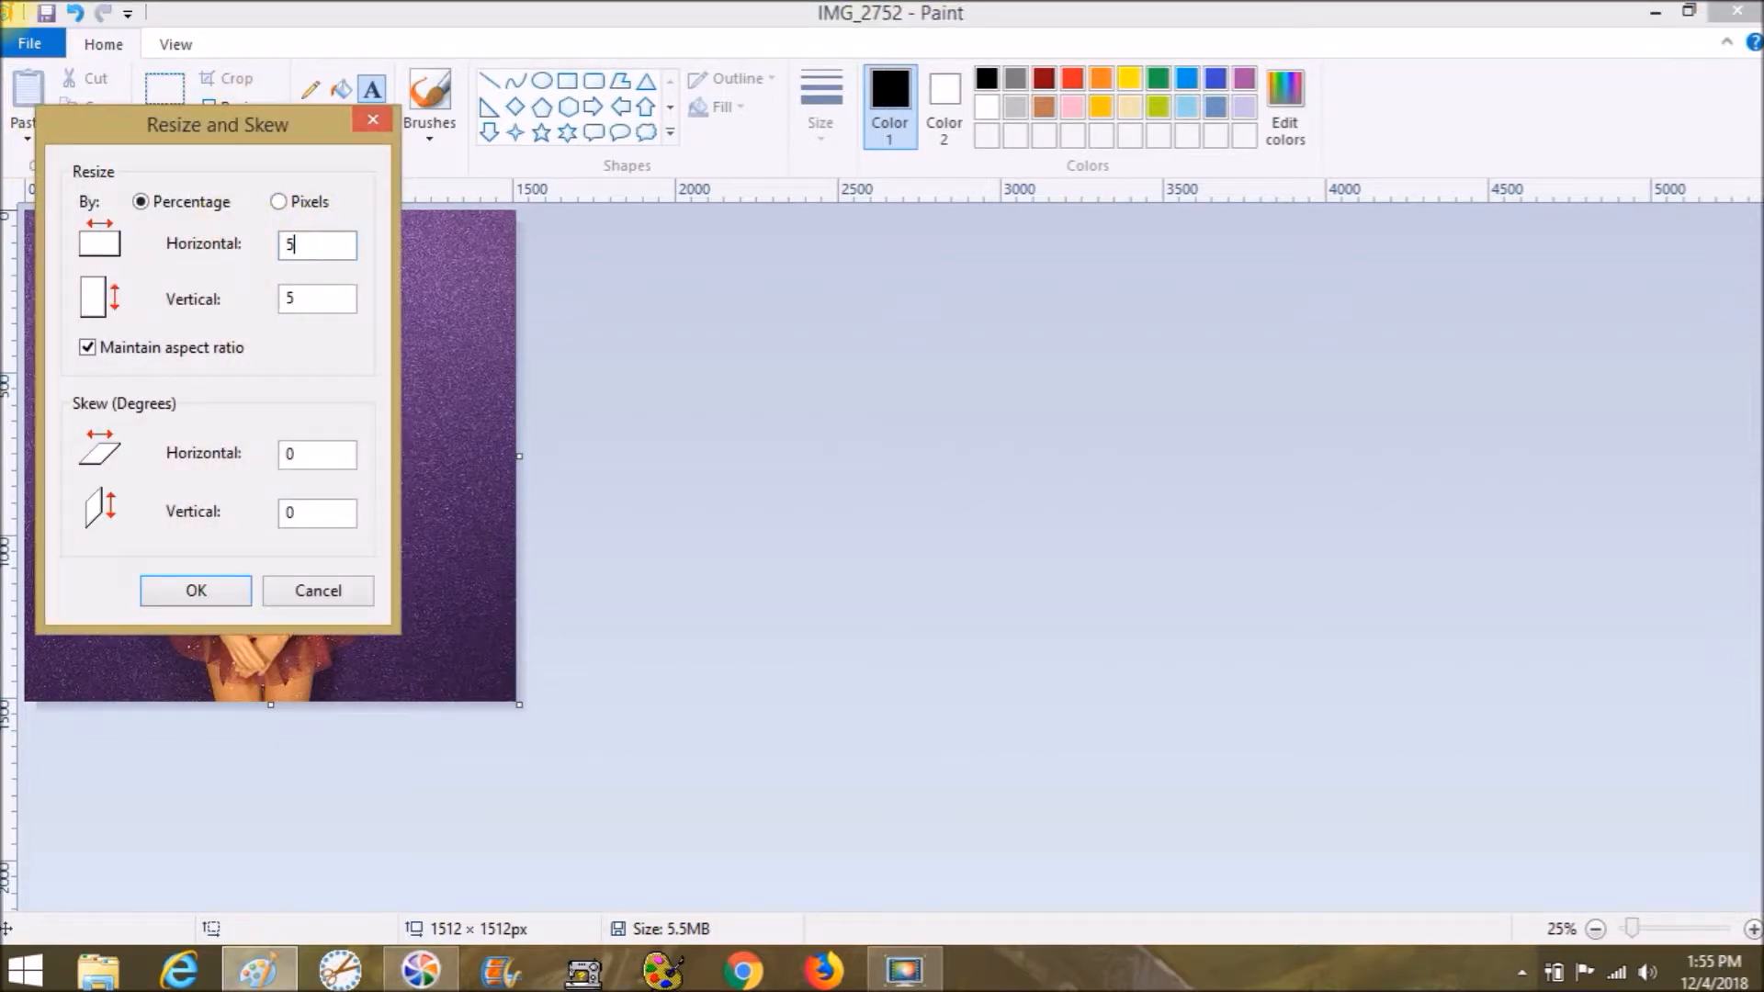
key(Return)
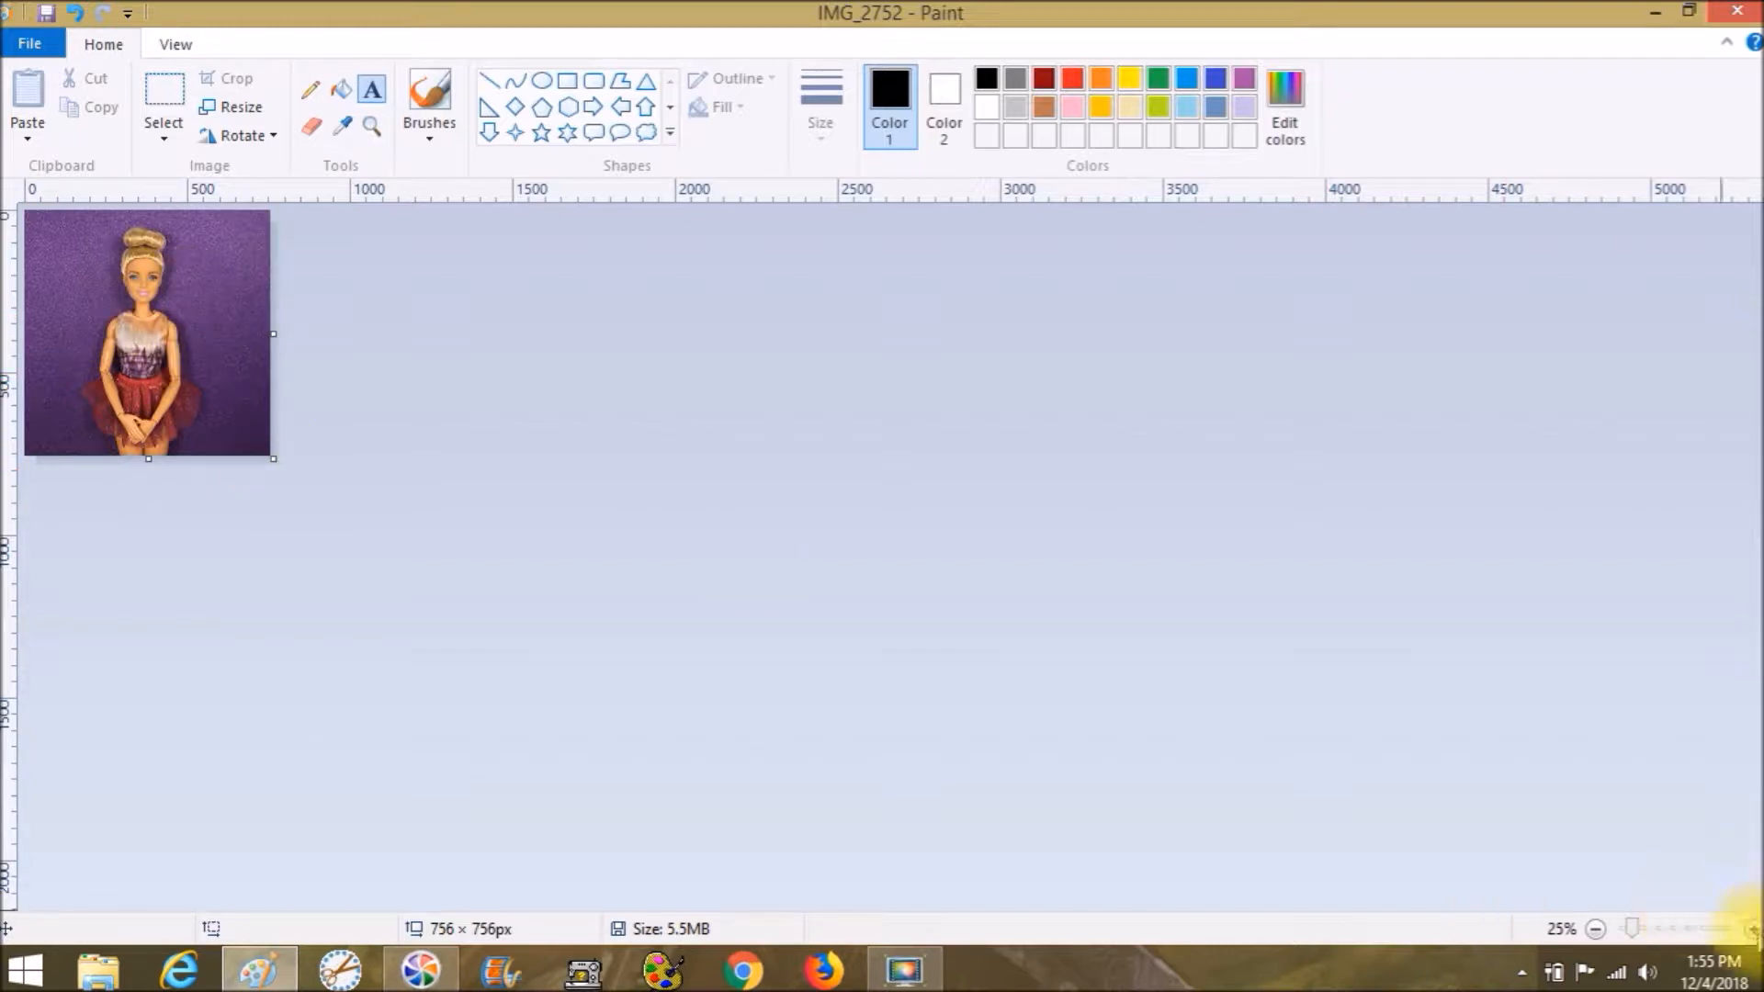
Enlarge the canvas to about 1000 × 1082 px, adding blank space beside and below the photo.
click(1752, 929)
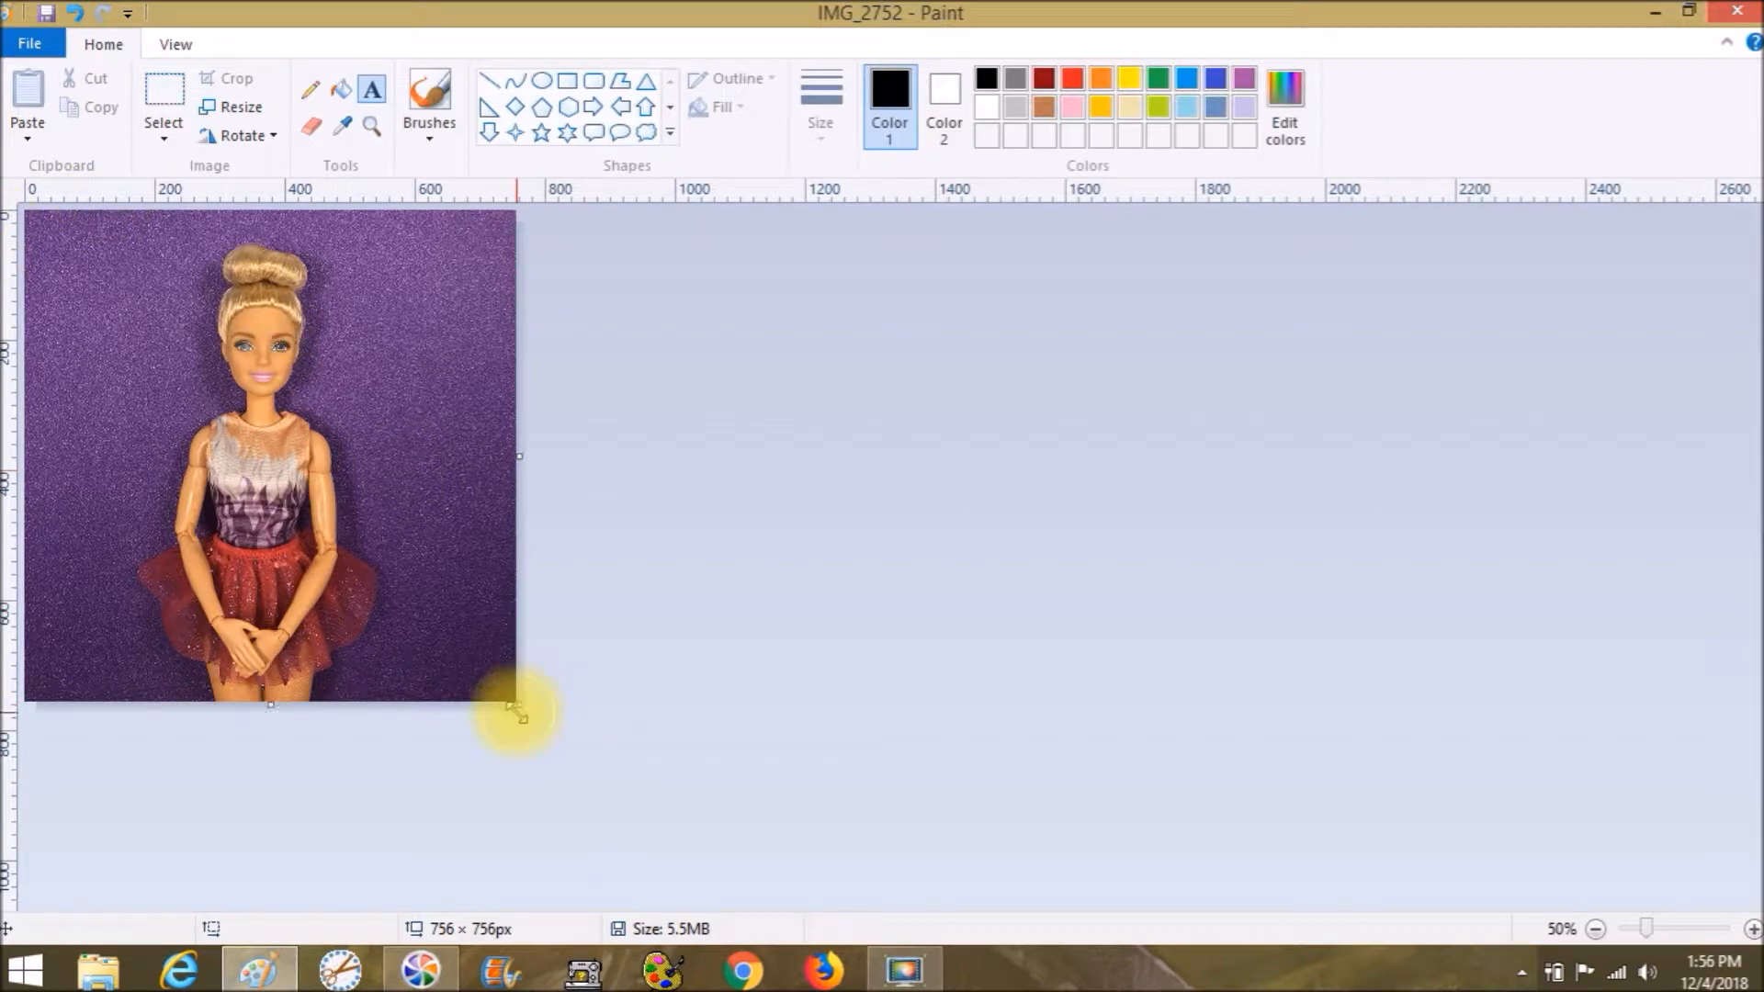
drag(520, 708, 672, 912)
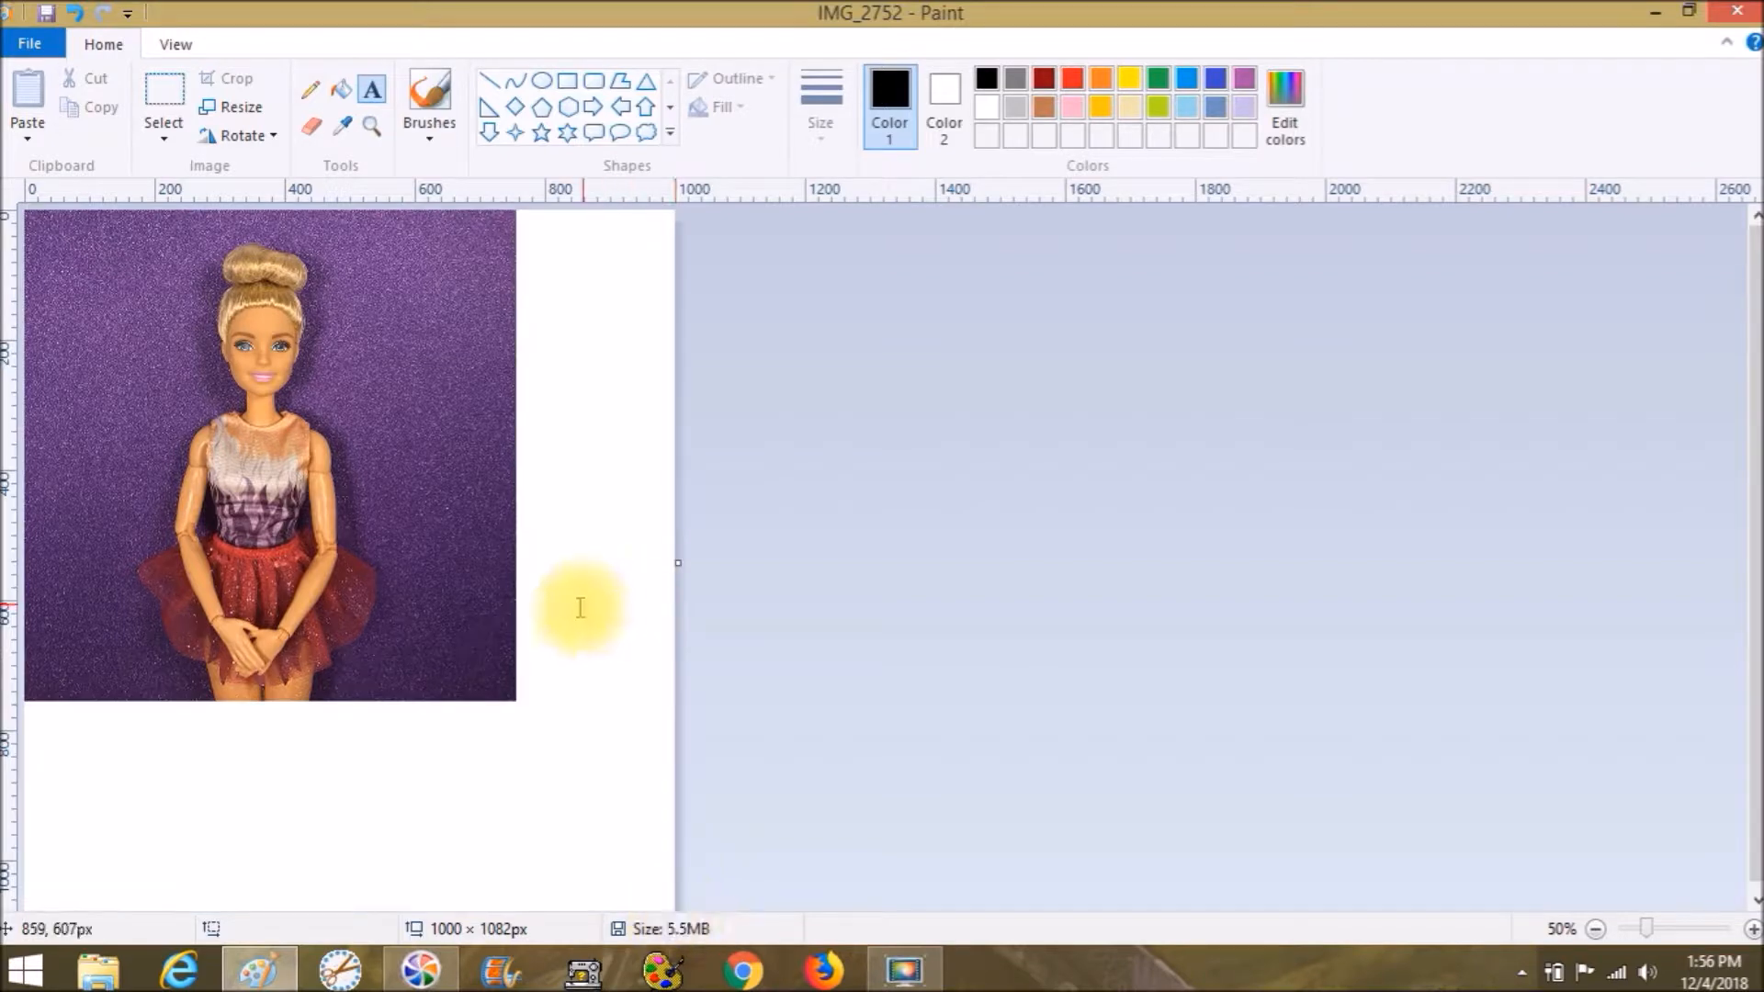
Select the doll's head and shoulders, about 311 × 293 px, and move that piece to the blank area below the photo.
click(163, 101)
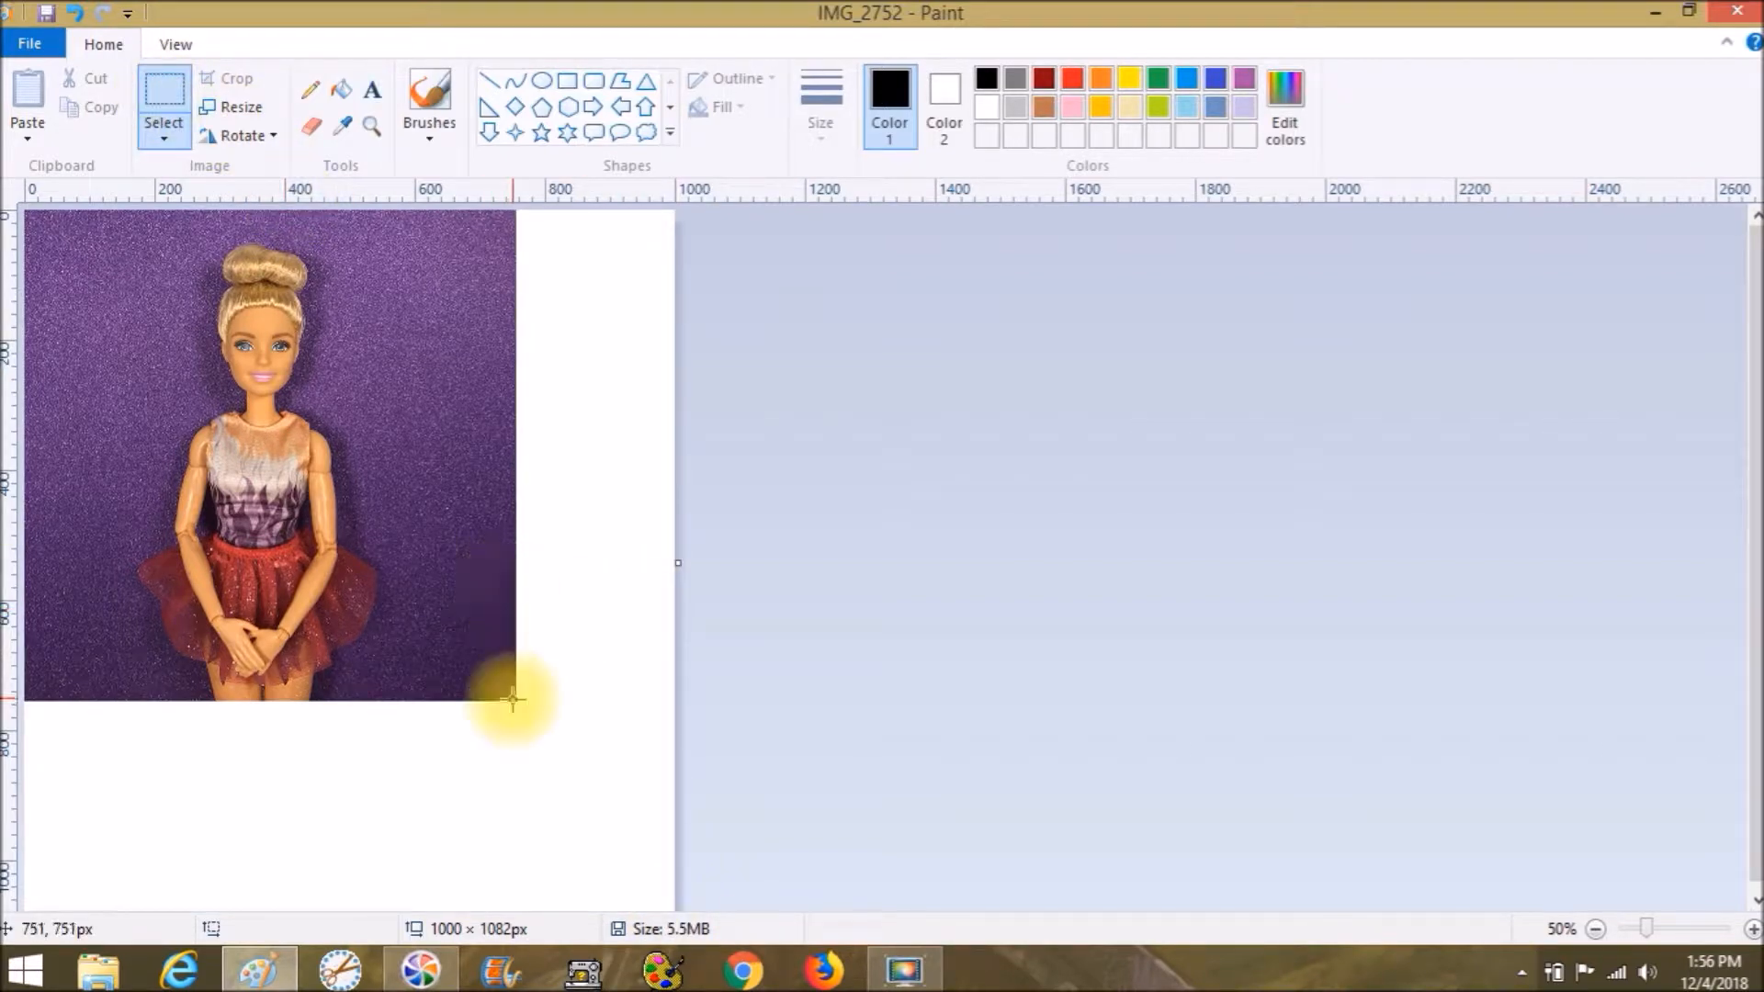
drag(530, 710, 340, 780)
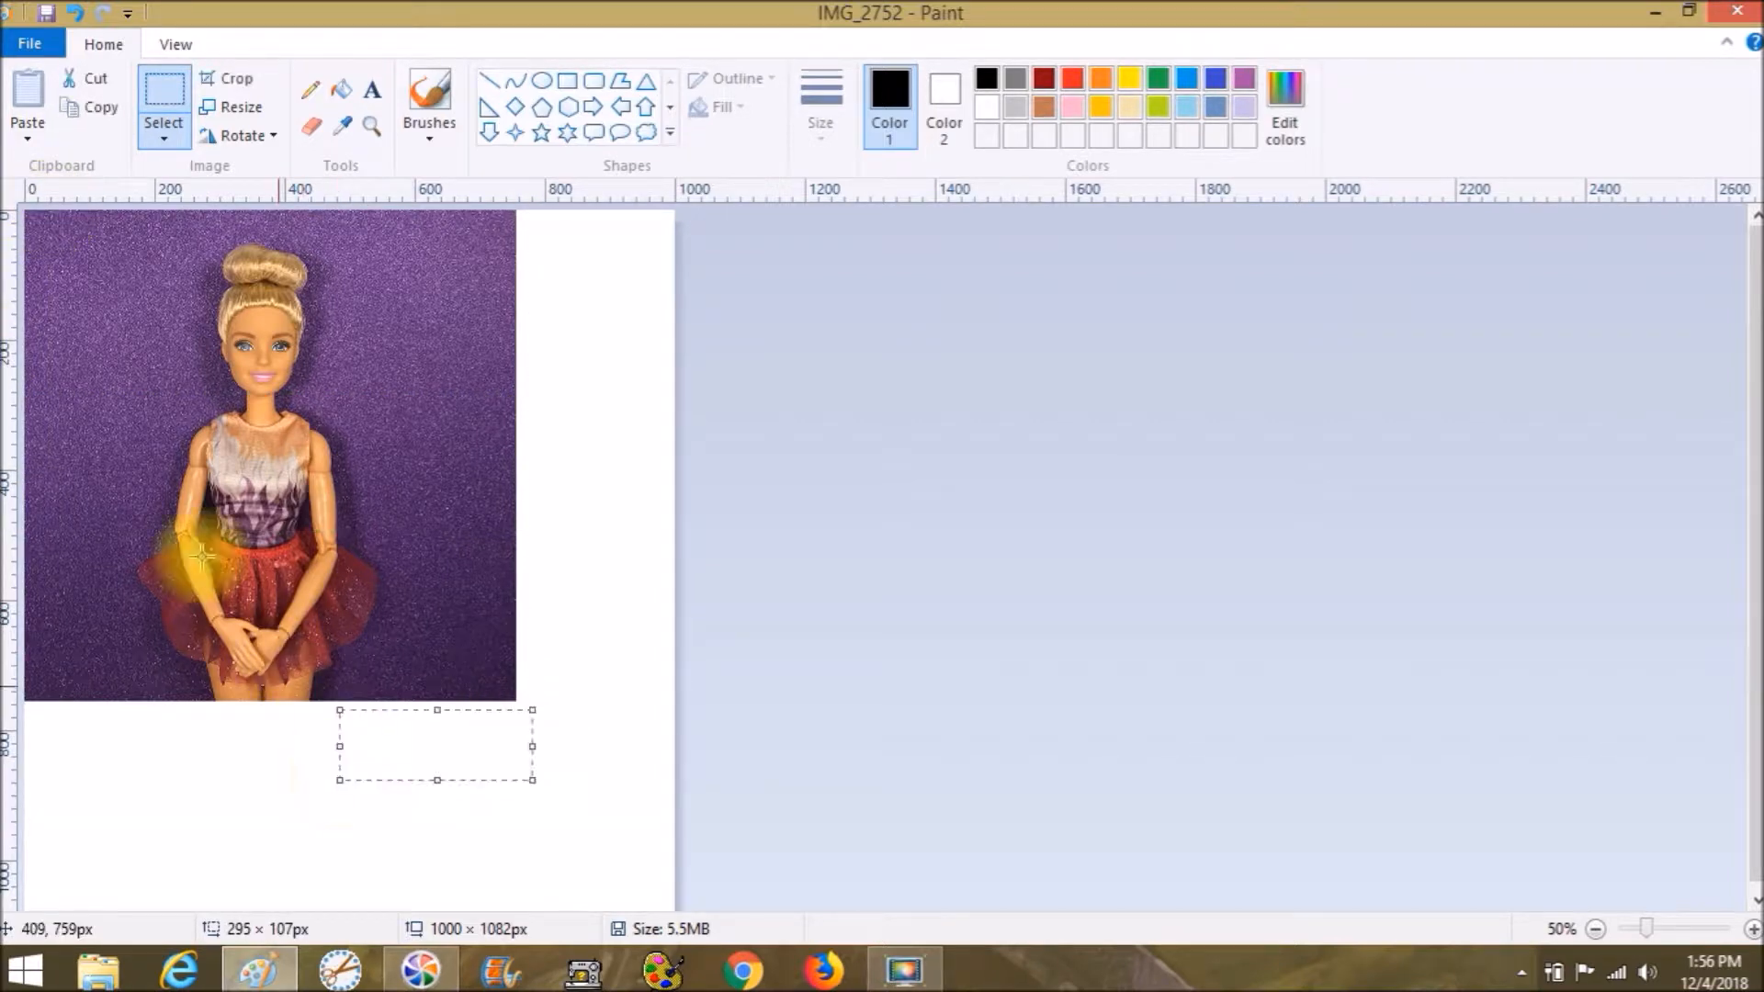
click(622, 495)
drag(167, 237, 369, 427)
drag(274, 326, 514, 802)
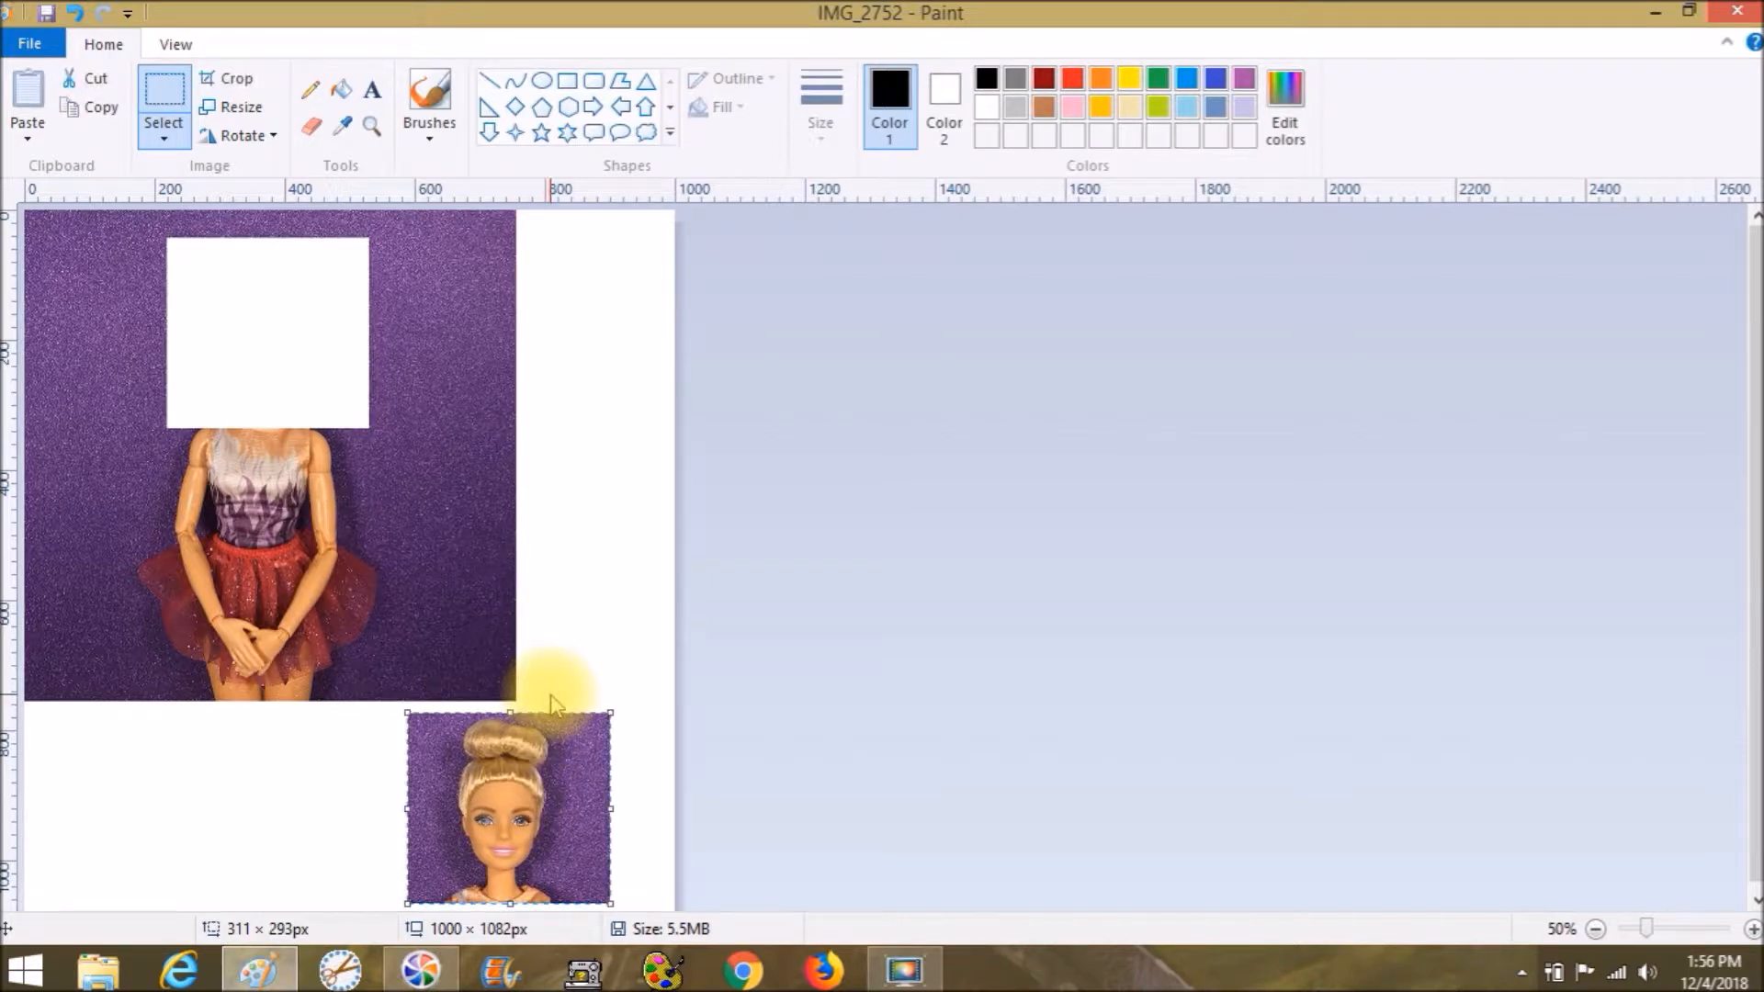
Try cropping the image to the moved head piece and undo the crop.
click(230, 79)
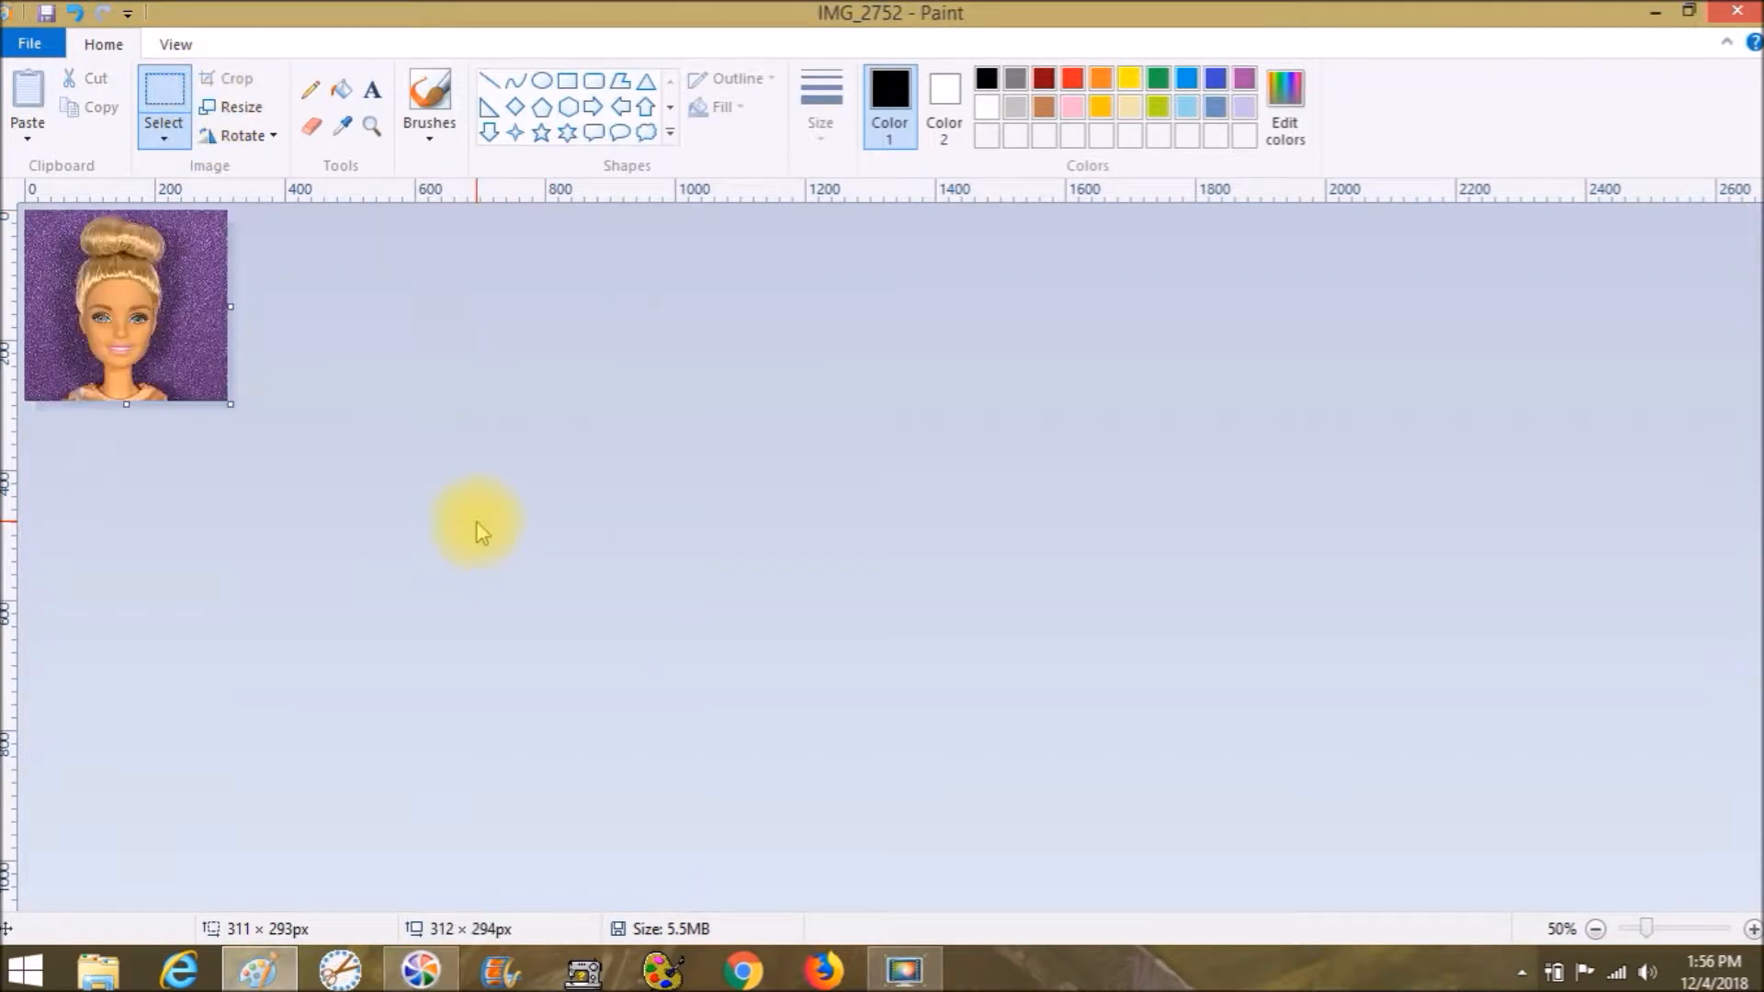
click(73, 14)
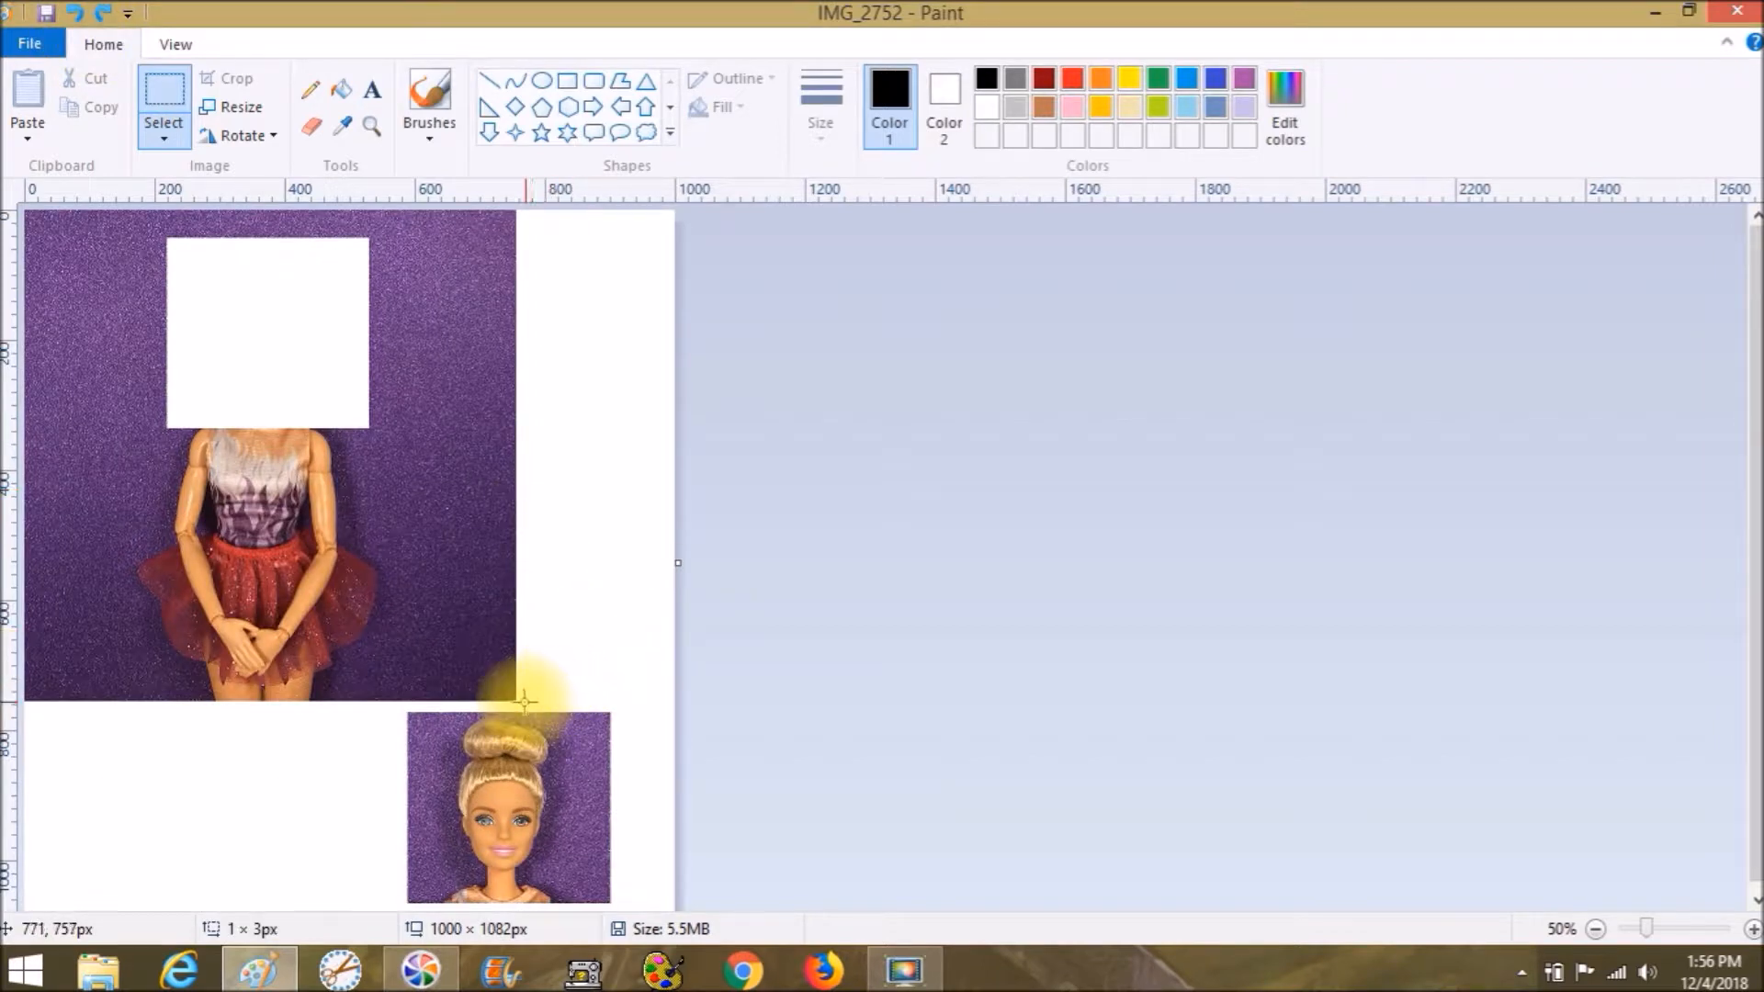
Set Color 1 to white and delete the leftover body photo using a selection of about 778 × 758 px.
click(166, 92)
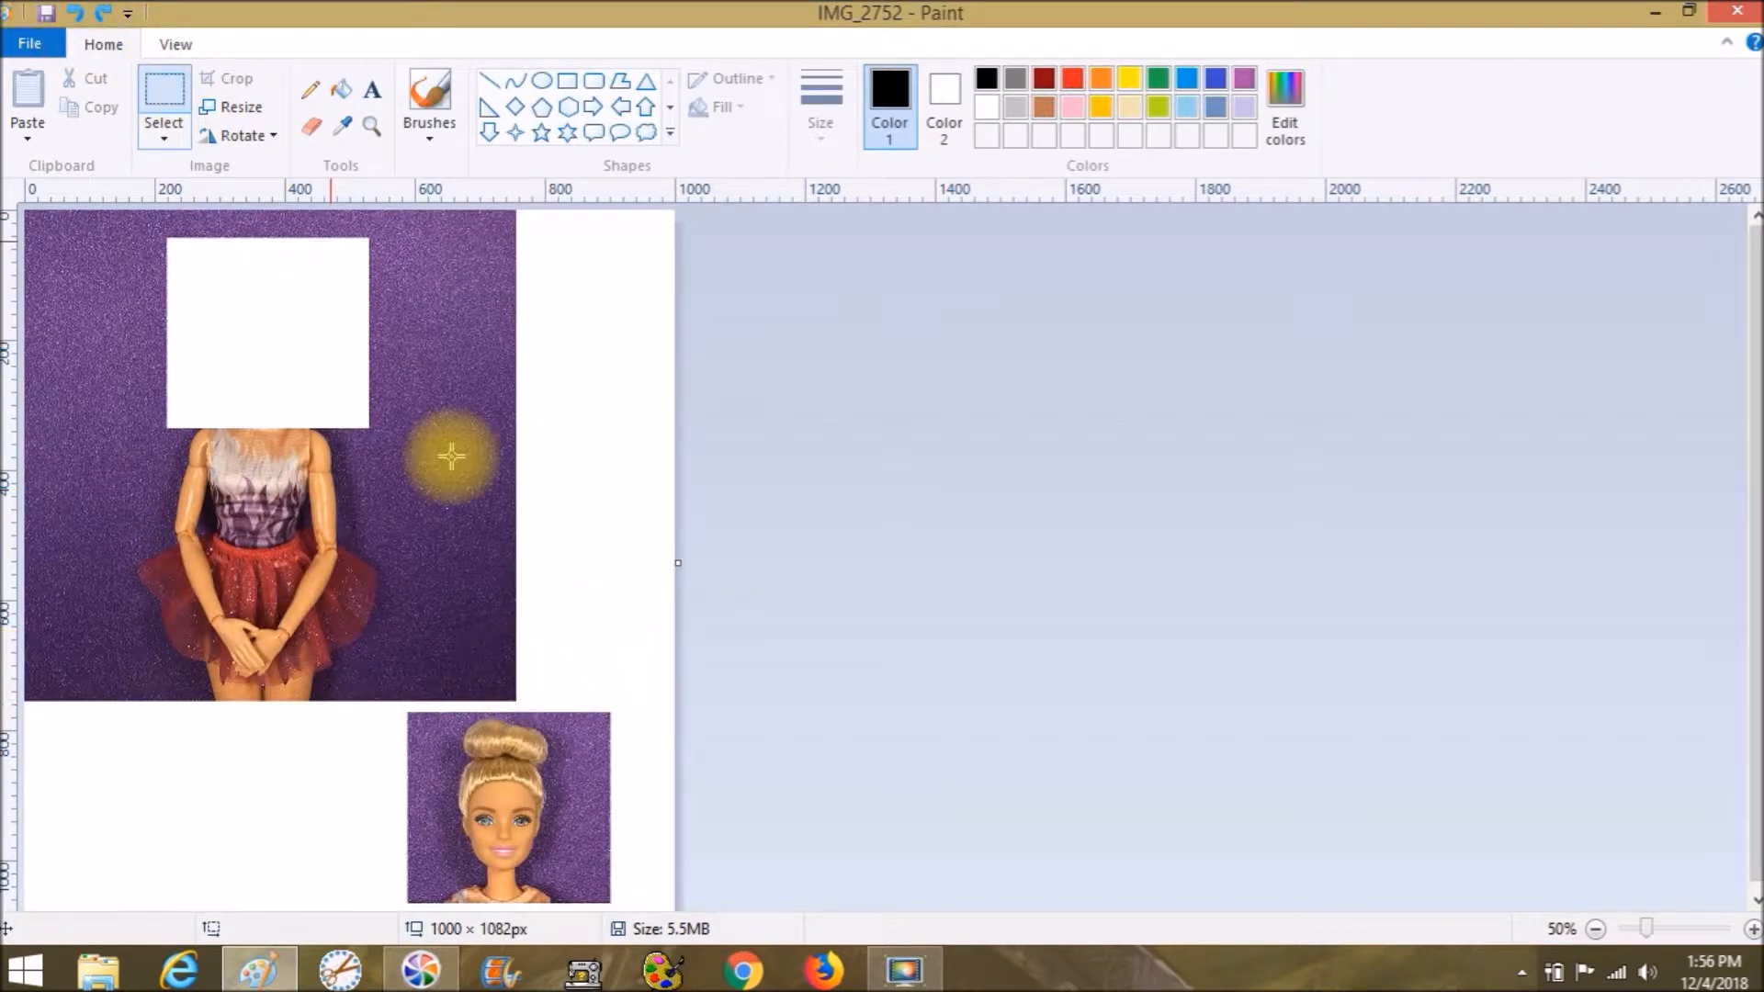
drag(530, 701, 18, 129)
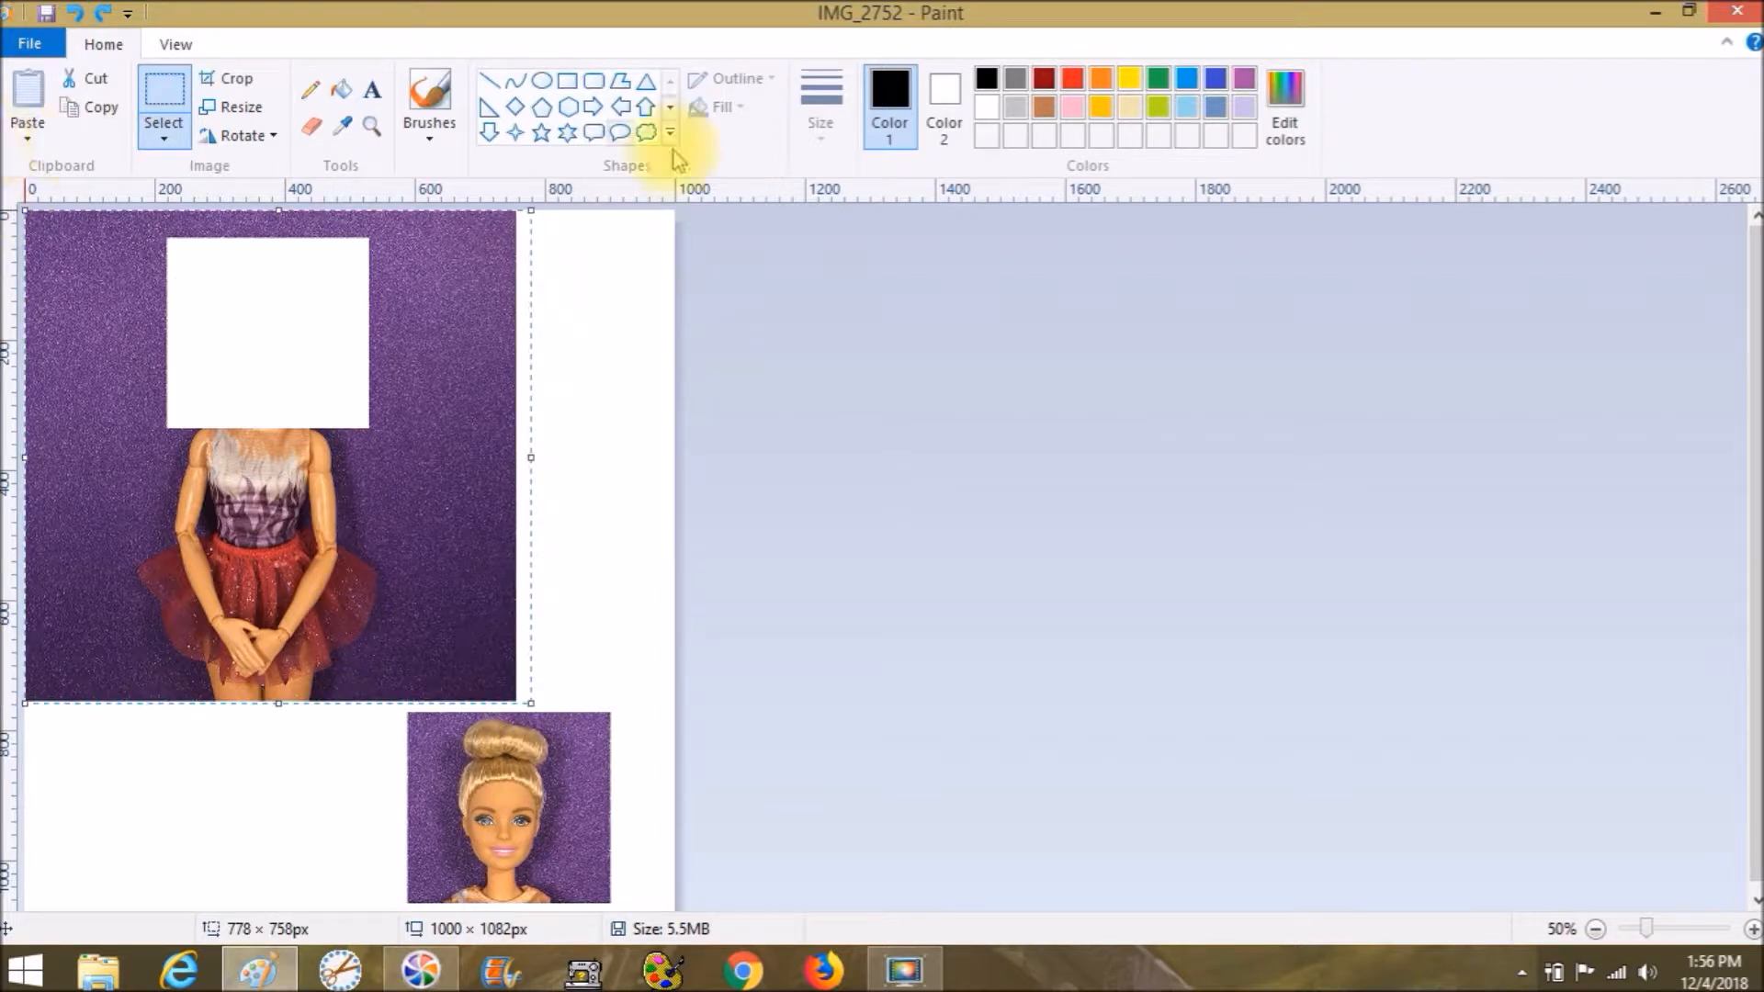
click(987, 108)
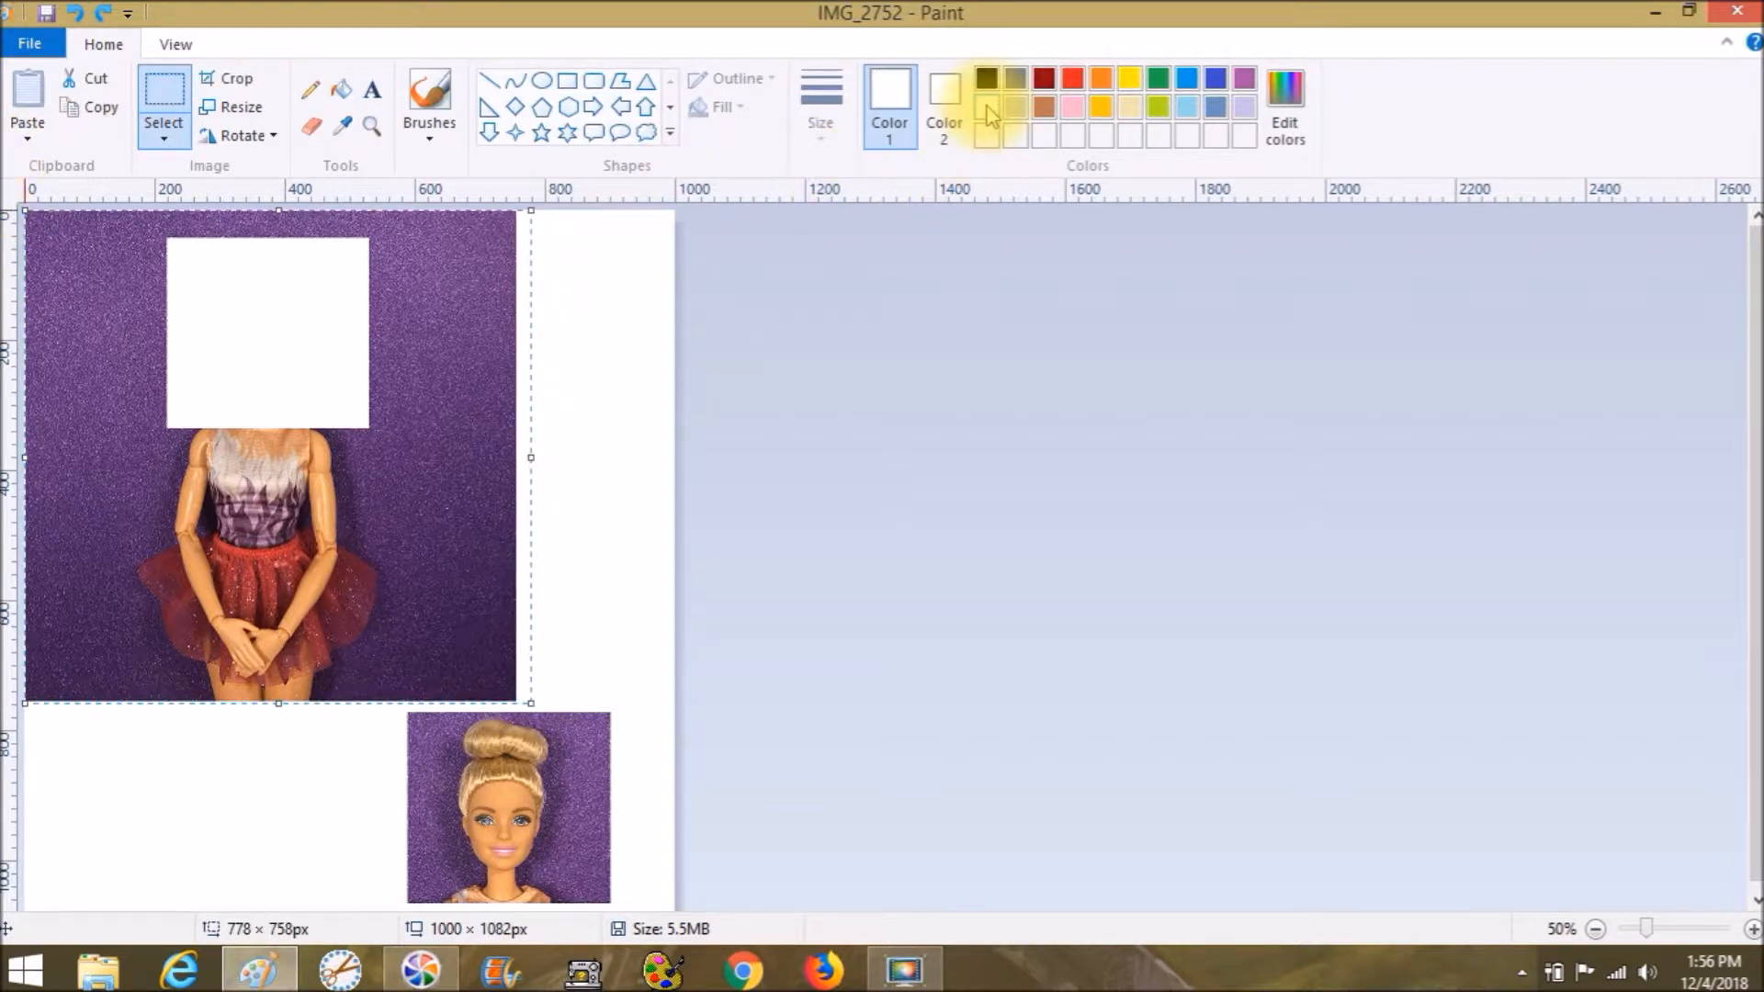
key(Delete)
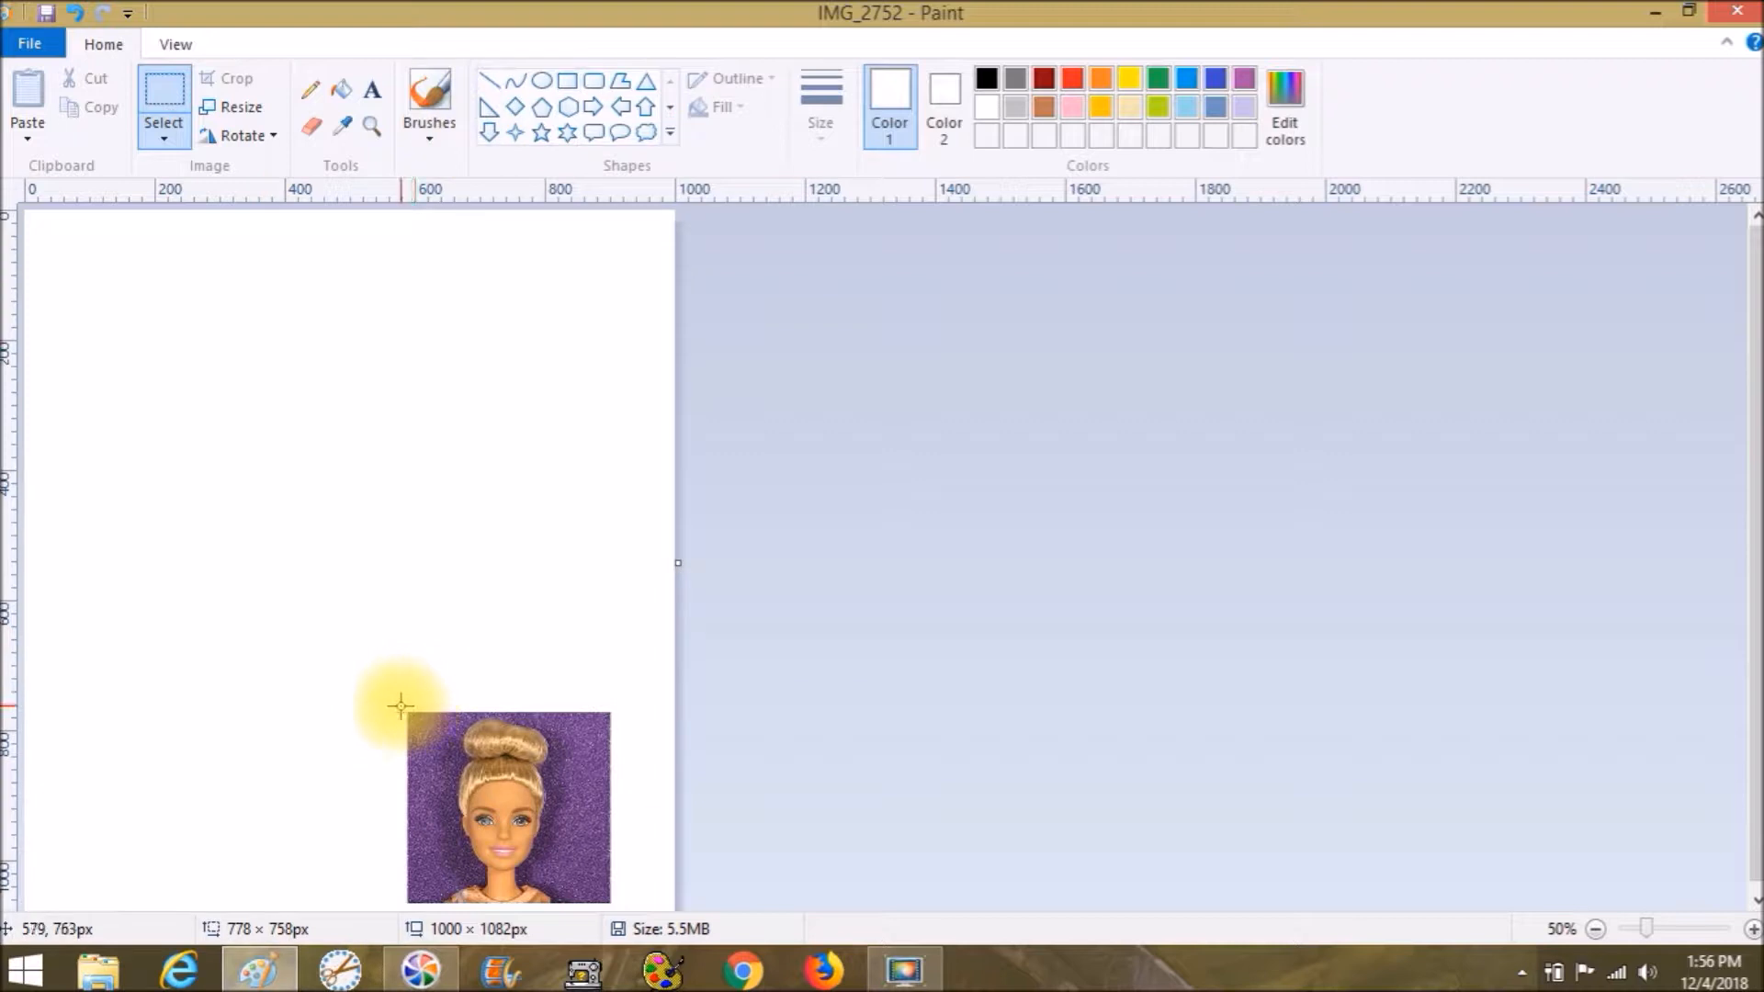
Select the head picture with an area of about 341 × 319 px and move it up to the canvas's upper right half.
drag(399, 708, 401, 708)
drag(507, 776, 627, 917)
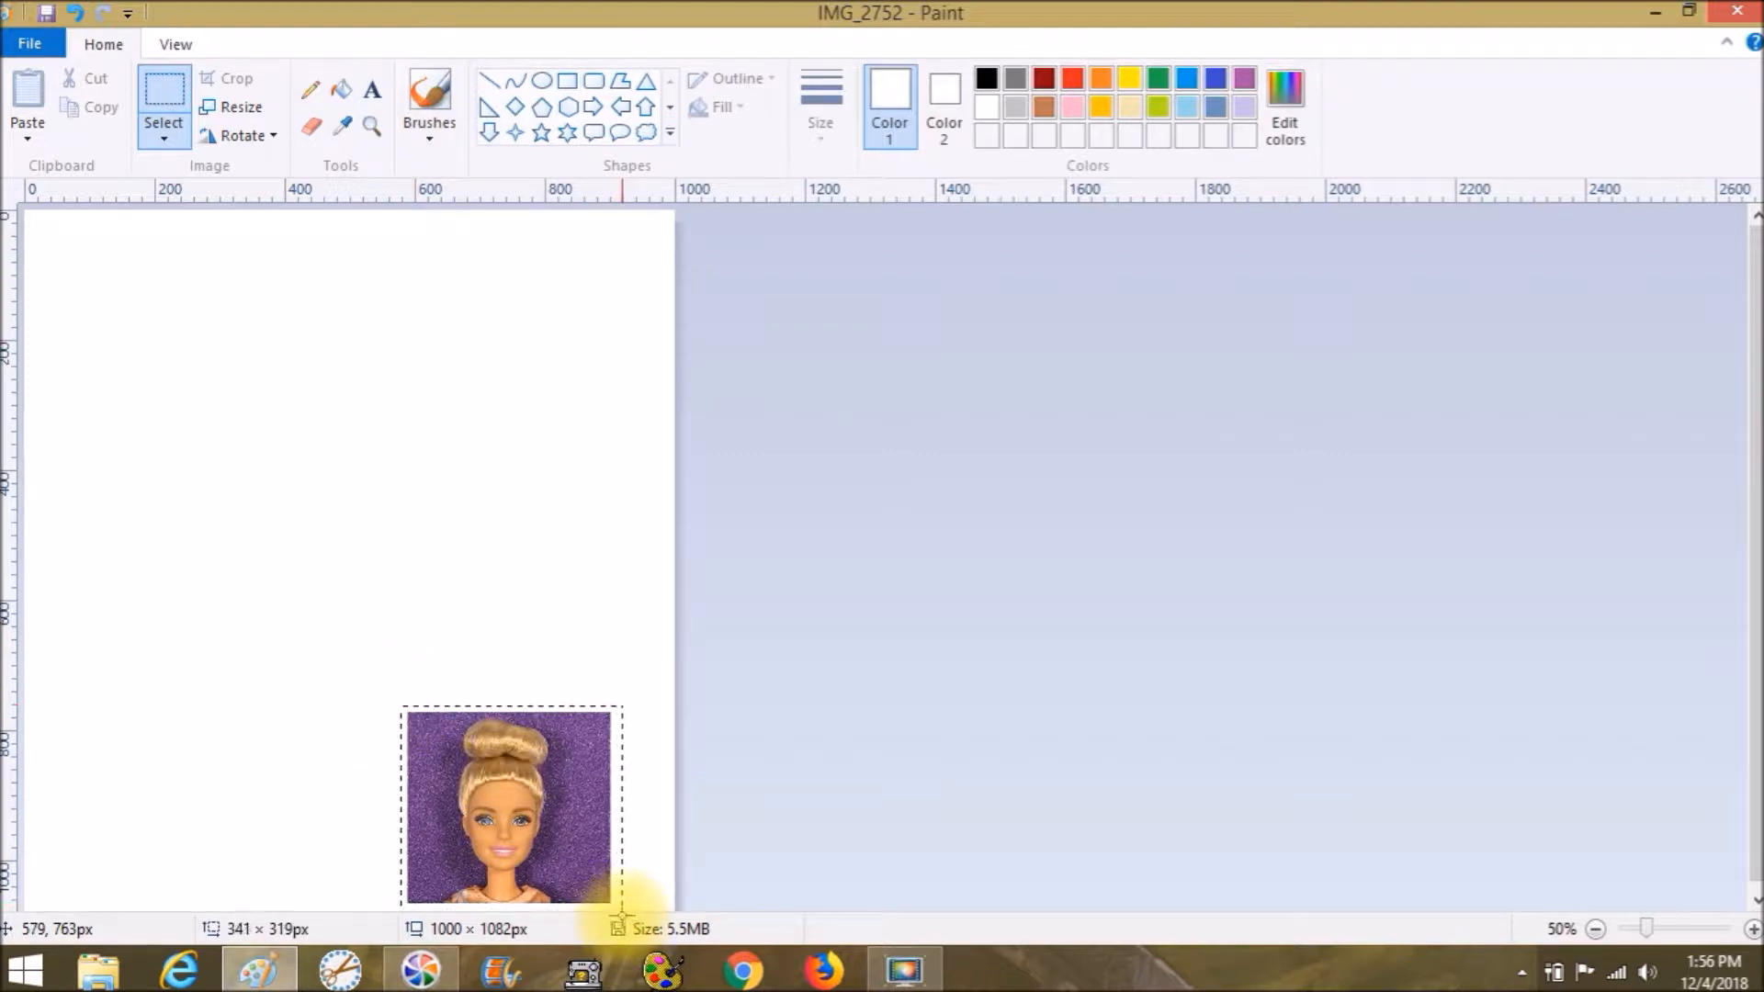
drag(534, 824, 563, 449)
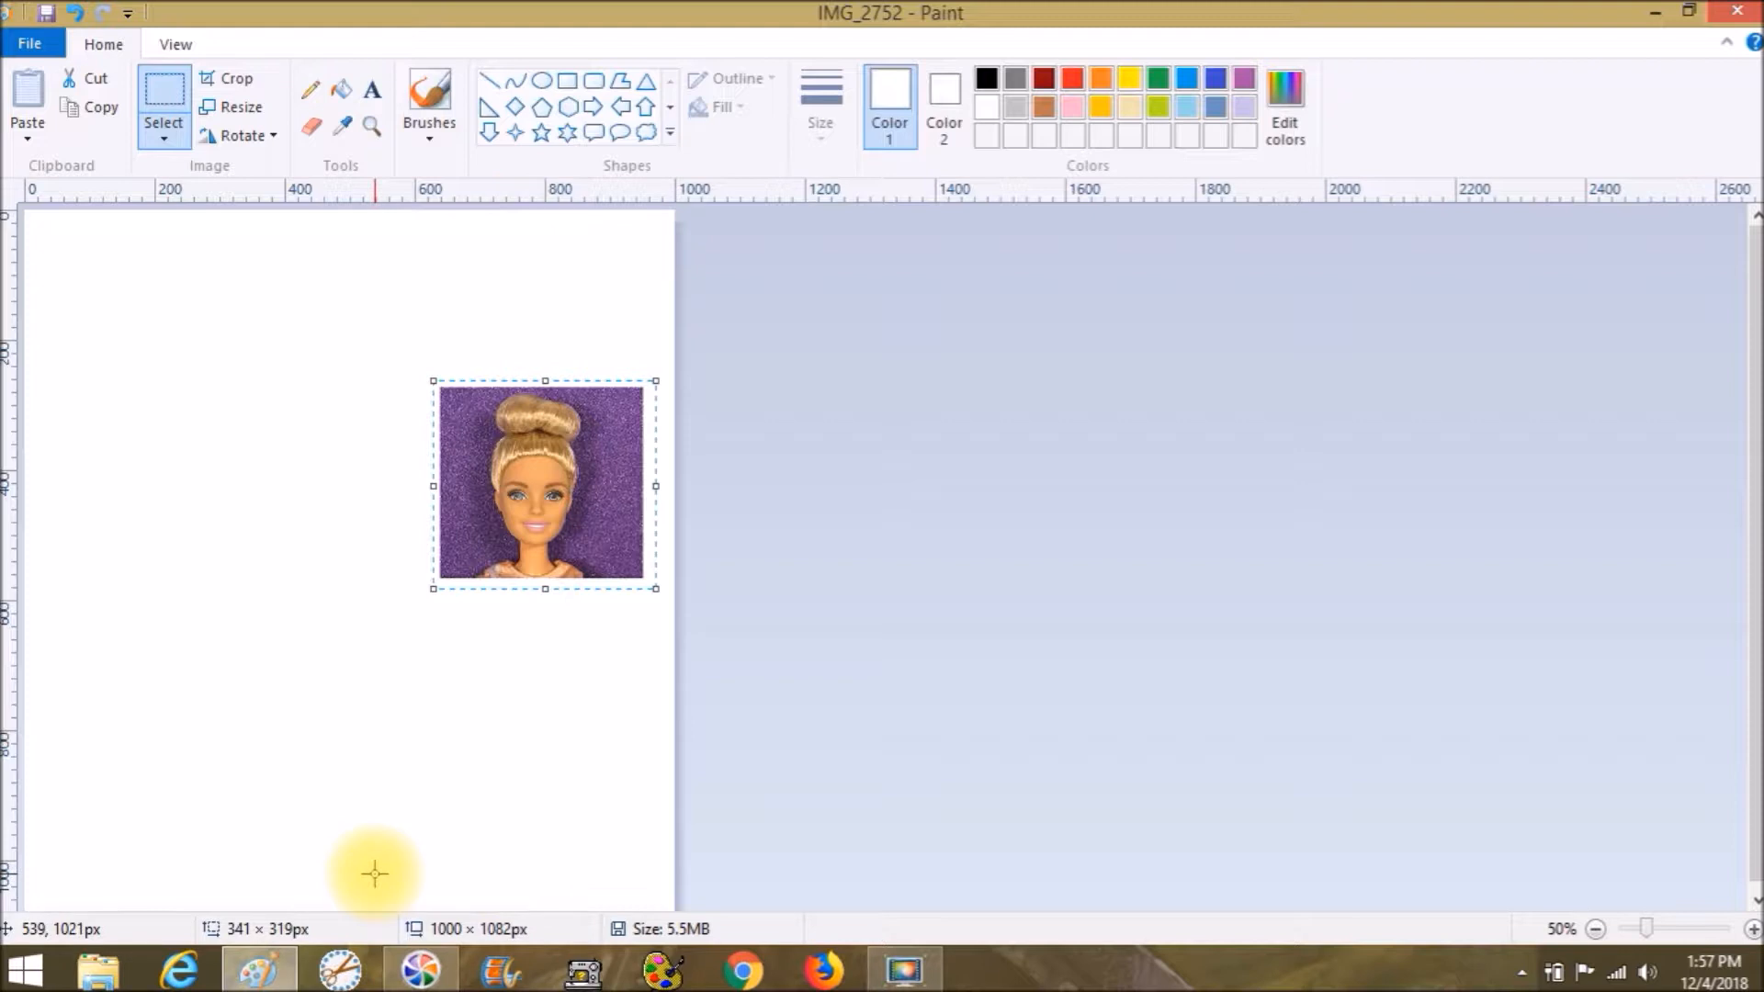
drag(542, 453, 472, 411)
Resize the selected head picture to 125 percent, shift it slightly left, and deselect it.
click(231, 106)
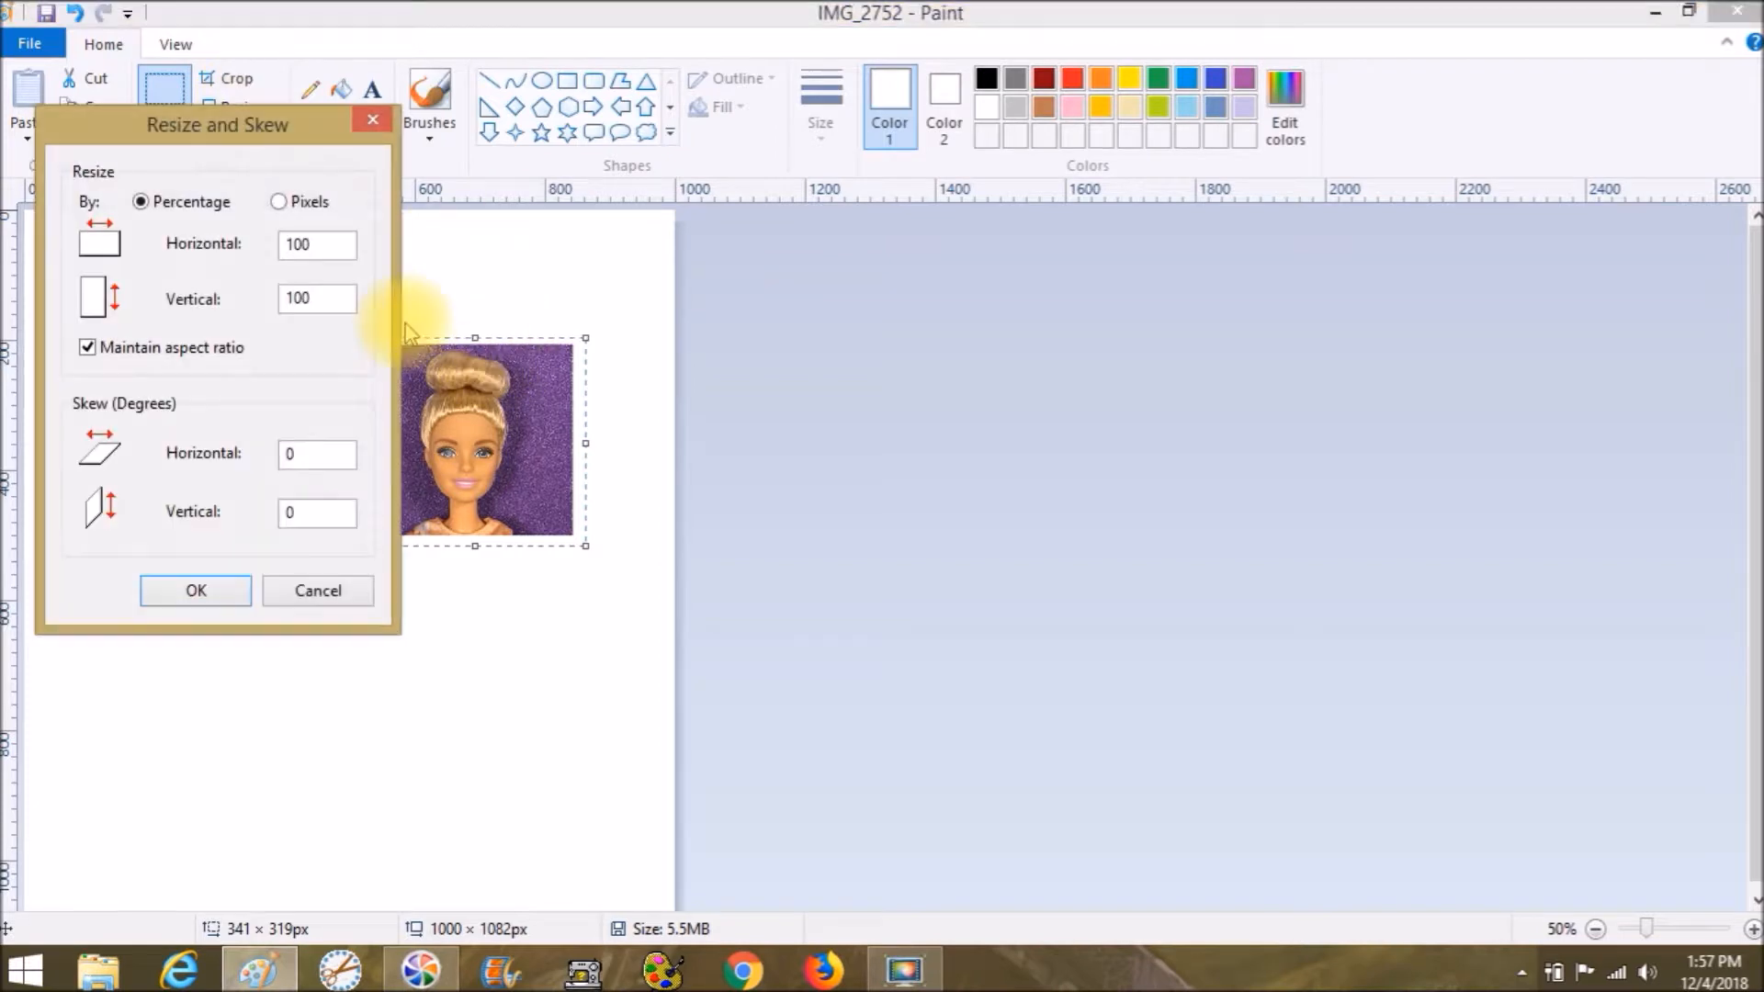
drag(335, 241, 271, 260)
text(125)
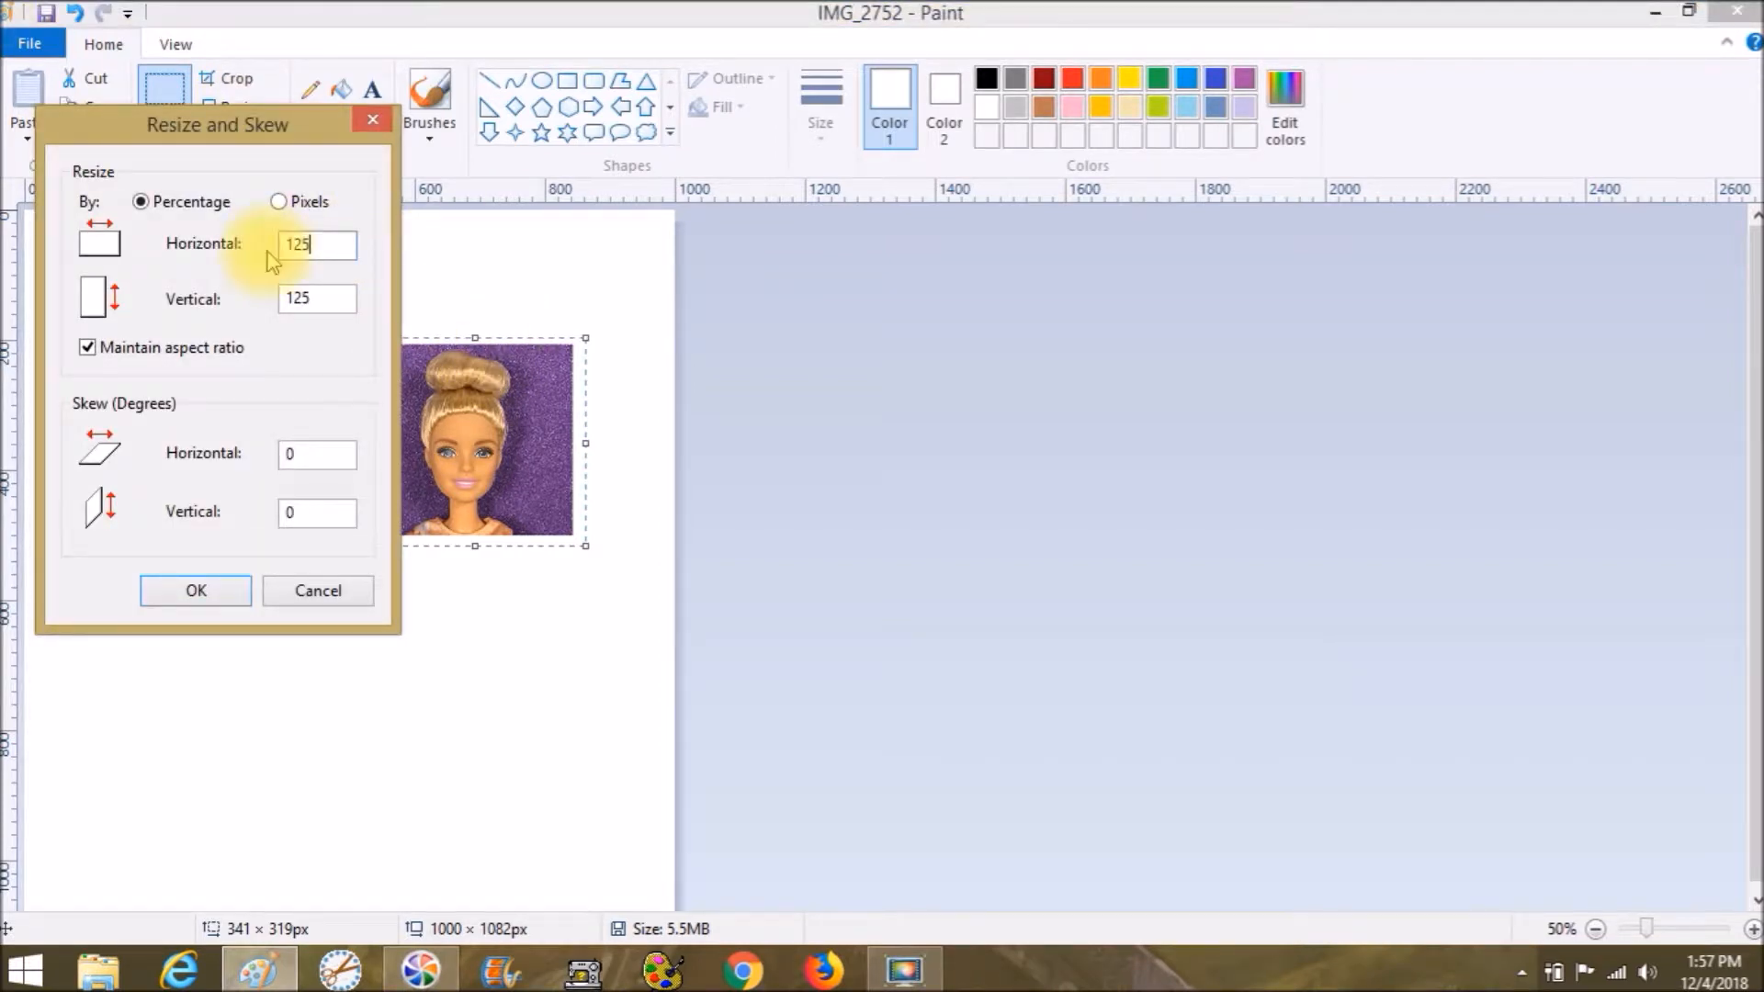
key(Return)
drag(492, 494, 479, 495)
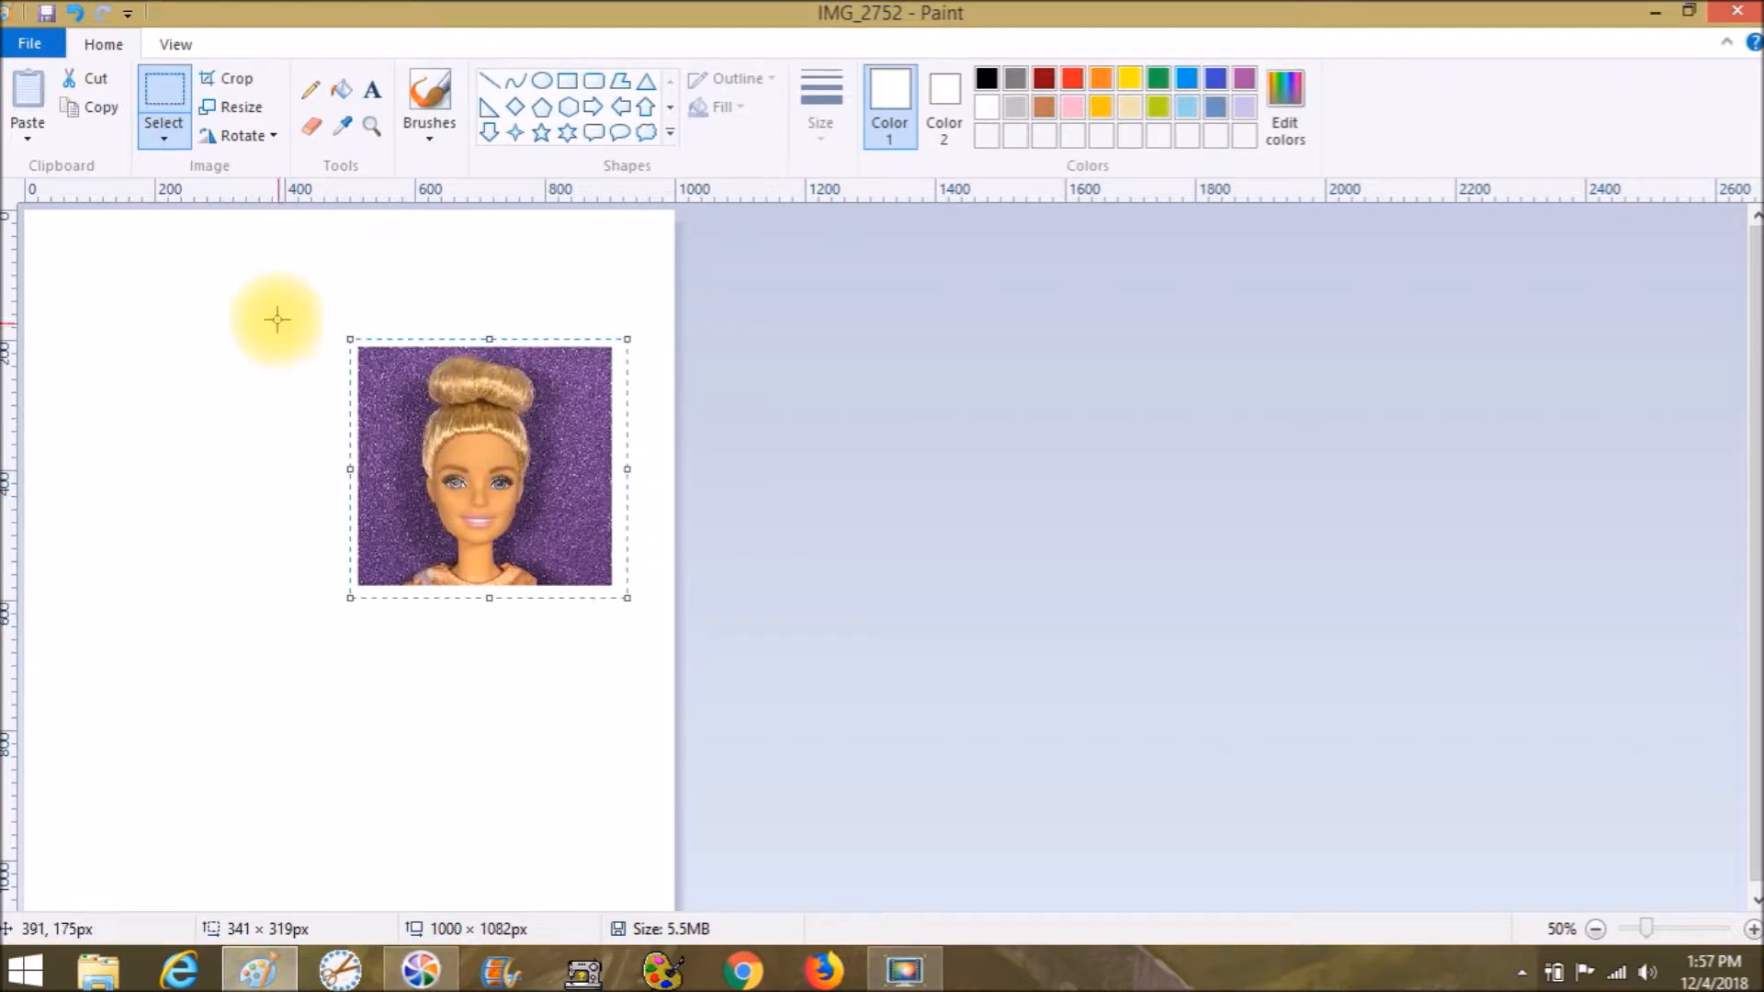
click(229, 299)
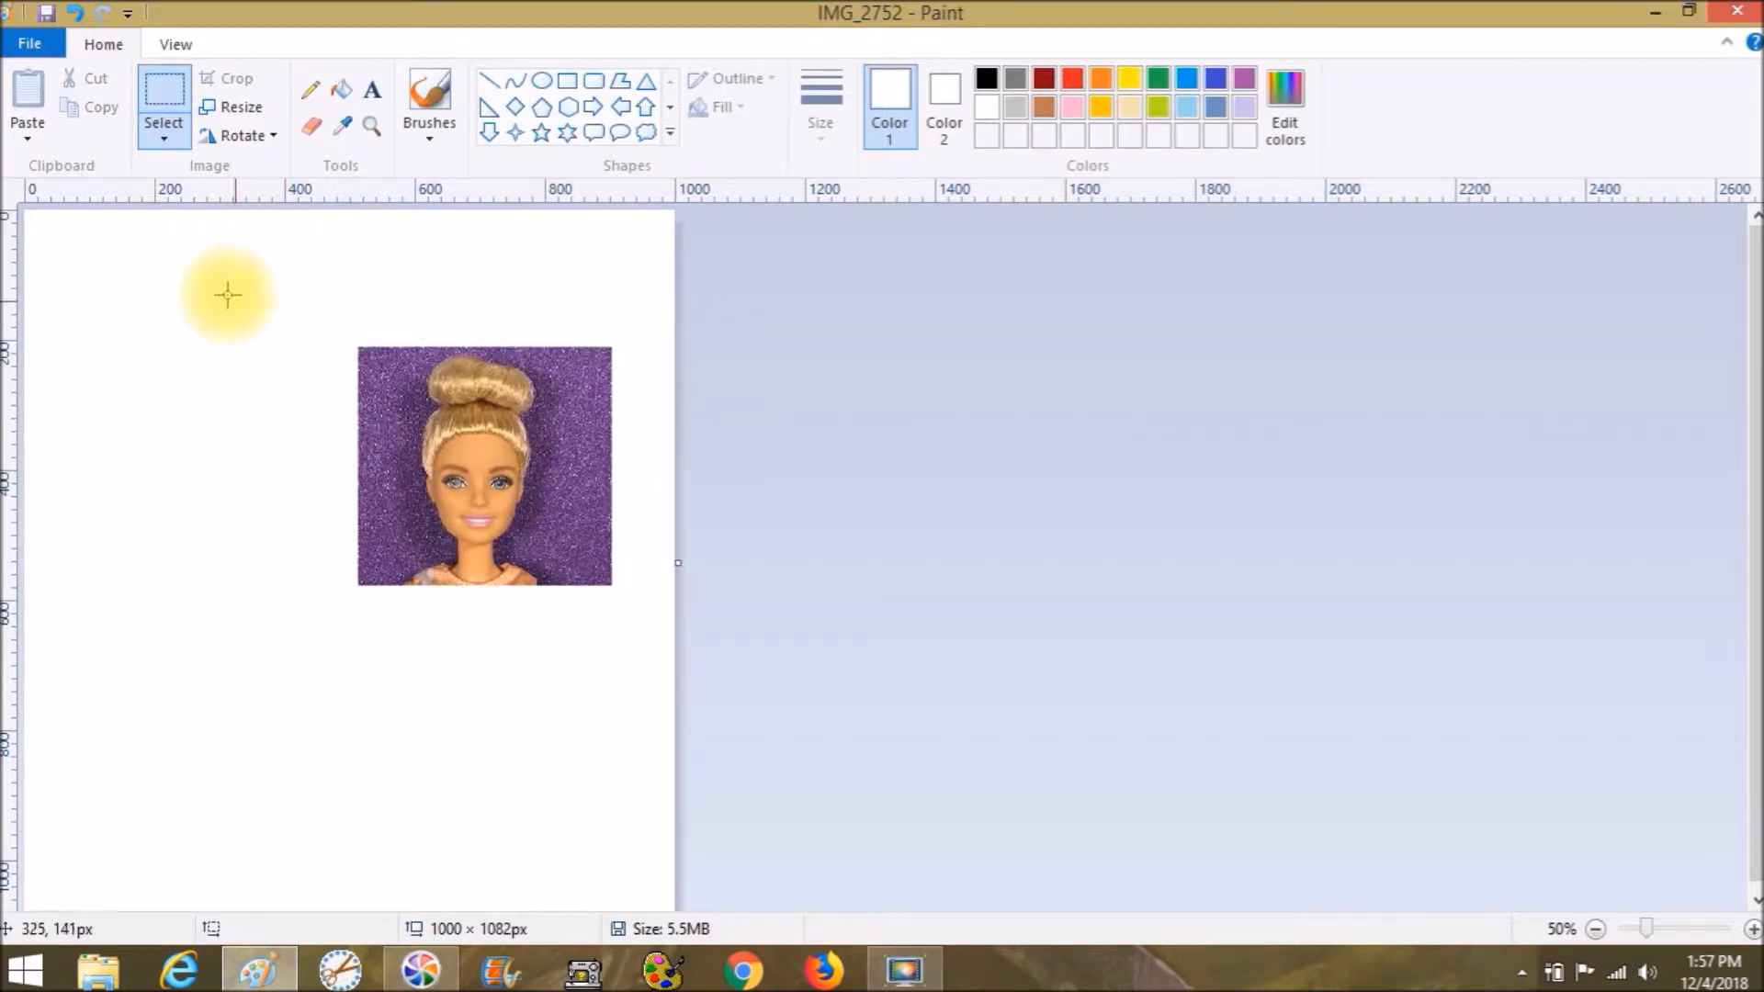
click(374, 94)
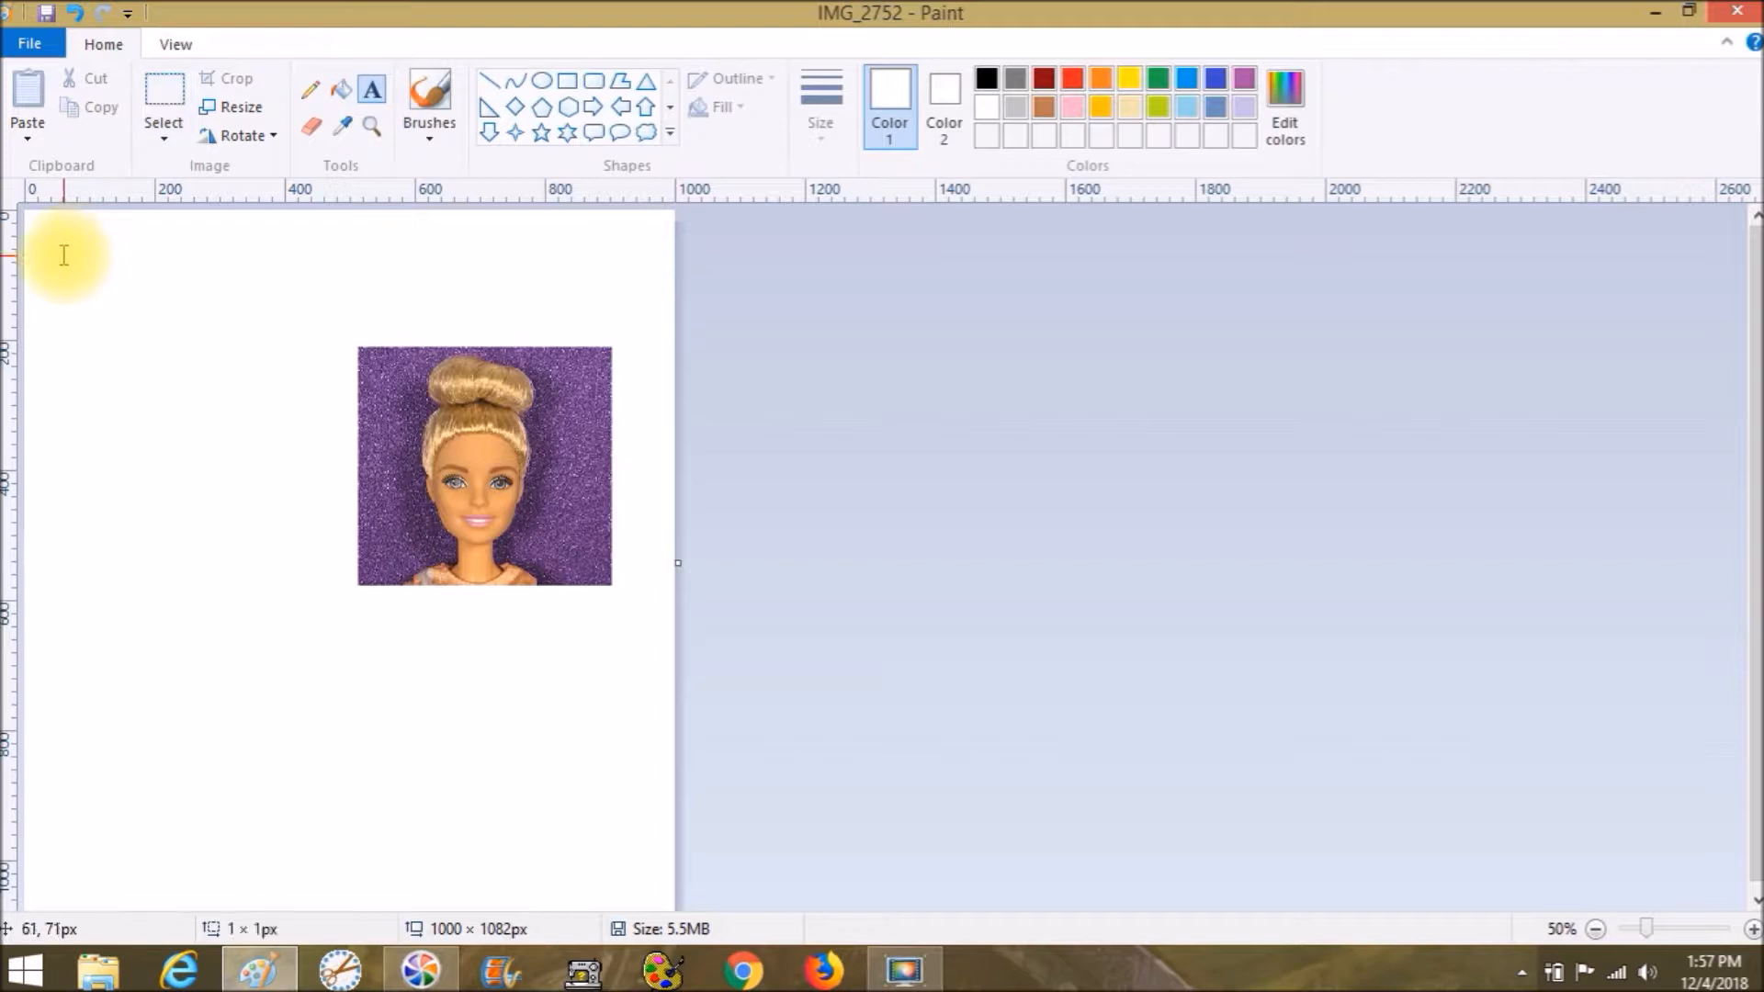
click(62, 217)
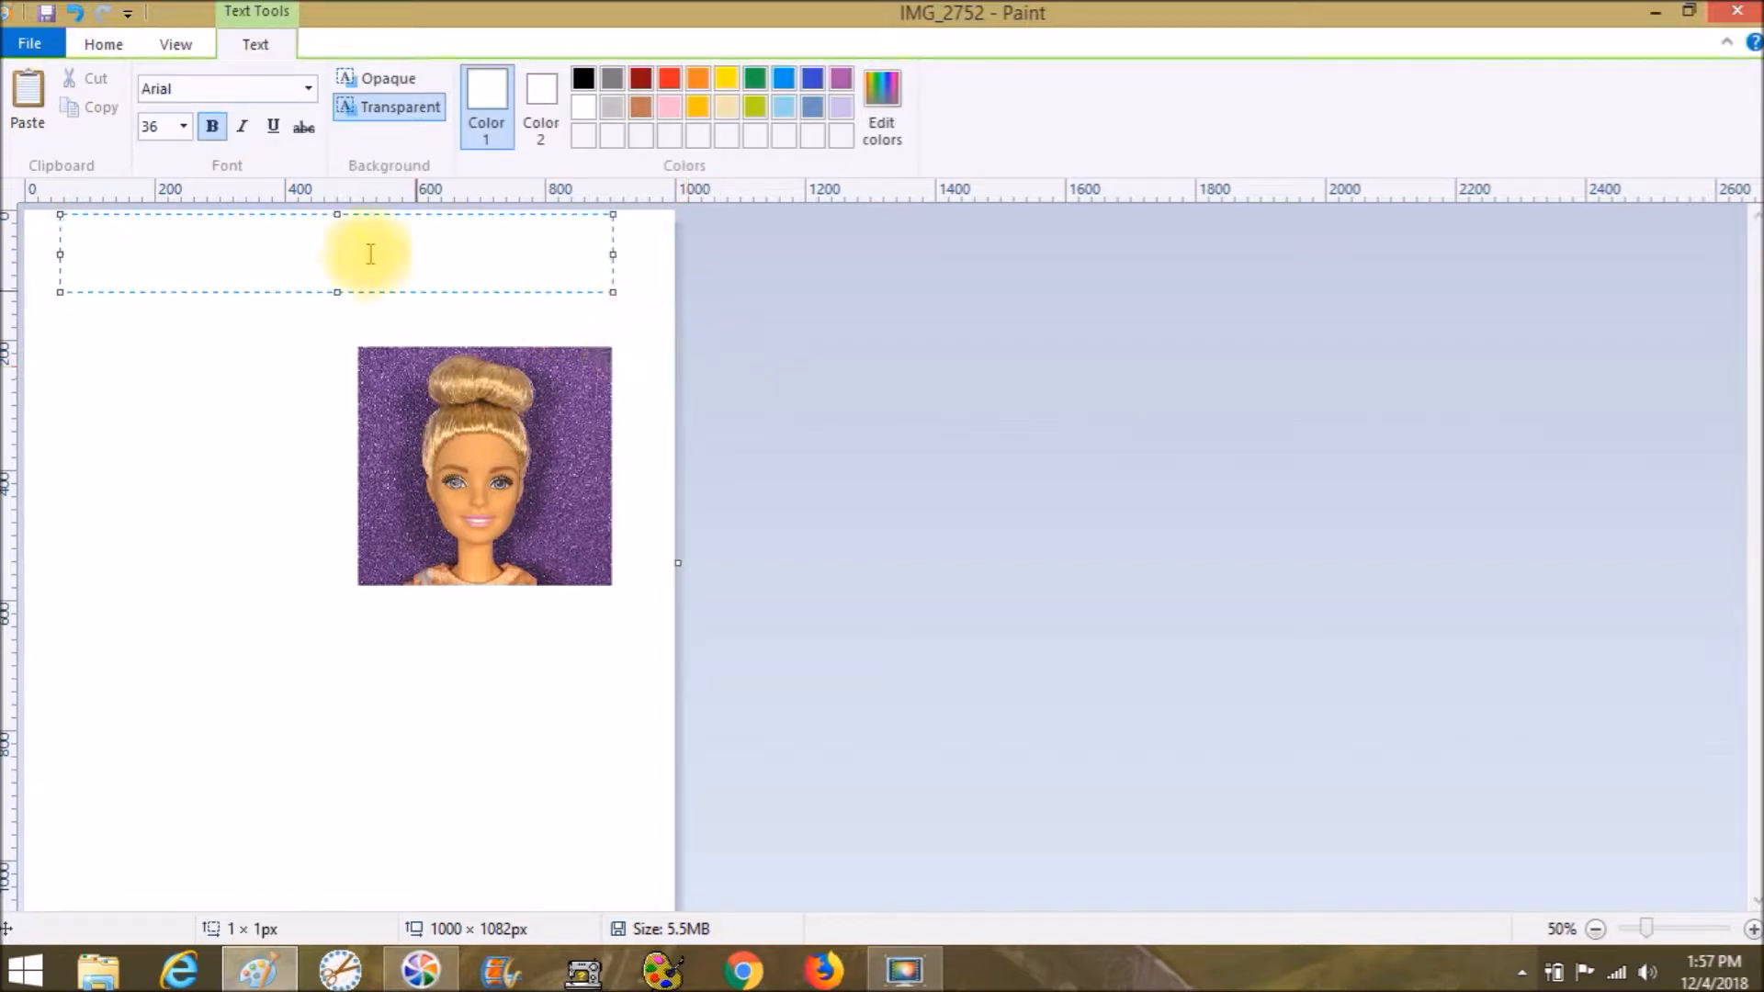
click(91, 43)
click(87, 413)
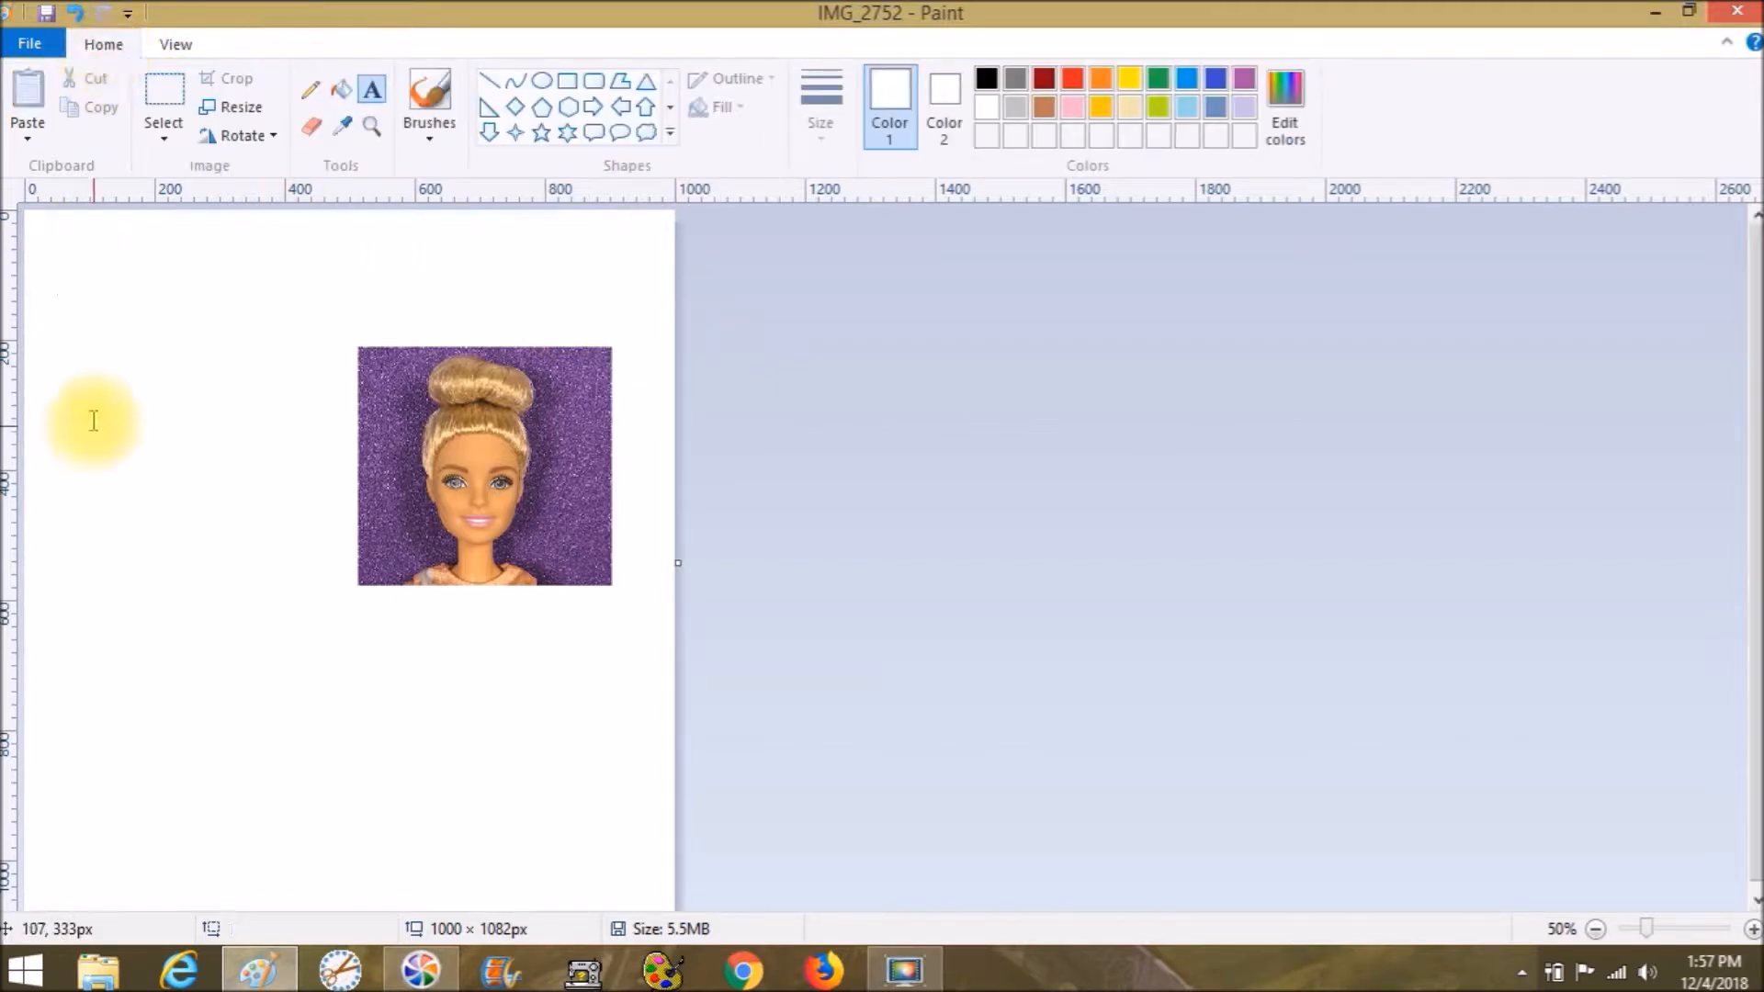
Set Color 1 to red and start a text box across the canvas above the head picture, with bold turned off.
click(372, 91)
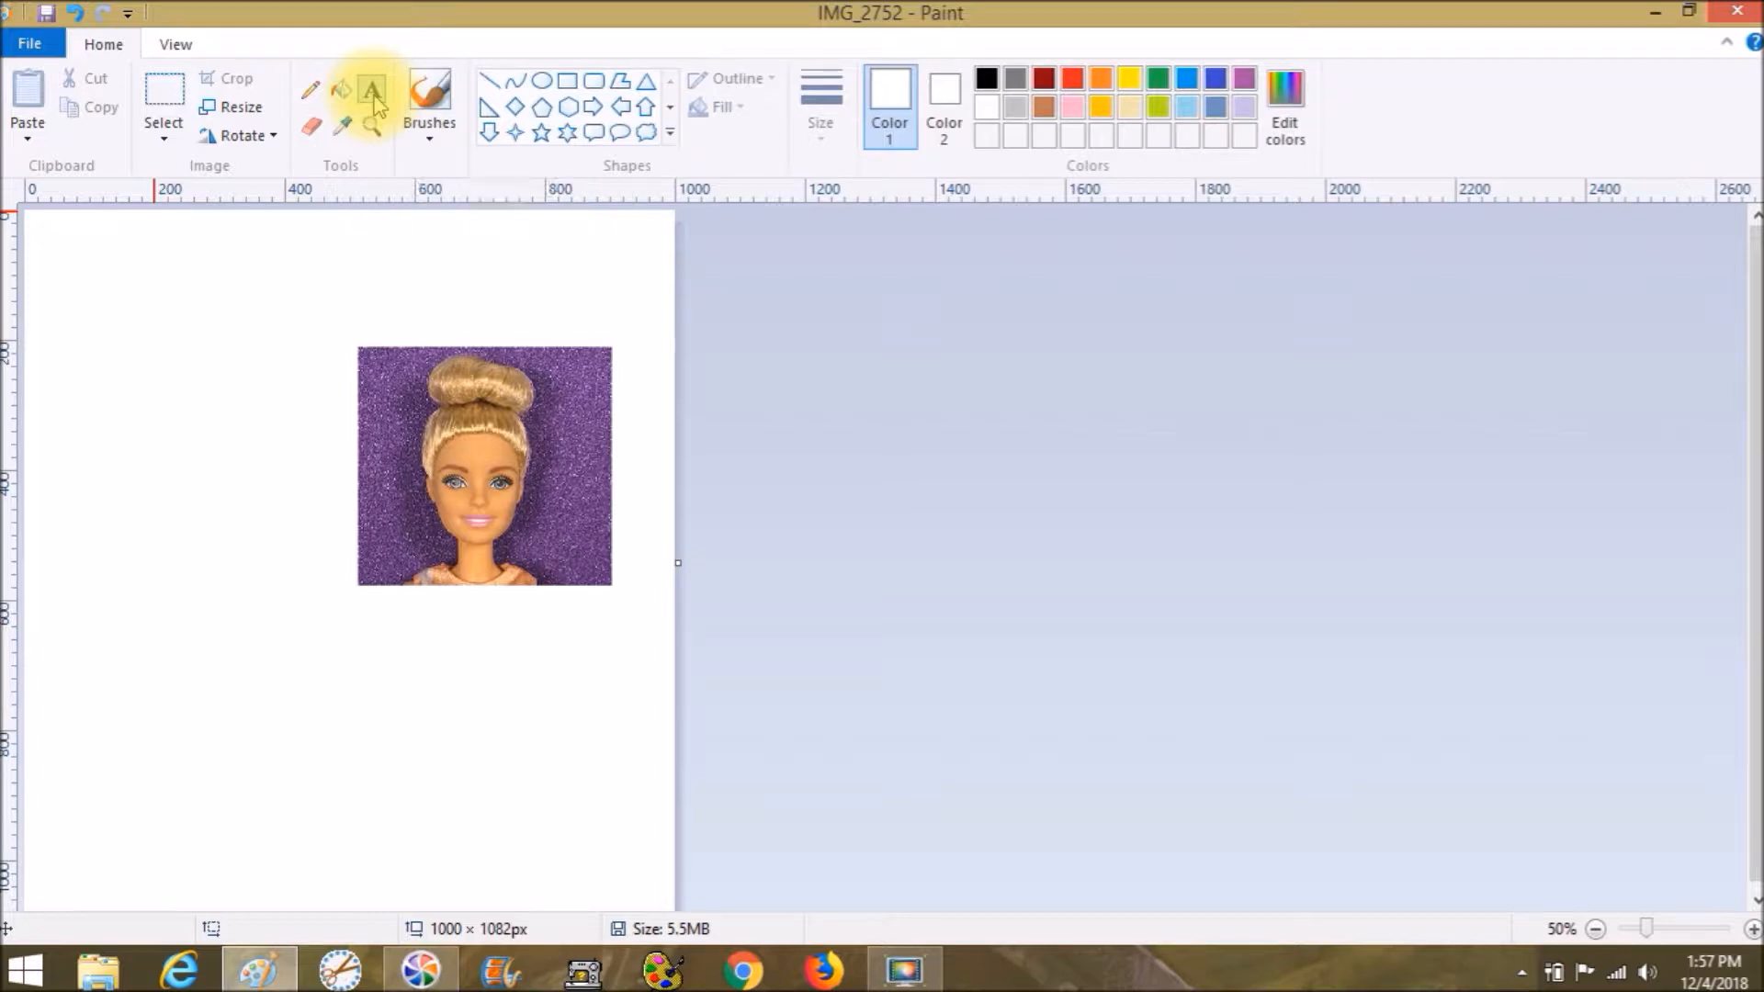
click(1075, 81)
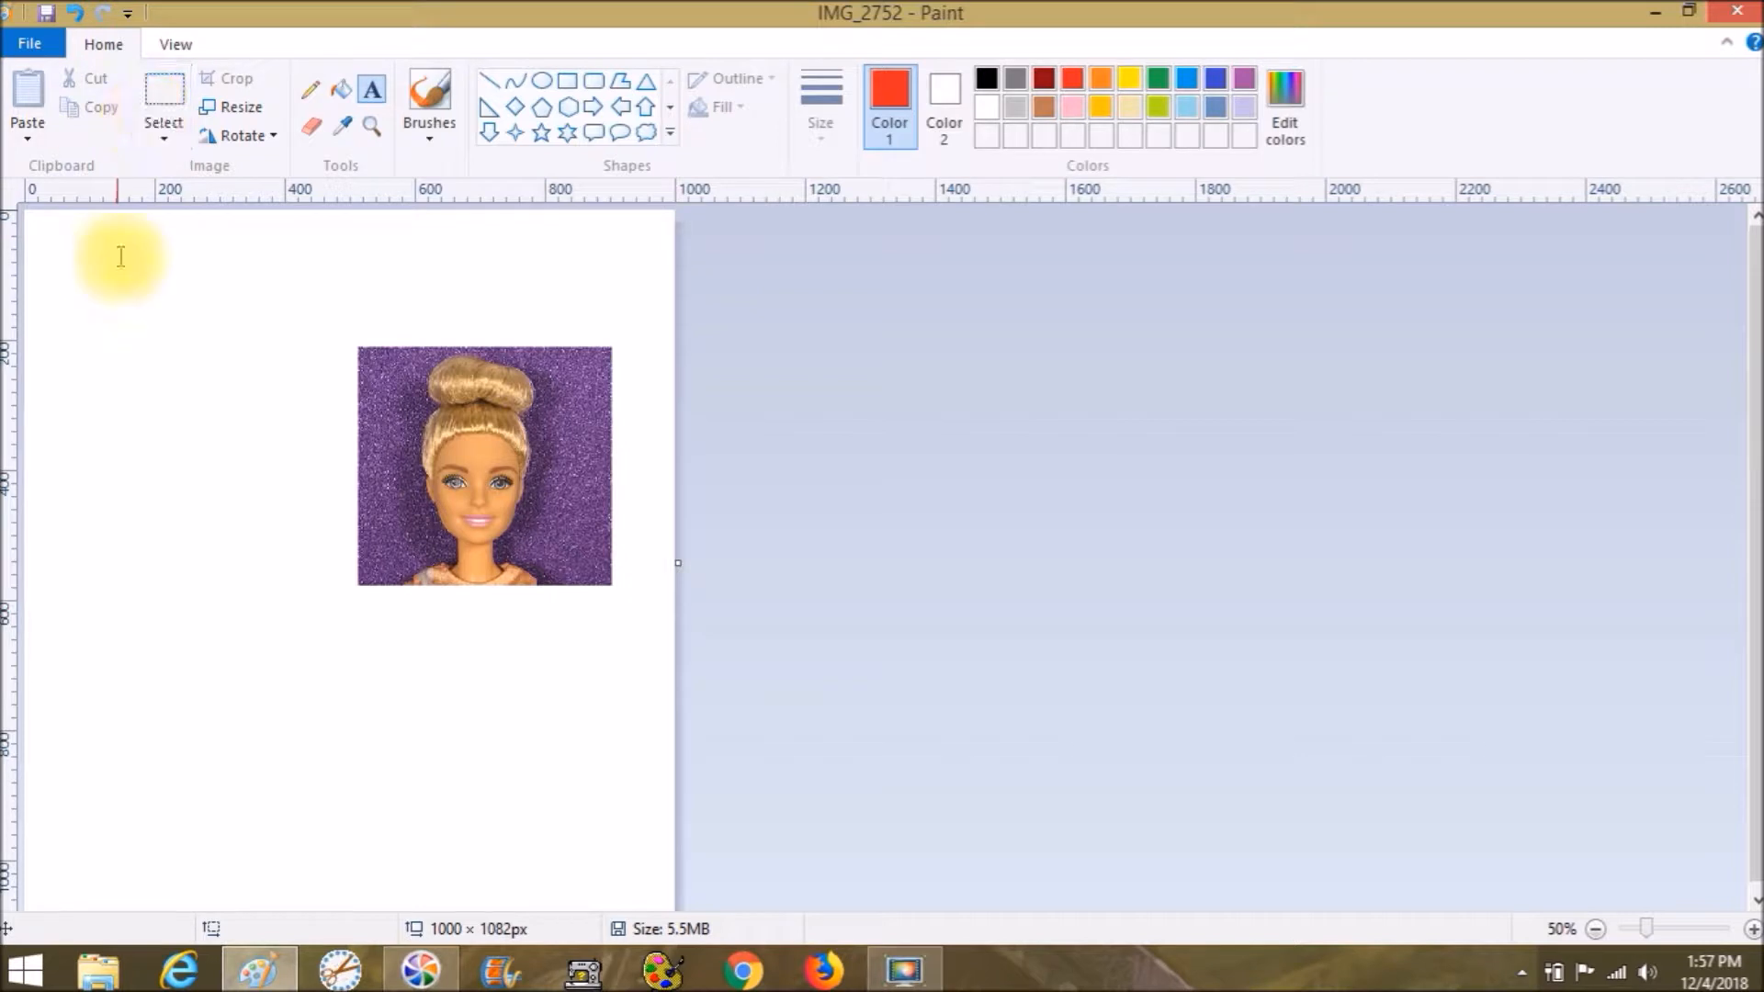
click(47, 268)
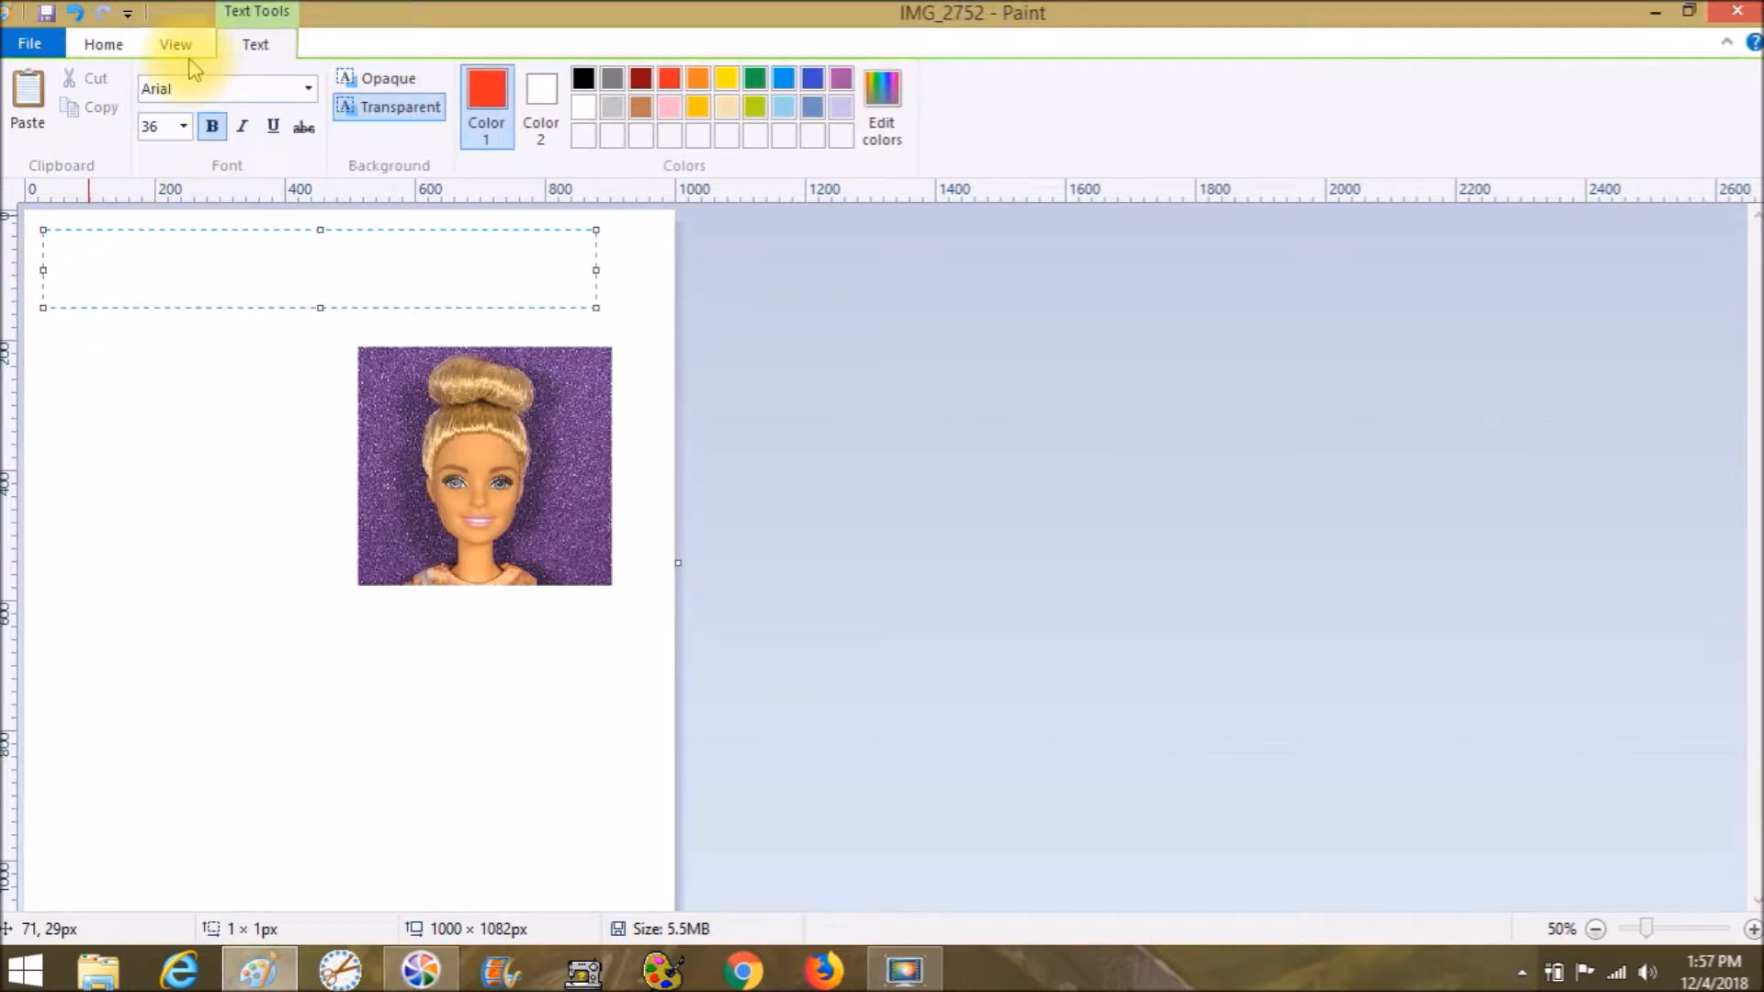
click(309, 89)
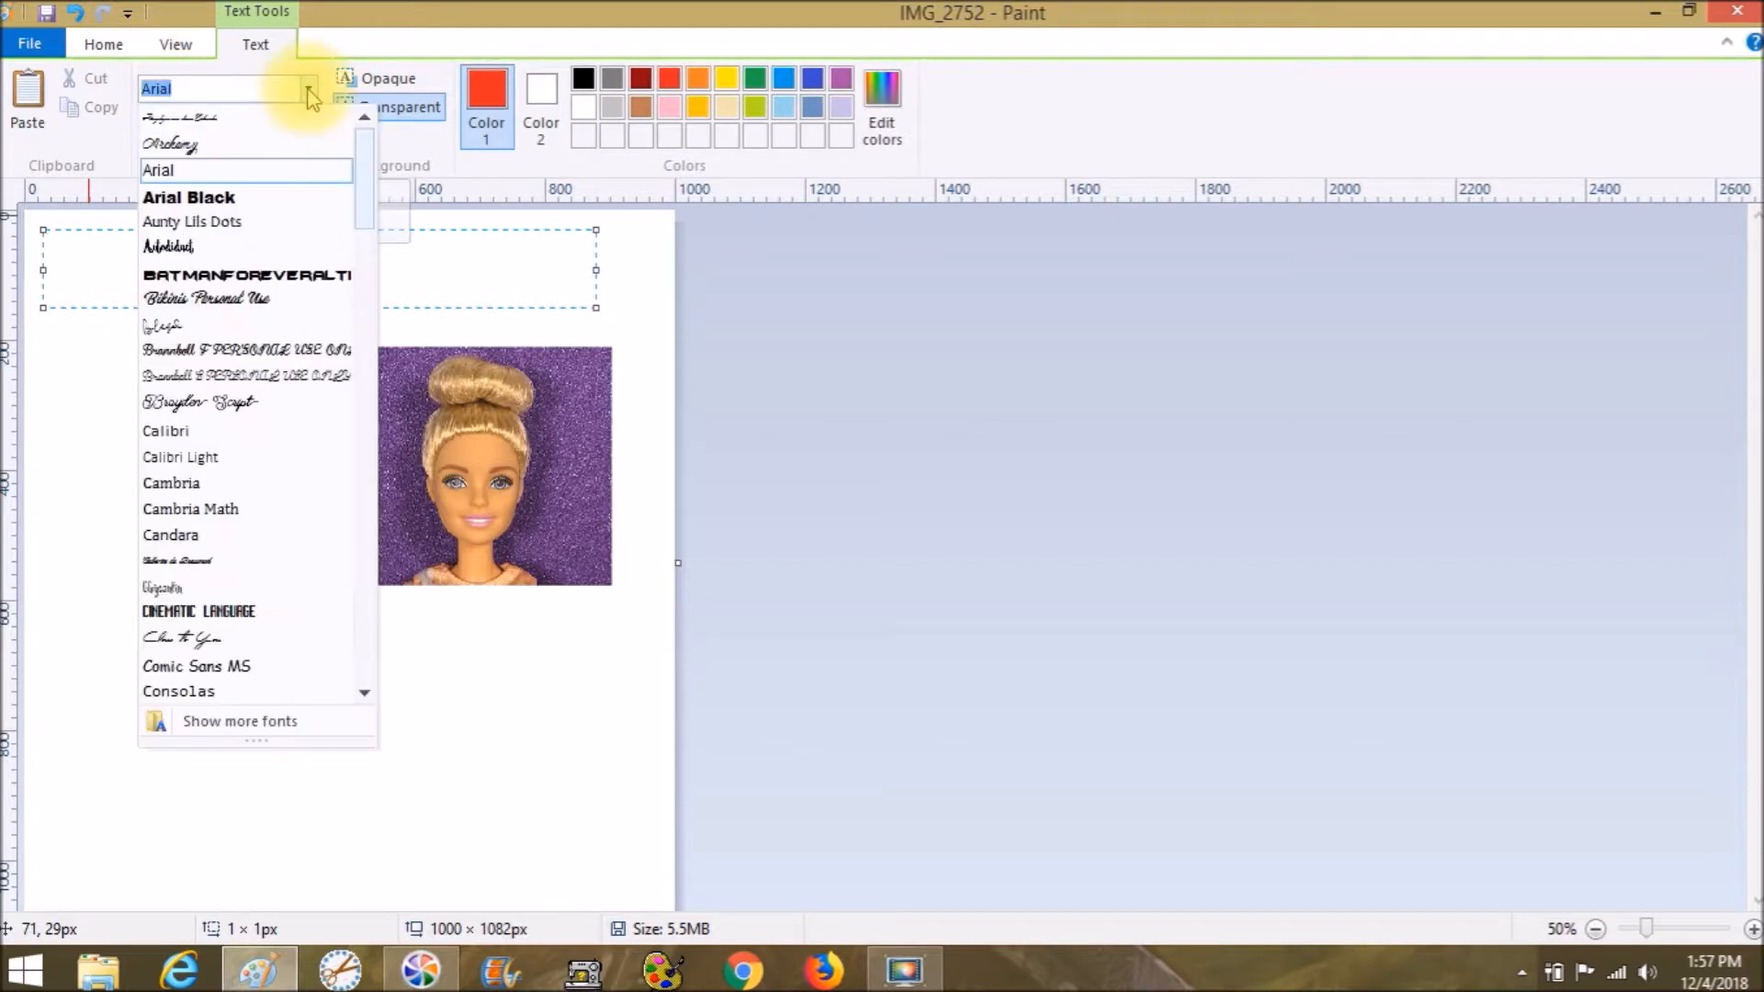
click(308, 92)
click(183, 129)
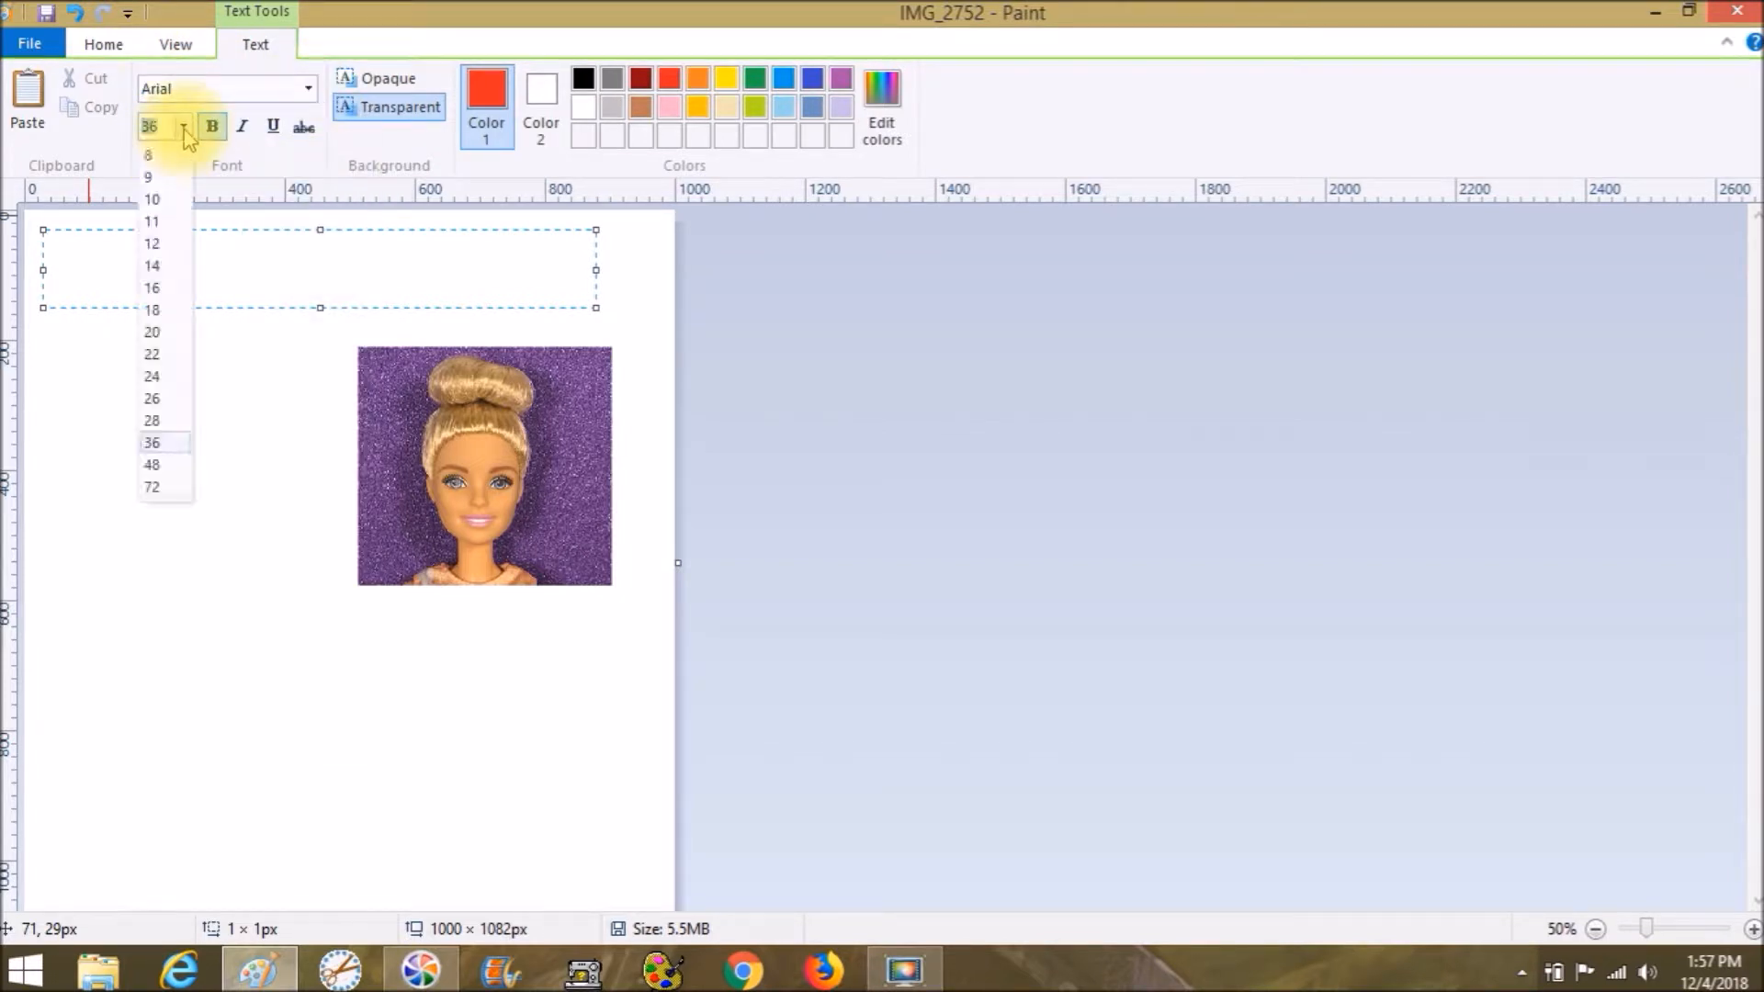
click(185, 131)
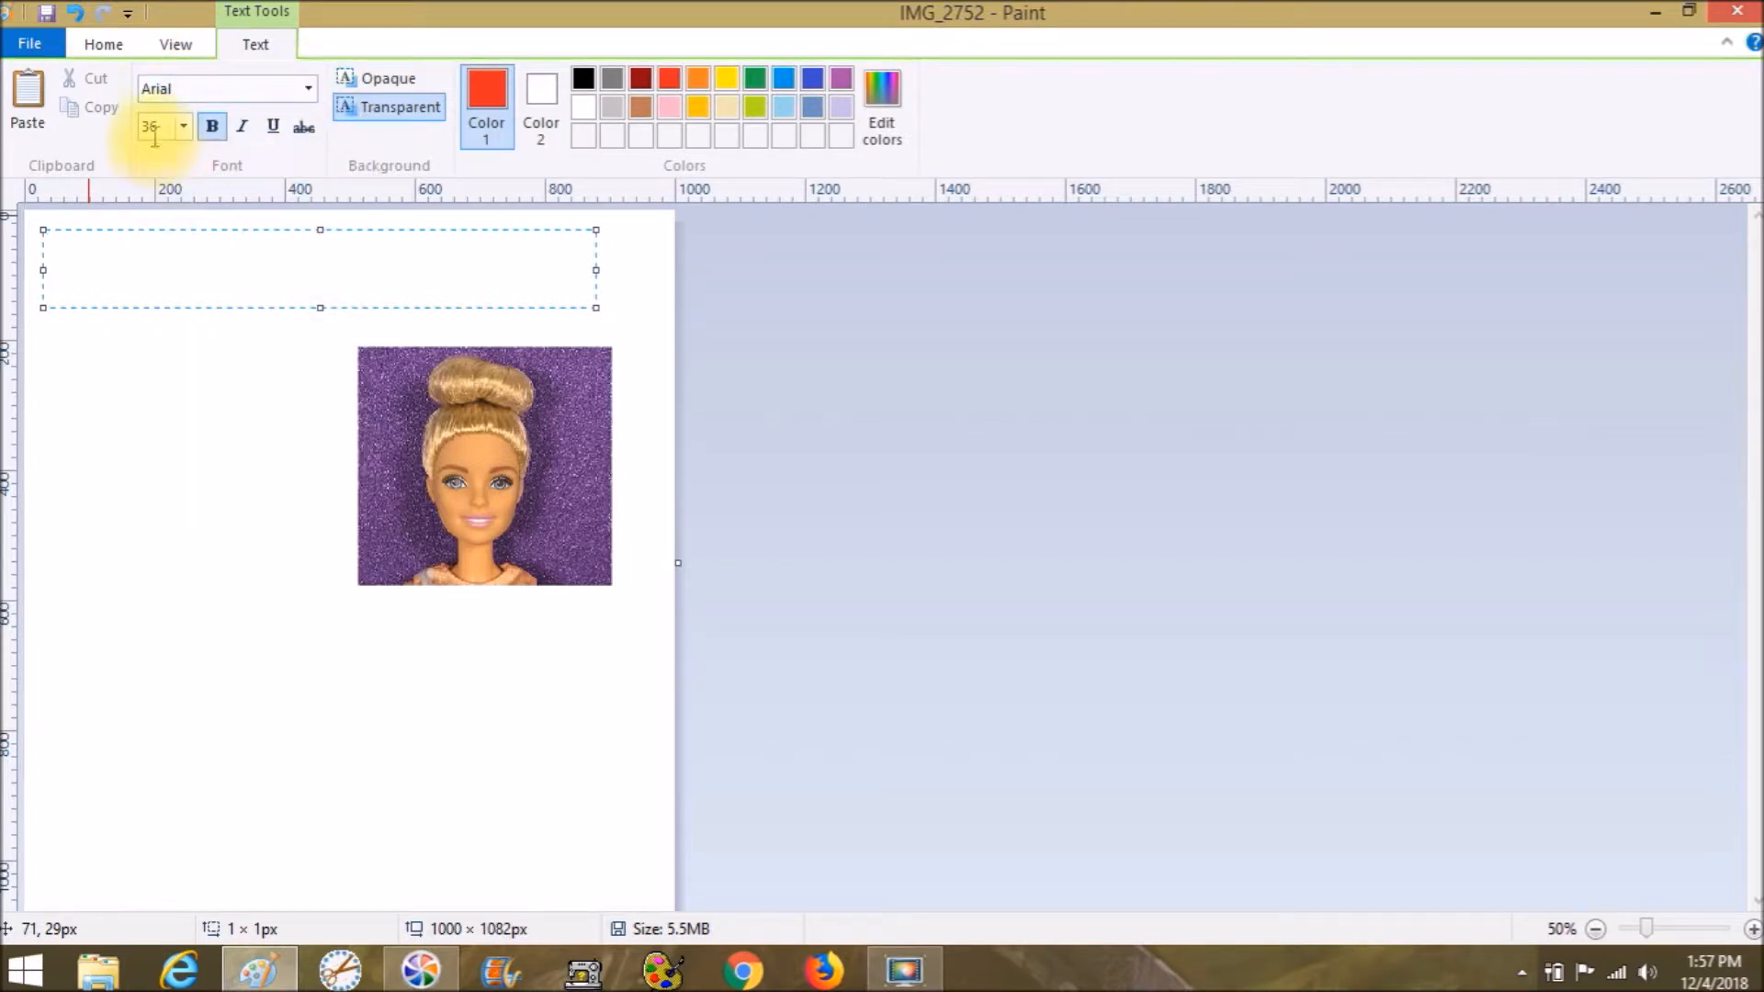
click(217, 129)
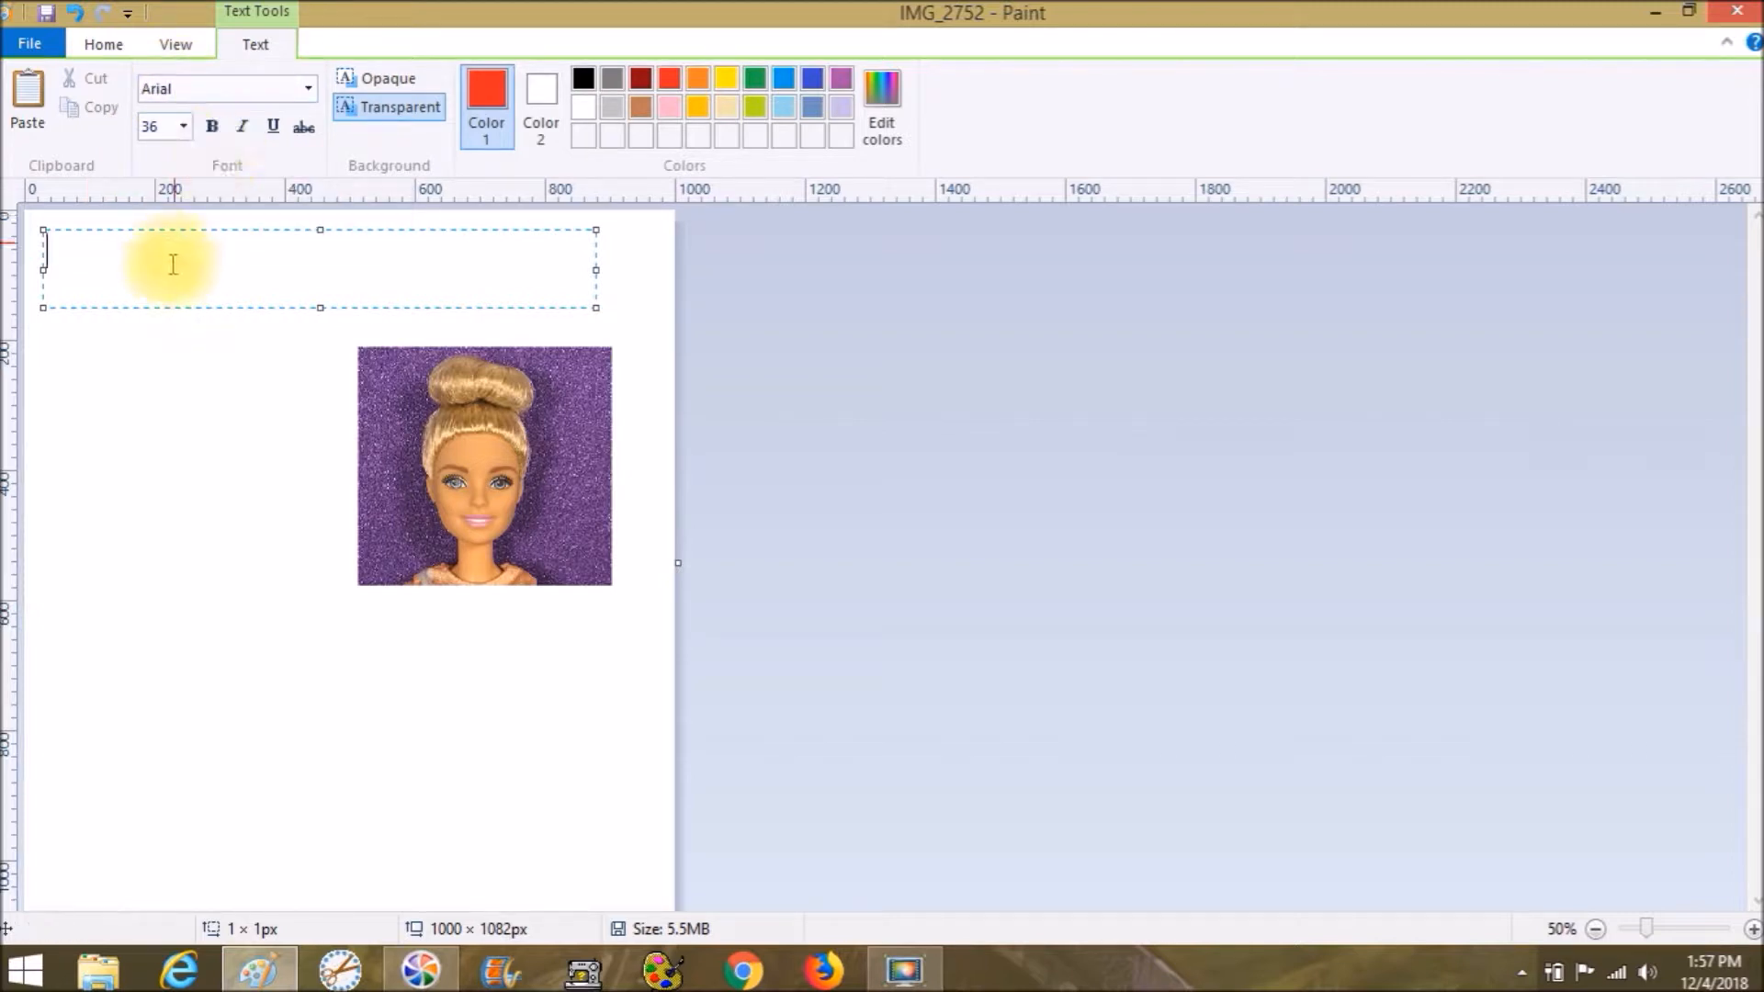
Enter "Missing Person" as the poster's heading text.
text(Mis)
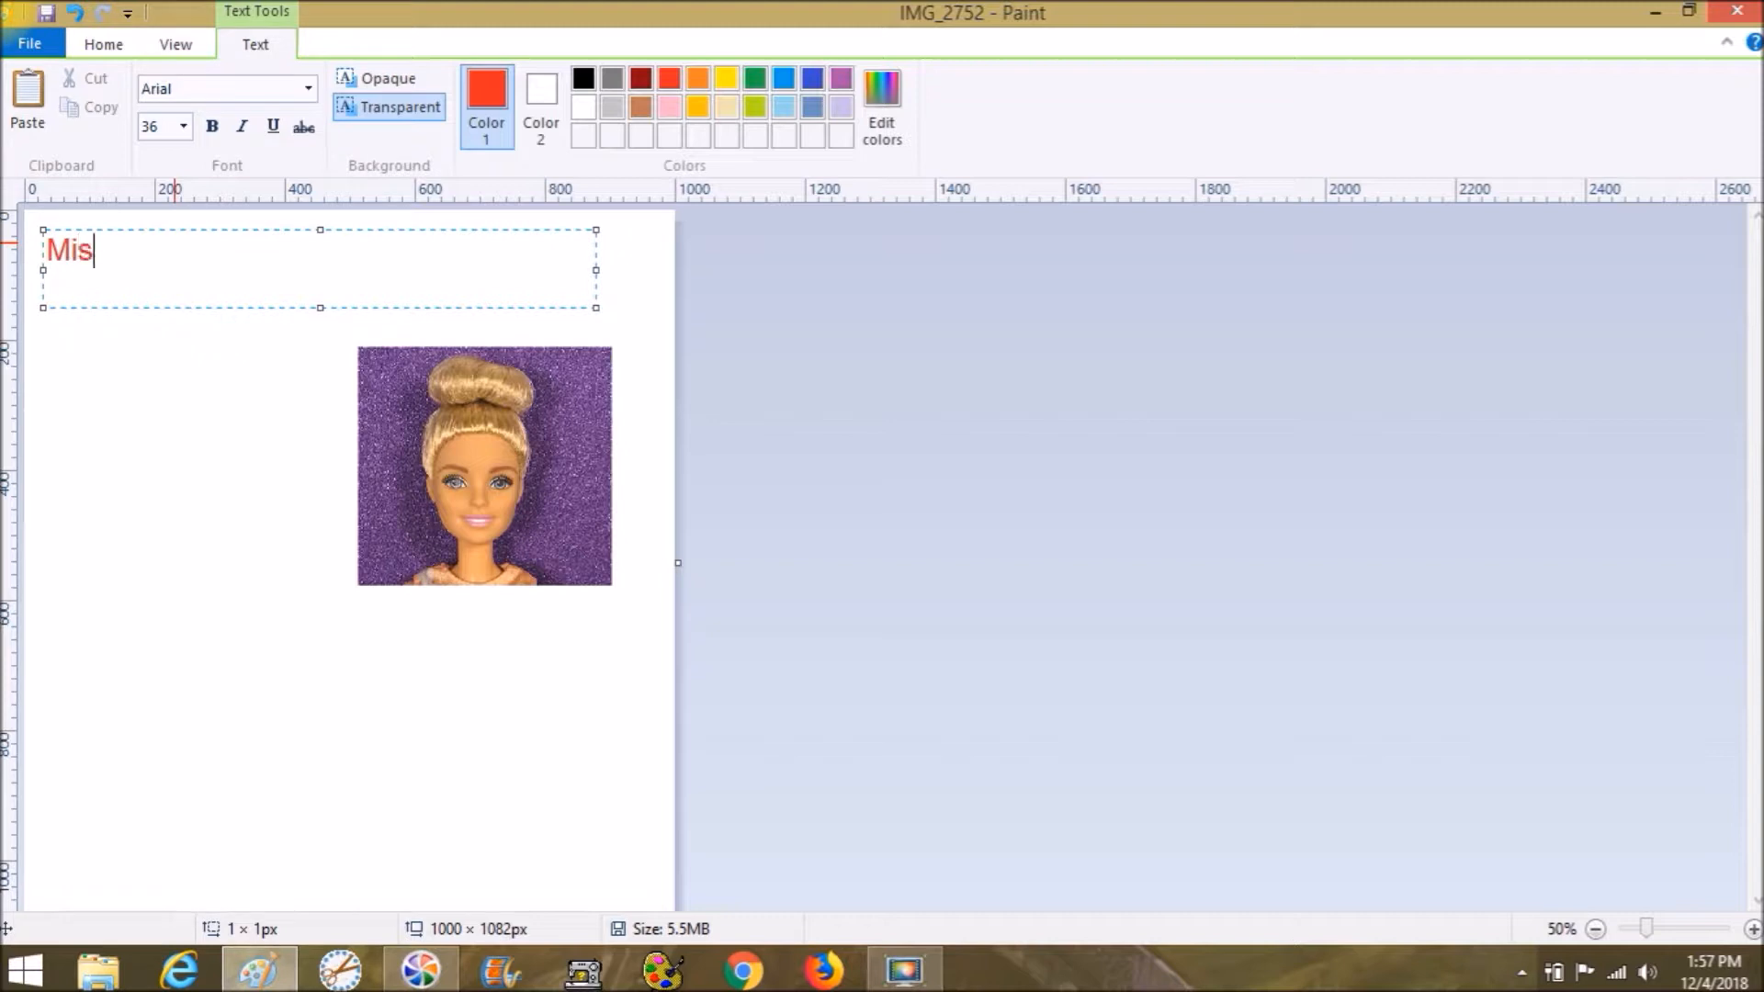
text(sing )
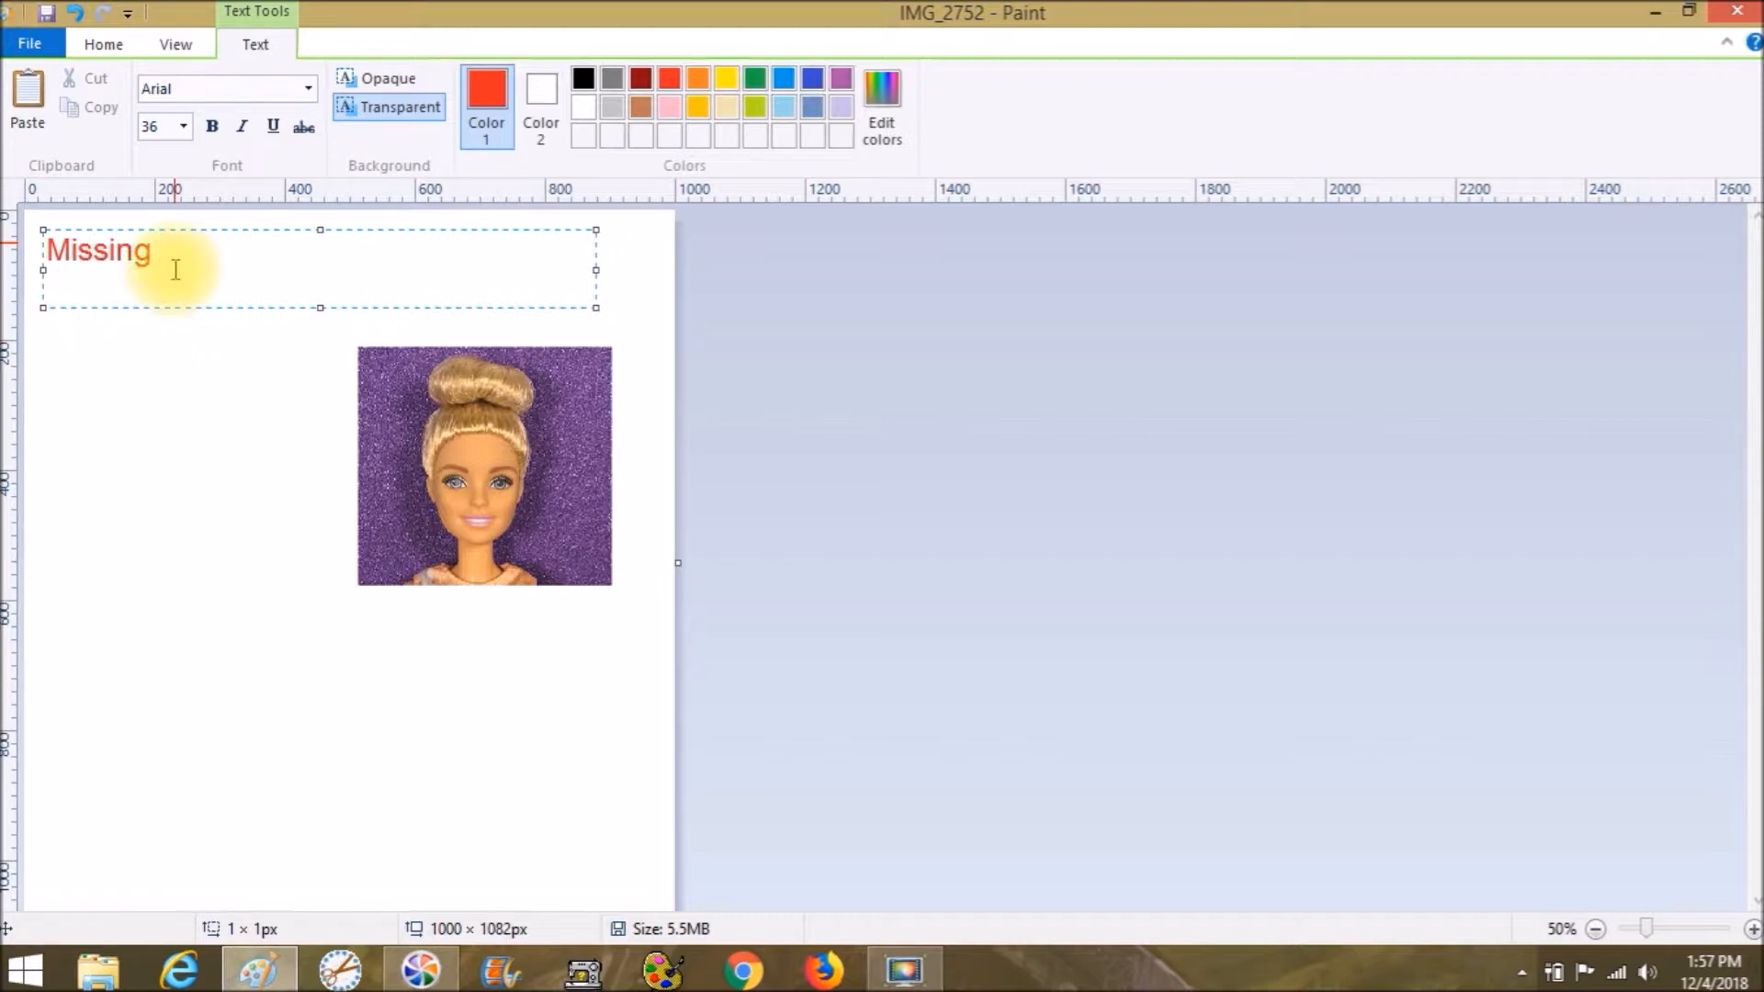
text(C)
key(BackSpace)
text(Person)
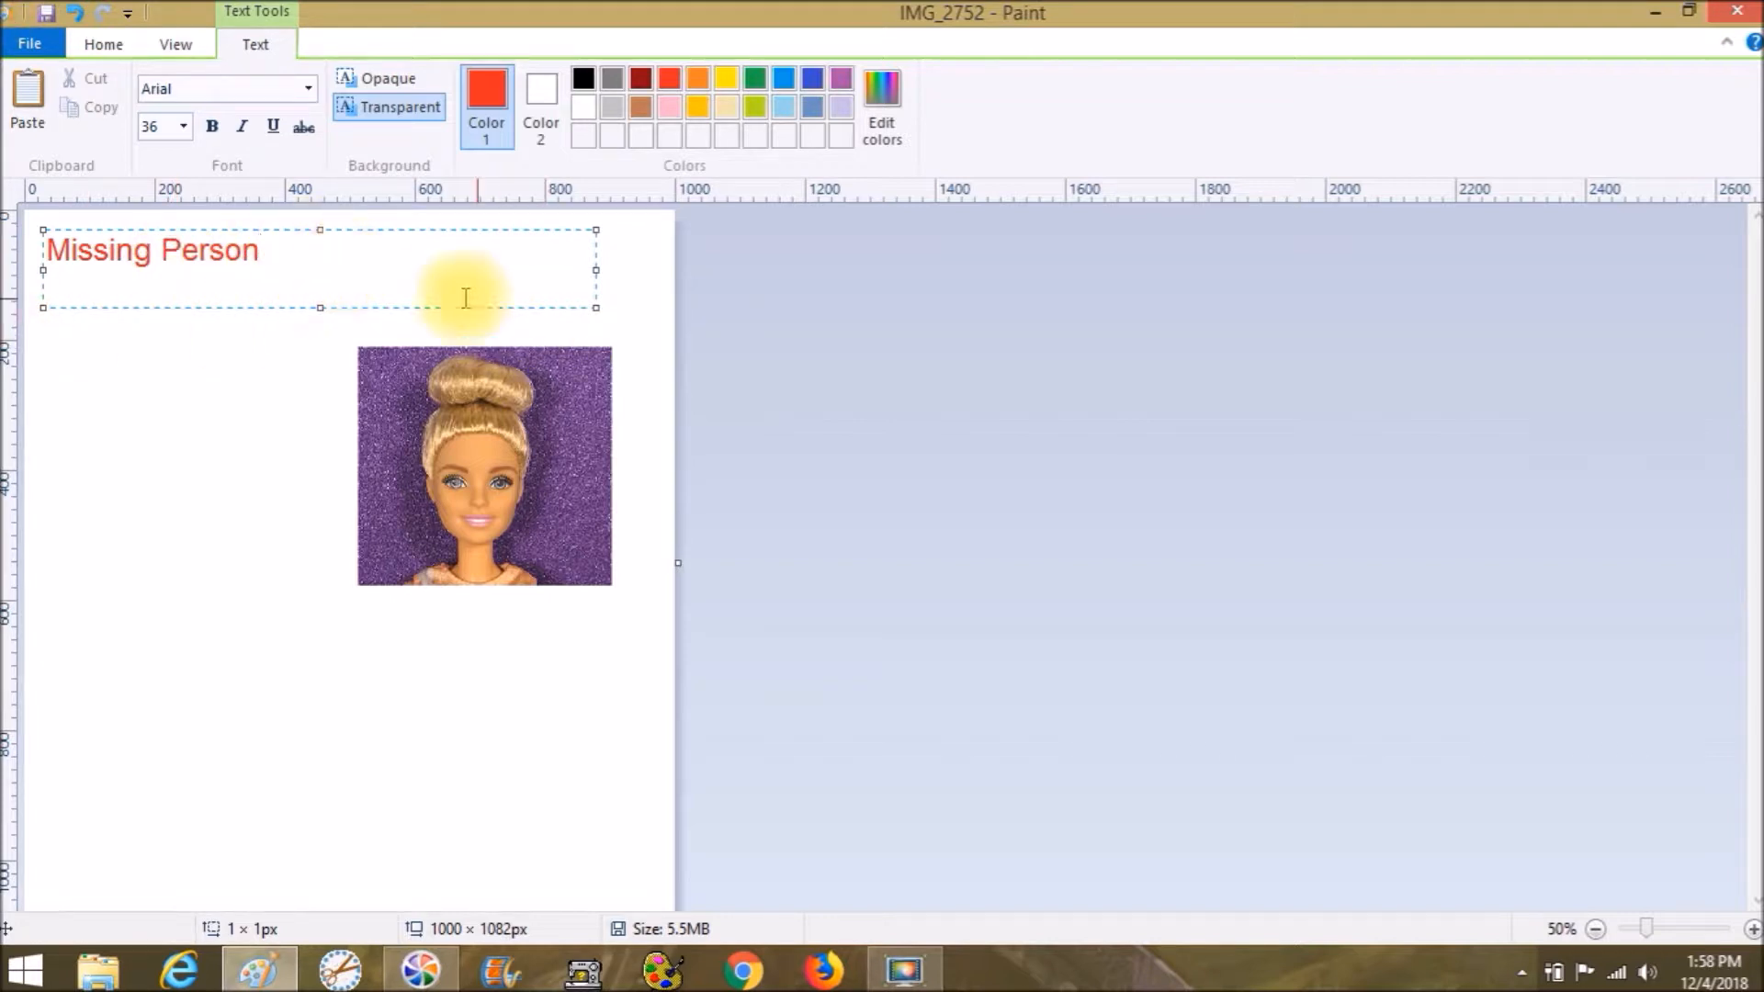
Set the whole heading's font size to 100 and widen its text box so both words fit on one line.
drag(355, 267, 22, 257)
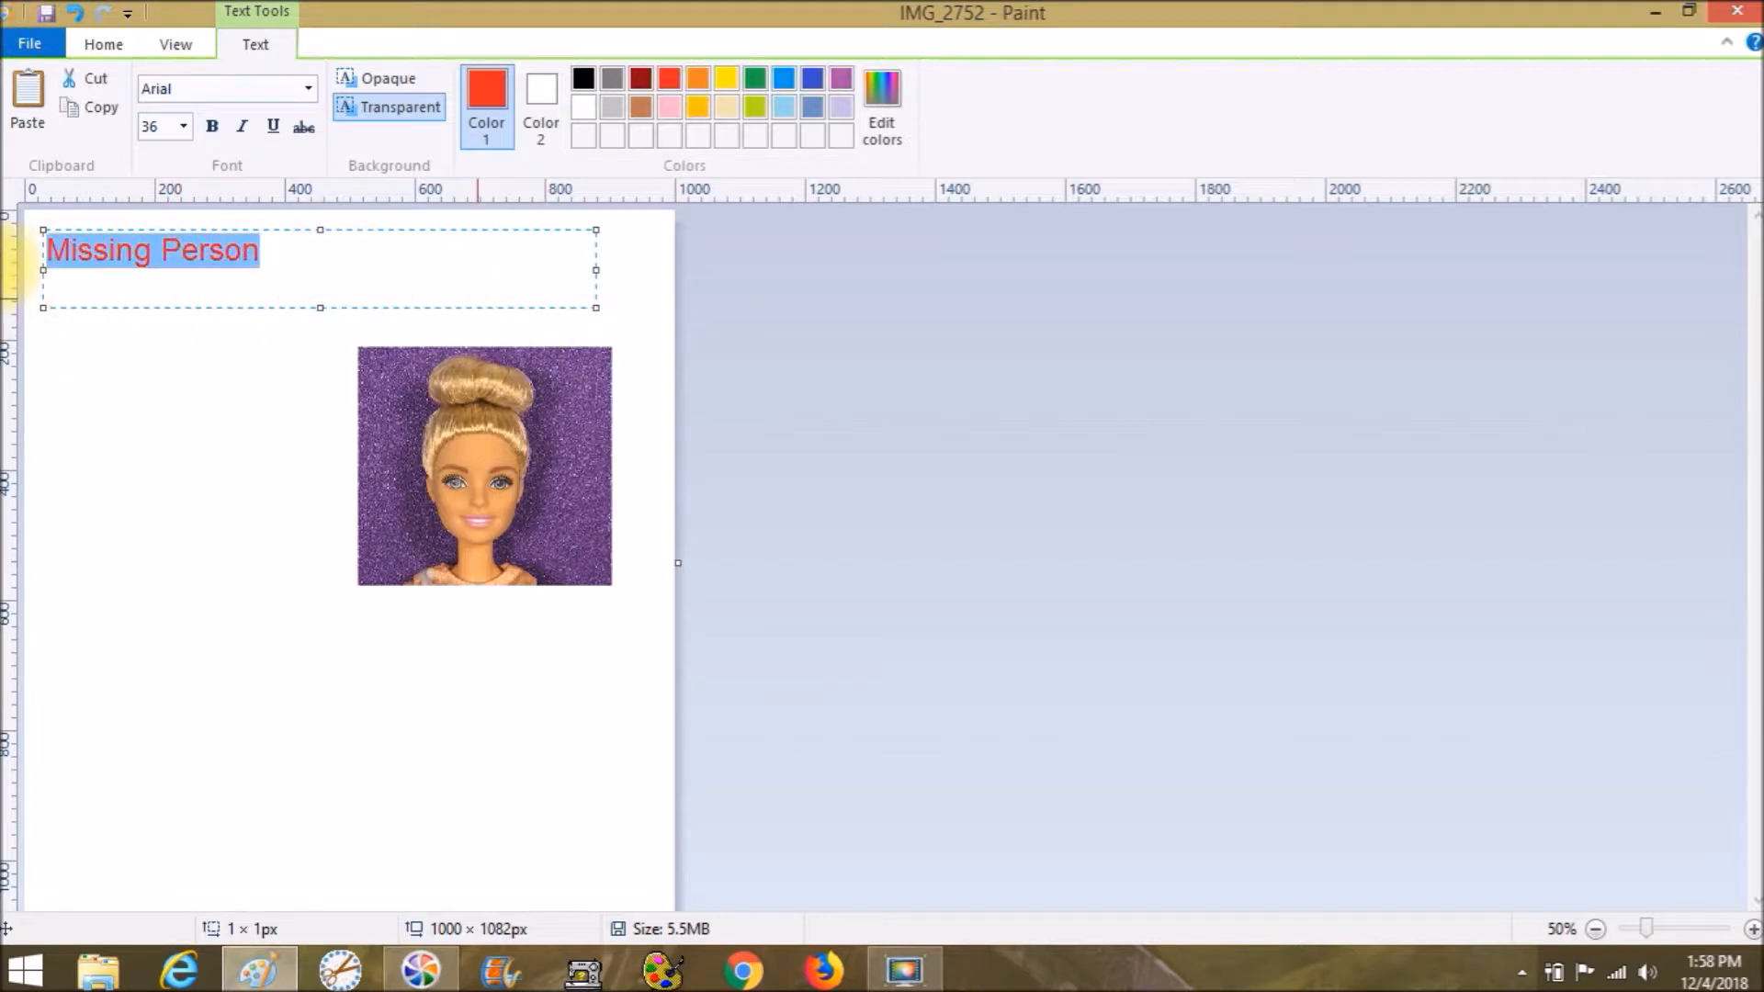
click(183, 127)
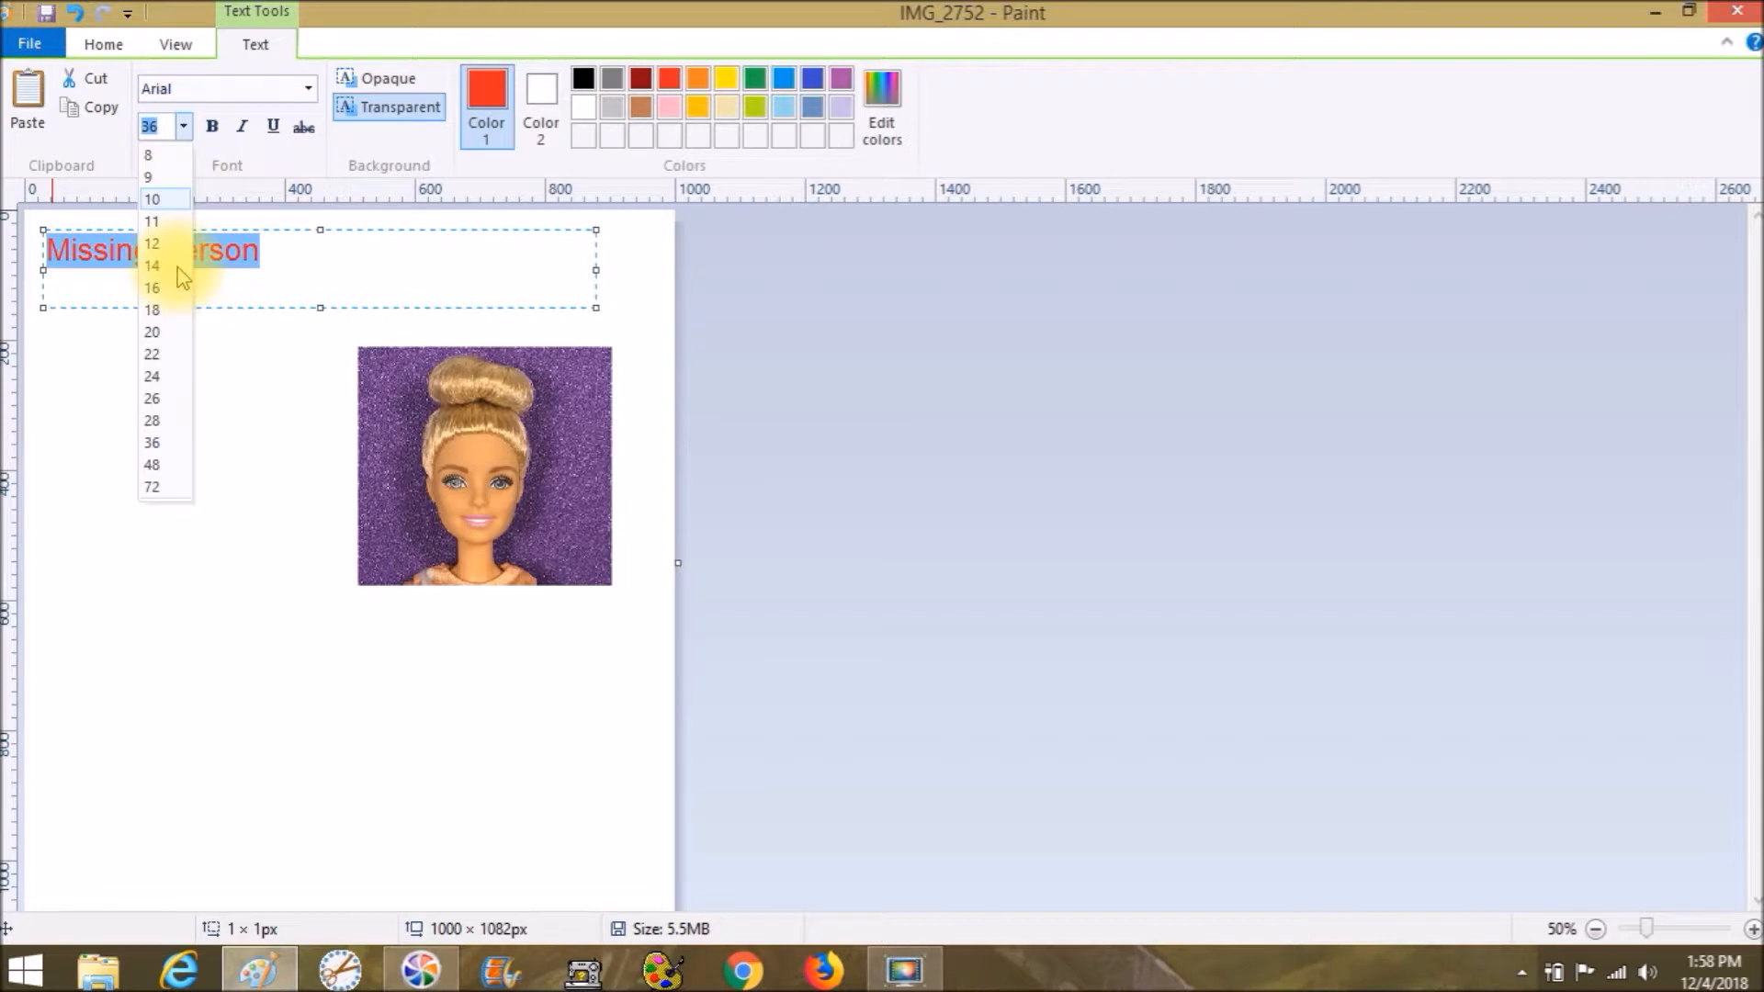
click(153, 487)
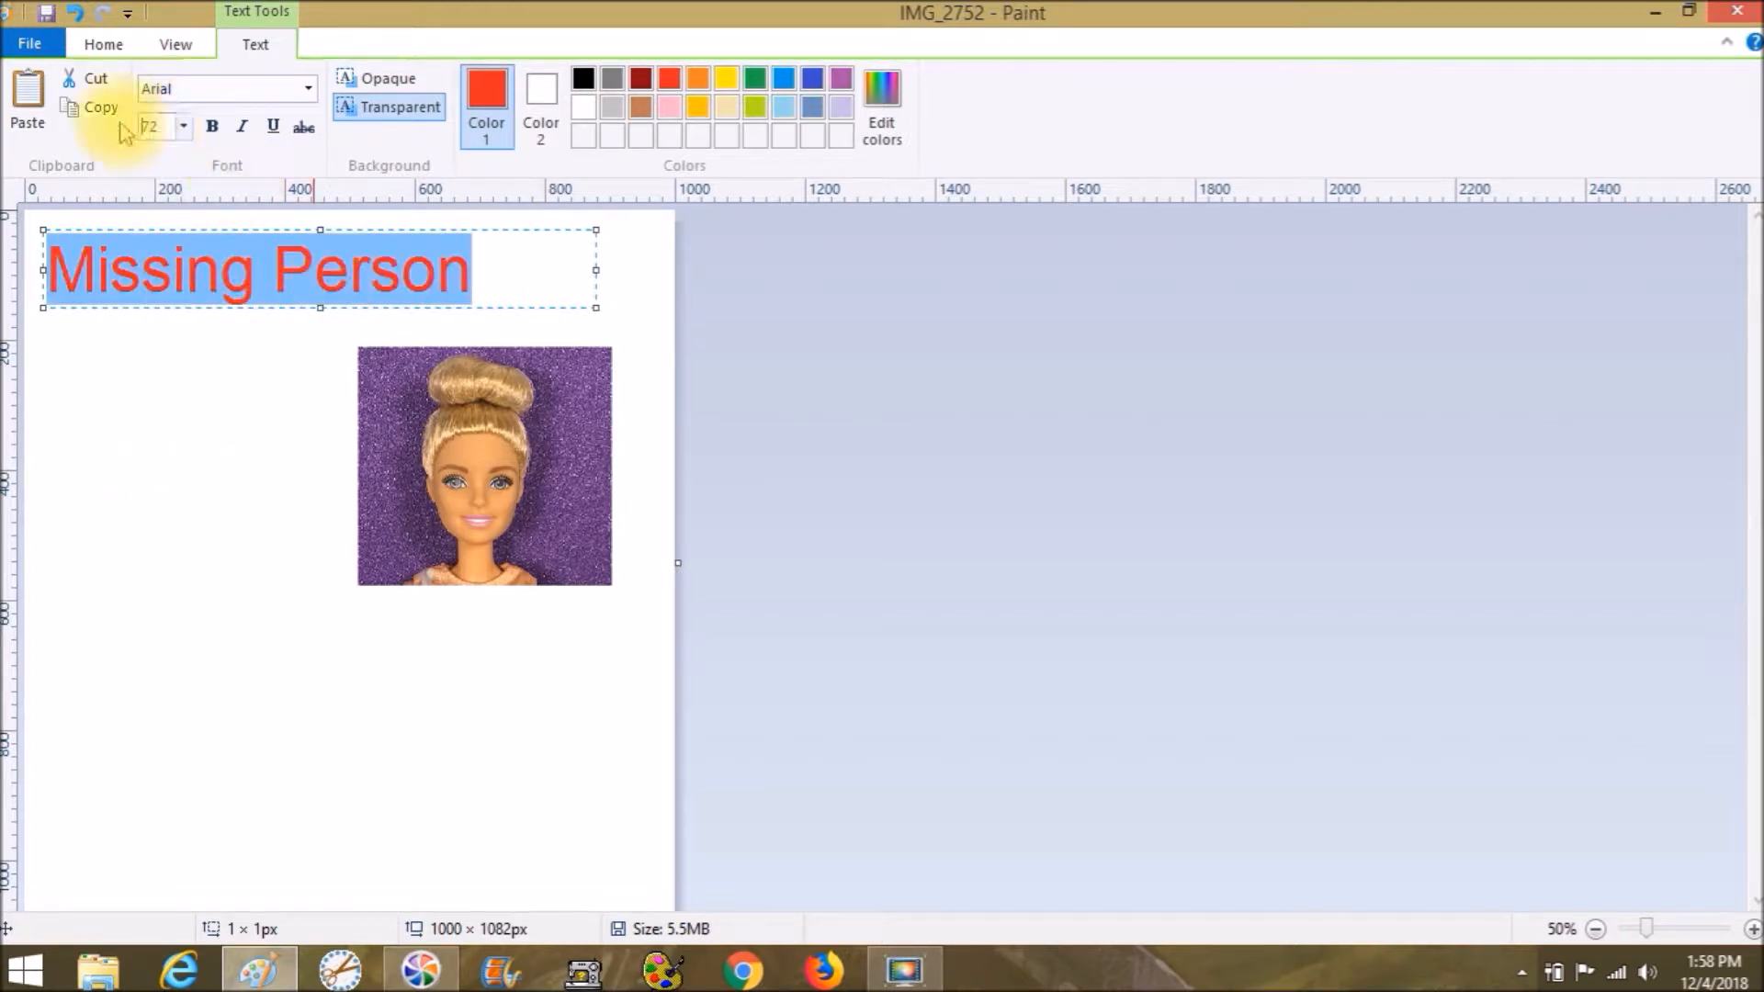
text(100)
key(Return)
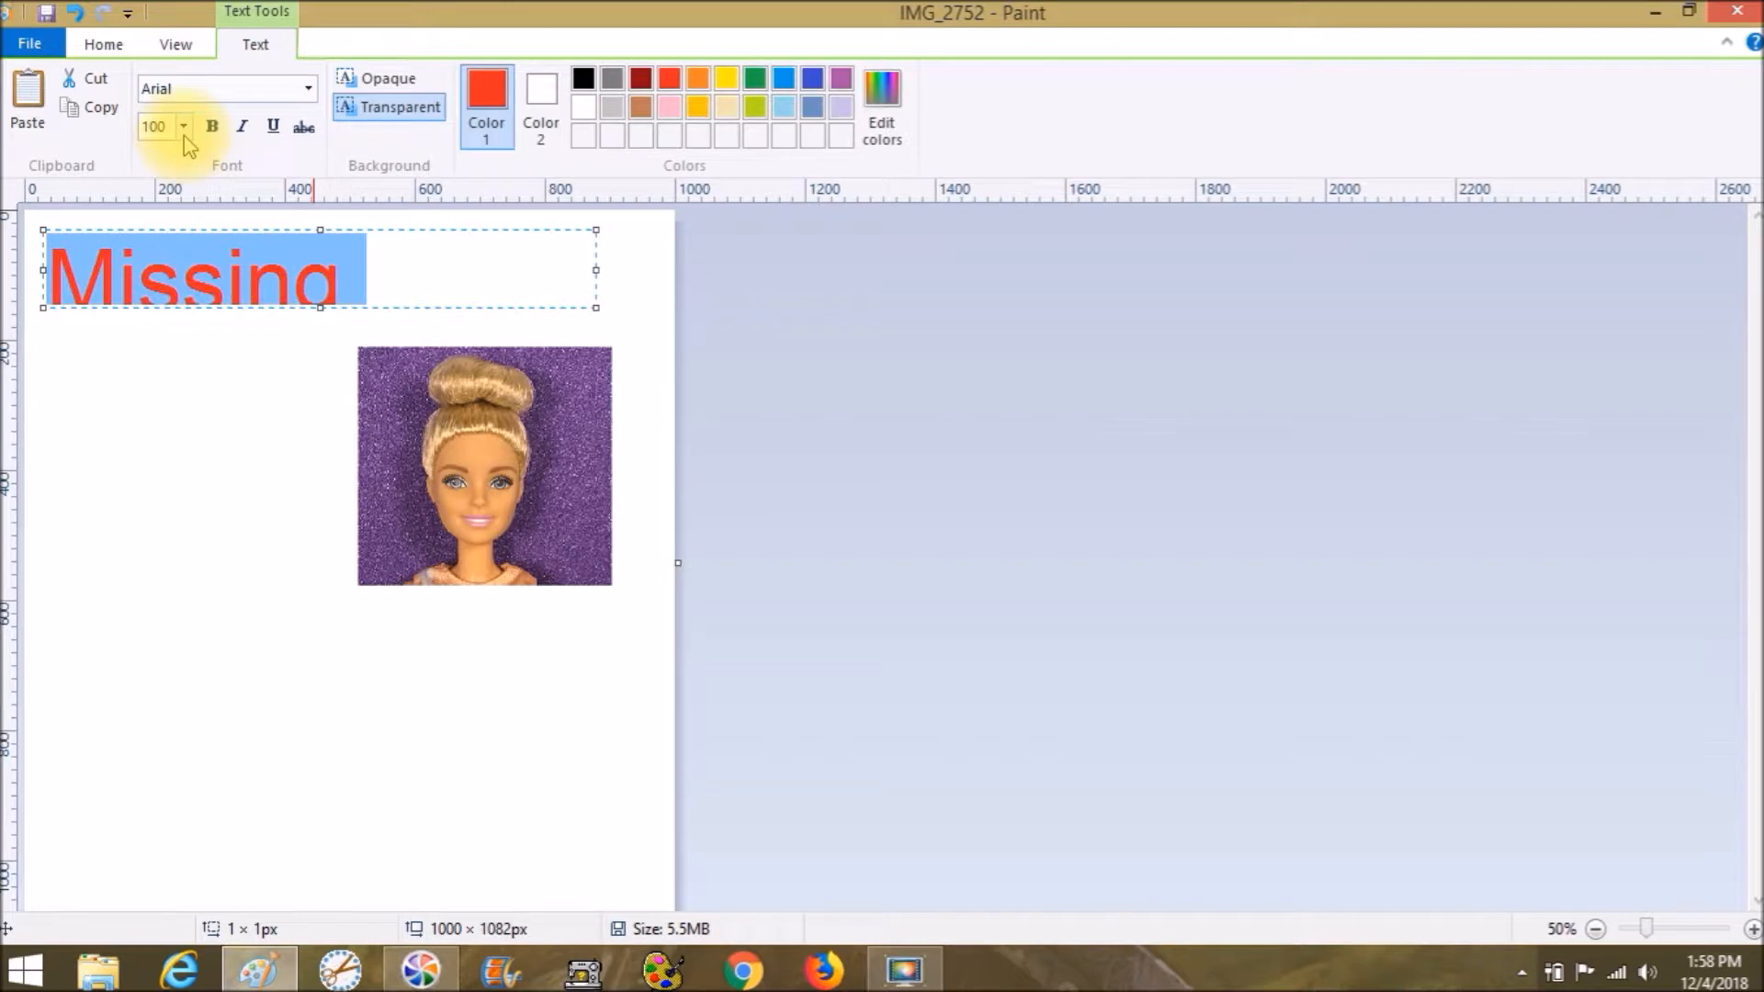
drag(596, 270, 658, 270)
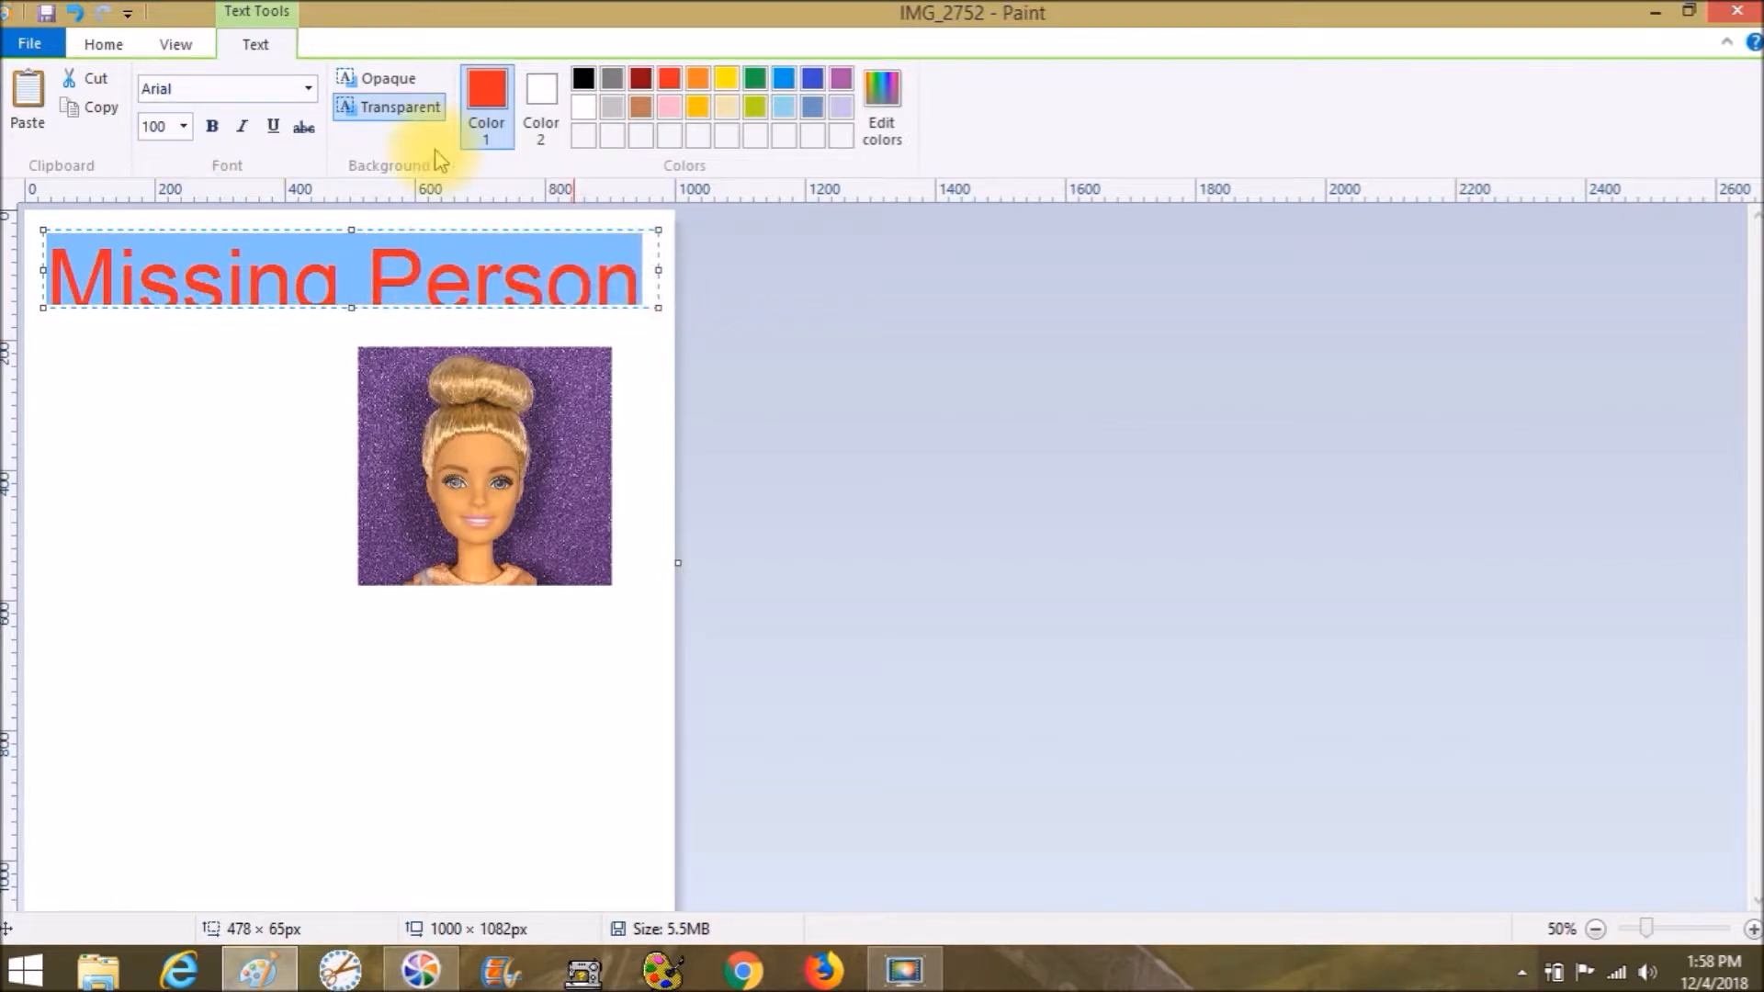
Make the heading bold and enlarge its text box to about 514 × 89 px, widening the canvas to about 1058 px to make room.
click(225, 129)
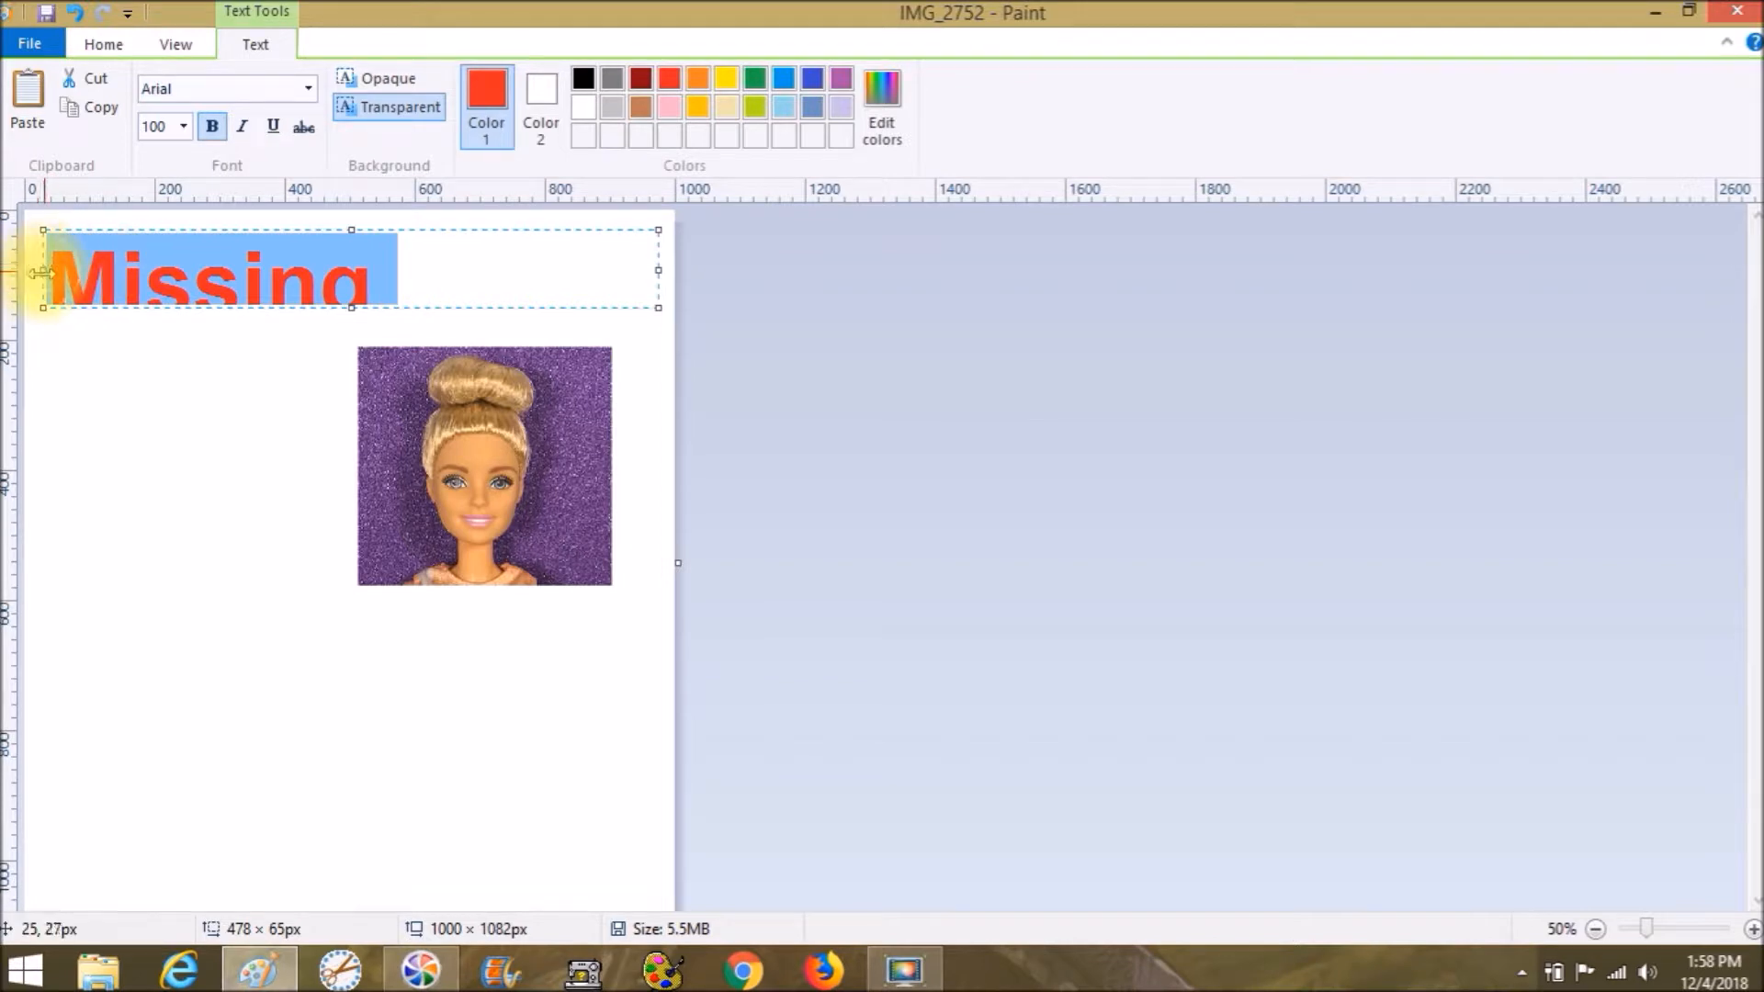
drag(40, 272, 27, 272)
drag(657, 270, 670, 268)
drag(685, 562, 715, 561)
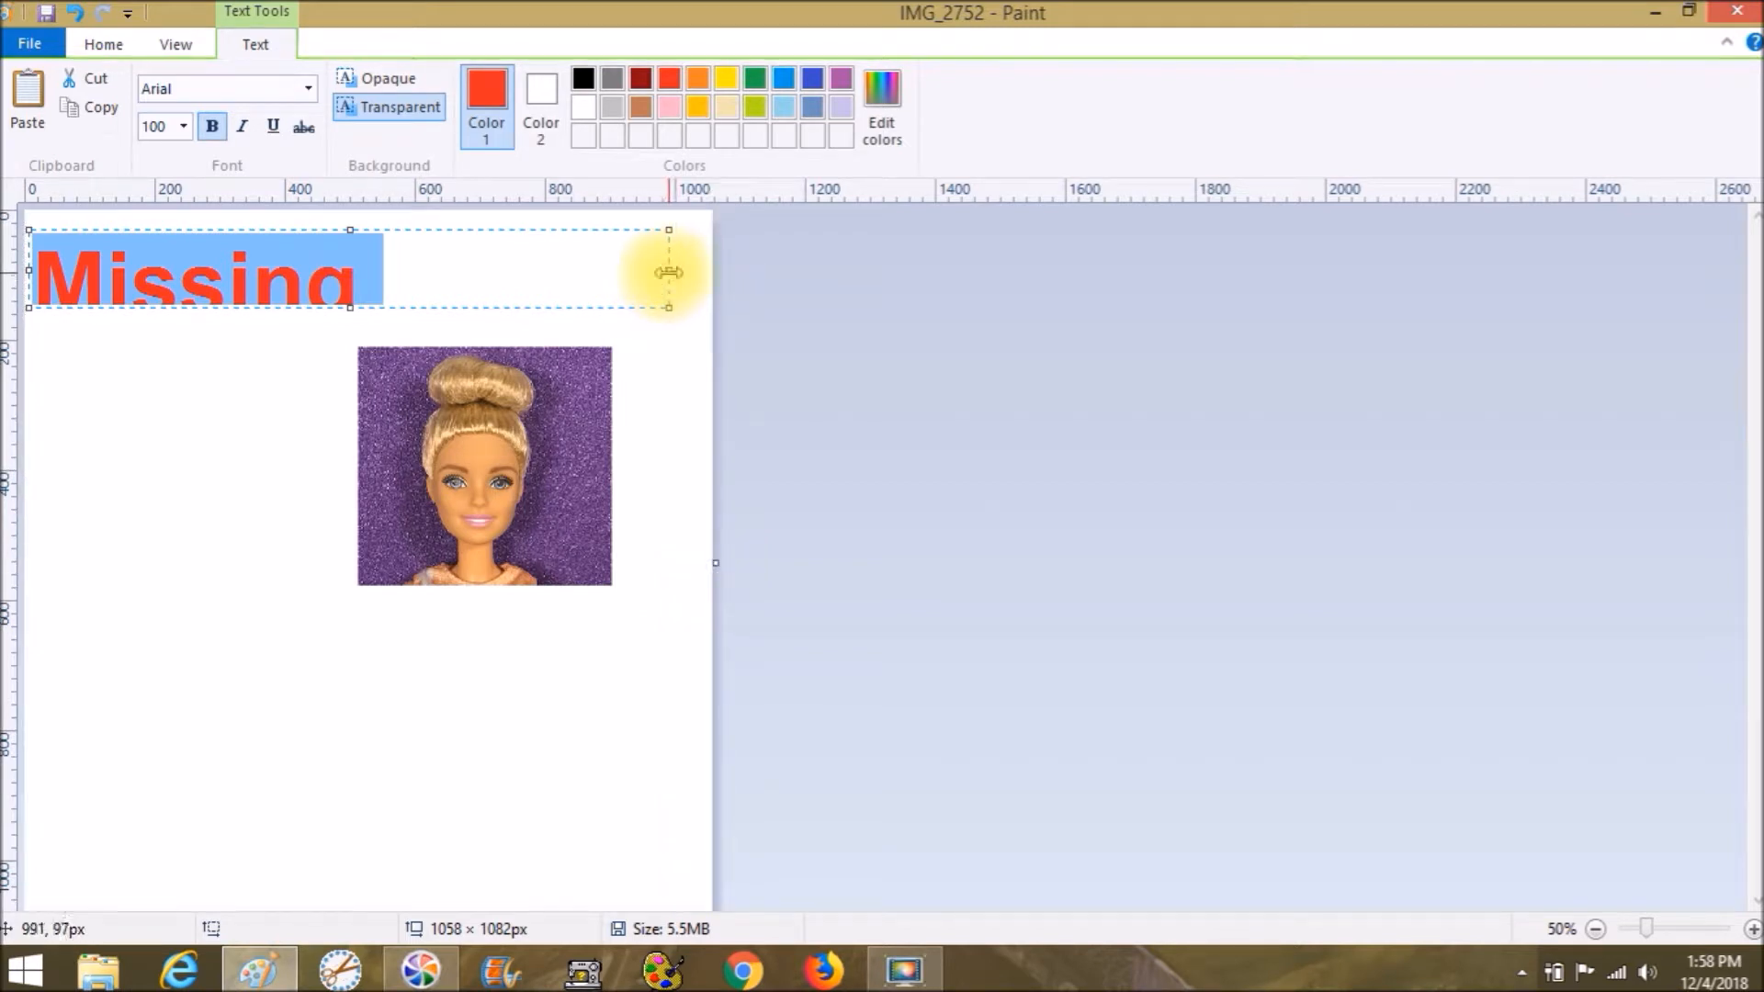
drag(668, 273, 692, 273)
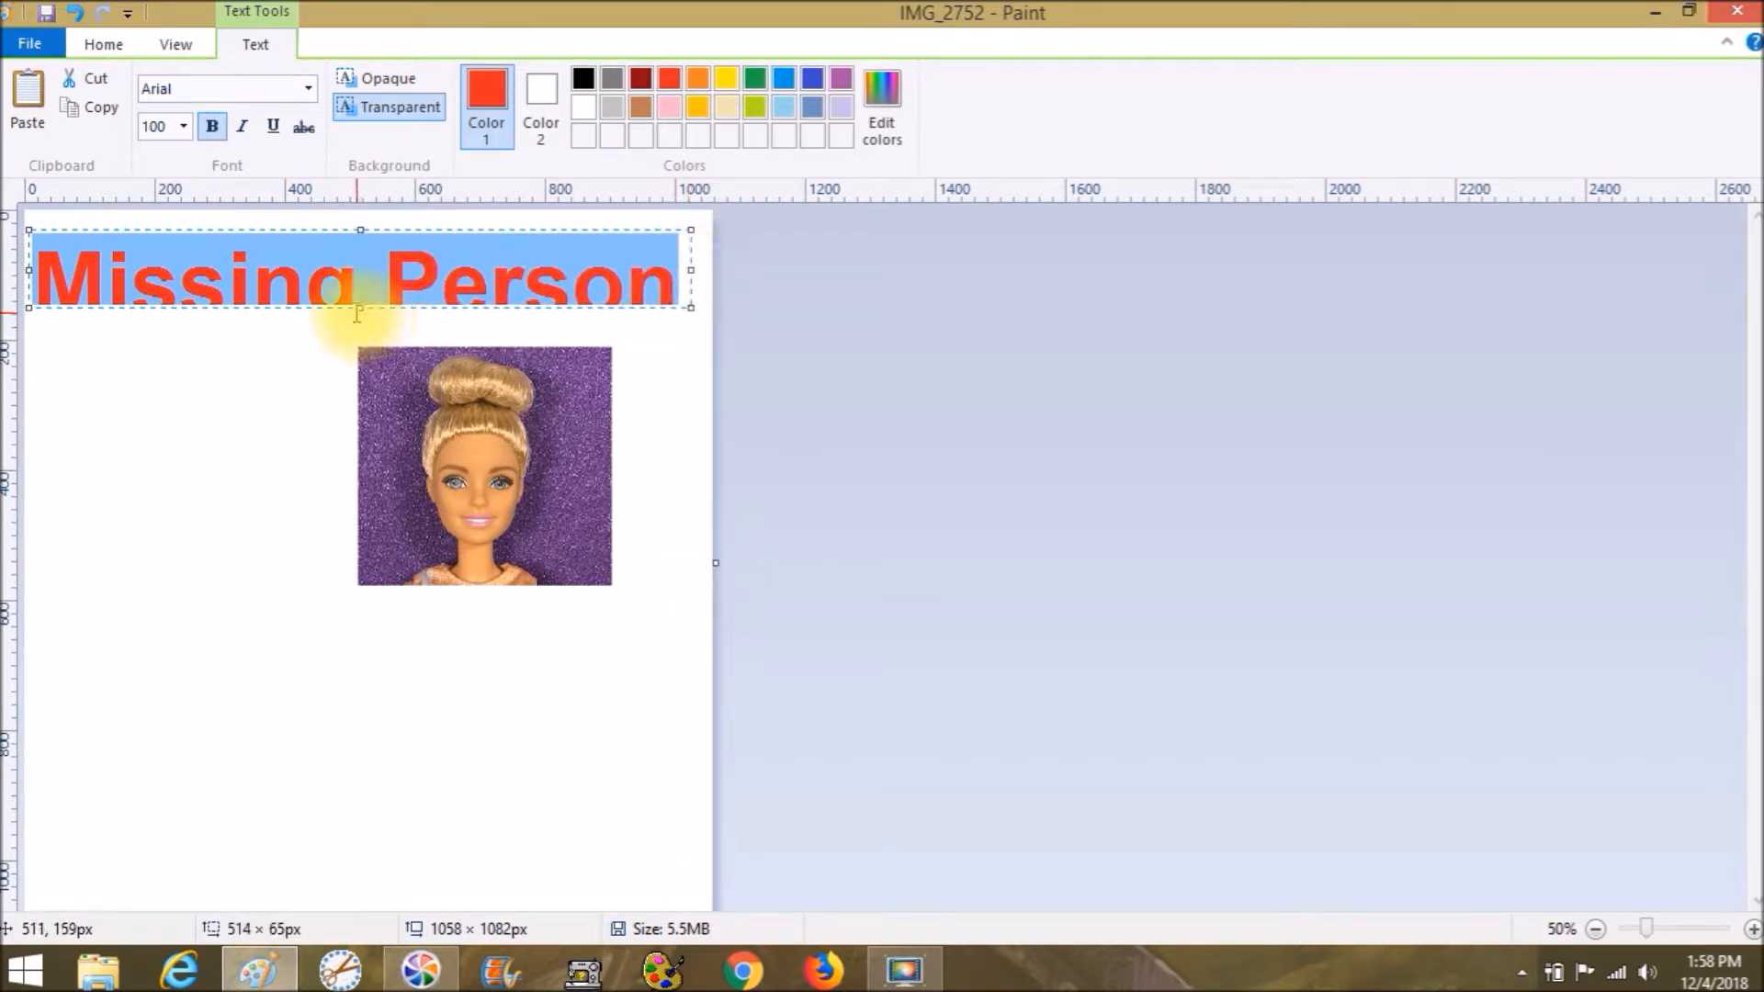
drag(360, 309, 371, 339)
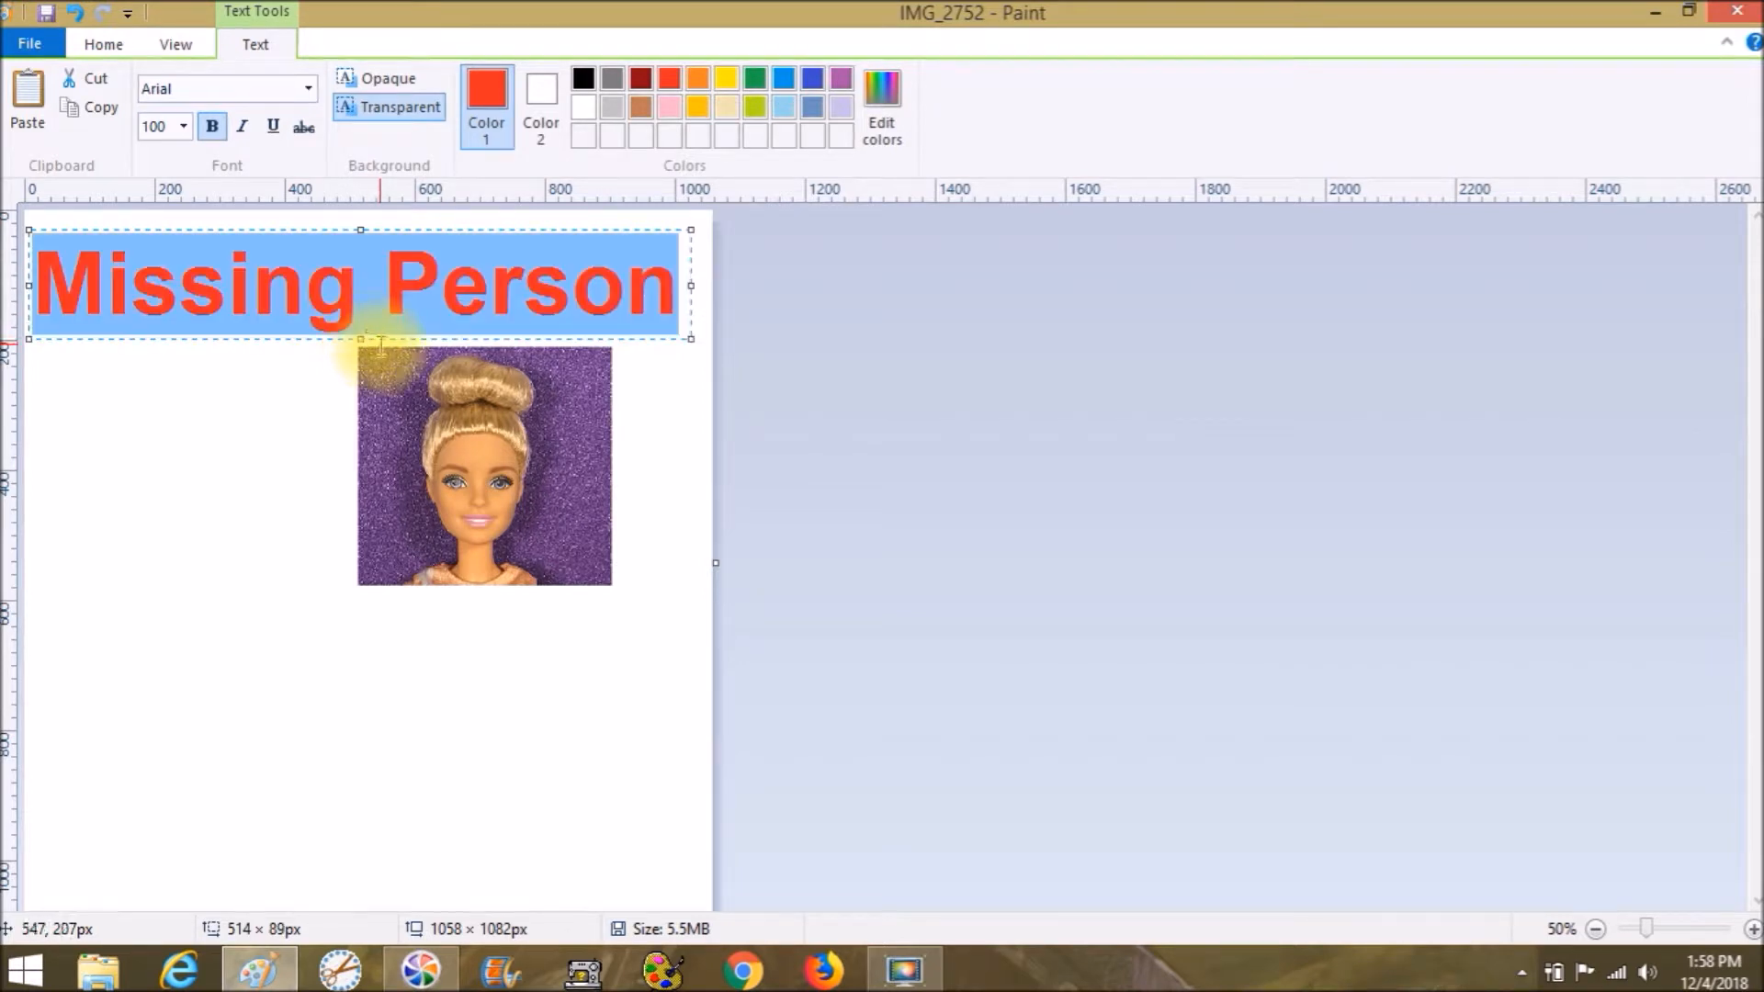
Commit the heading text and narrow the canvas to about 1008 px wide.
click(303, 445)
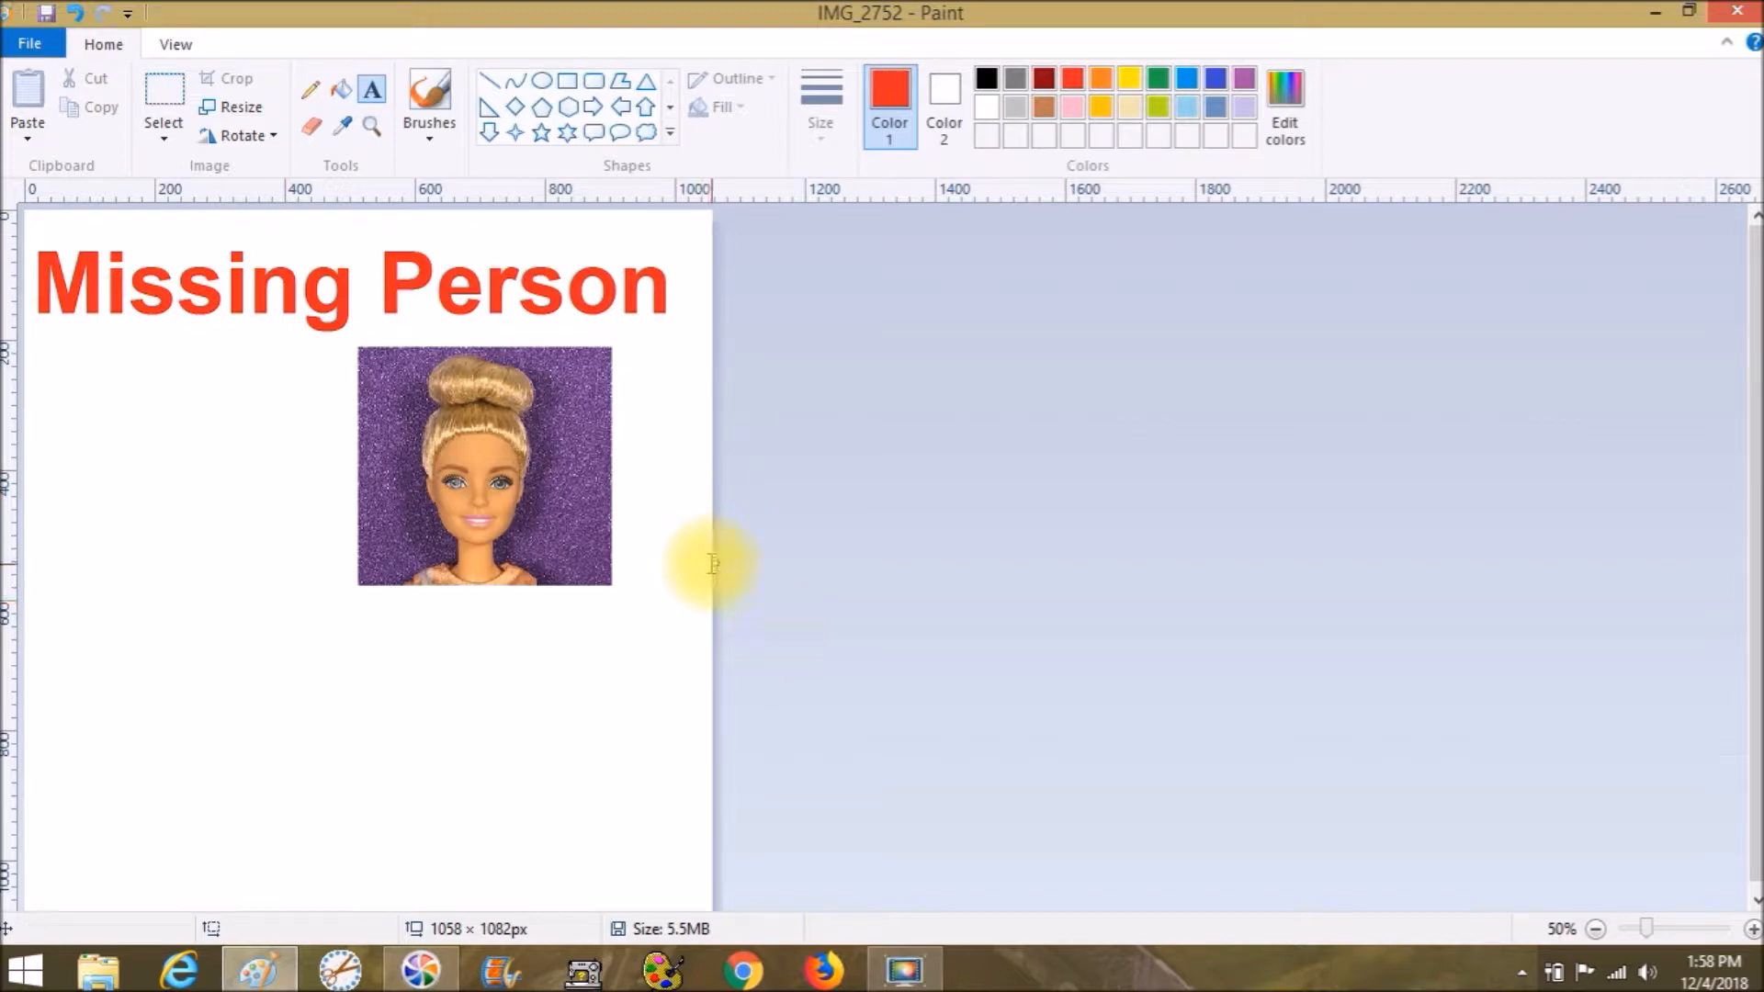
click(702, 556)
click(652, 371)
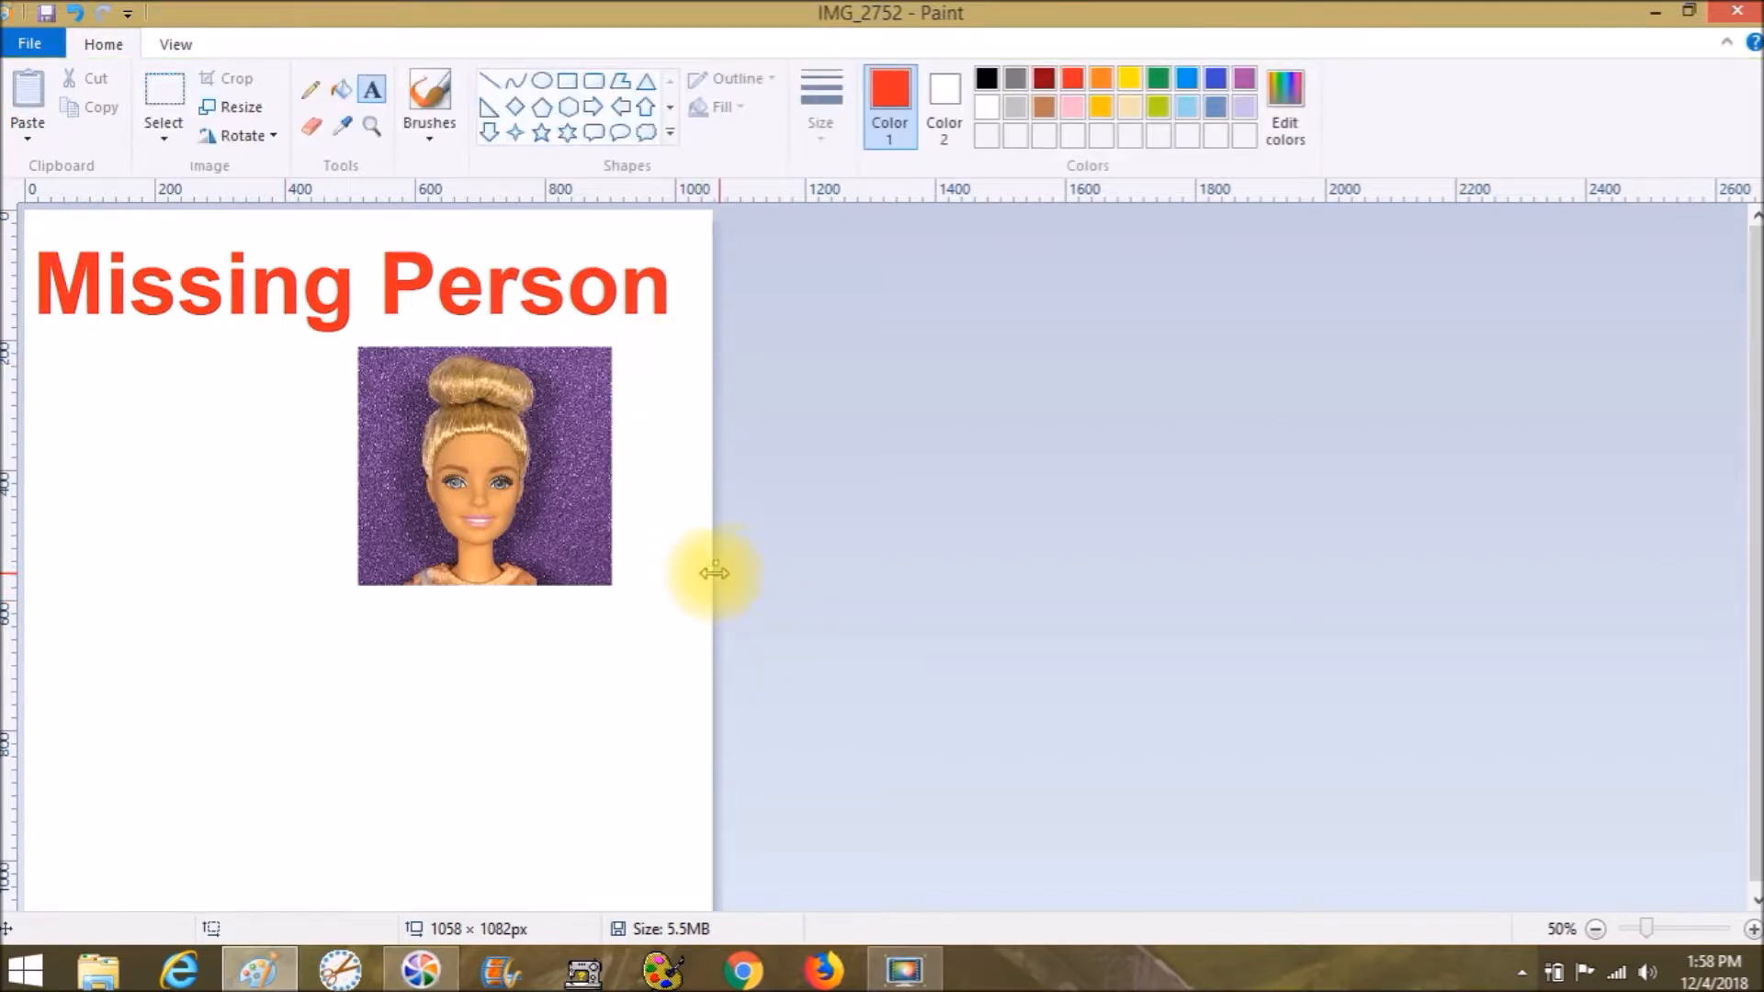
drag(715, 562, 679, 561)
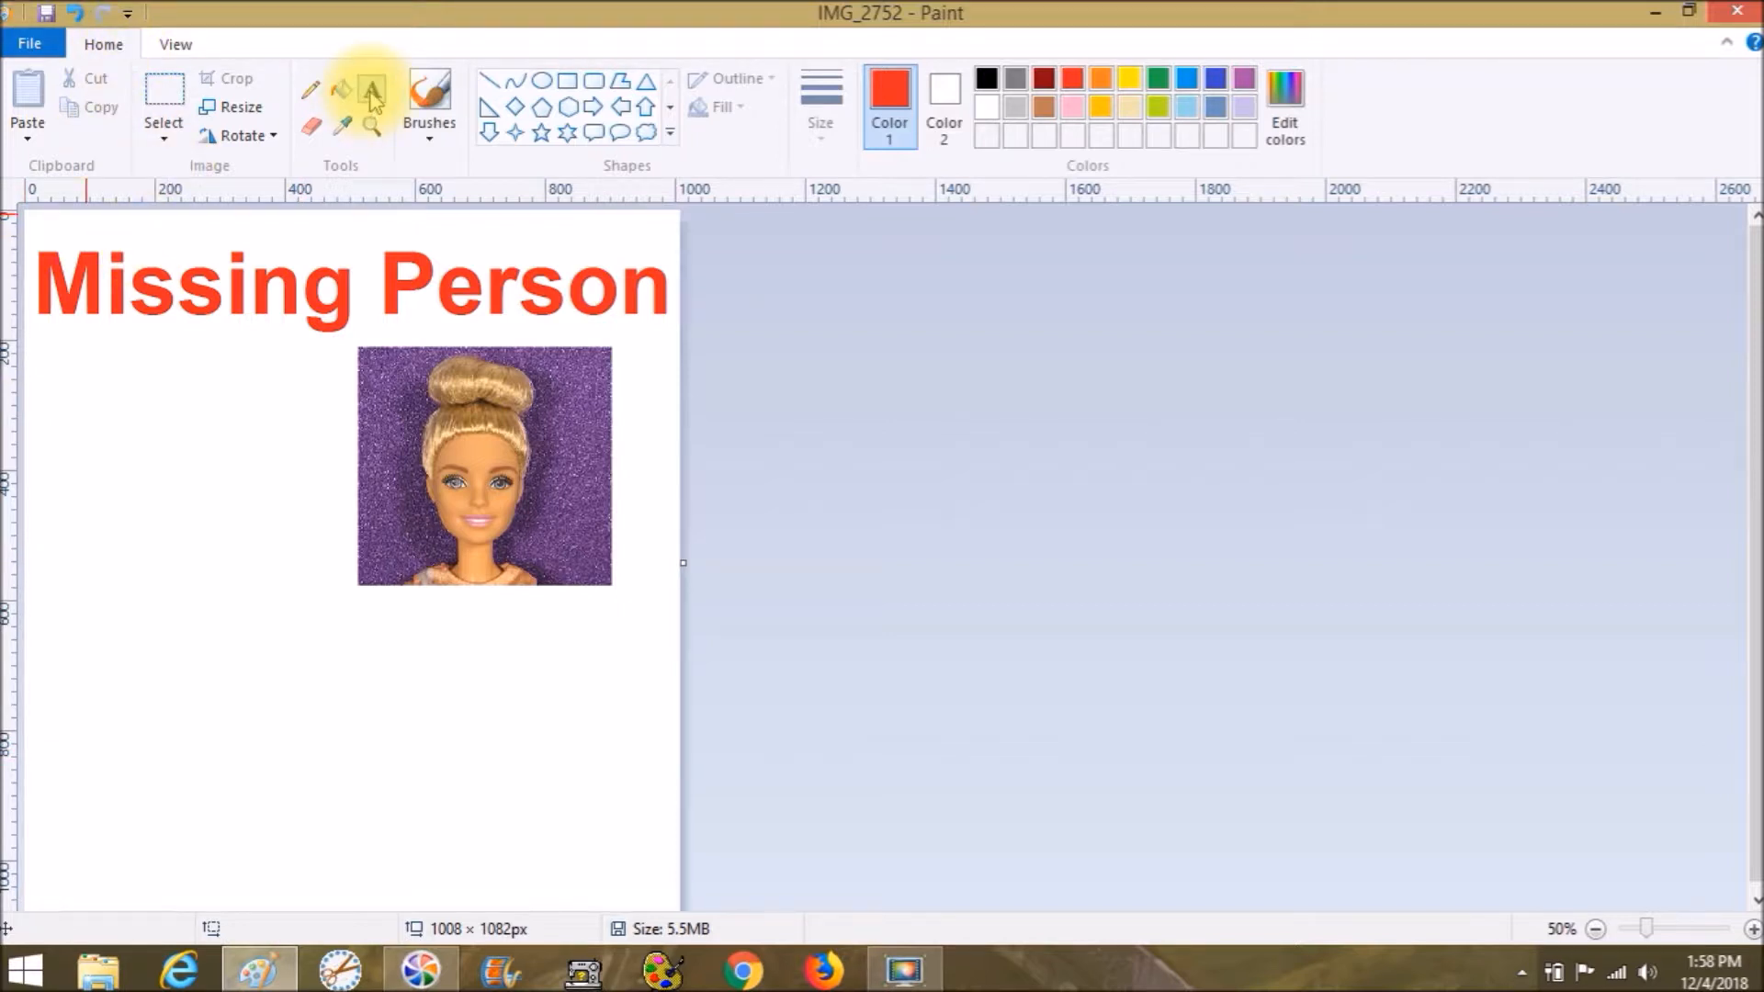
Set Color 1 to black and start a text box below the heading with bold Arial at font size 28.
click(987, 80)
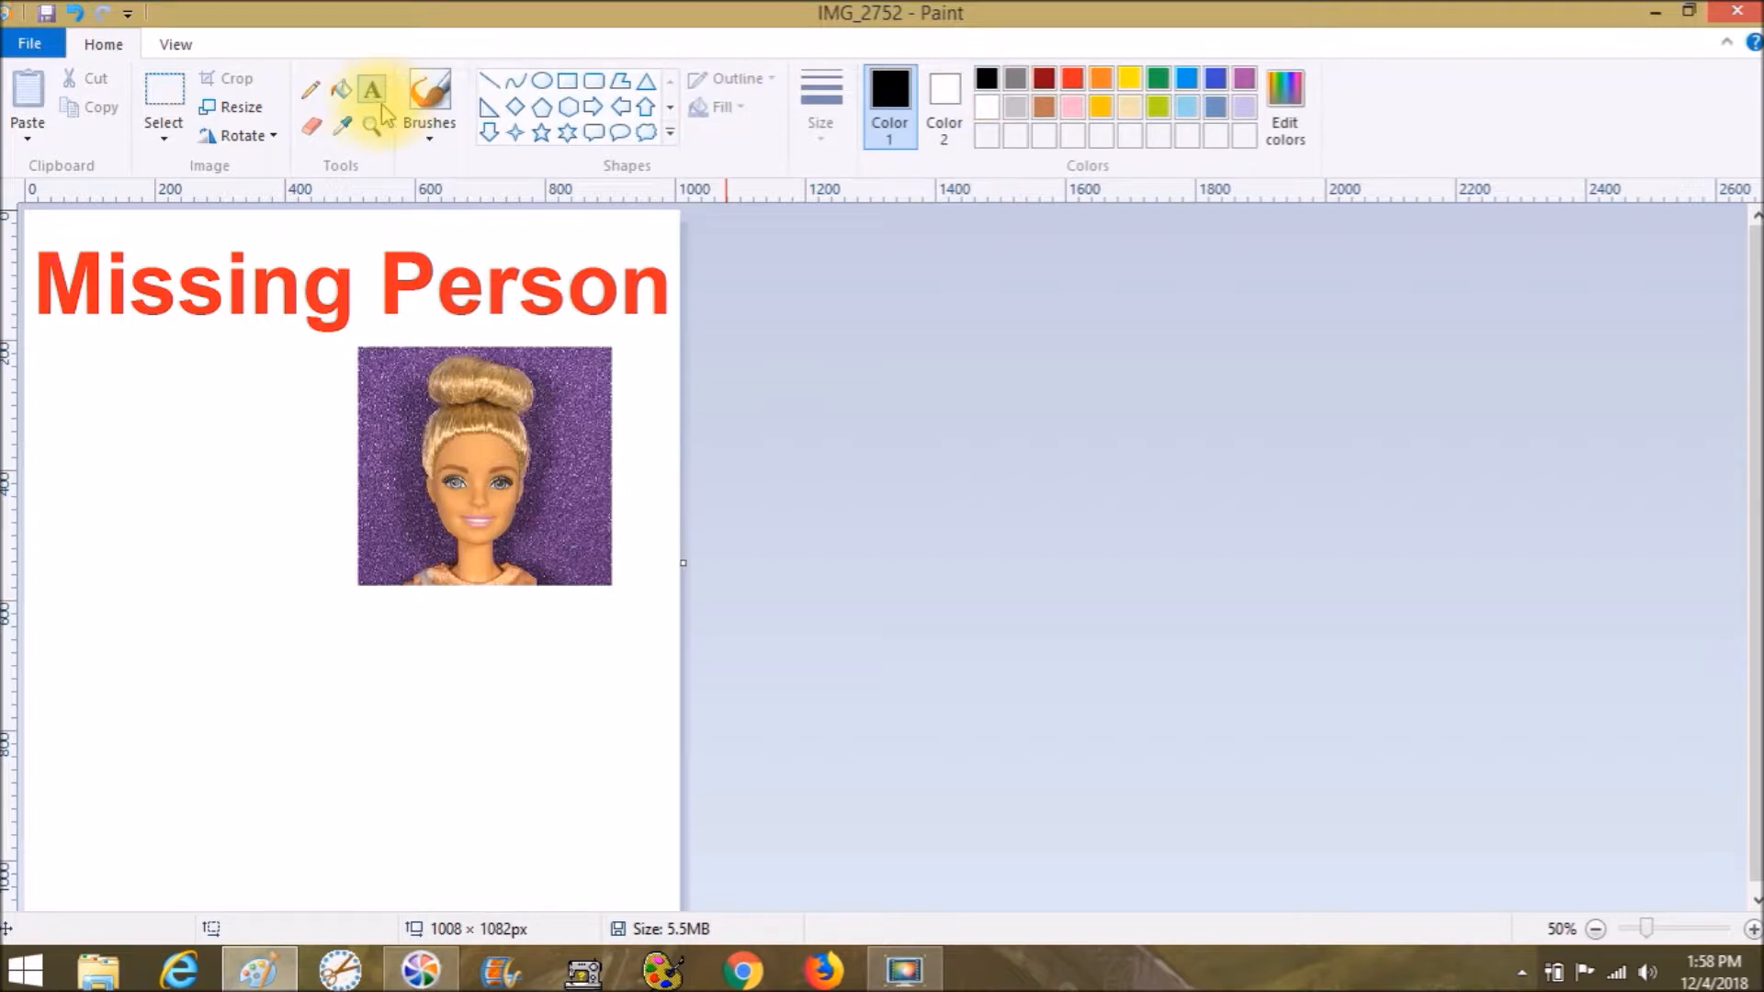
click(41, 372)
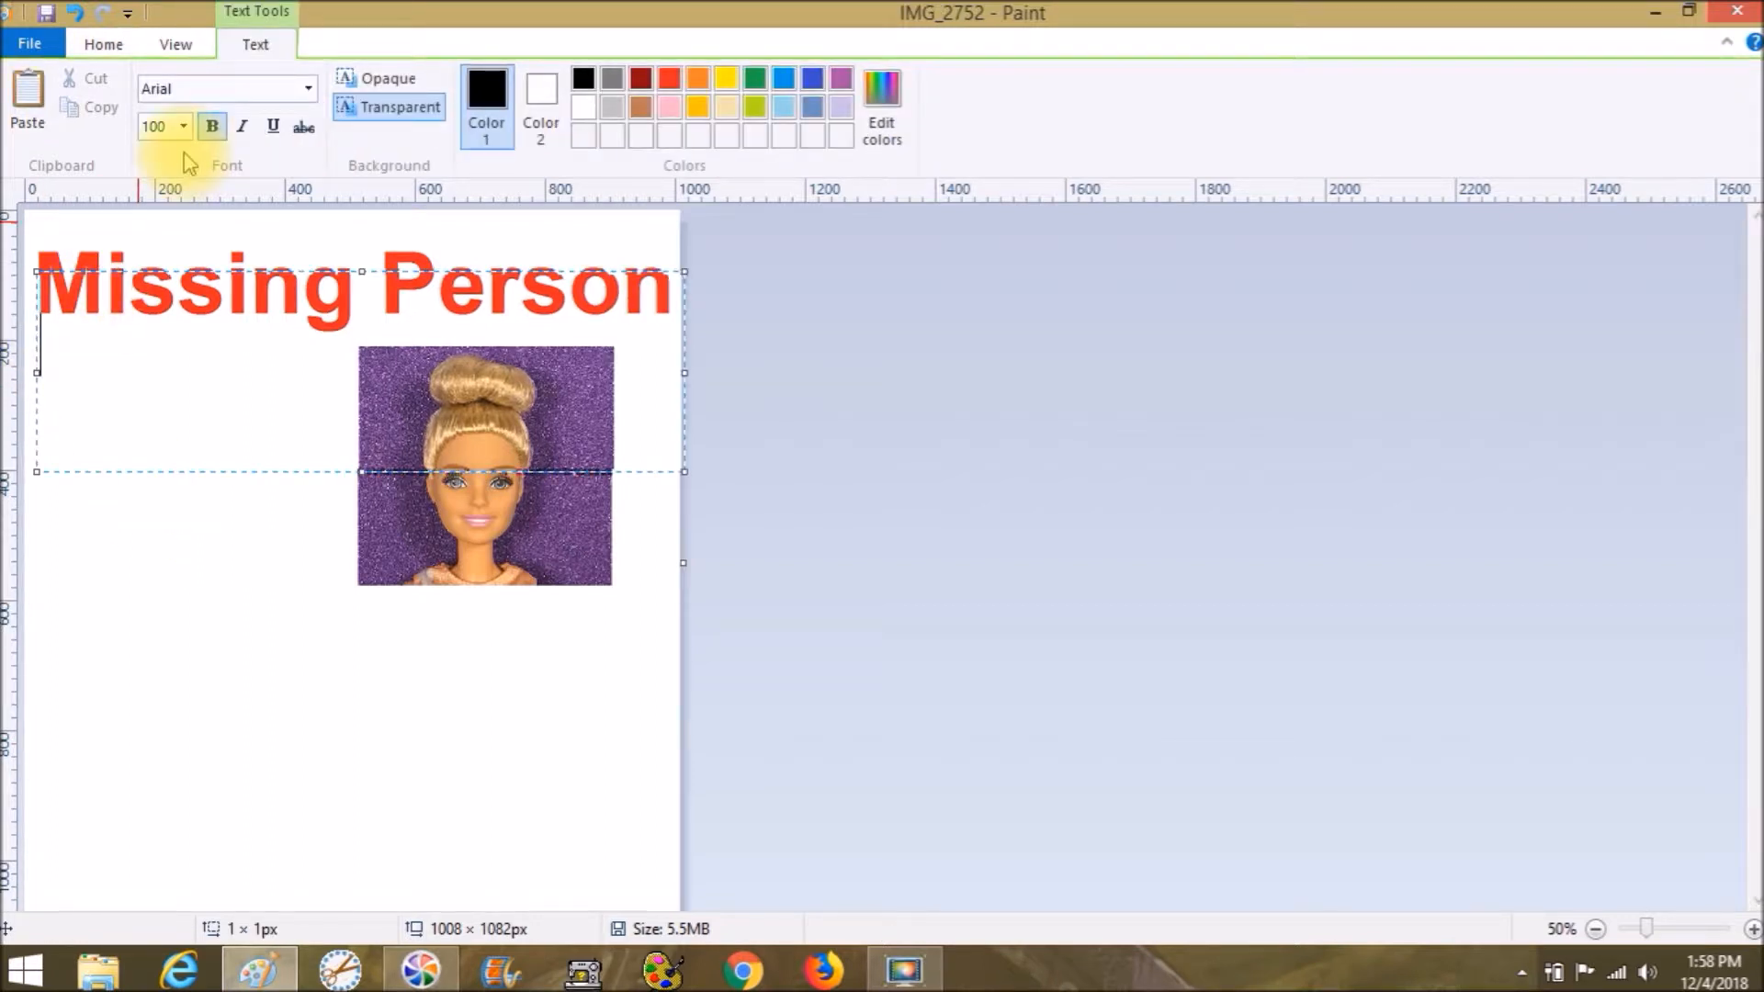
click(183, 126)
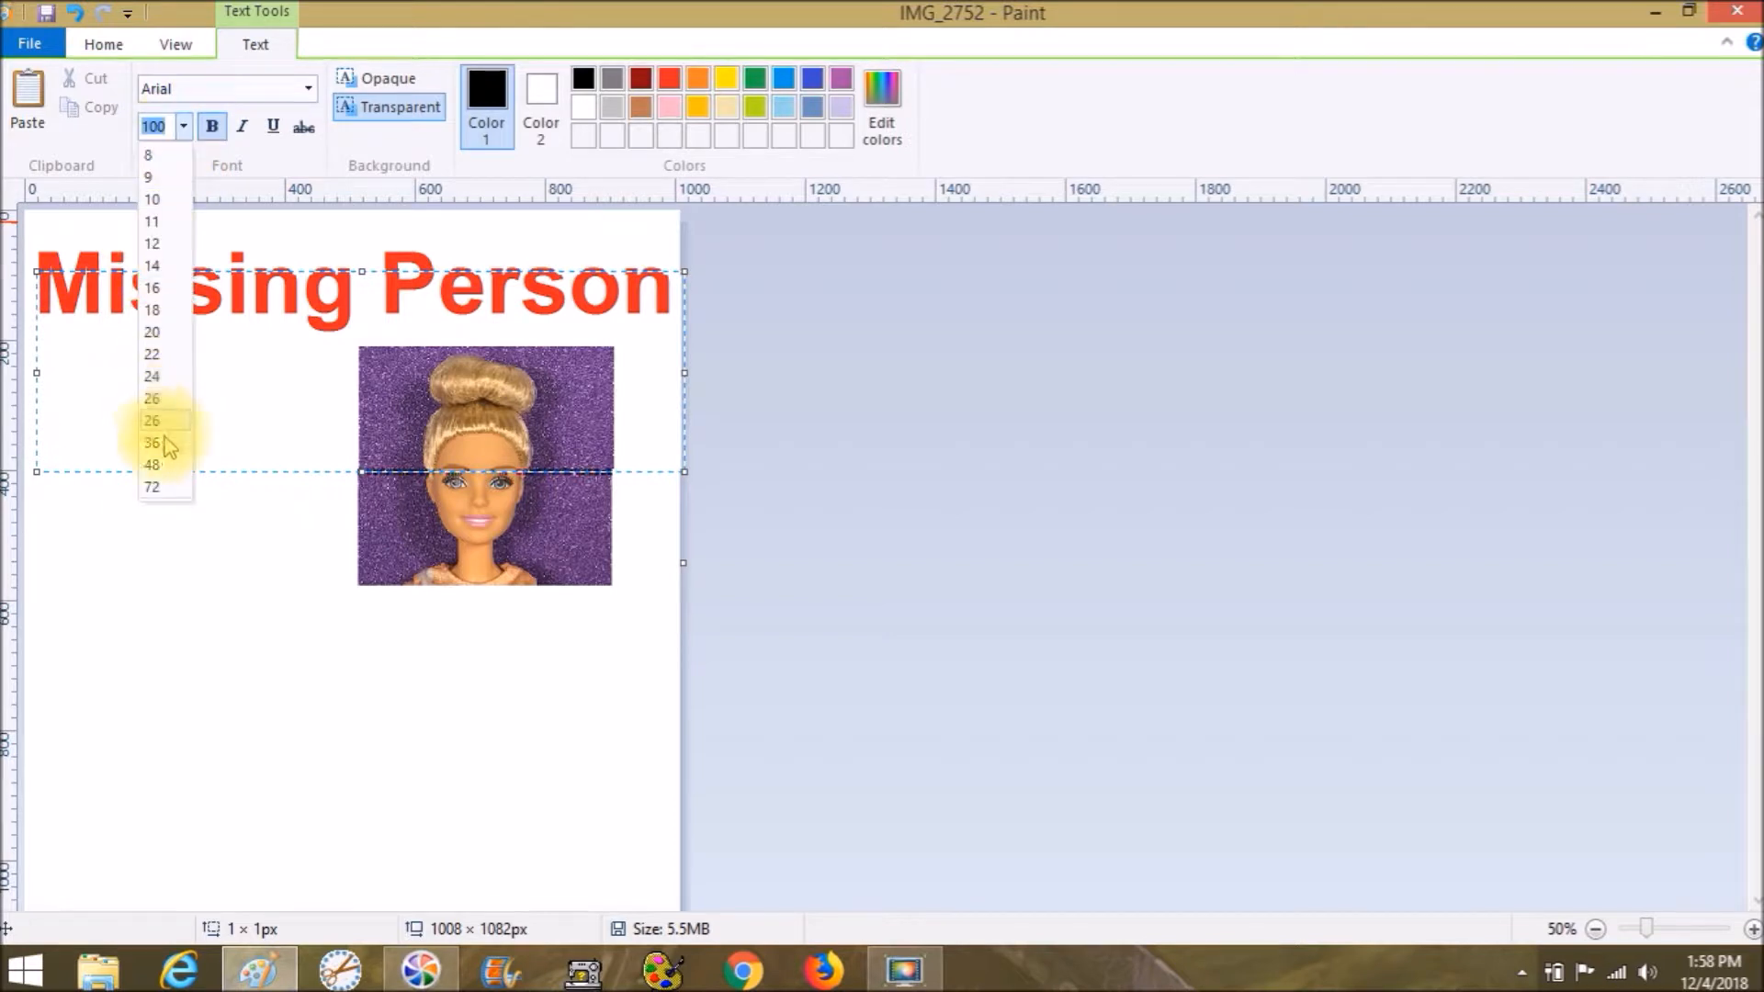
click(161, 444)
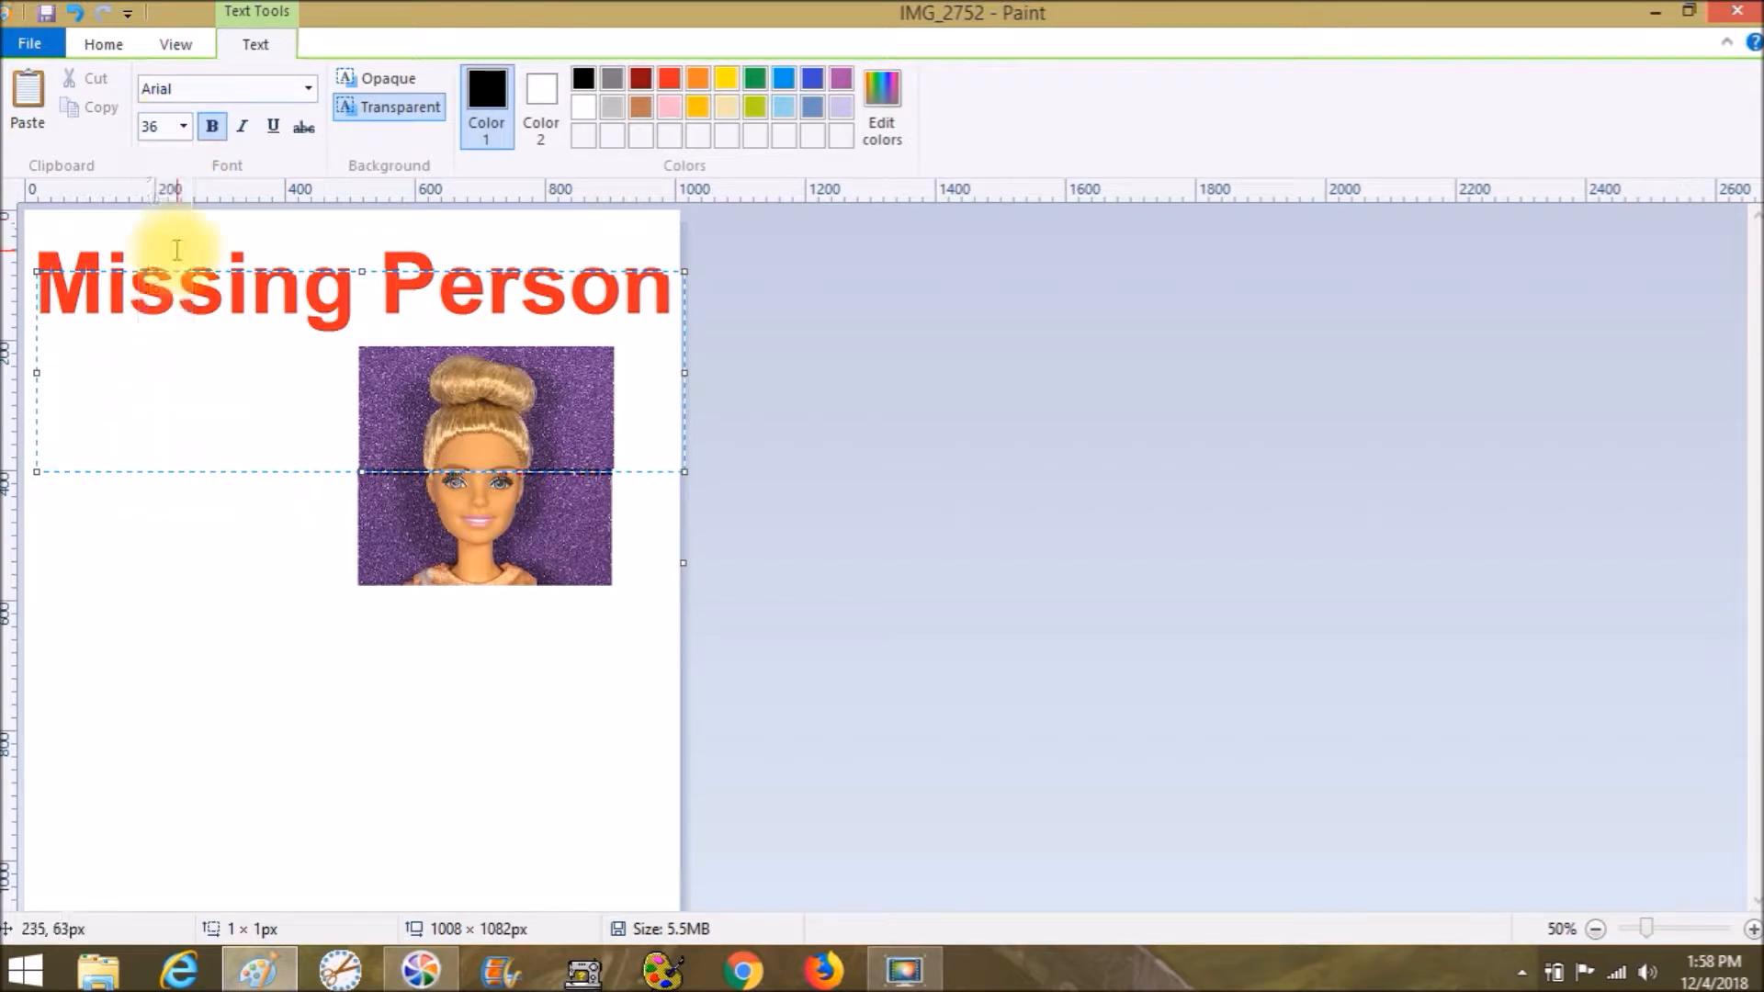
click(210, 129)
click(184, 126)
click(174, 422)
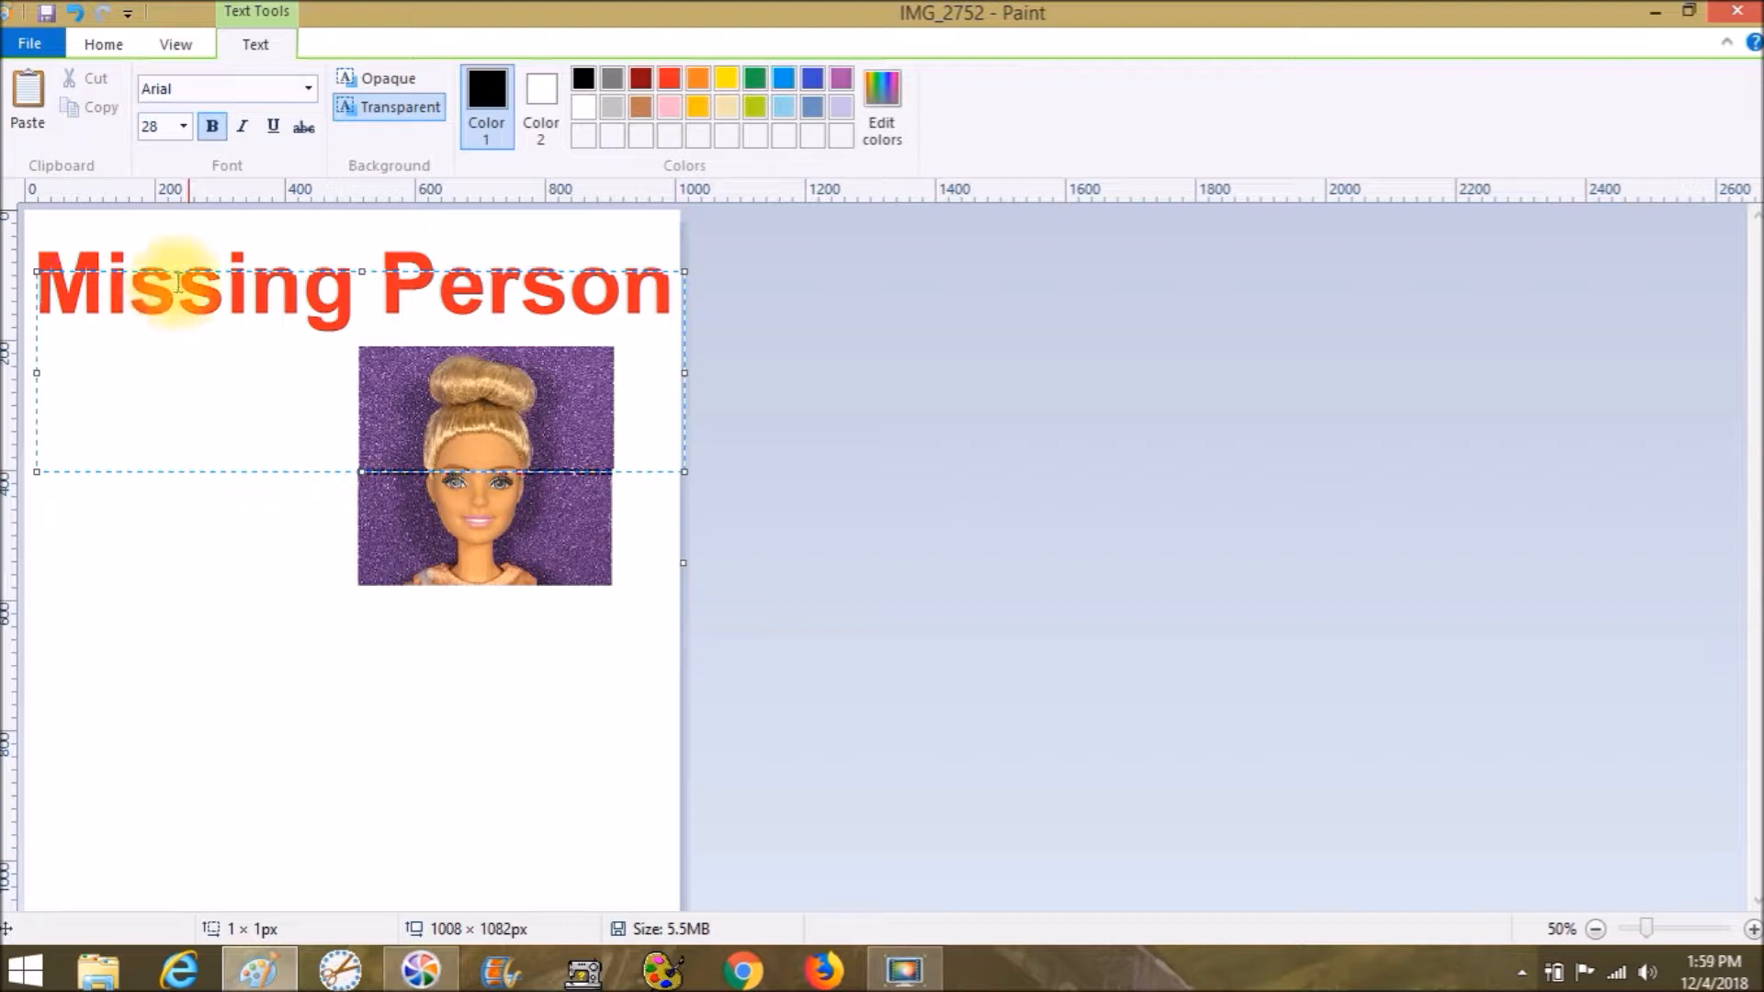
drag(151, 271, 163, 319)
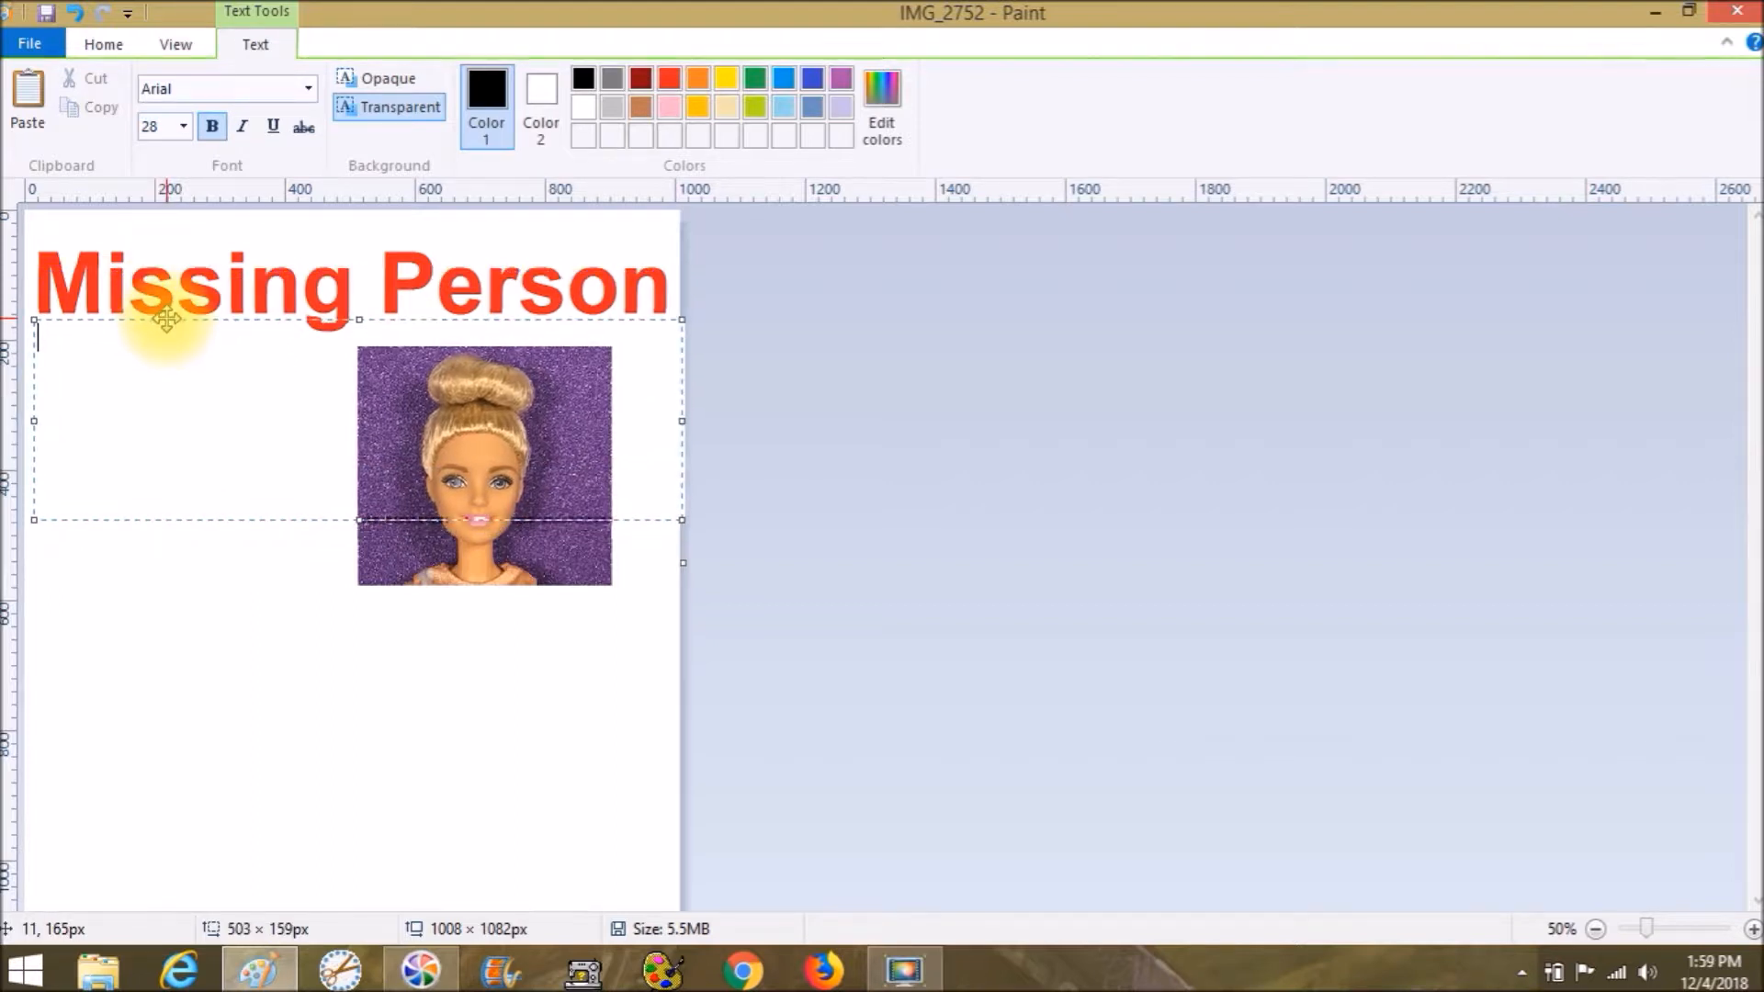
drag(681, 420, 337, 398)
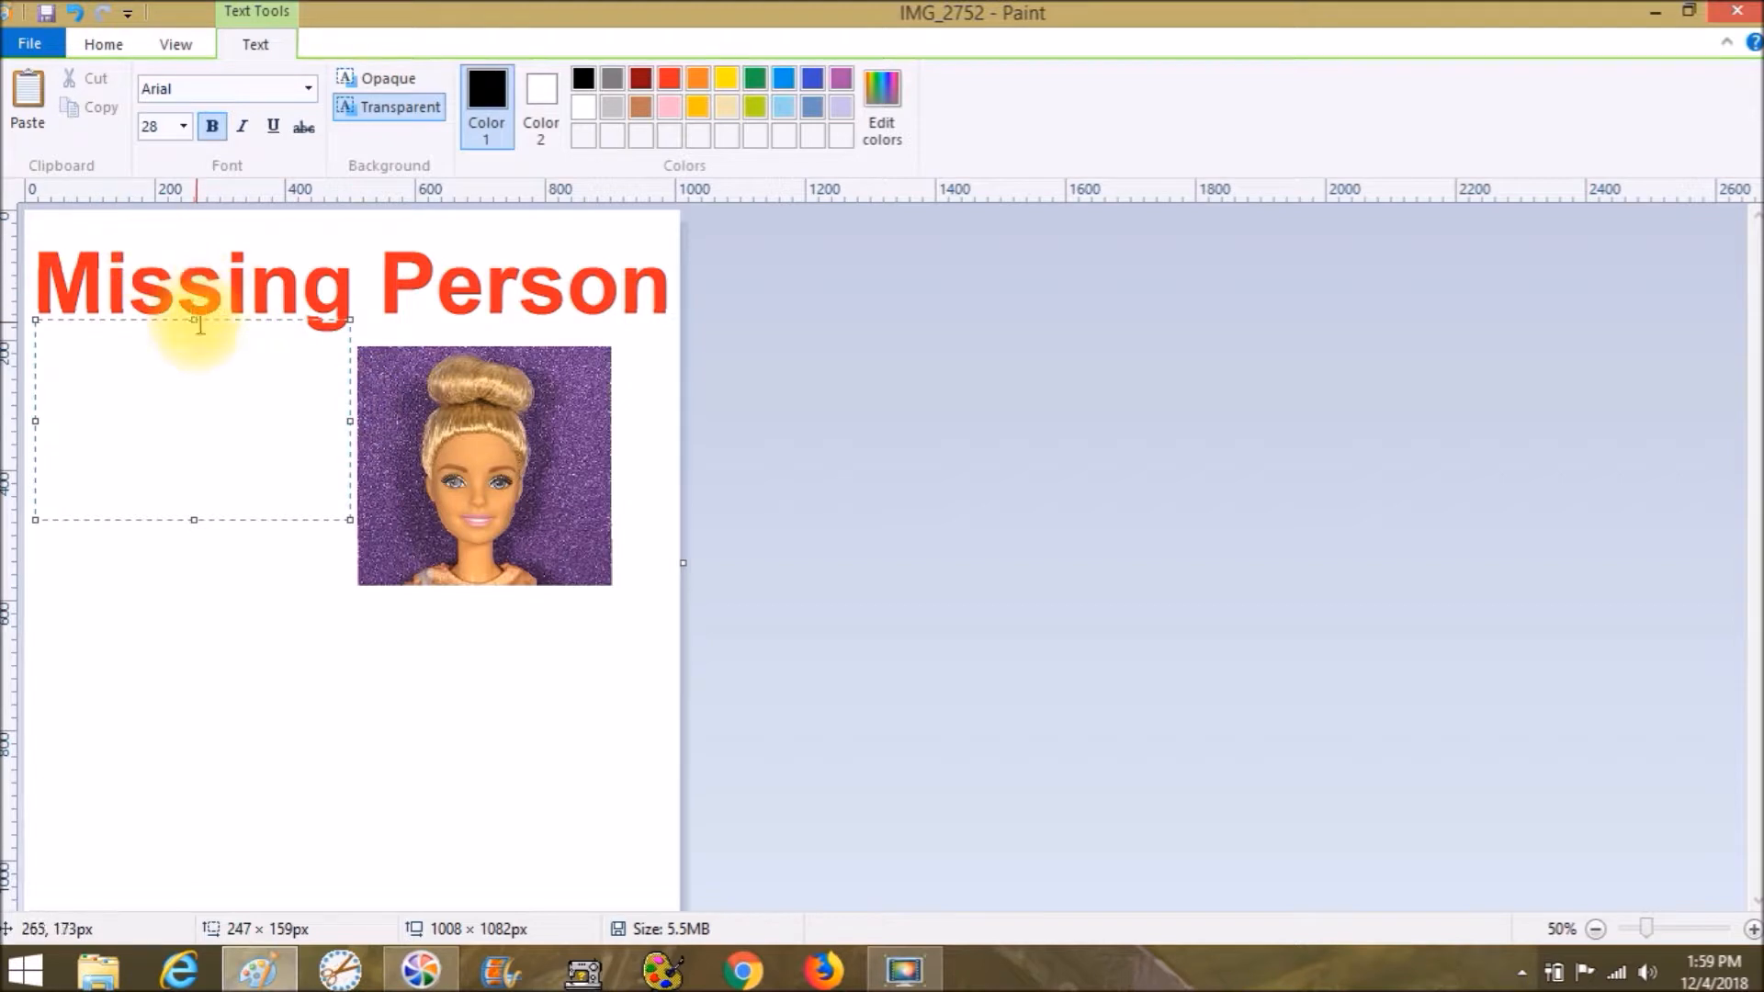
drag(187, 319, 189, 347)
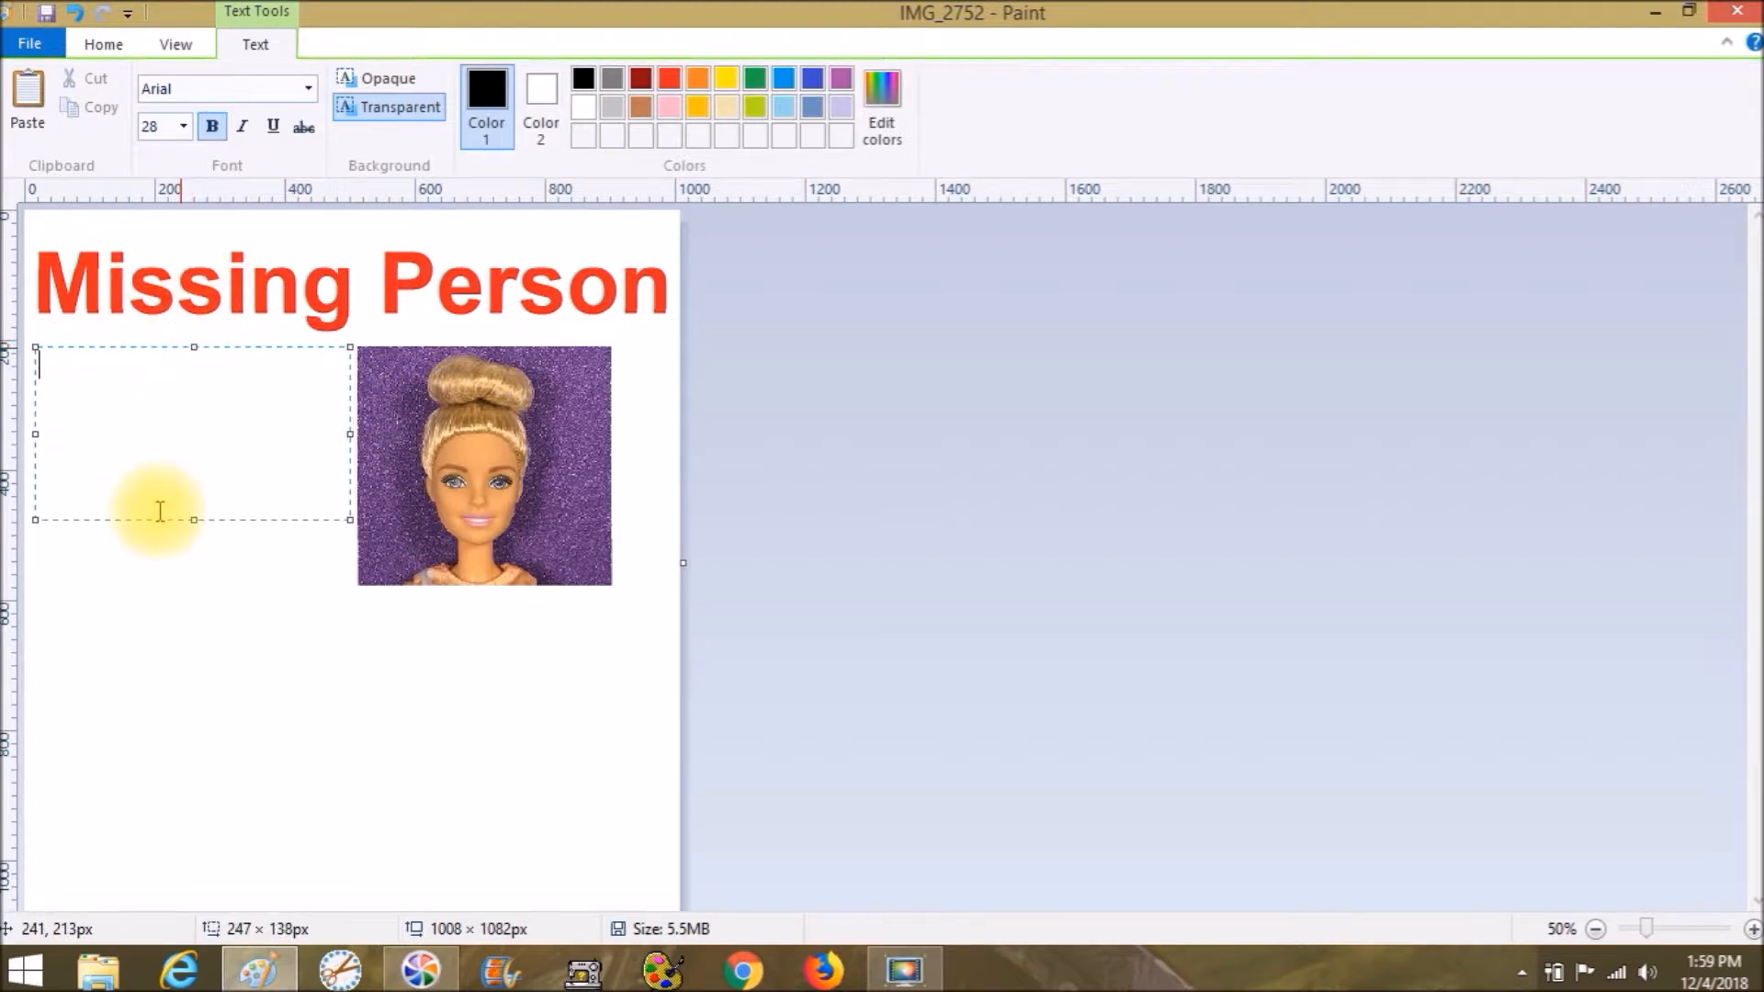
drag(194, 527, 189, 449)
click(48, 337)
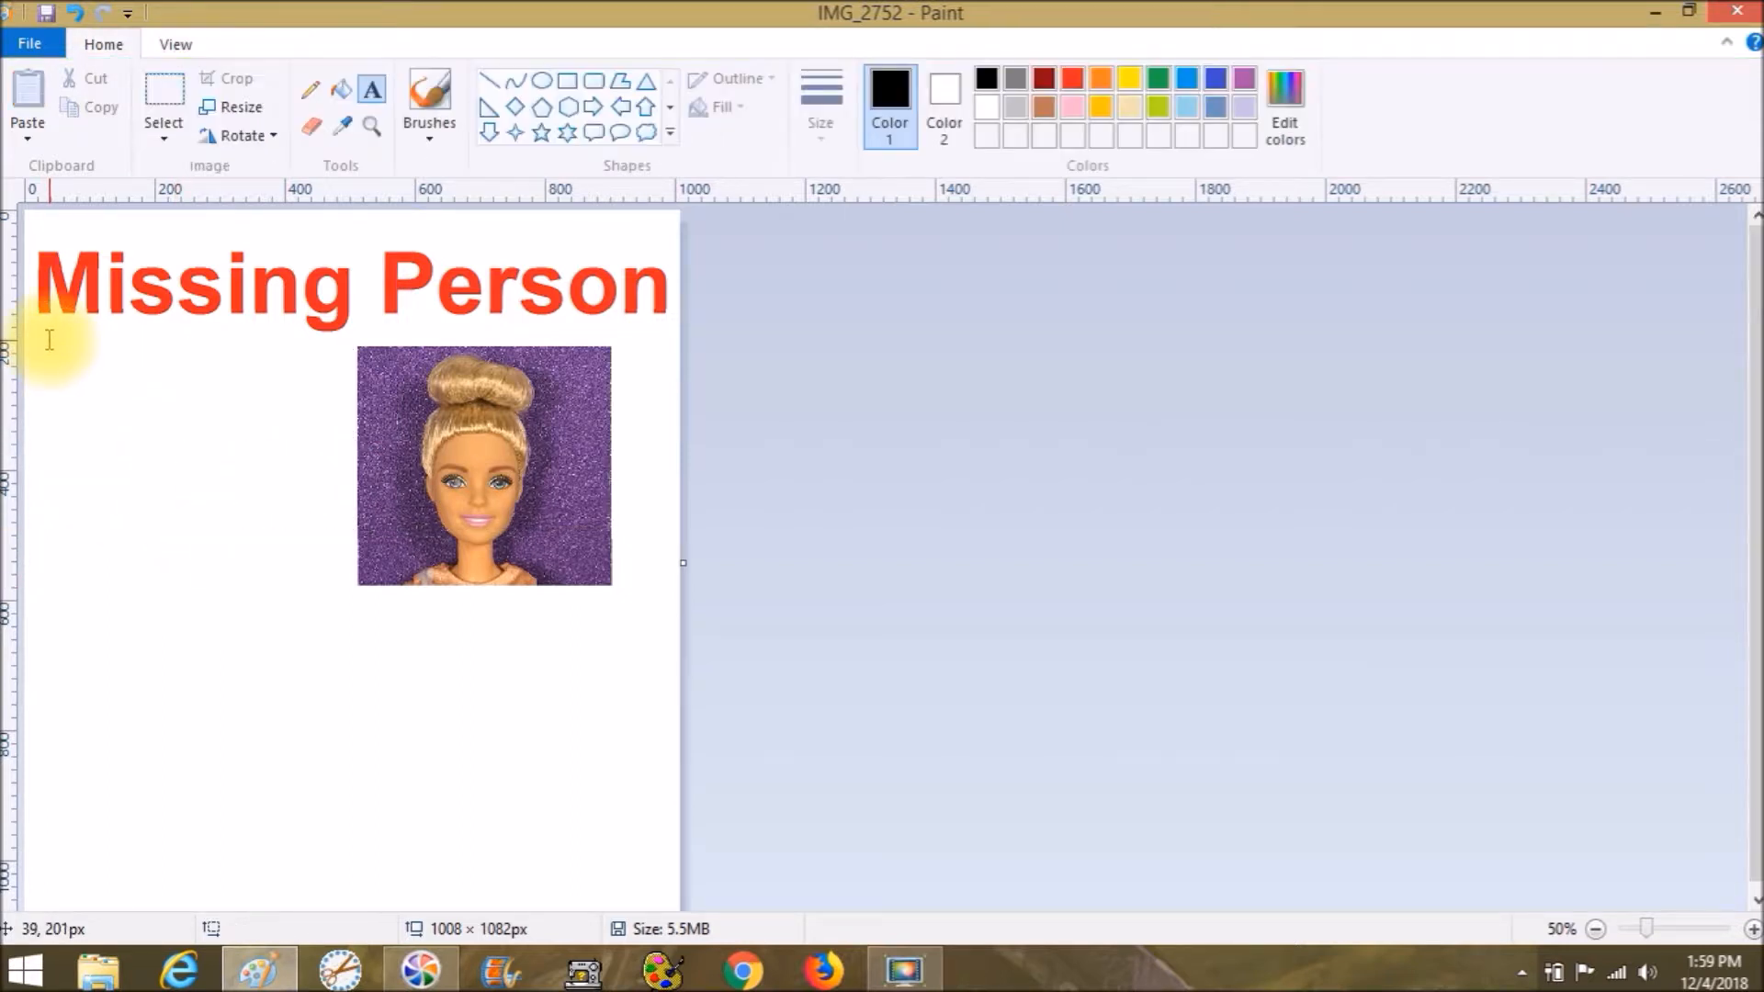
Place the text box below the heading beside the photo, size it to about 253 × 274 px and clear the heading's lower edge.
drag(37, 364, 123, 328)
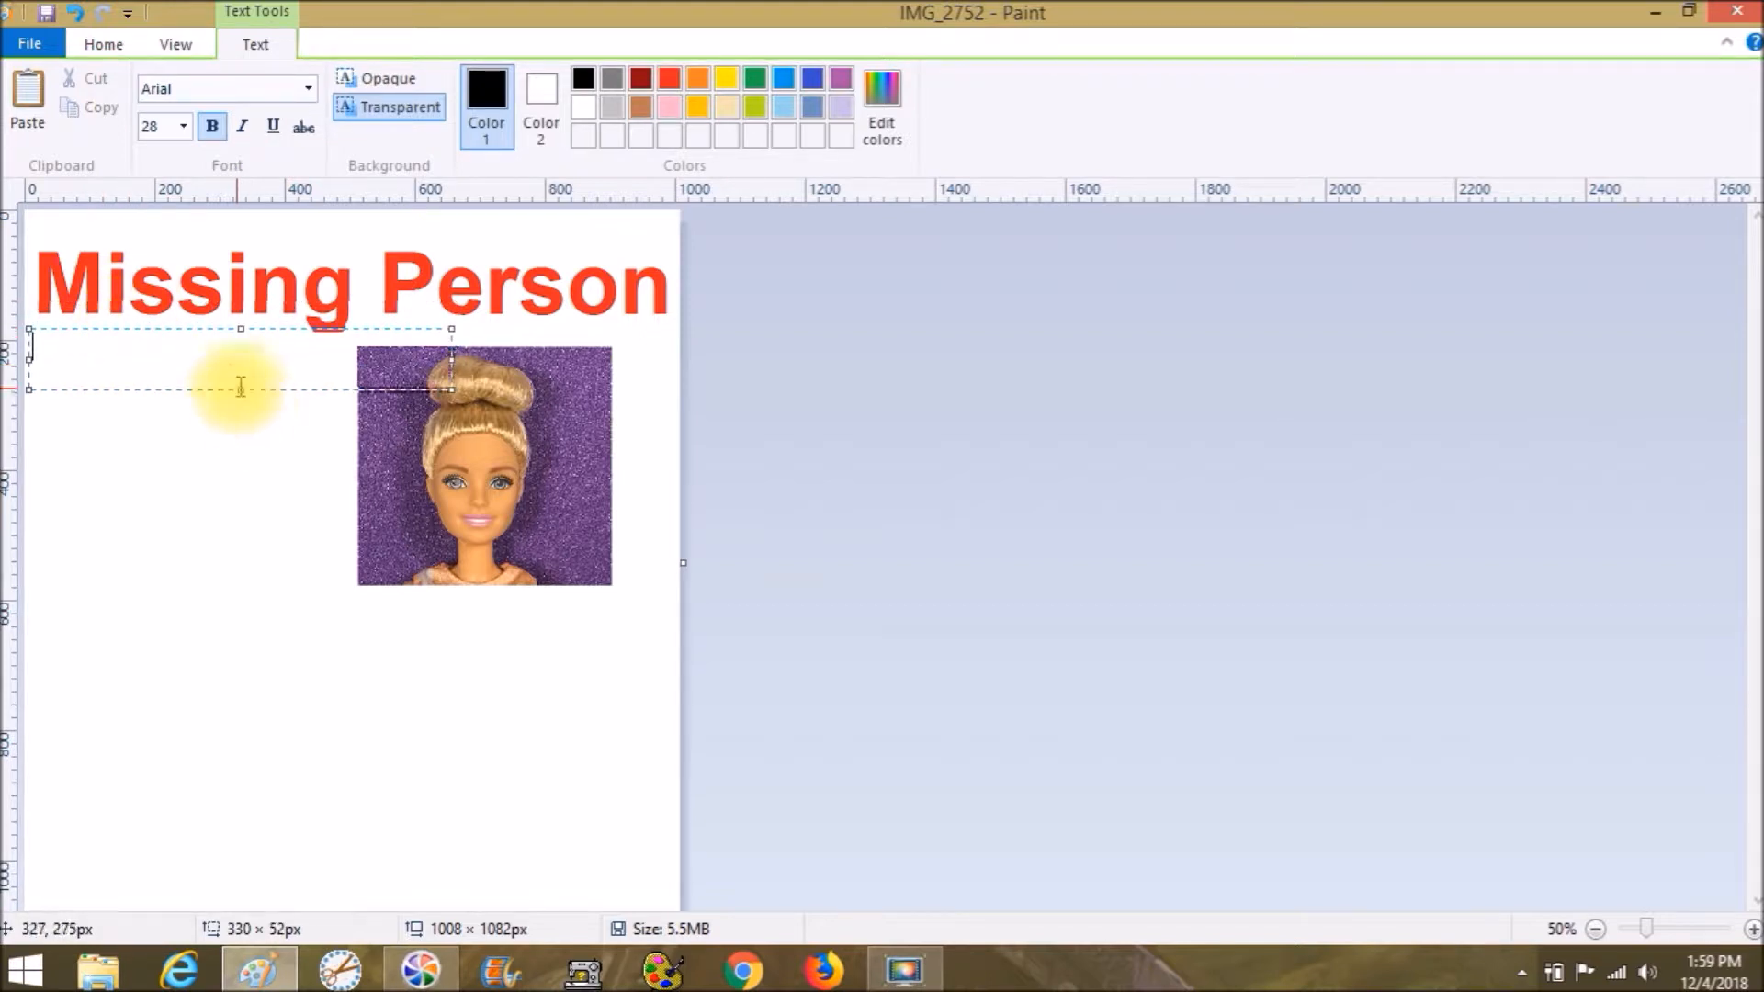
drag(451, 358, 349, 359)
drag(195, 389, 228, 678)
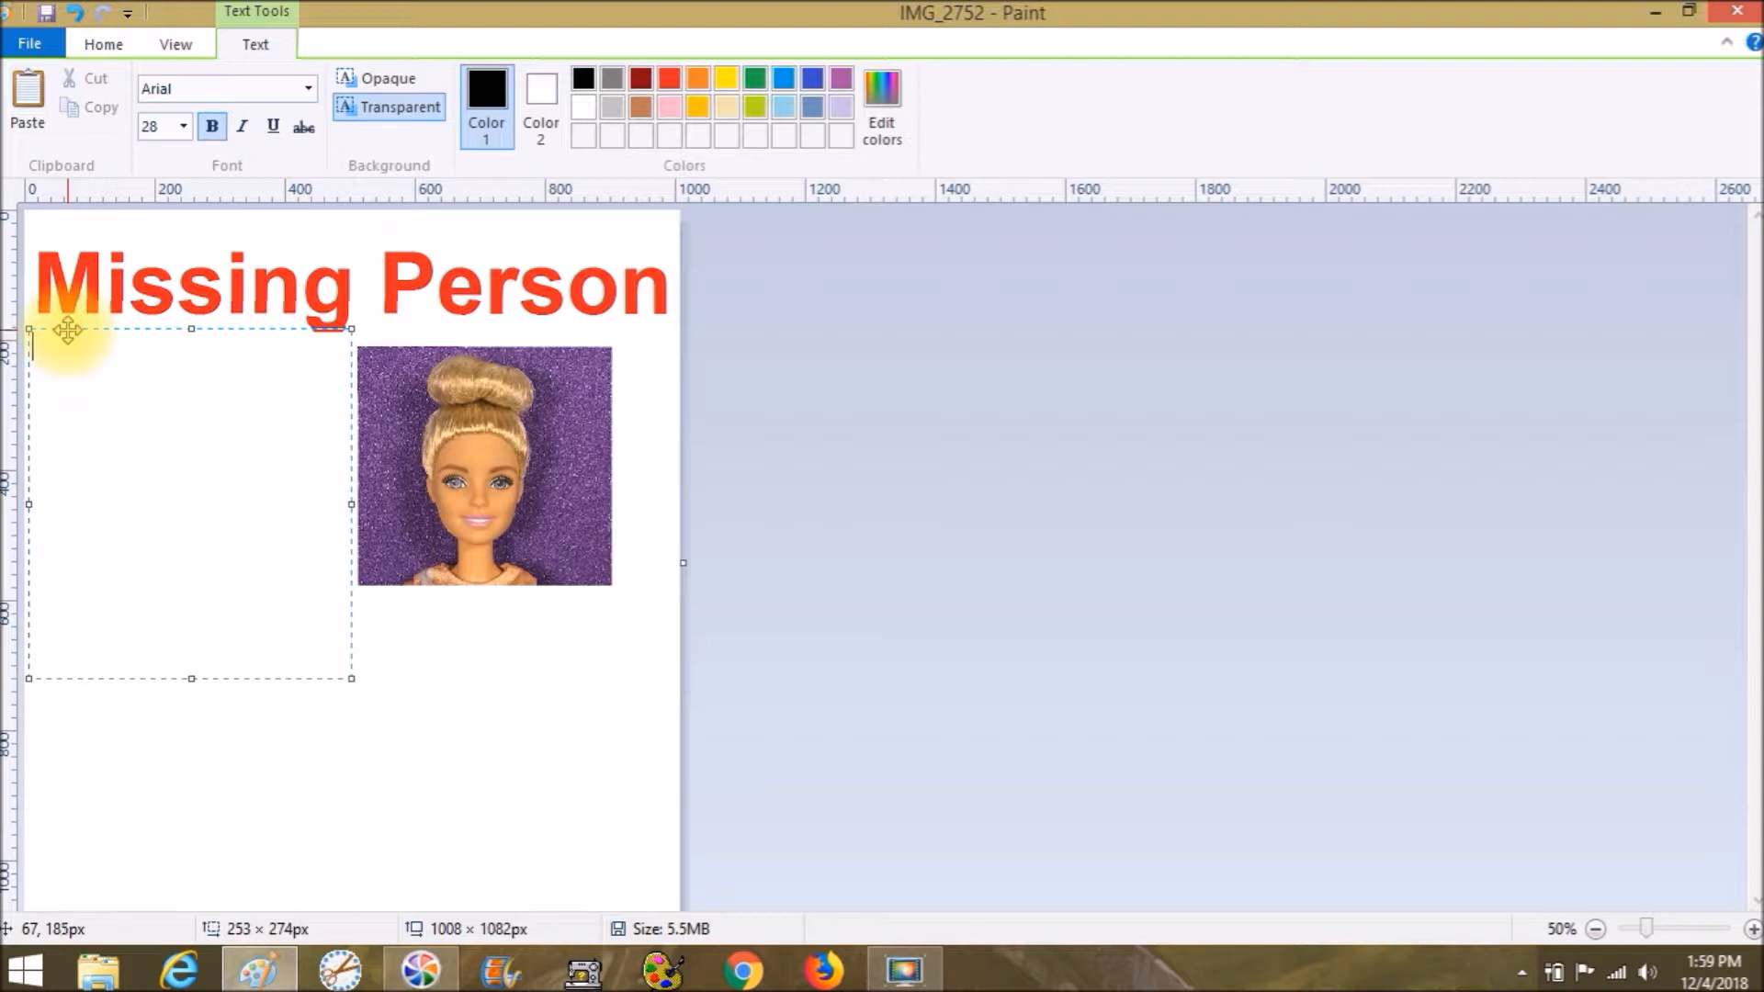
drag(67, 329, 67, 344)
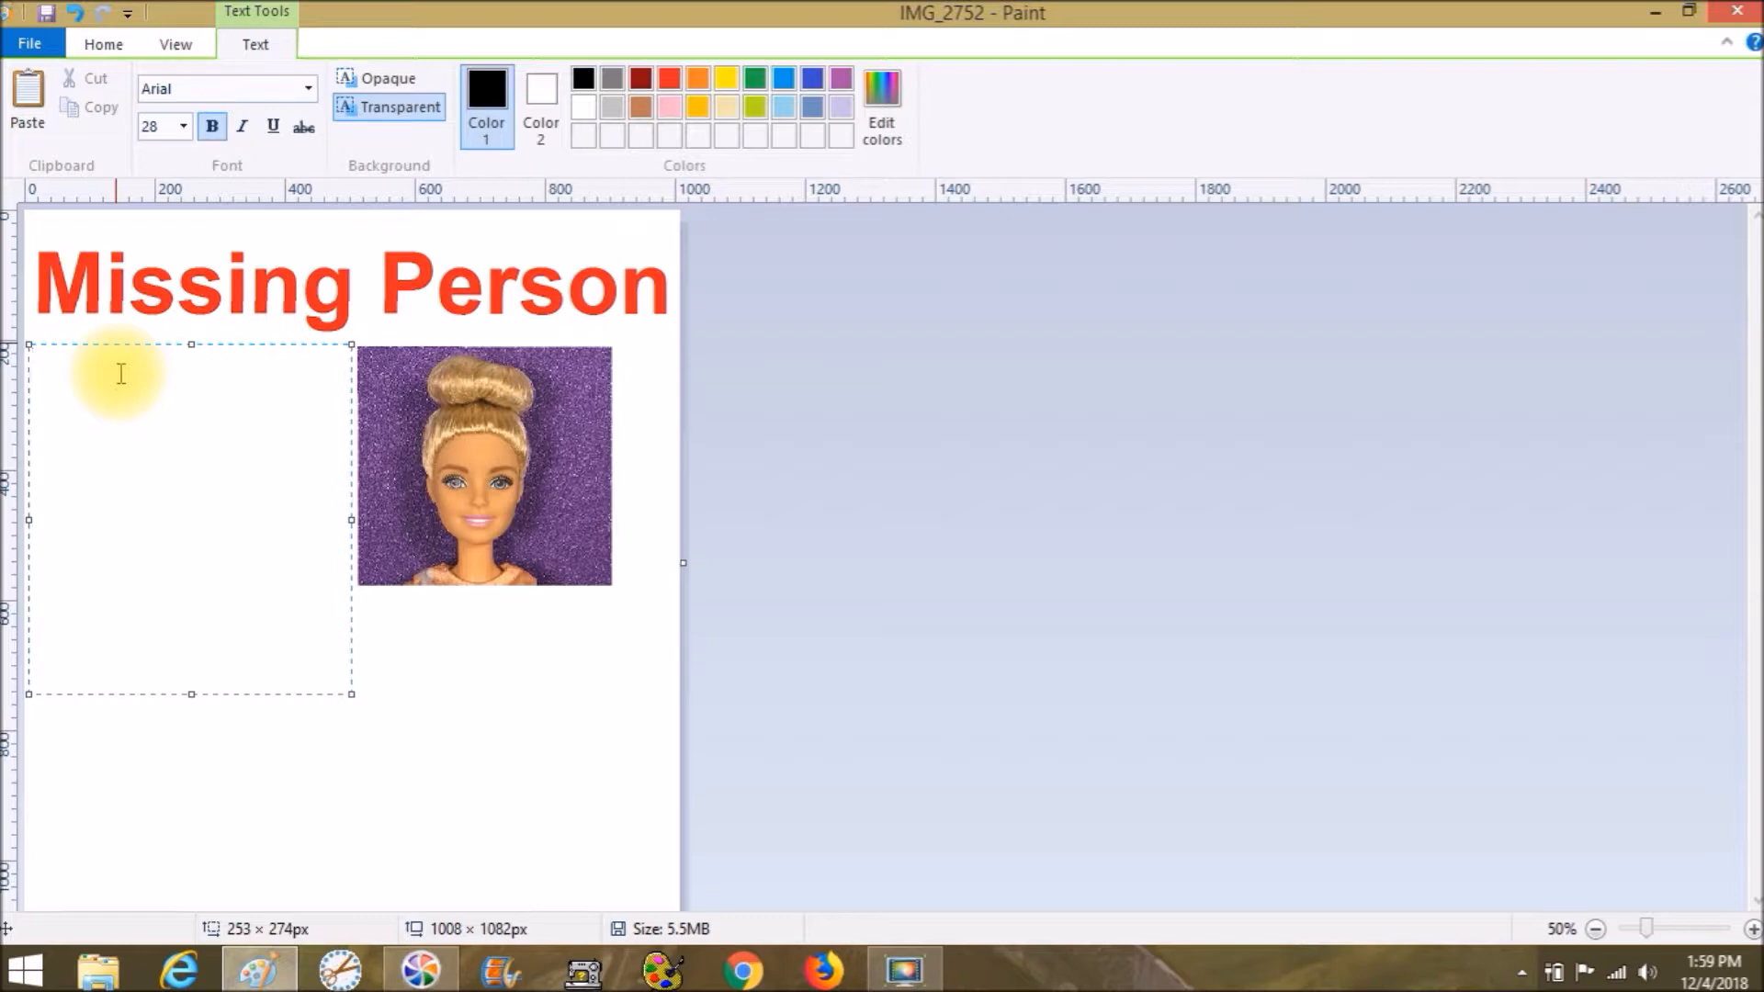
Enter a "Name:" line with the missing doll's full name, followed by the line "Missing From: Dreamland".
text(Name: Bar)
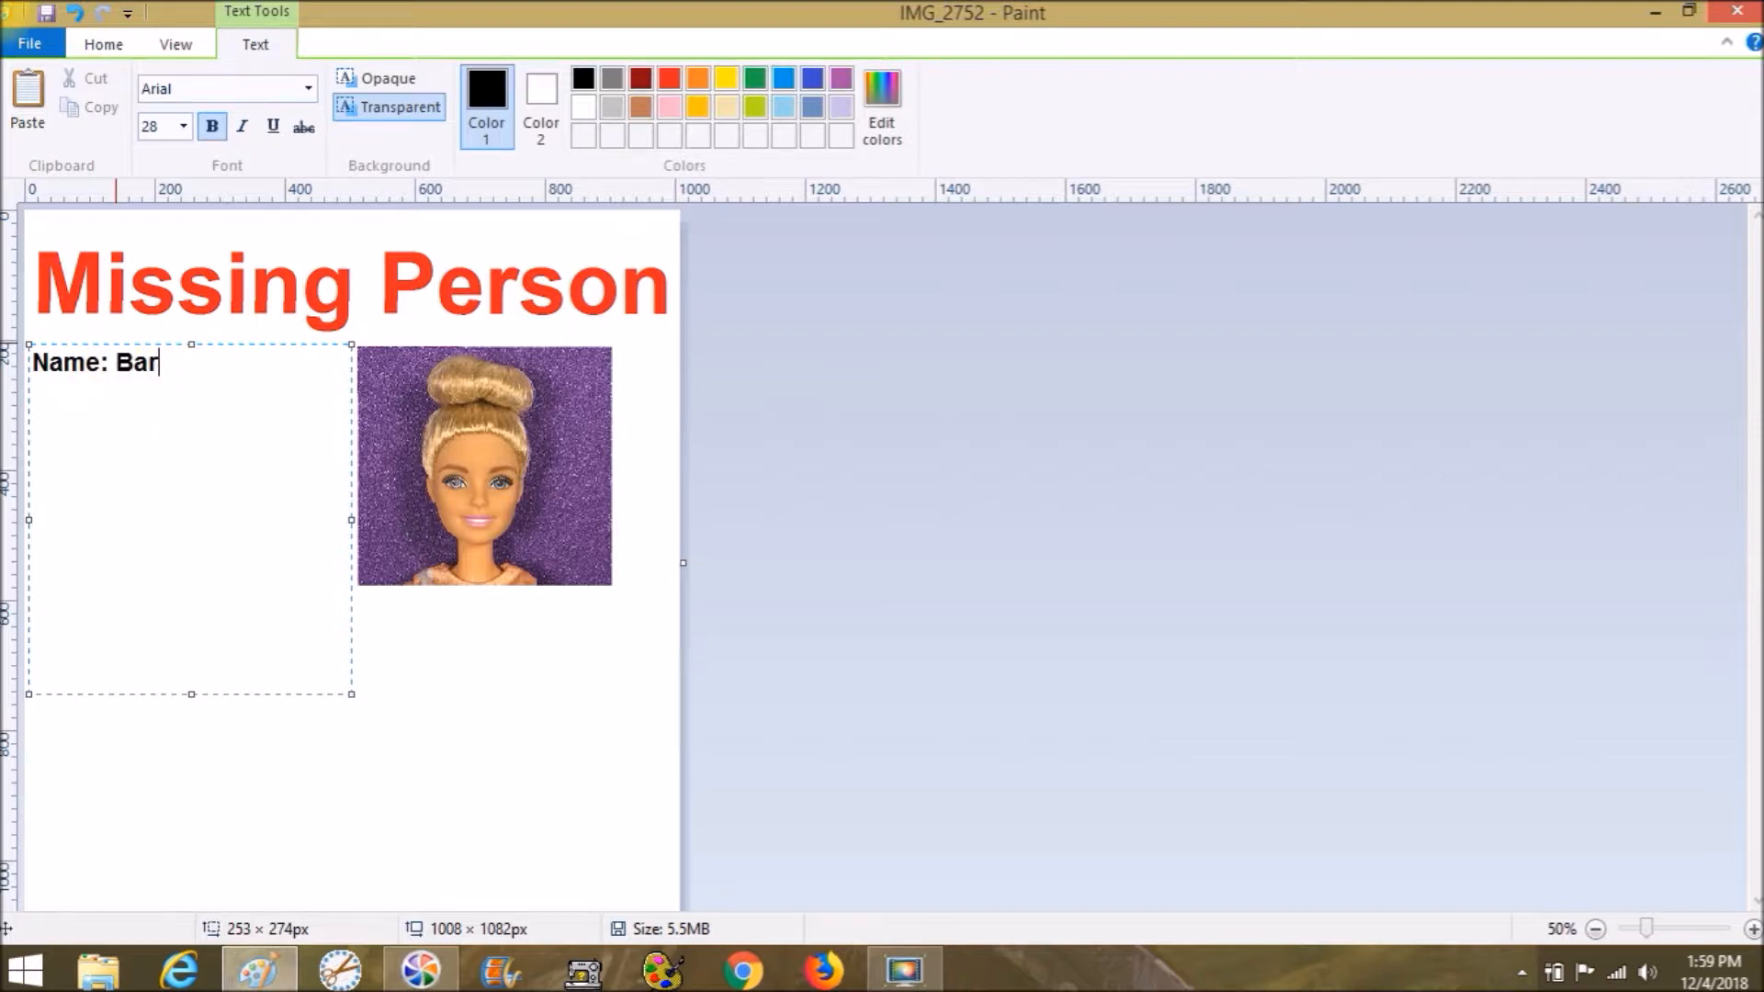
text(bara)
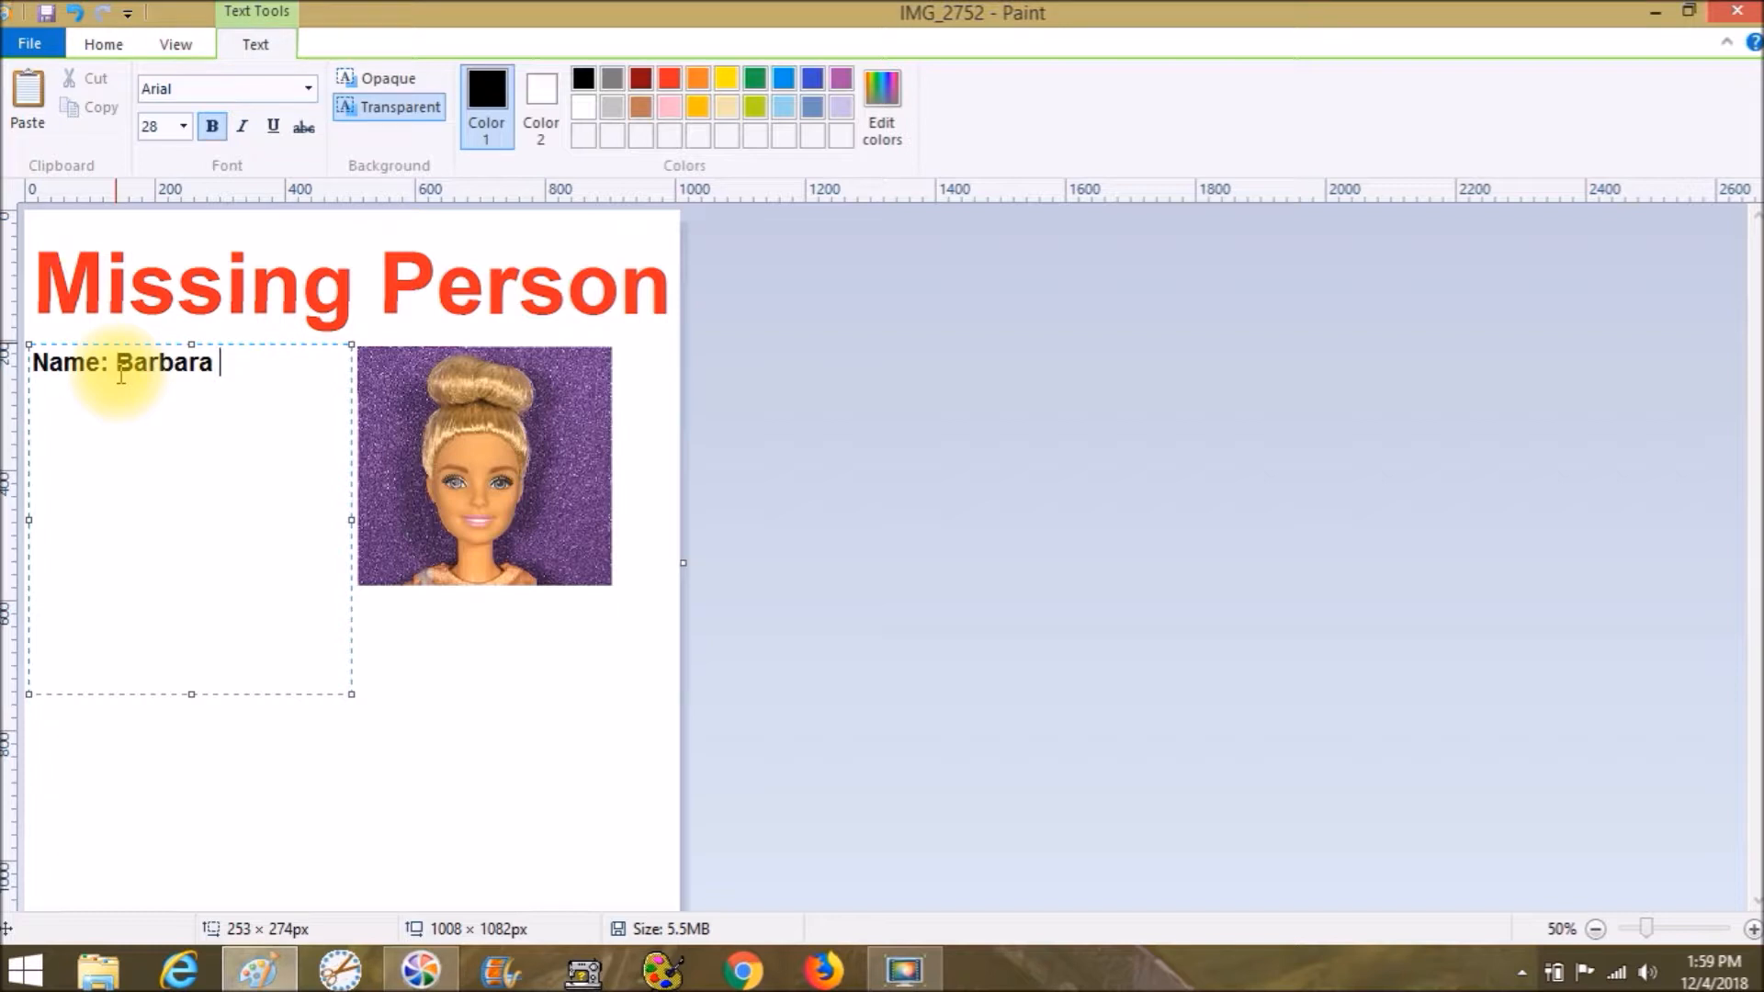
text( Rob)
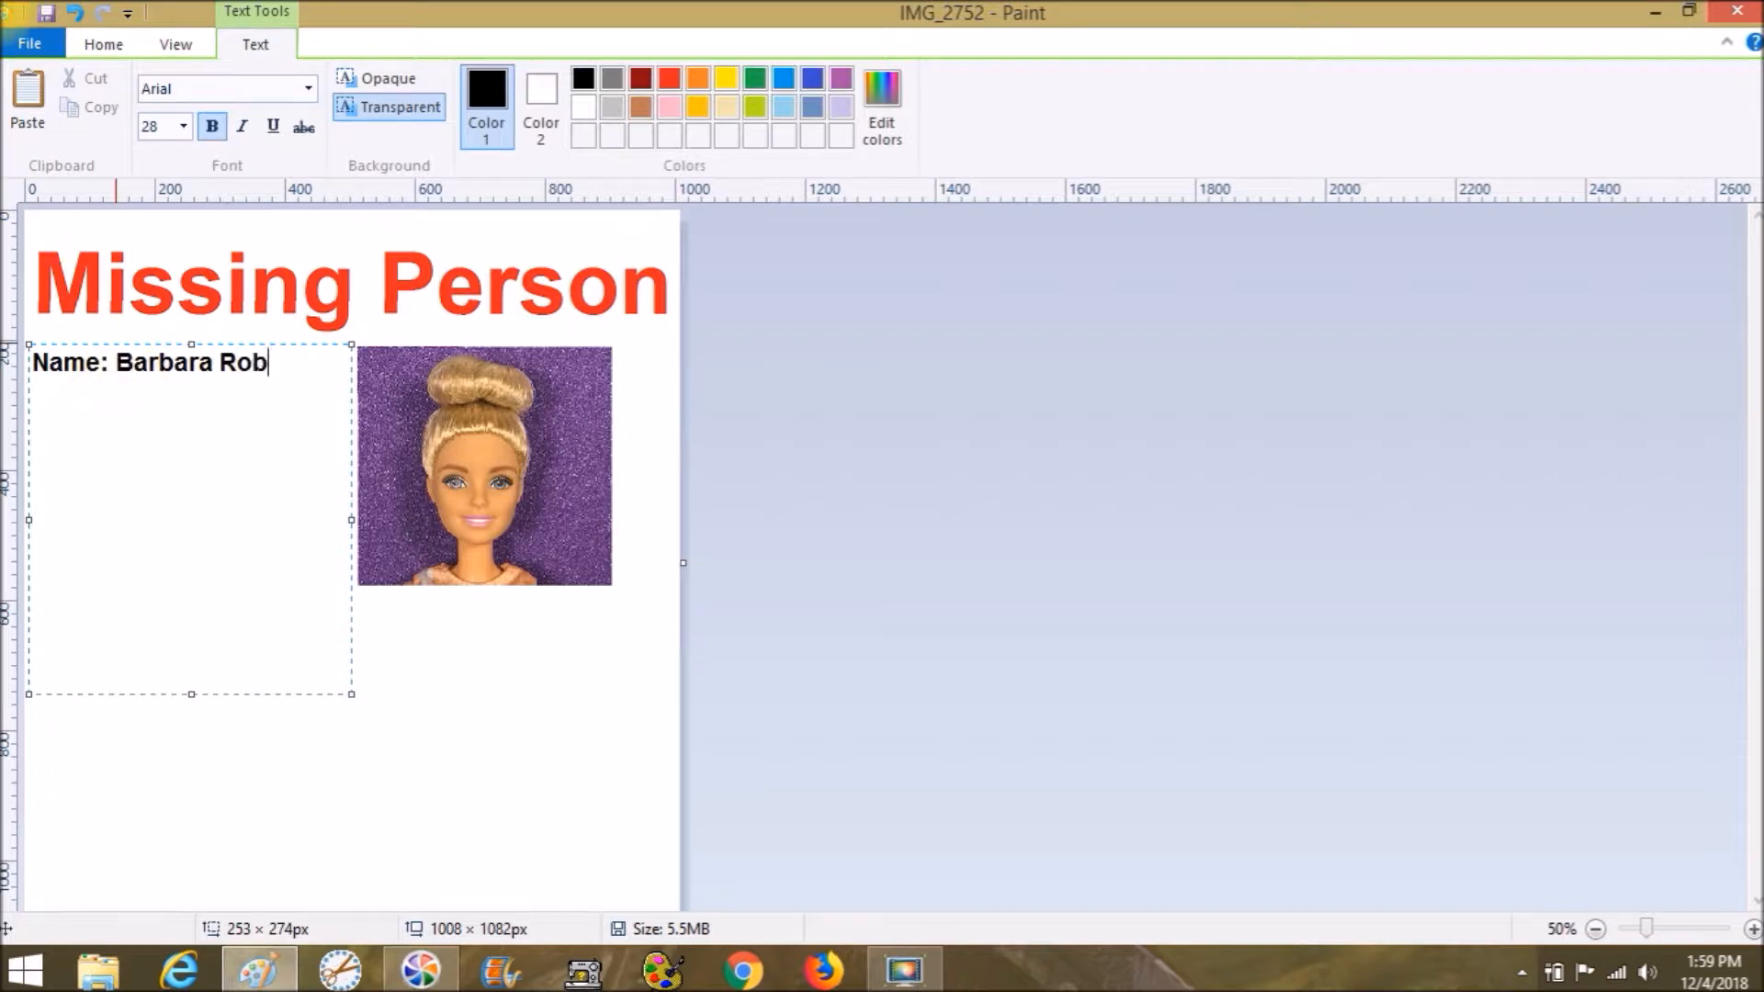
text(erts)
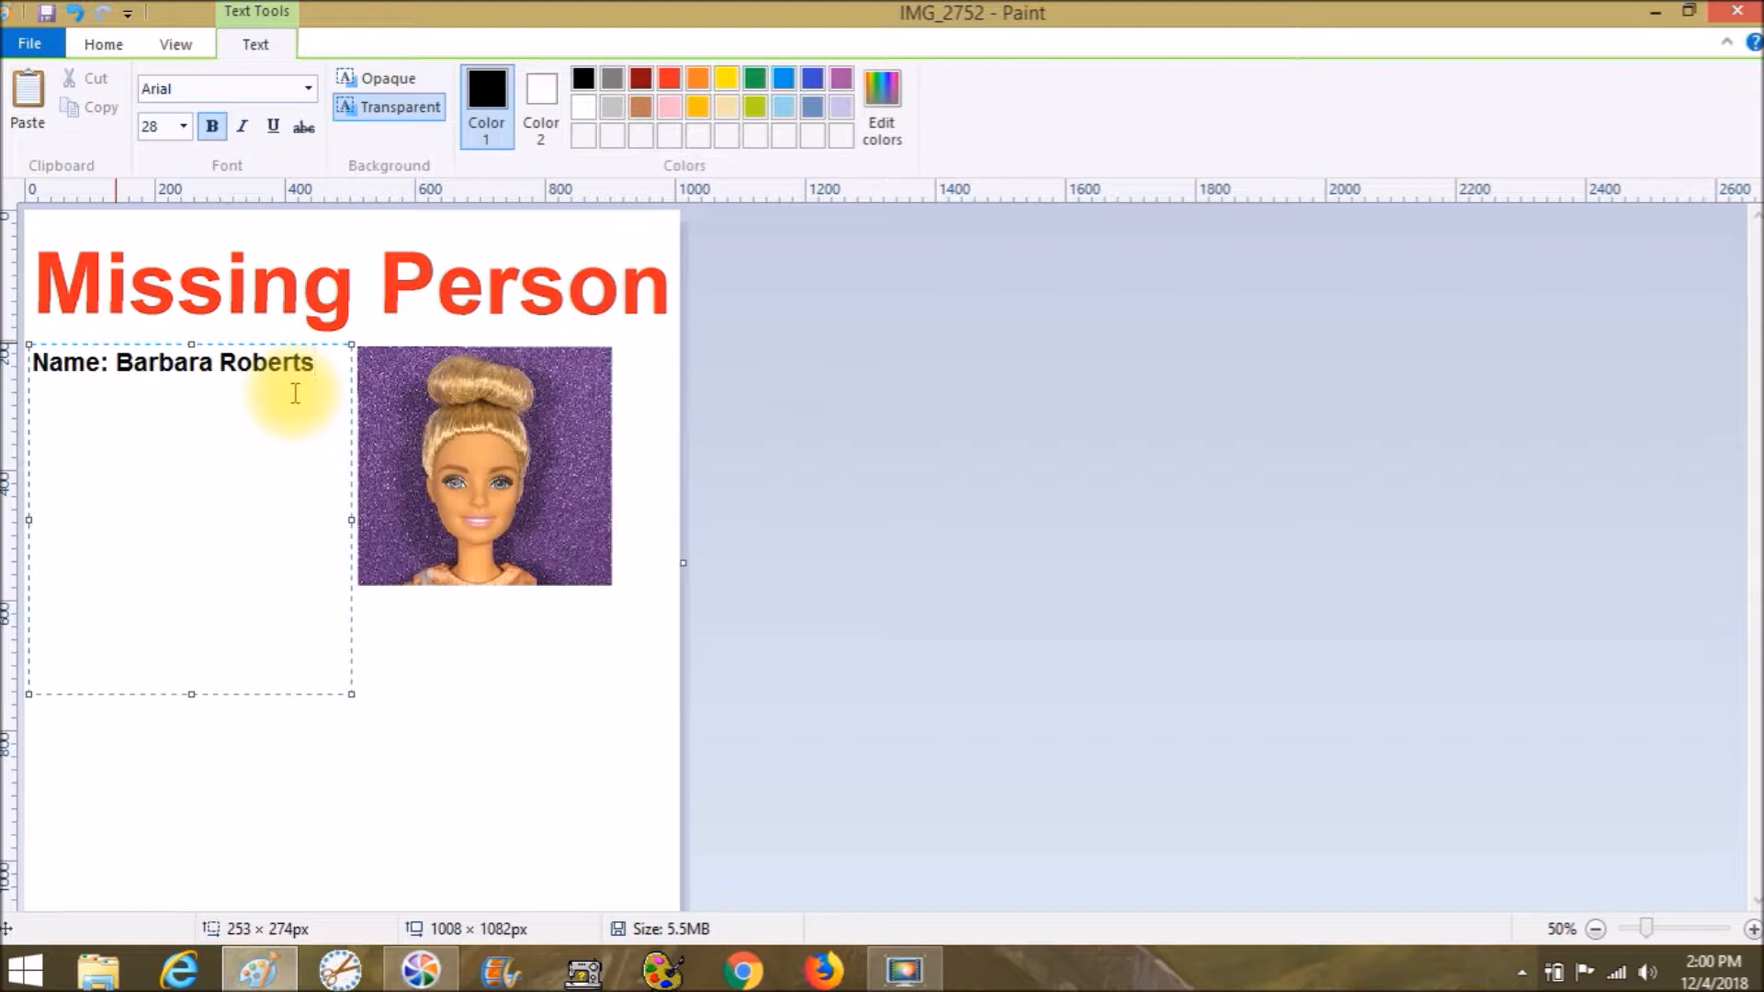
key(Return)
text(M)
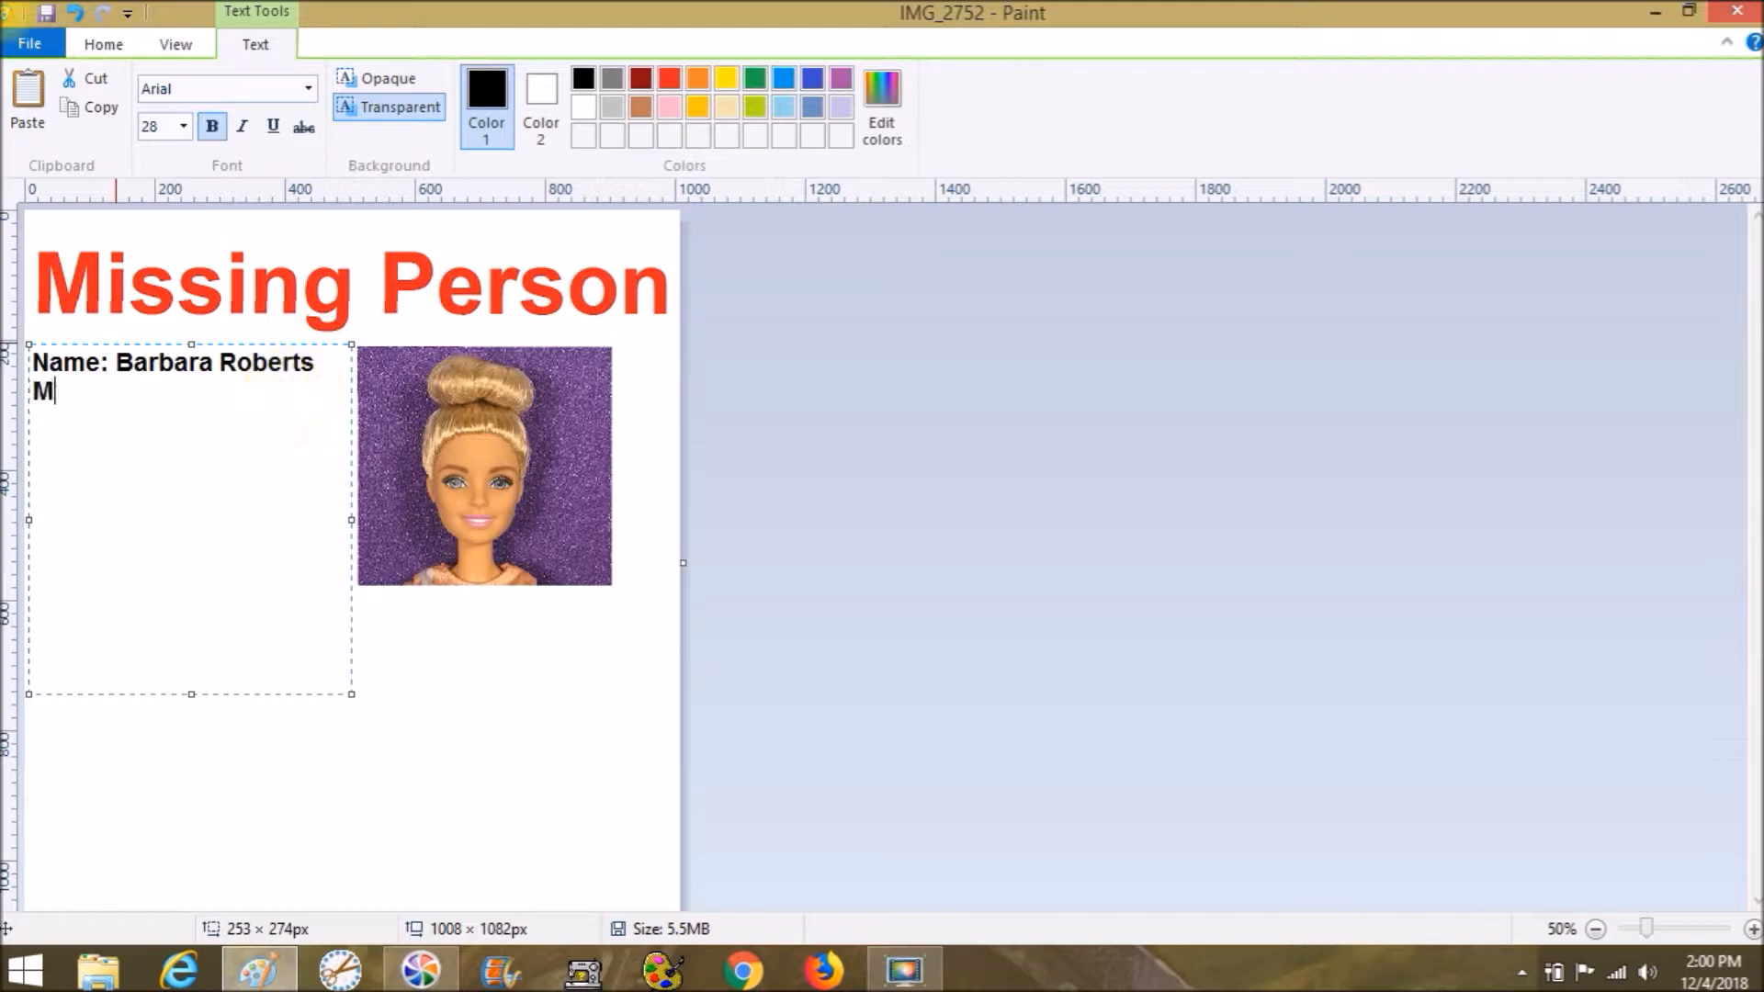
text(issing Fro)
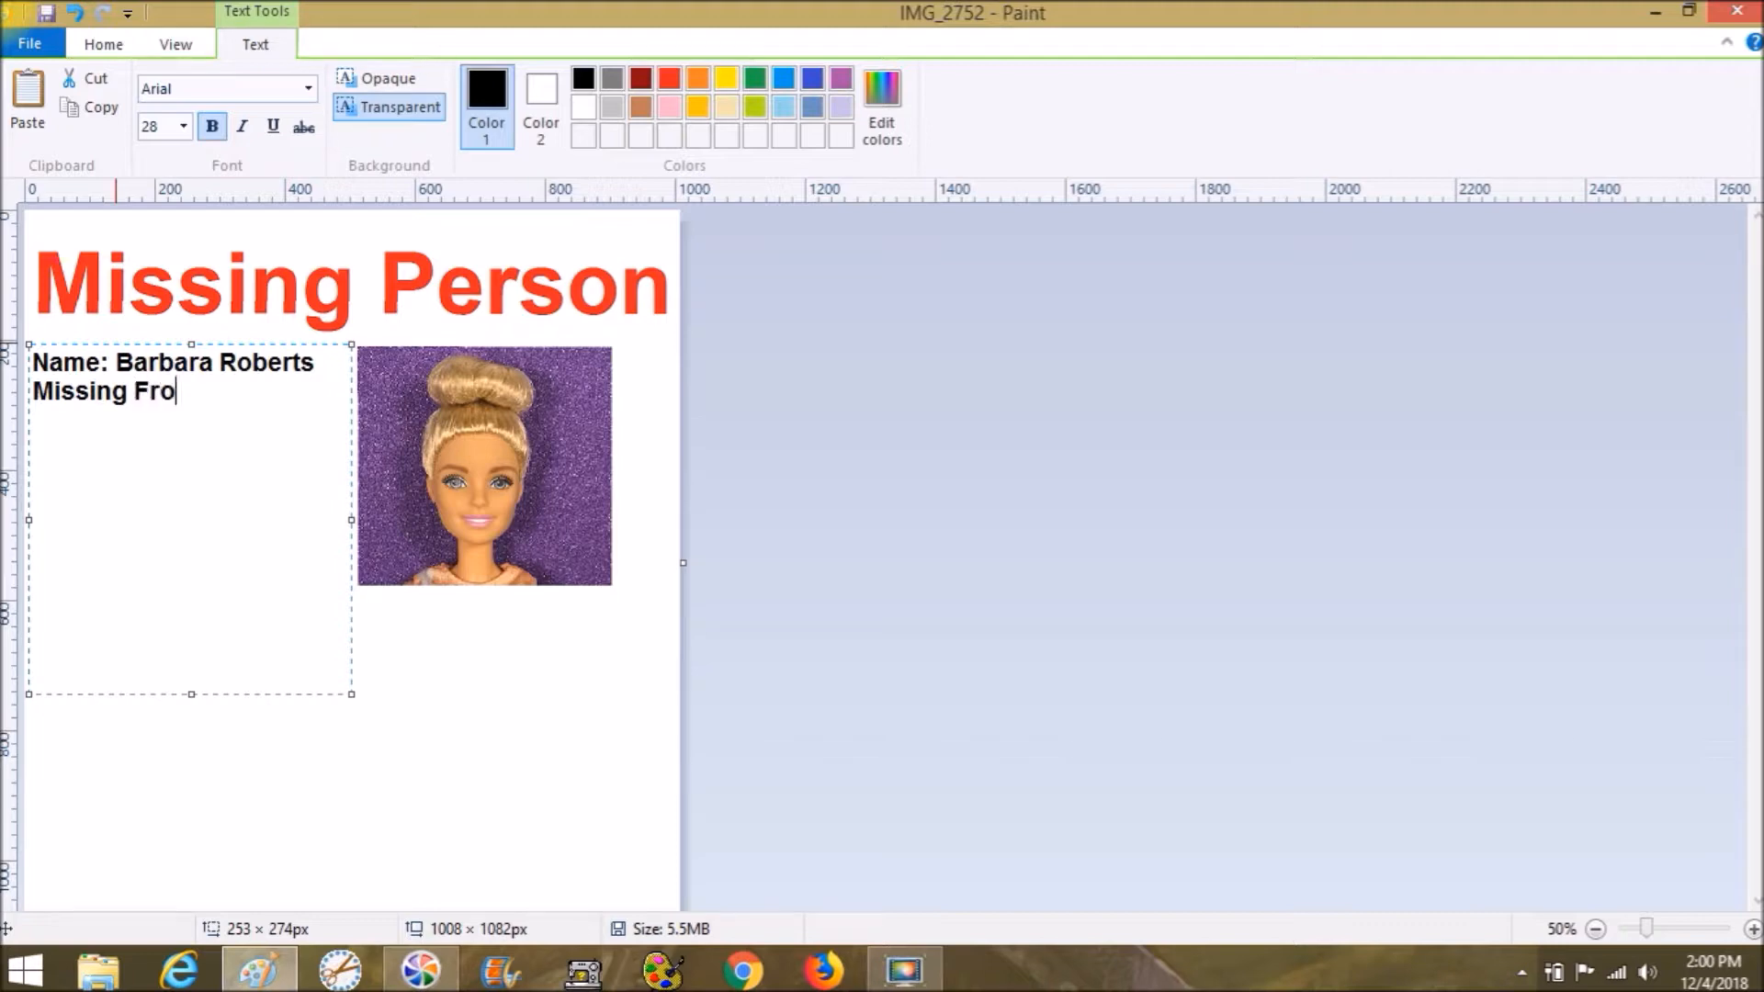
text(m:)
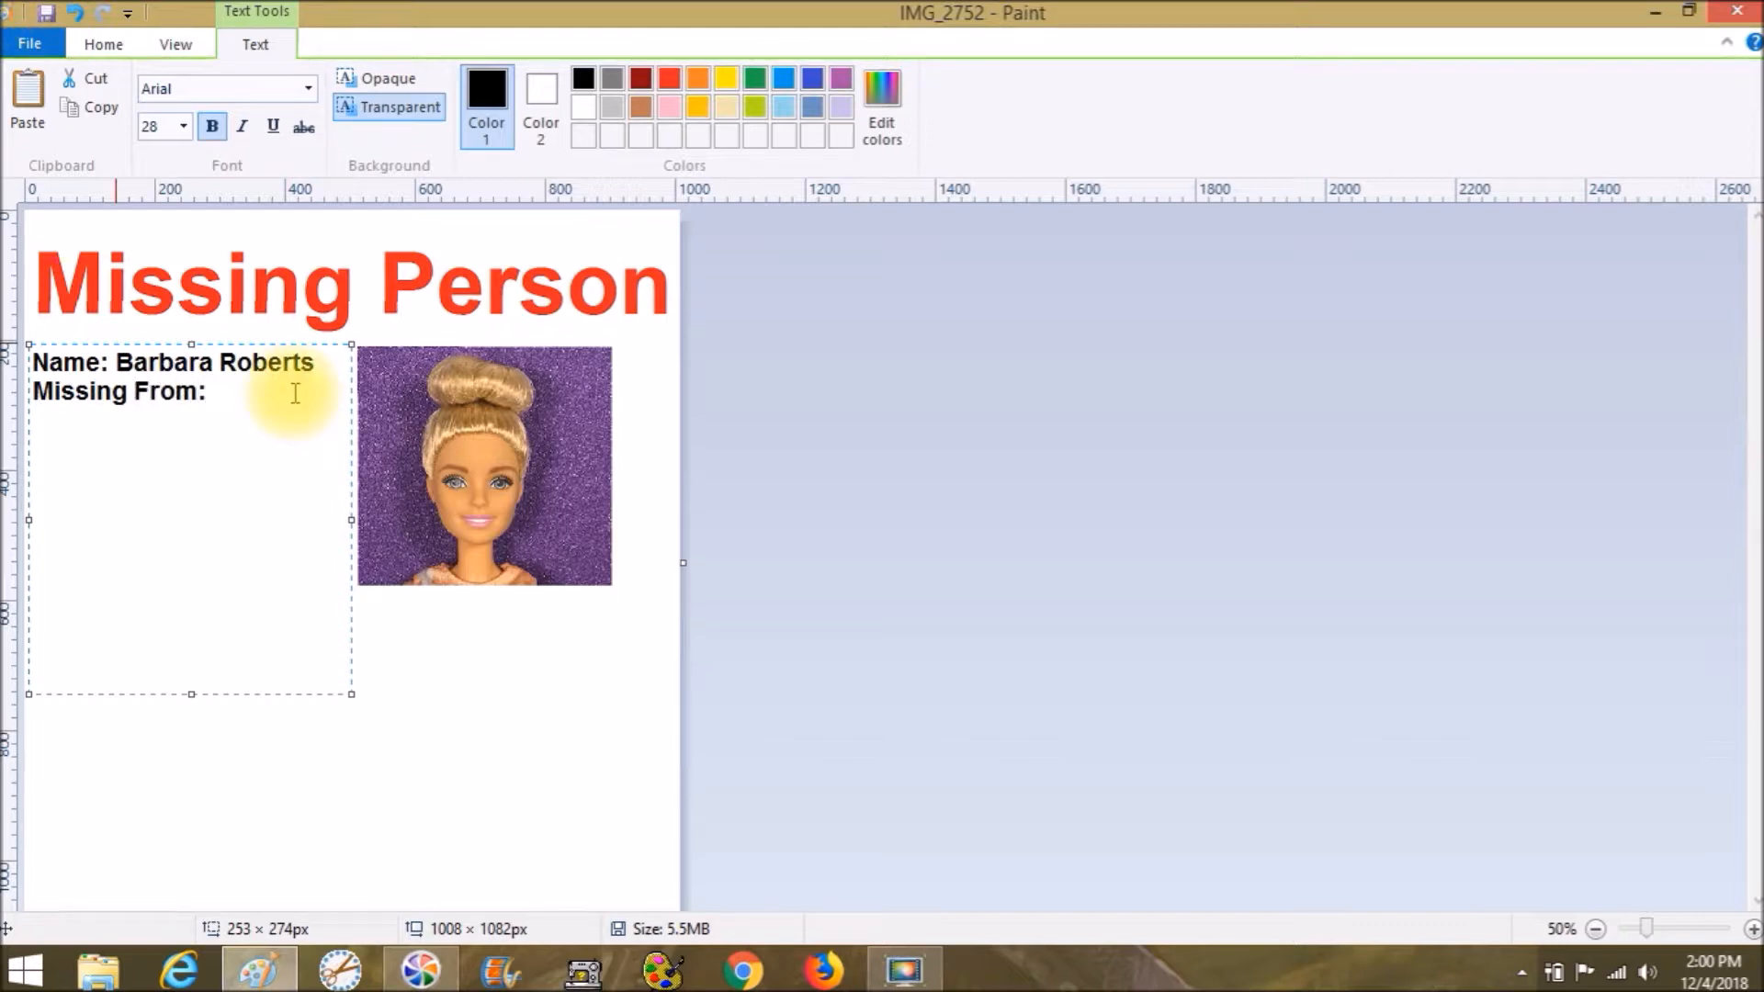
text( Dreamland)
Add the lines "Age: 25" and "Sex: Female" to the details text.
key(Return)
text(Age)
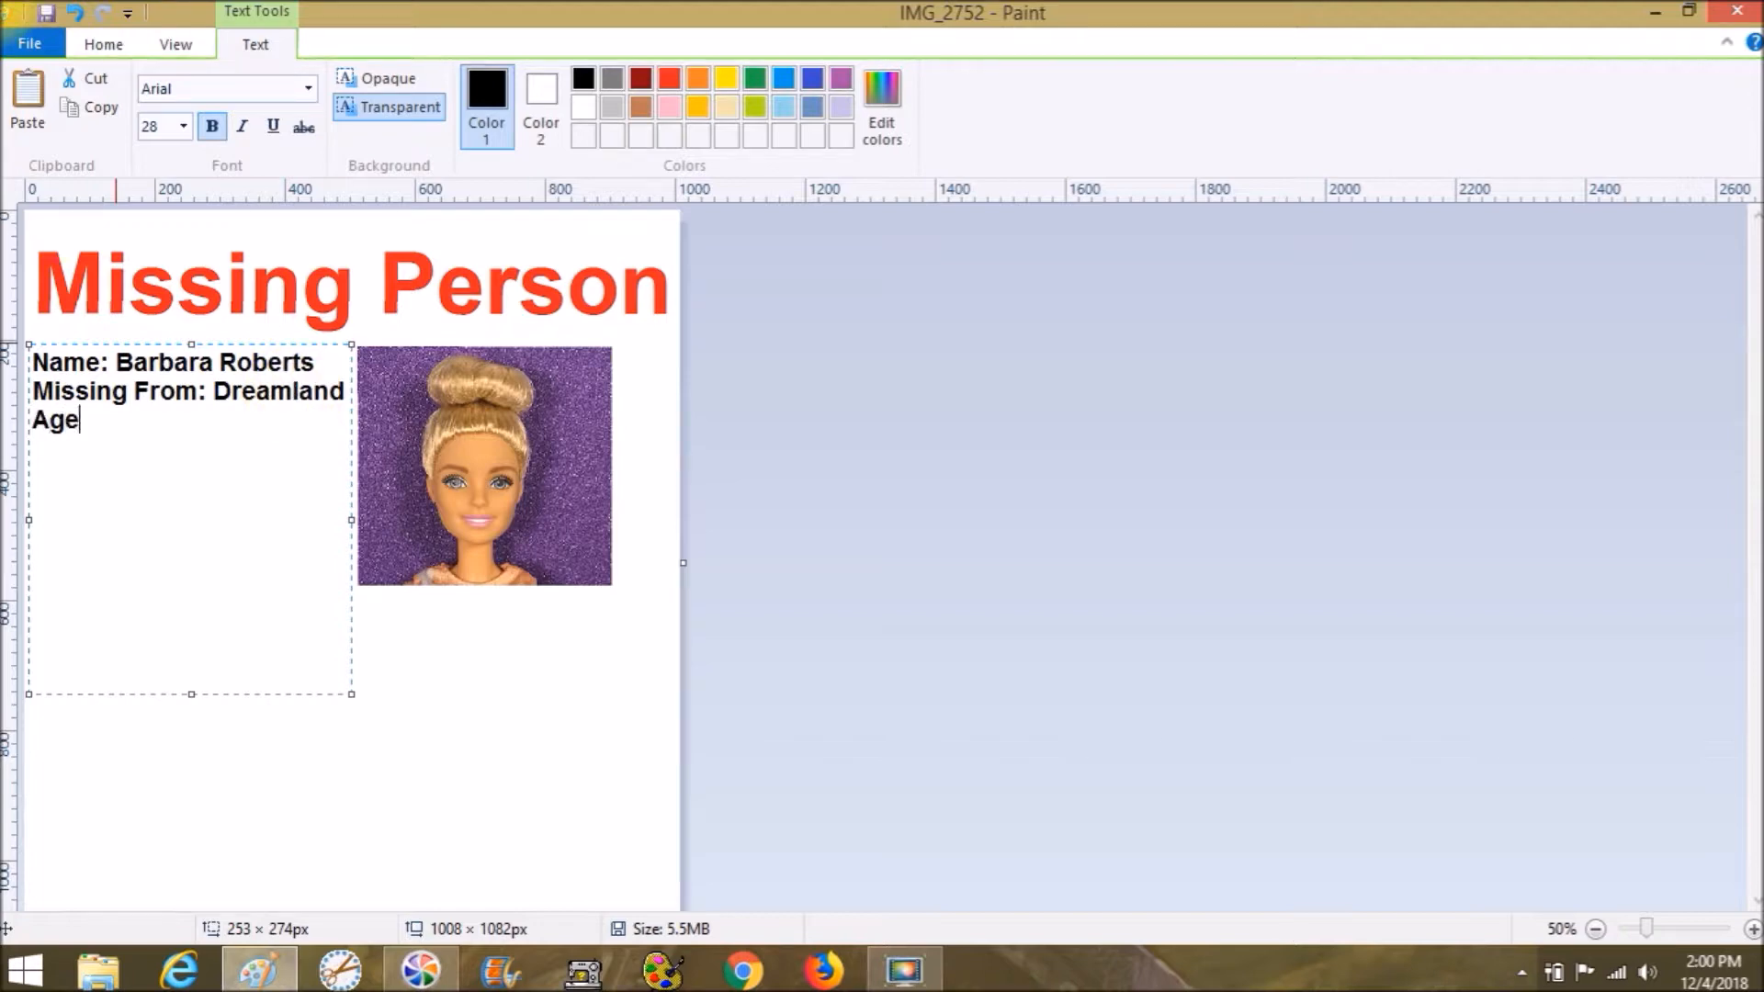
text(: )
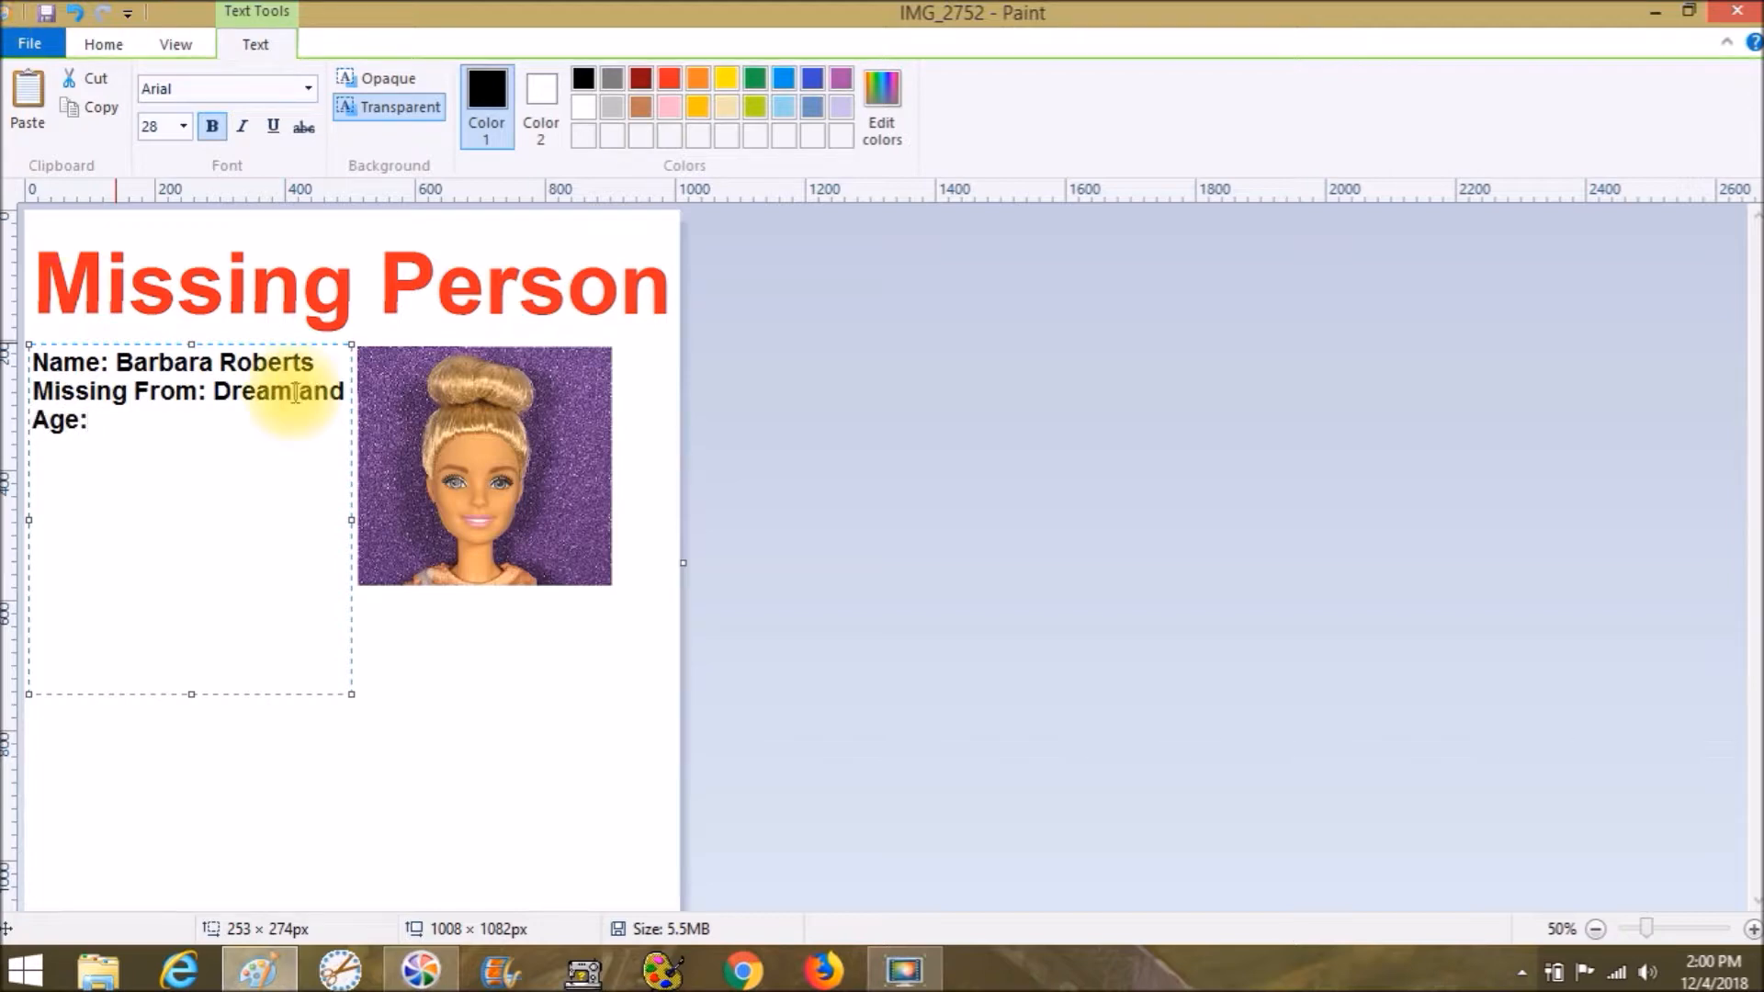
text(25)
key(Return)
text(Se: F)
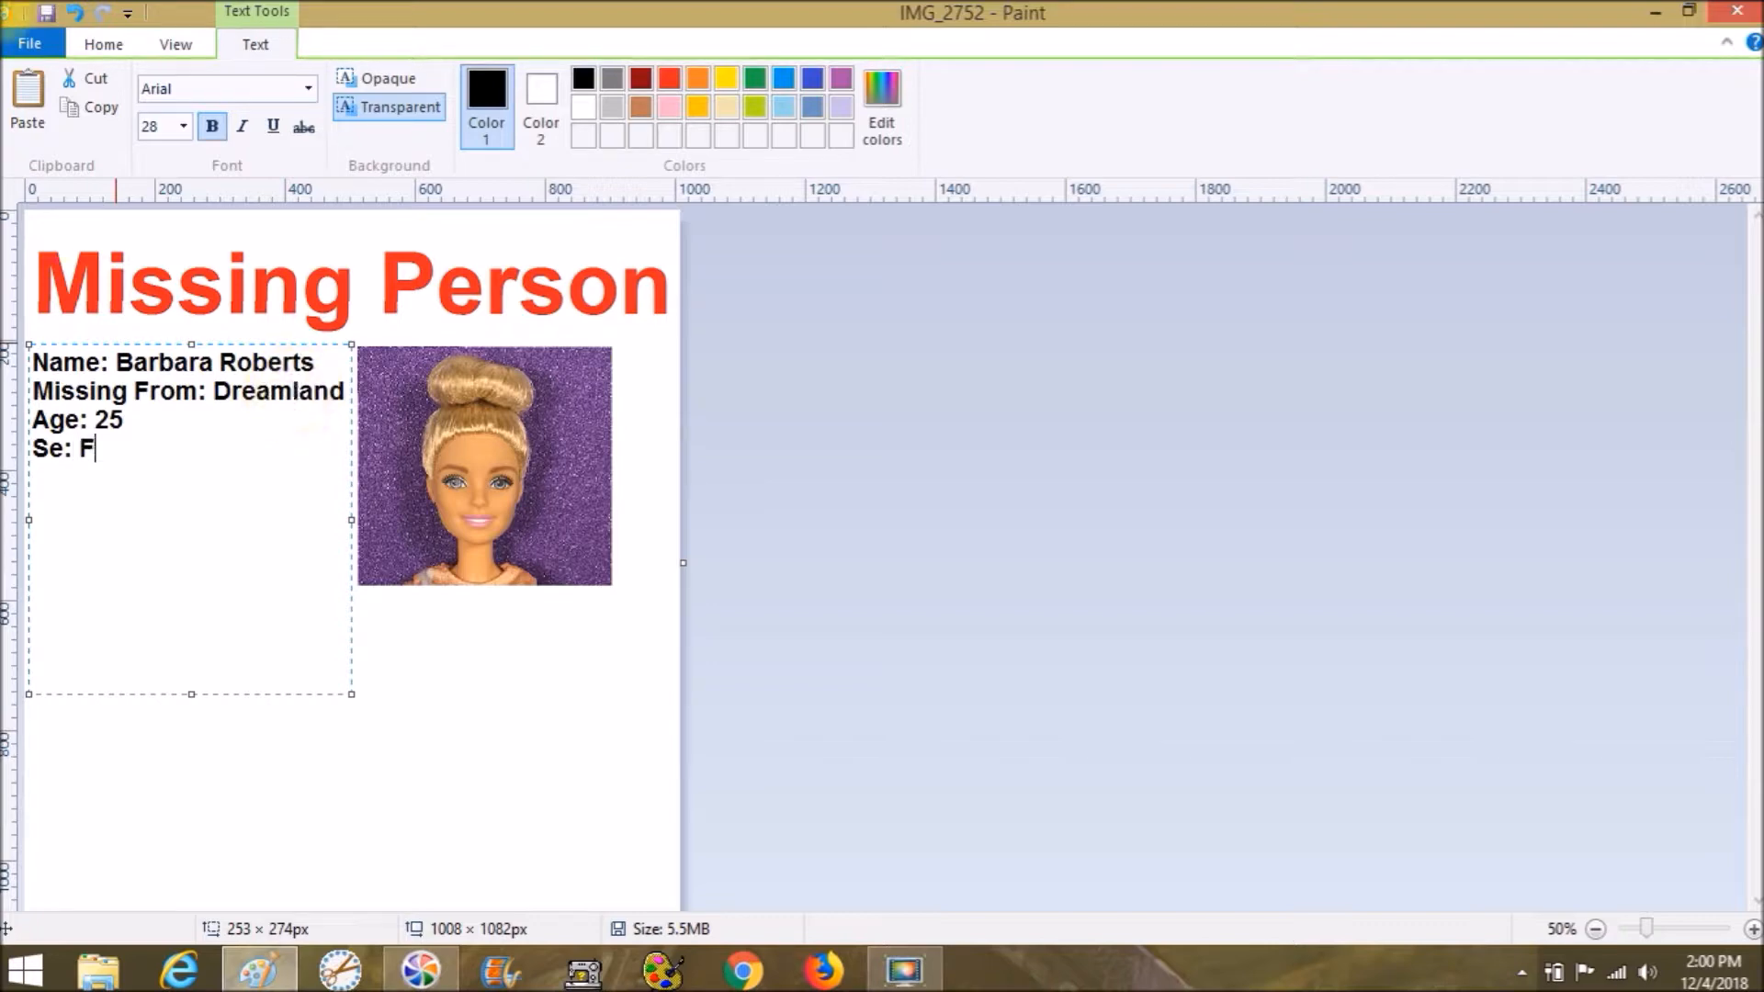
text(emale)
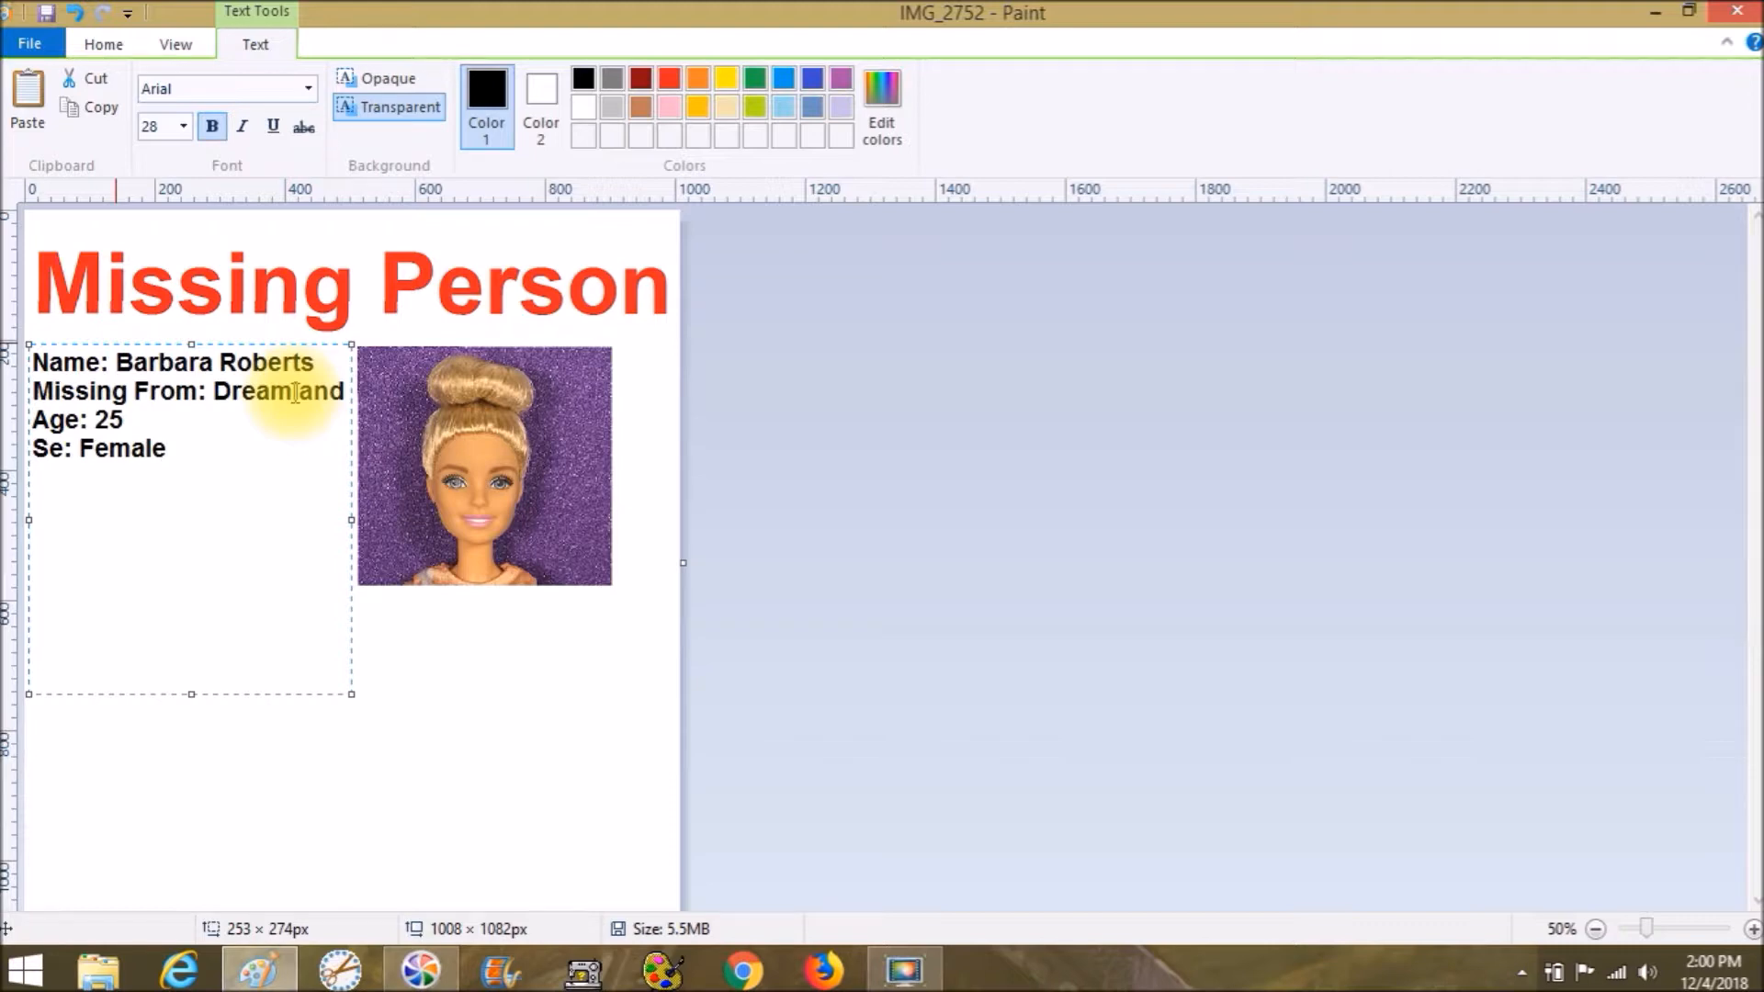
click(62, 447)
text(x)
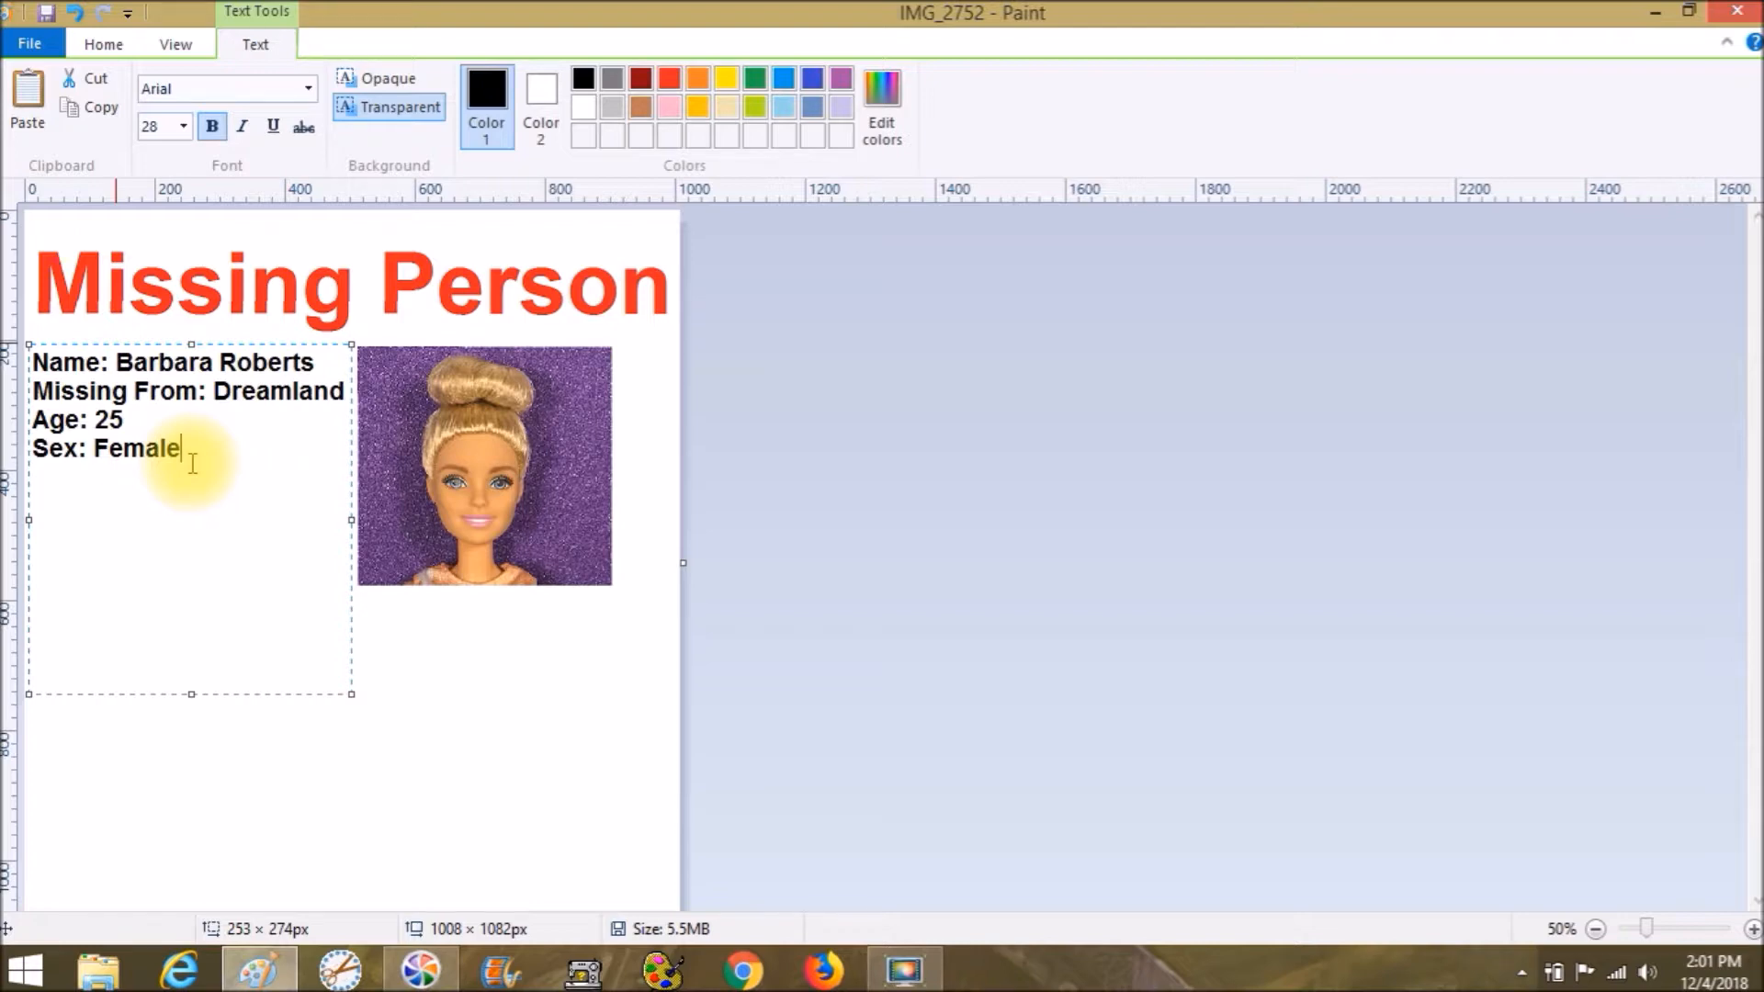
Add the lines "Height: 6'2"" and "Weight/Build: Thin" to the details text.
key(Return)
text(Height:)
text(6)
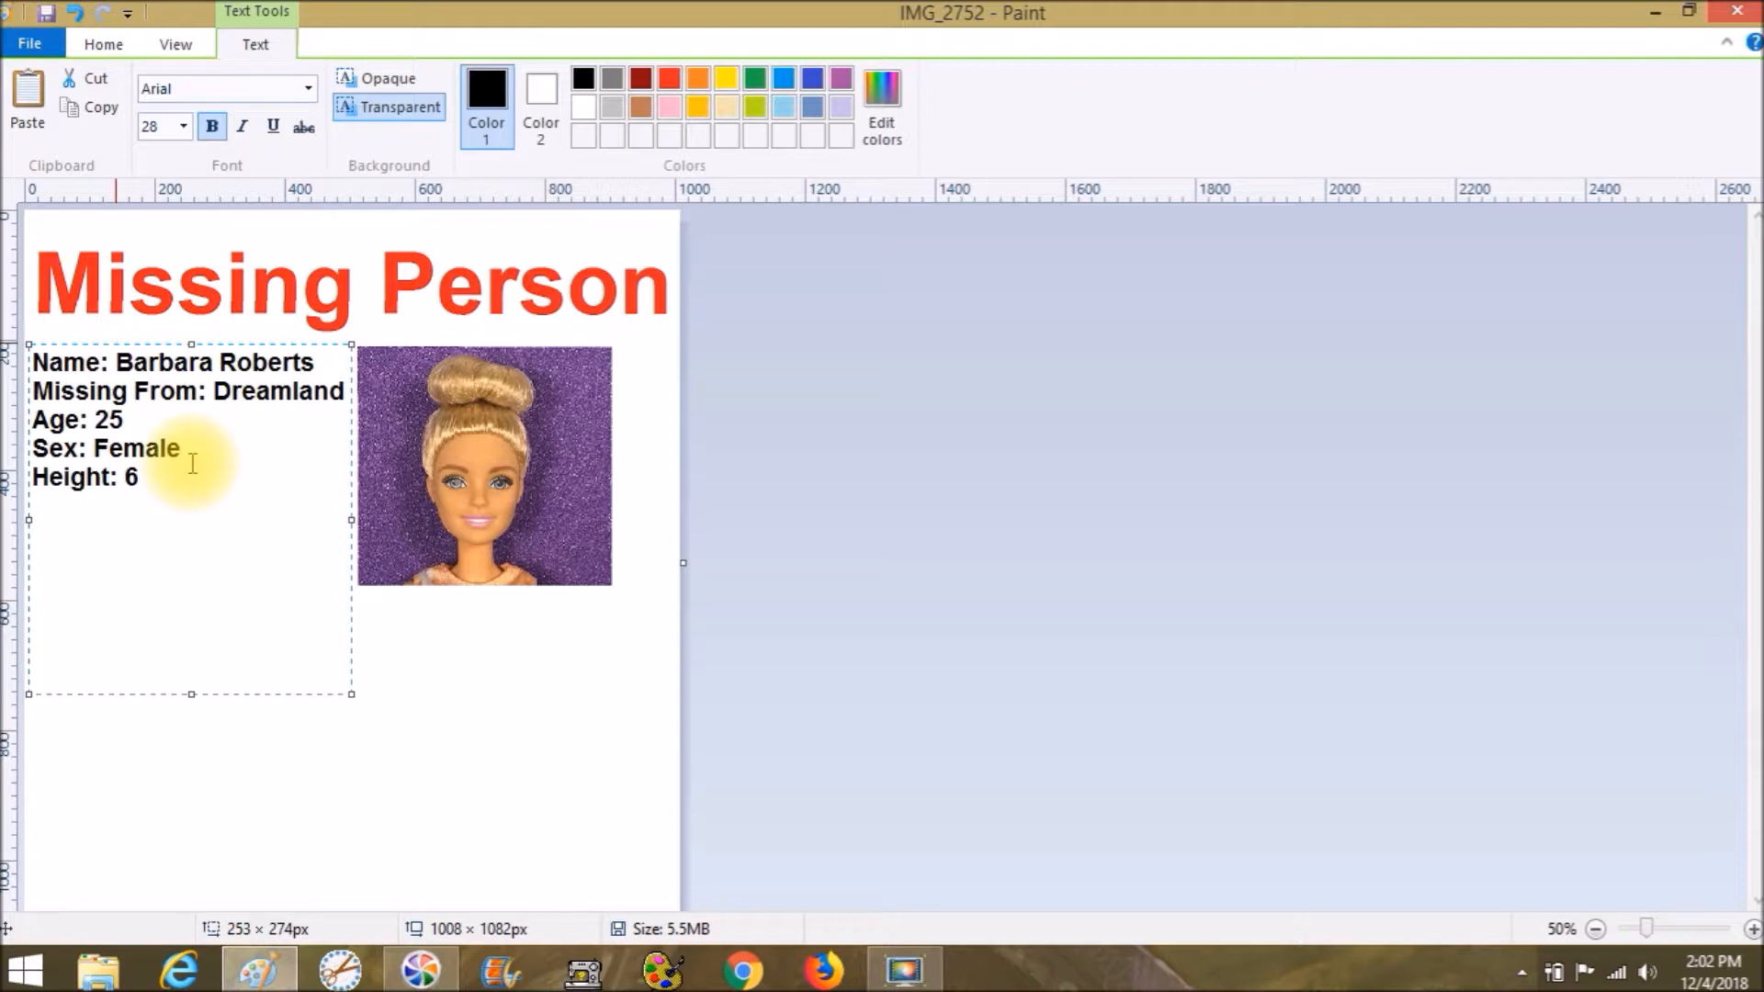
text('2")
key(Return)
text(Weight)
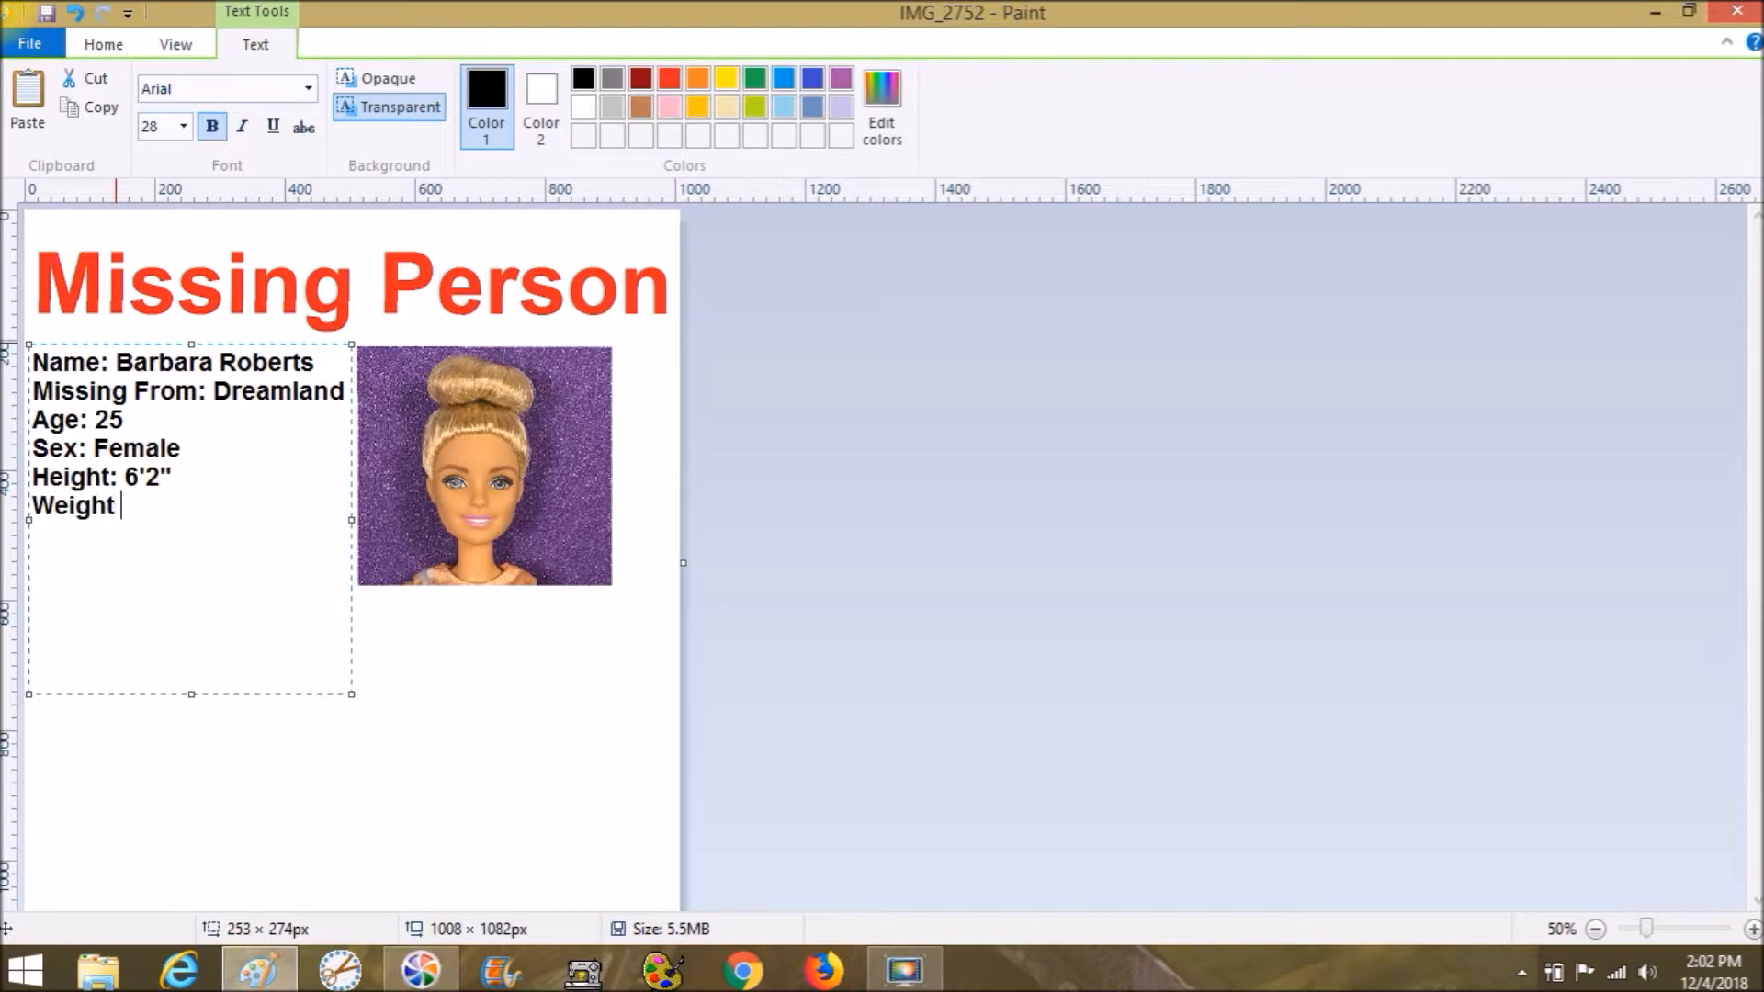
key(BackSpace)
text(/)
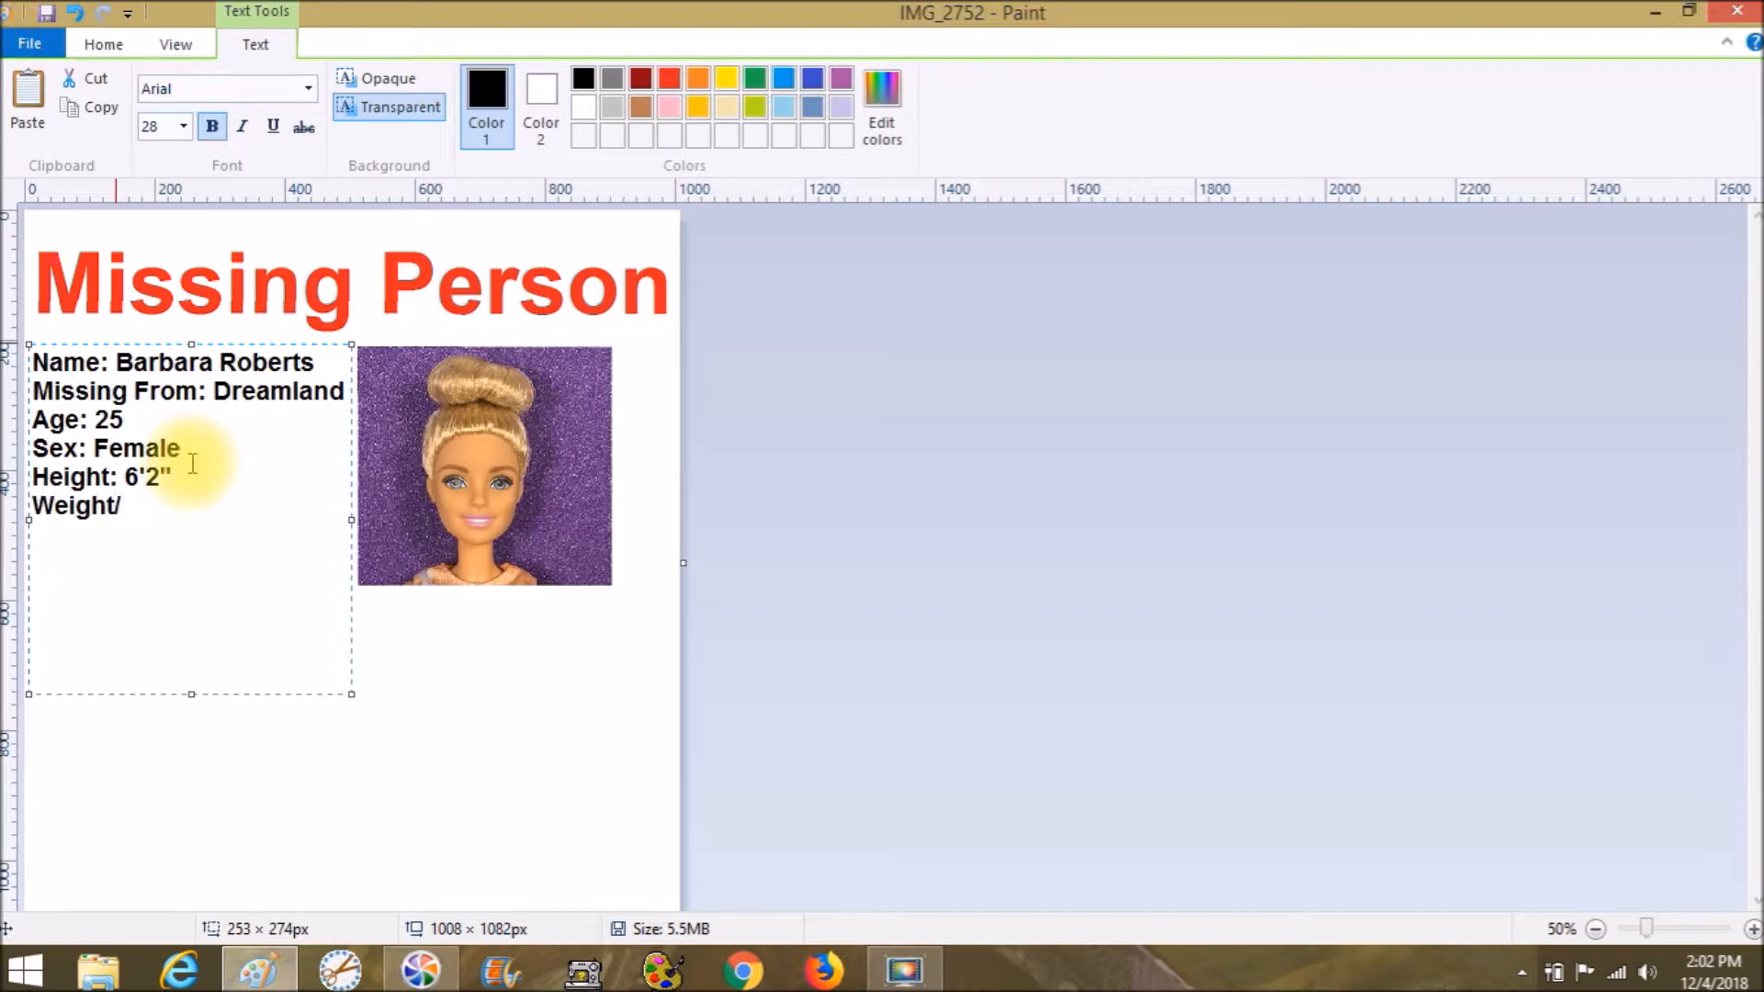
text(Build: Thin)
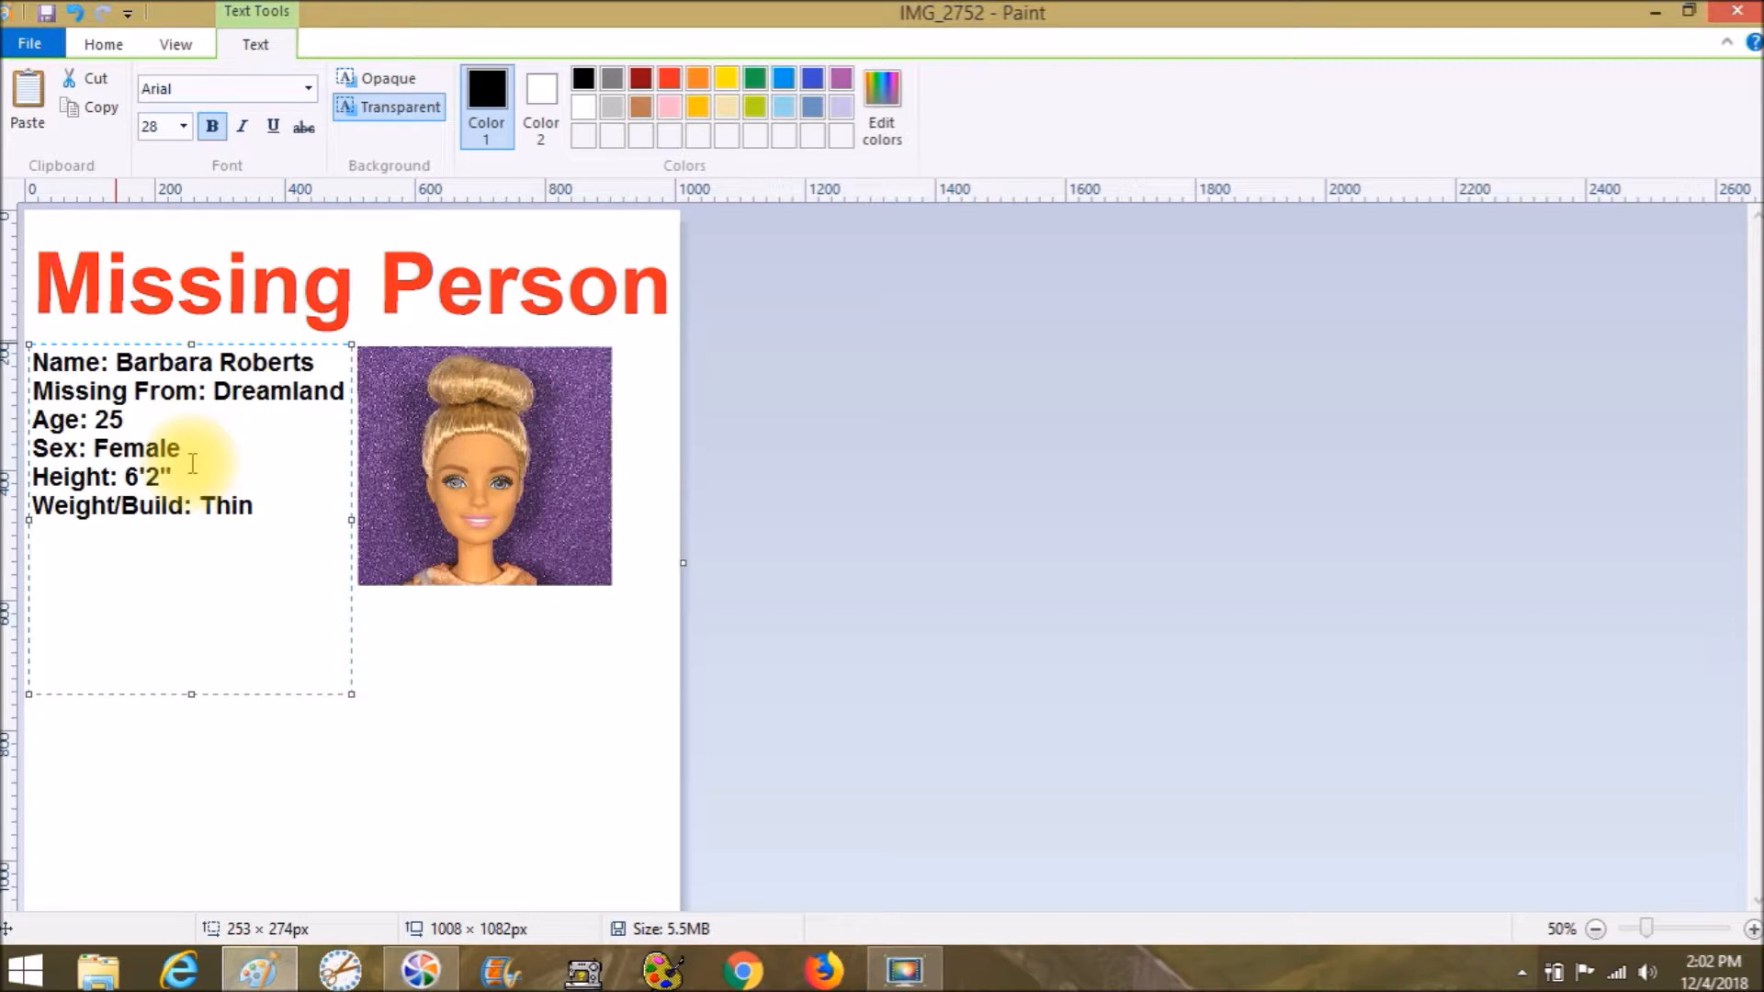
Add the lines "Eye Color: Blue" and "Hair Color: Blonde Hair" to the details text.
text(Eye Co)
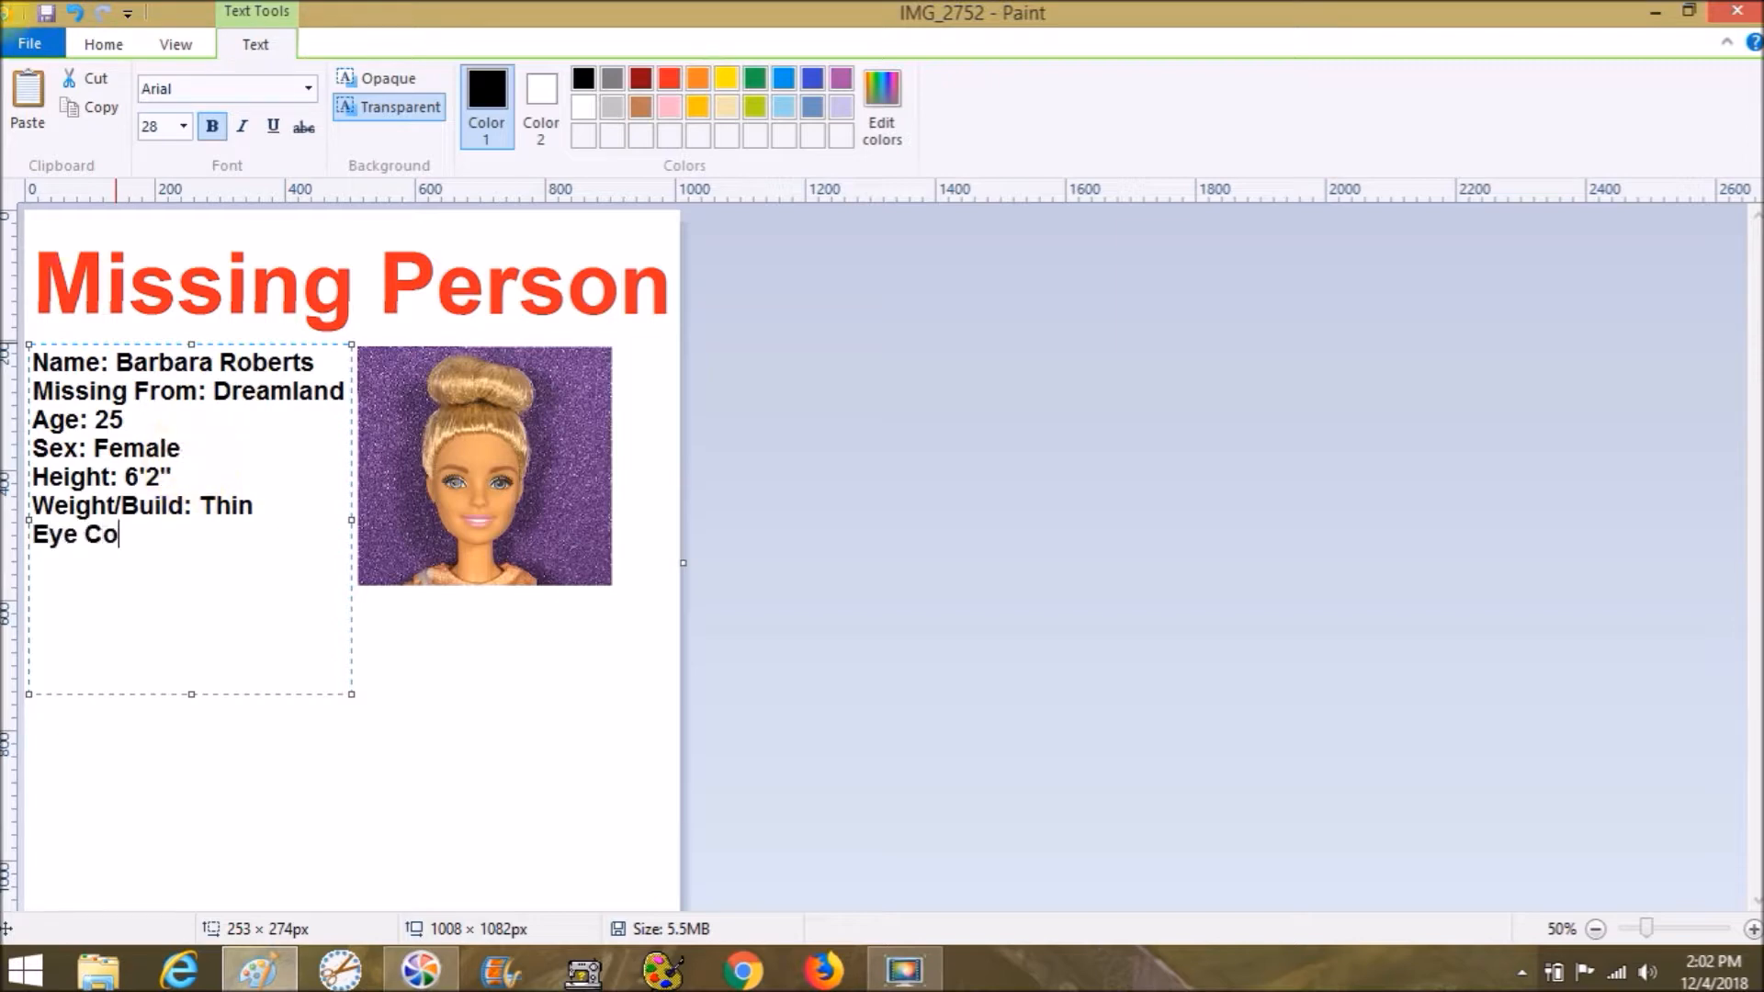
text(lor: Blue)
key(Return)
text(Hair Color)
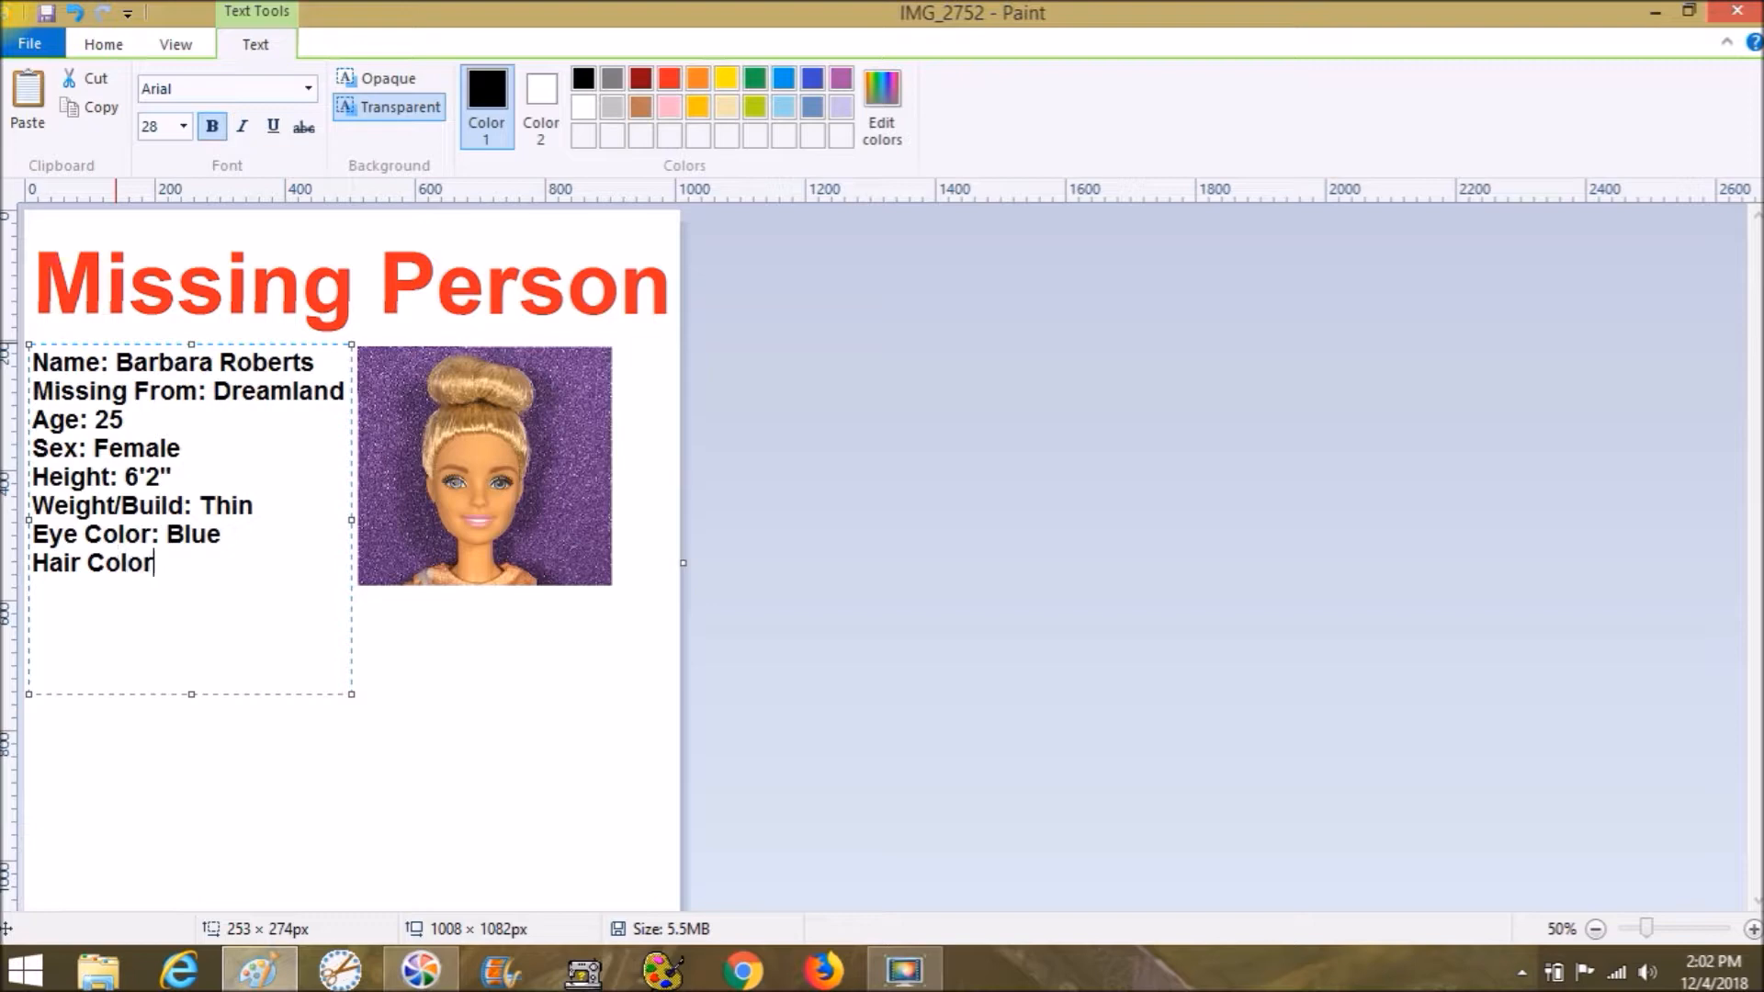
text(: B)
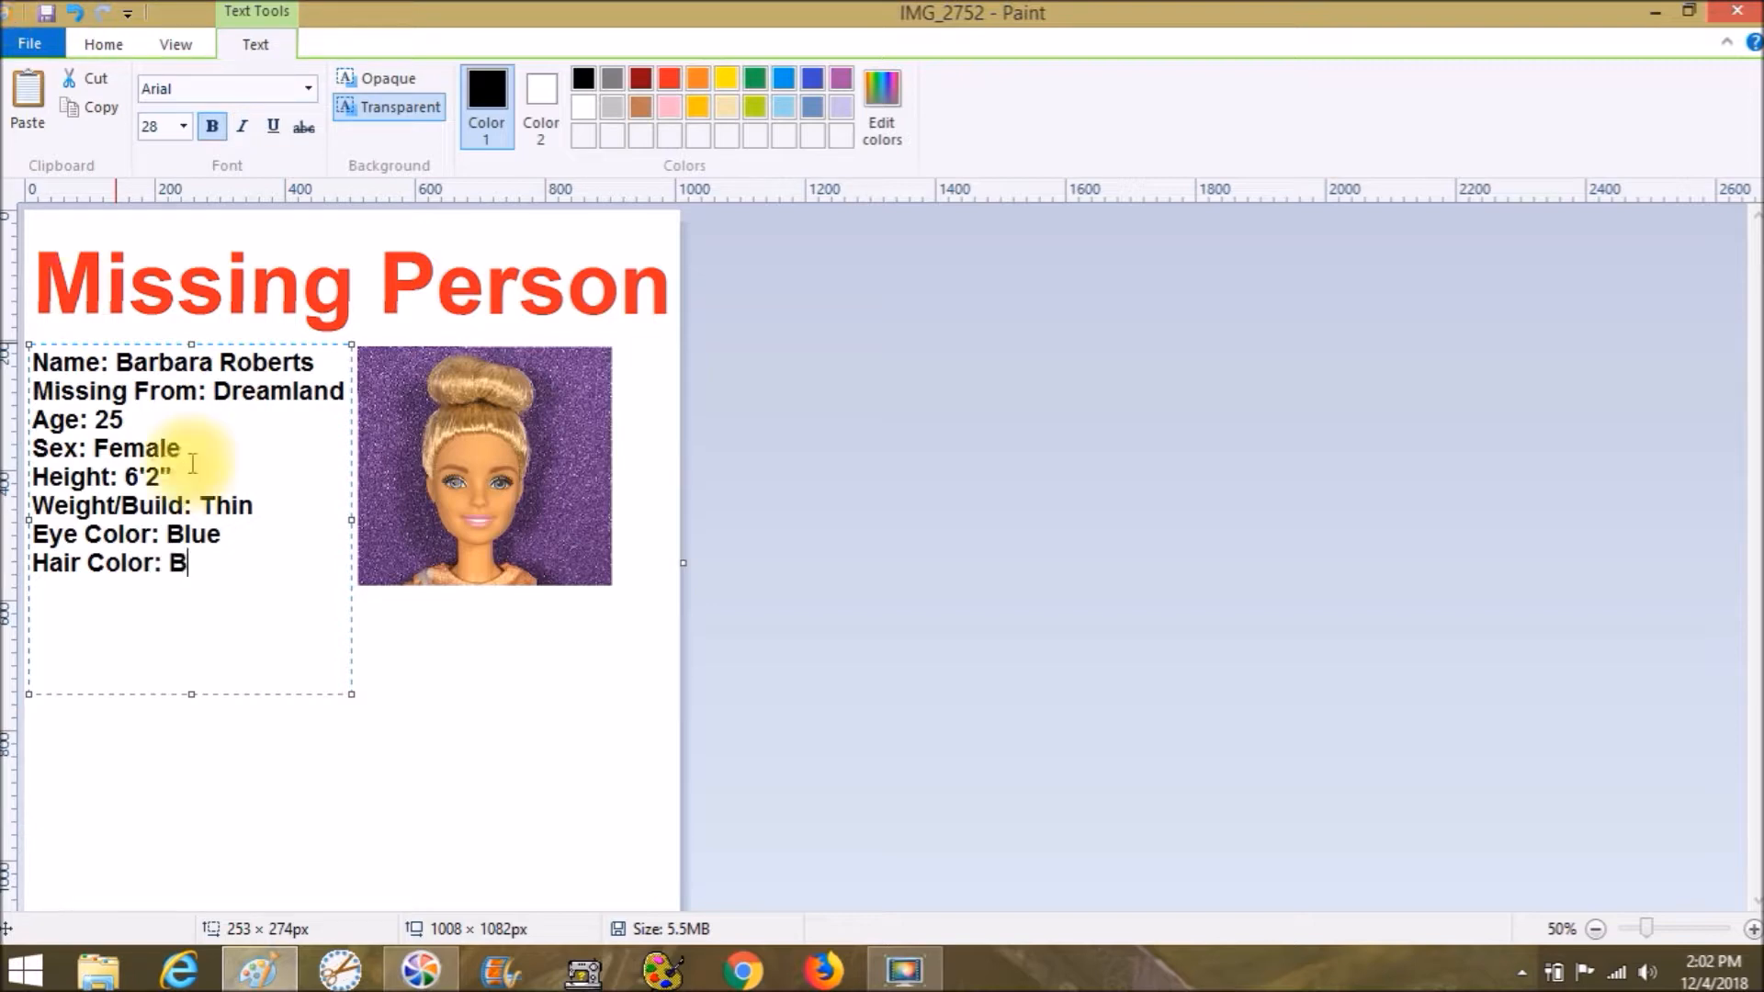
text(londe Hair)
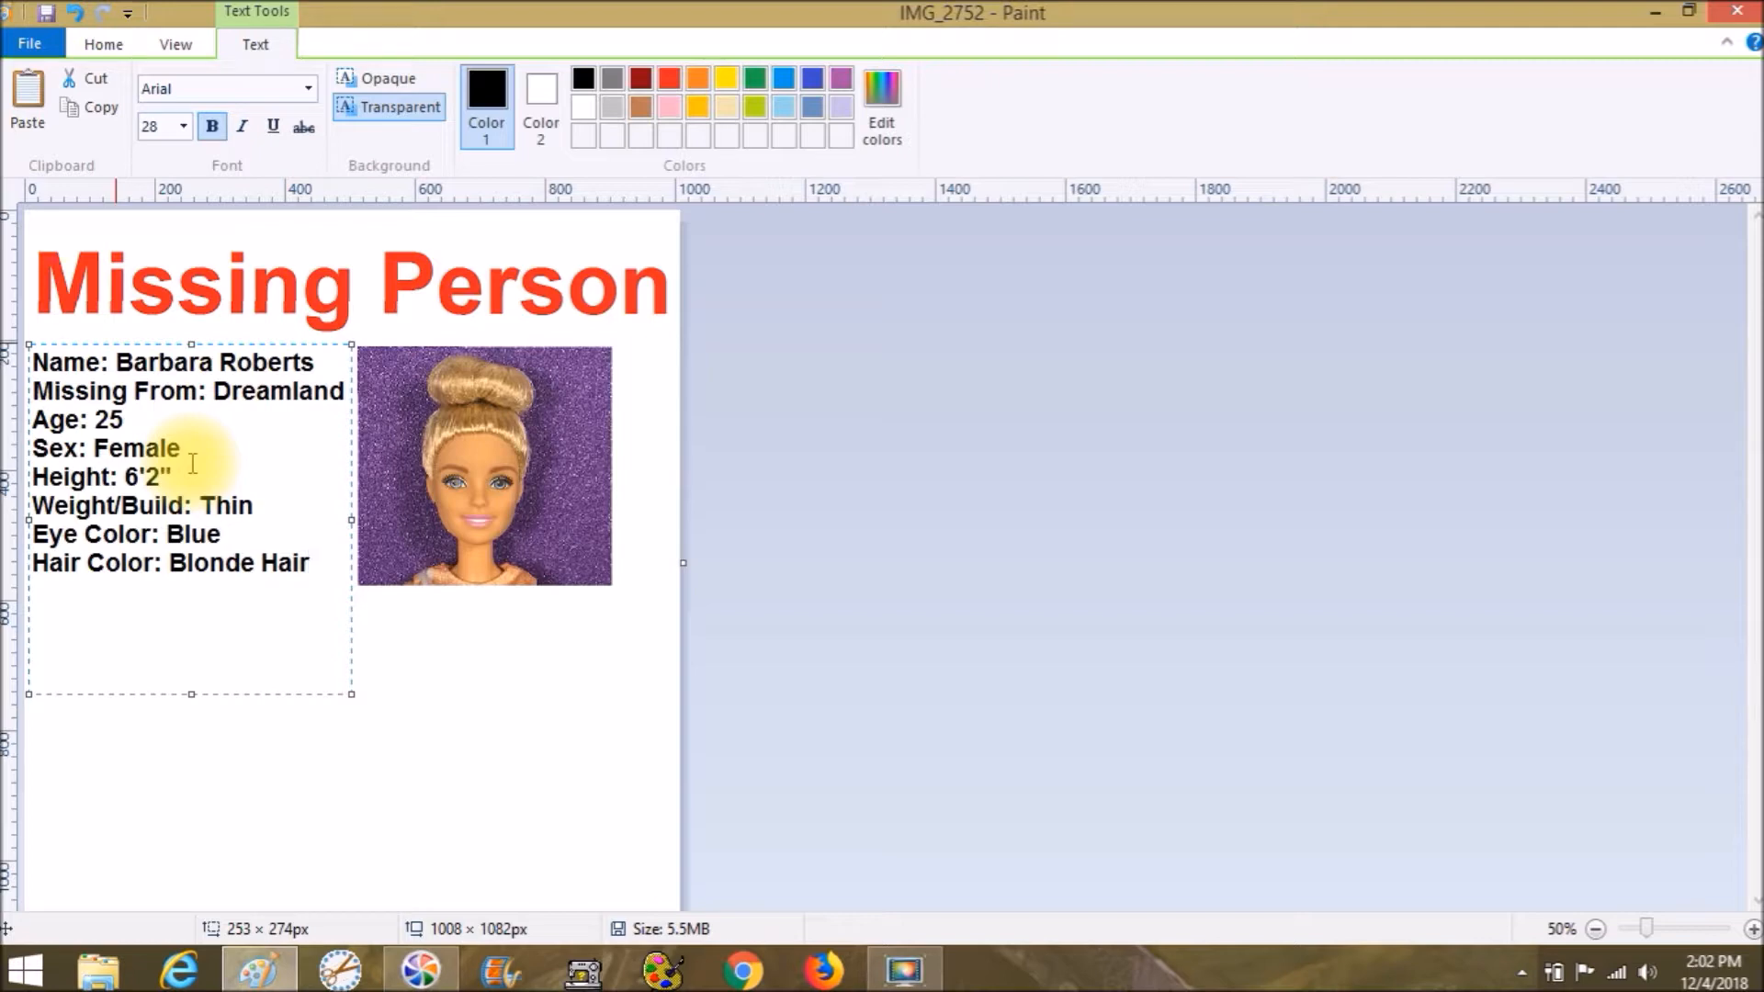
Add the line "Ethnicity: White", shorten the text box to about 253 × 218 px and commit the details text.
key(Return)
text(Et)
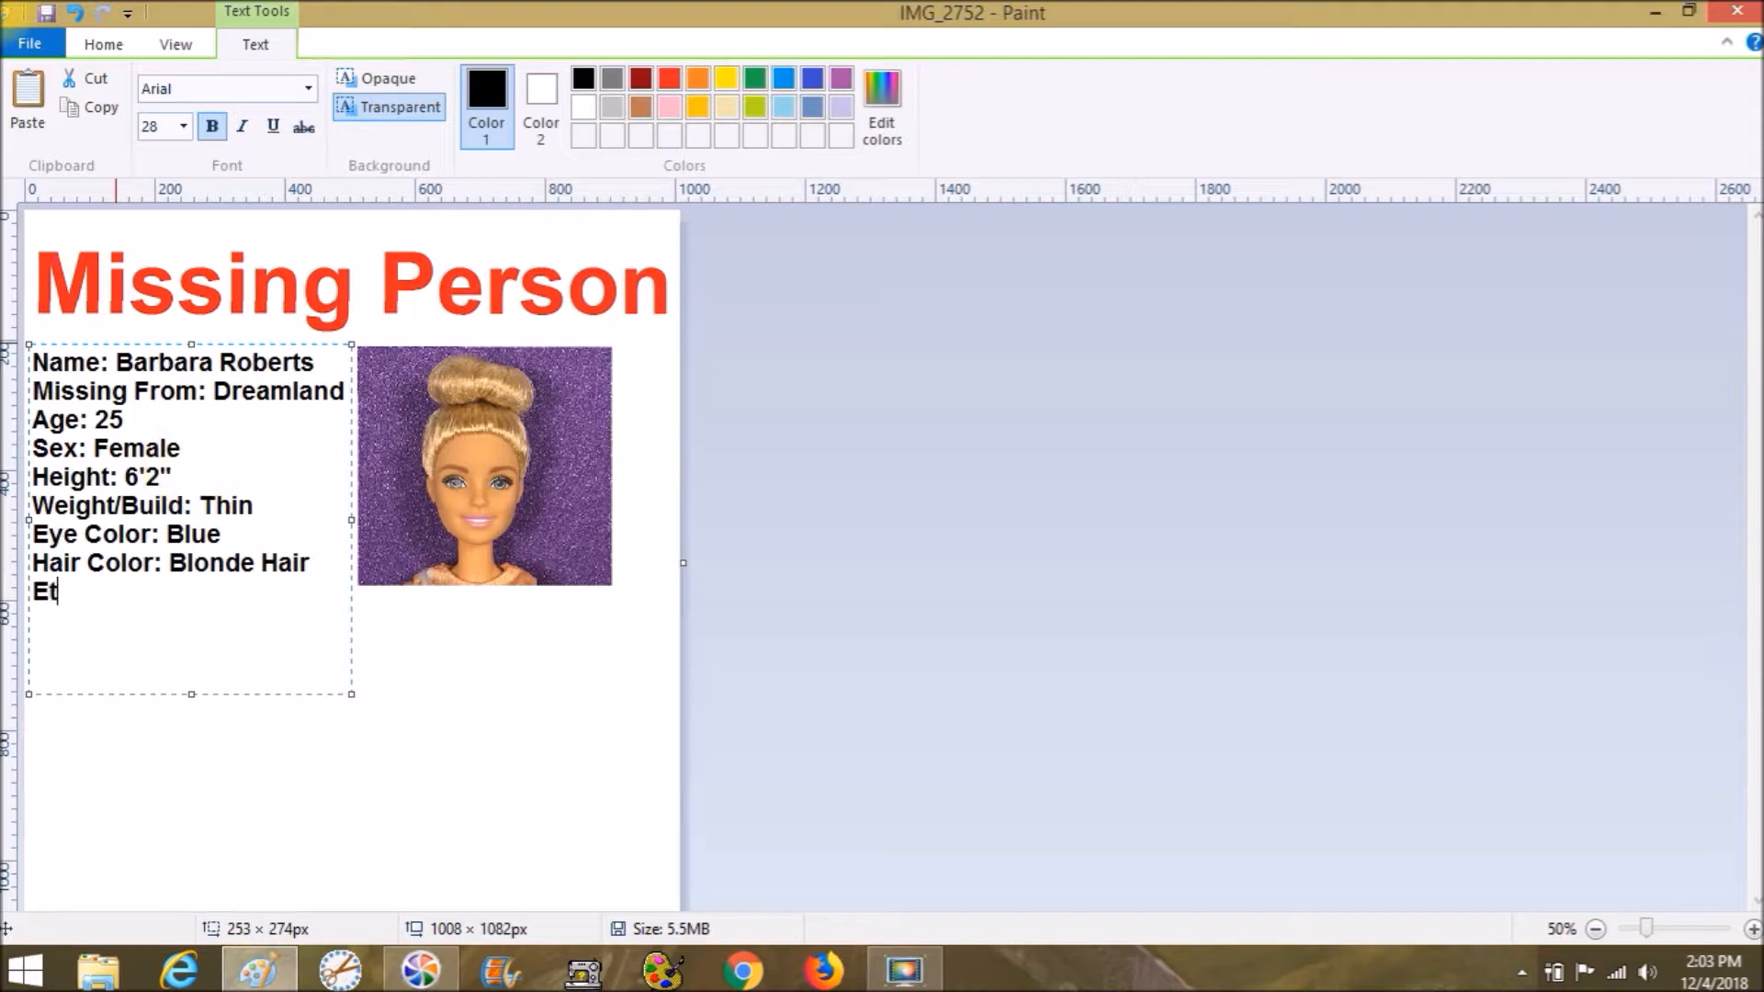
text(hnicity: )
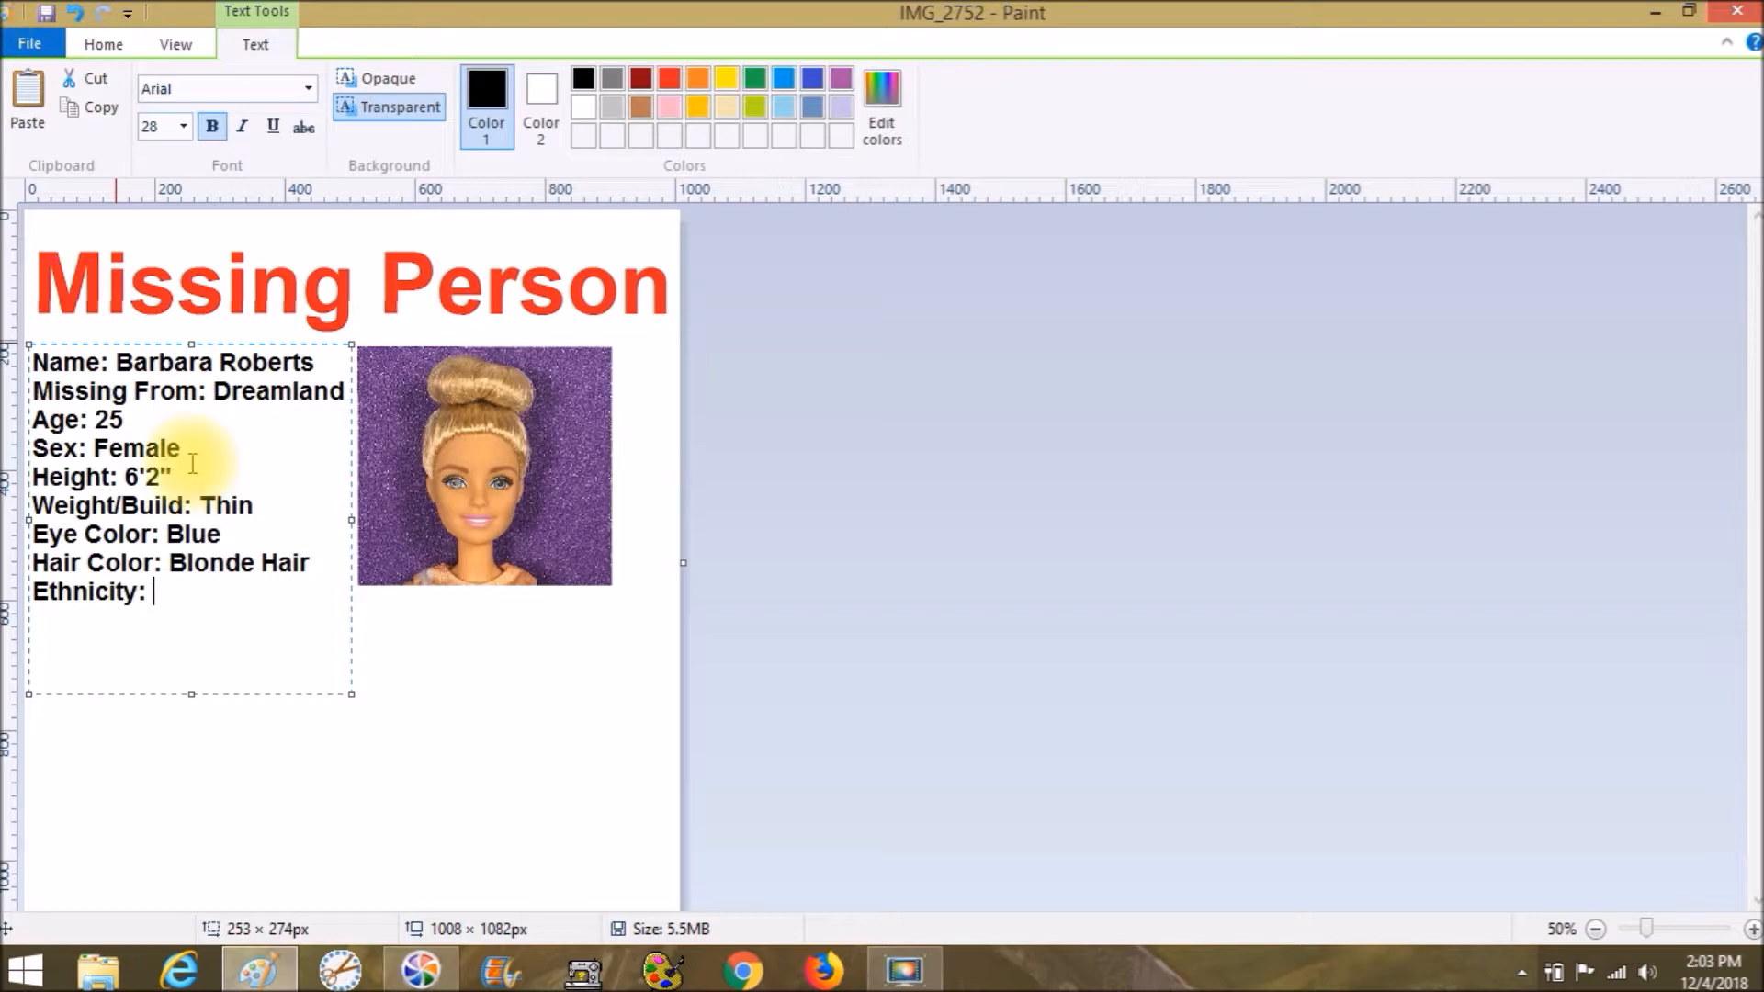
text(White)
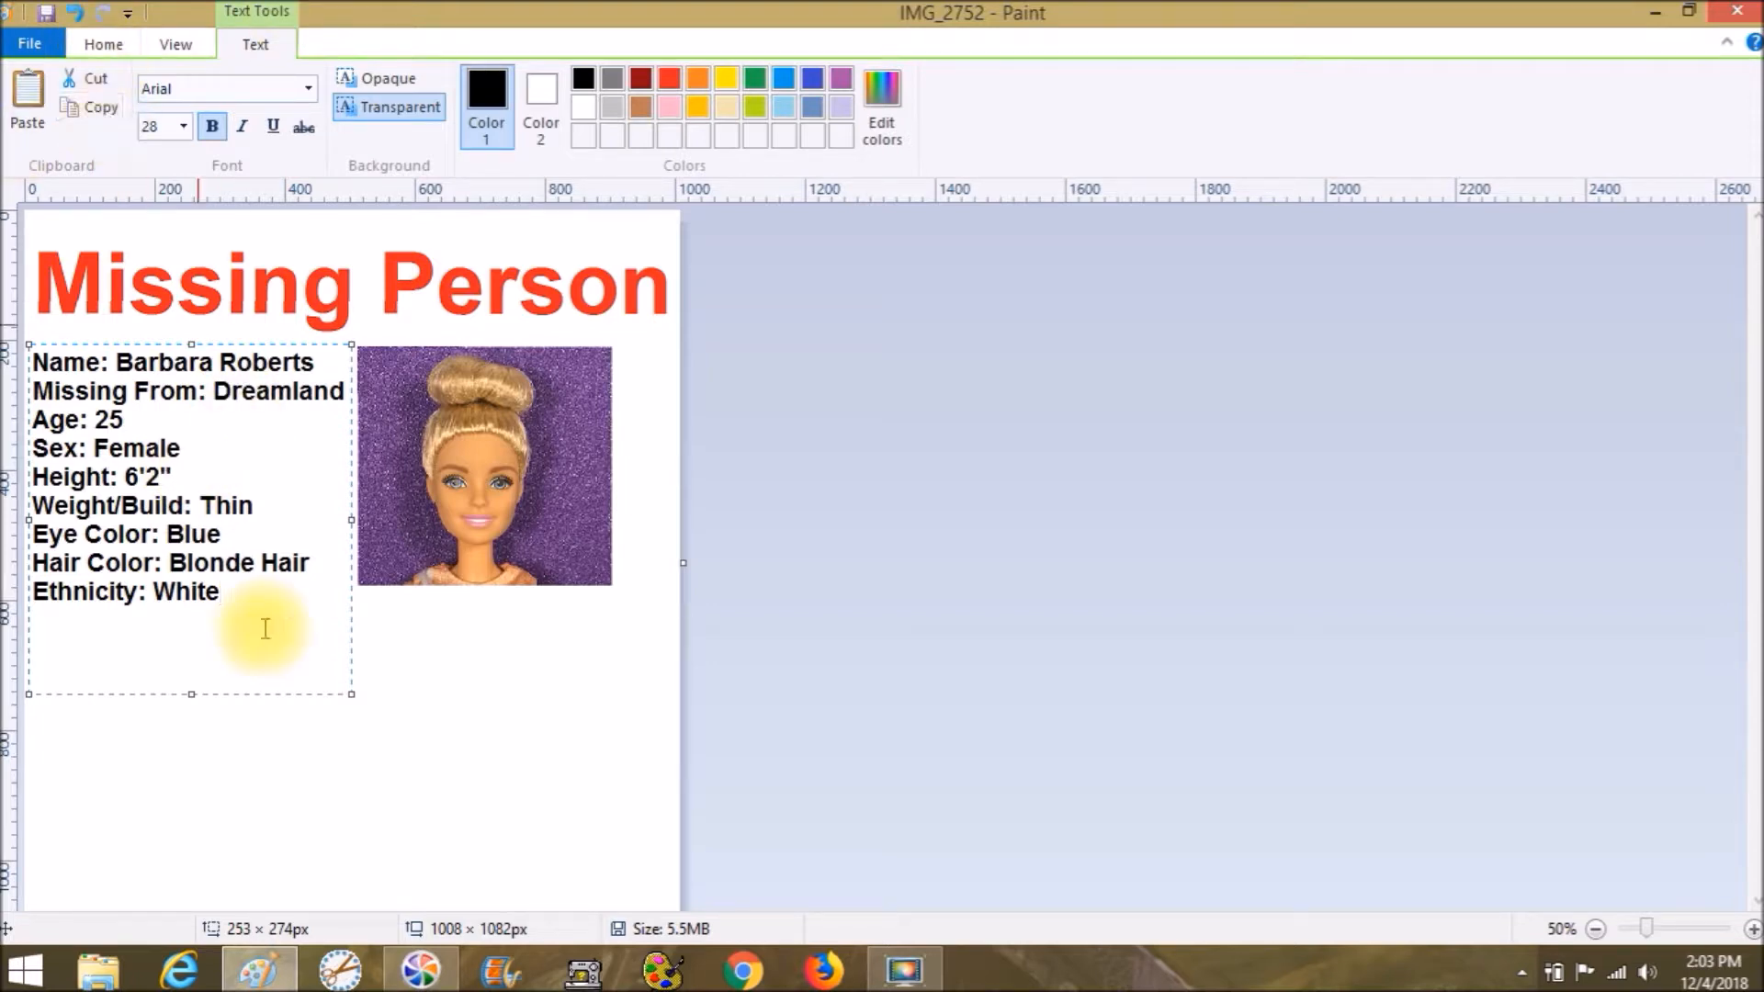
drag(195, 694, 182, 622)
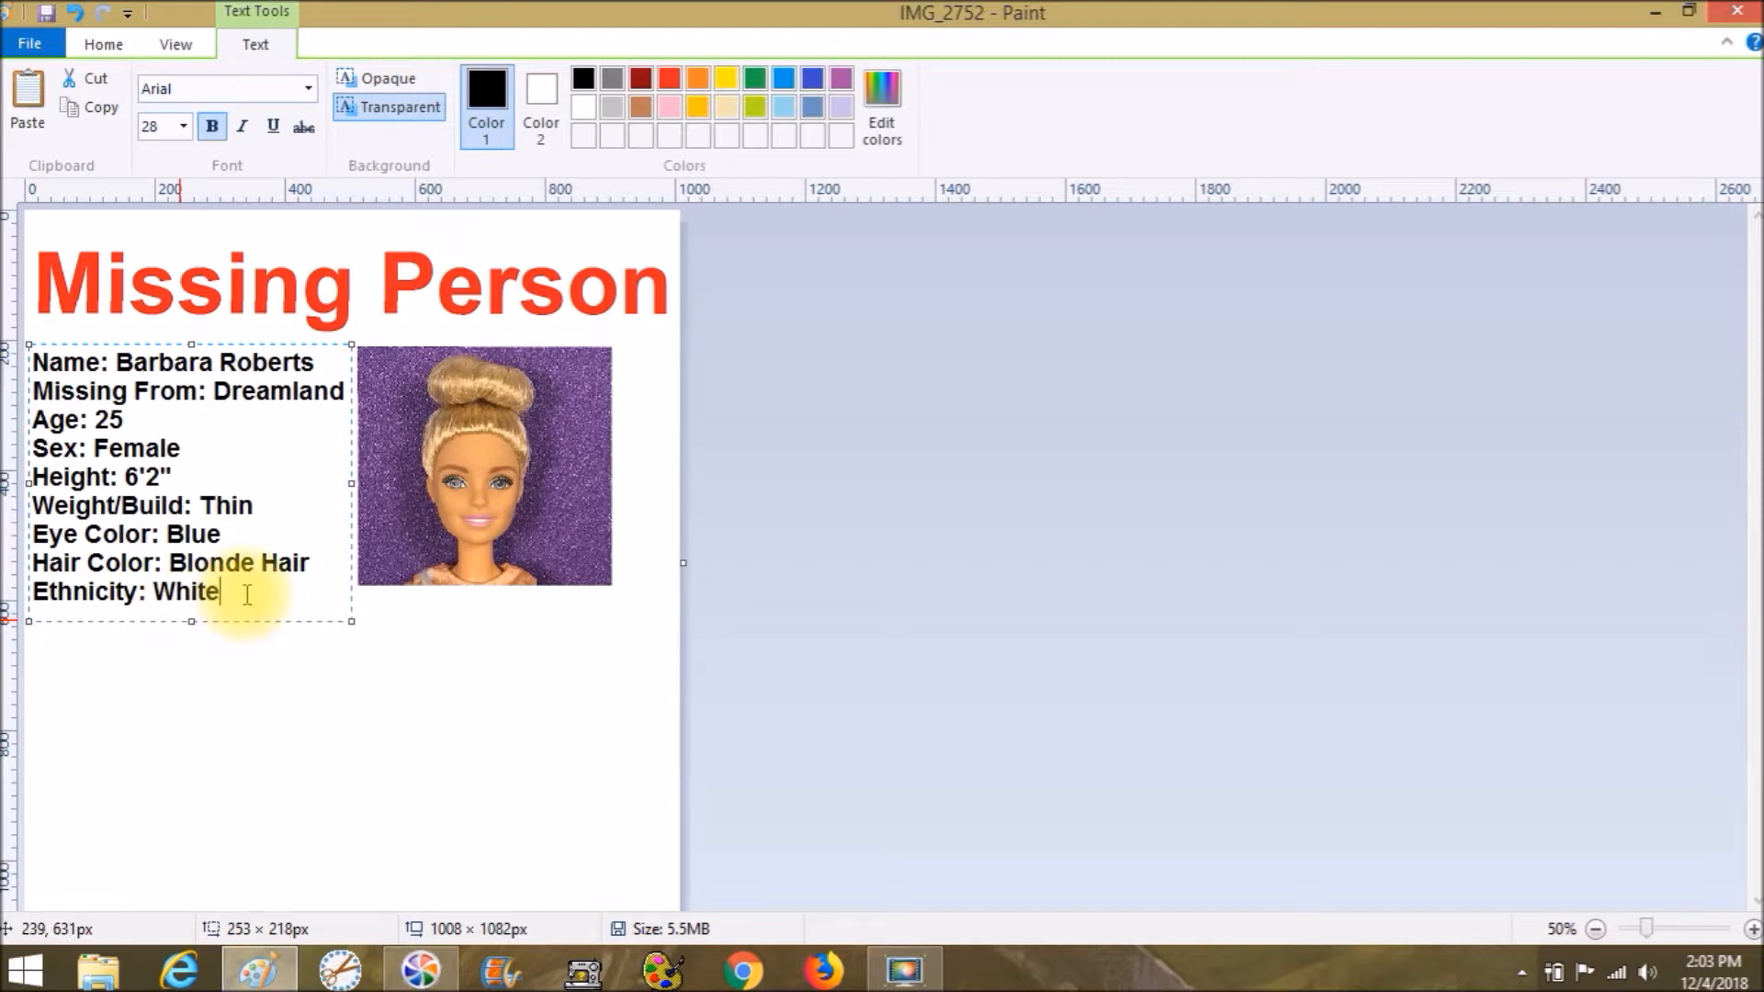
click(331, 657)
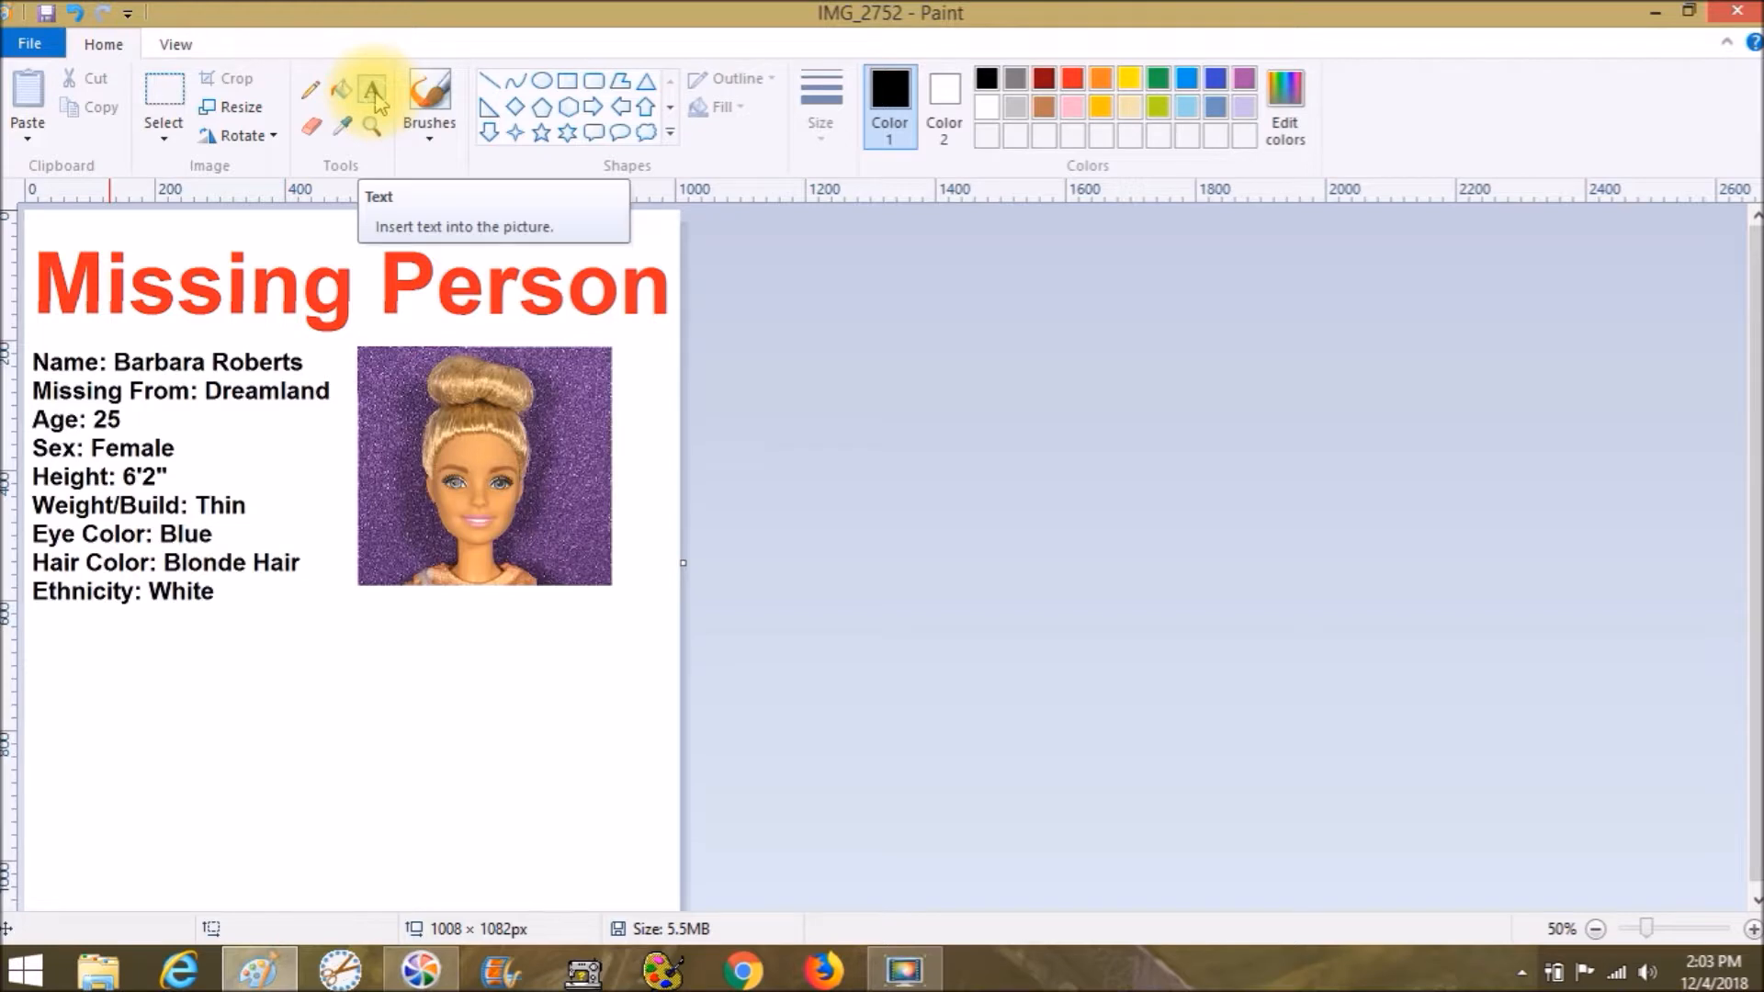
Start a text box below the details with bold turned off and enlarge it to about 459 × 116 px.
click(50, 643)
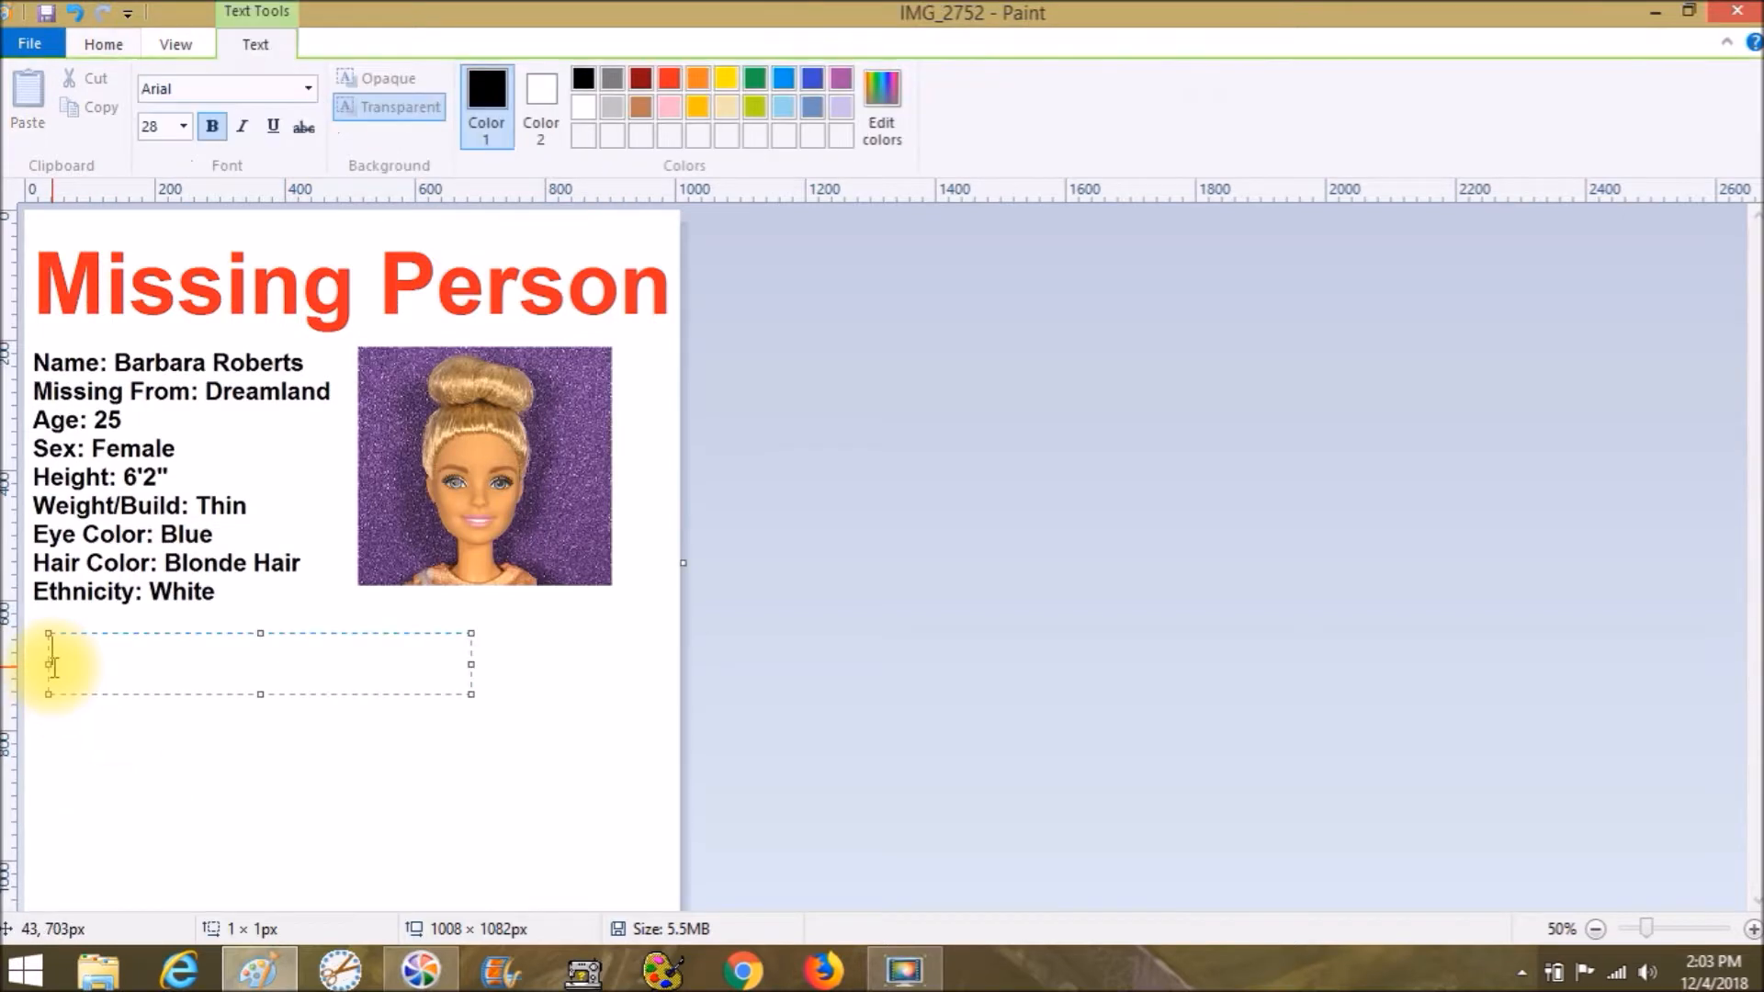
click(217, 128)
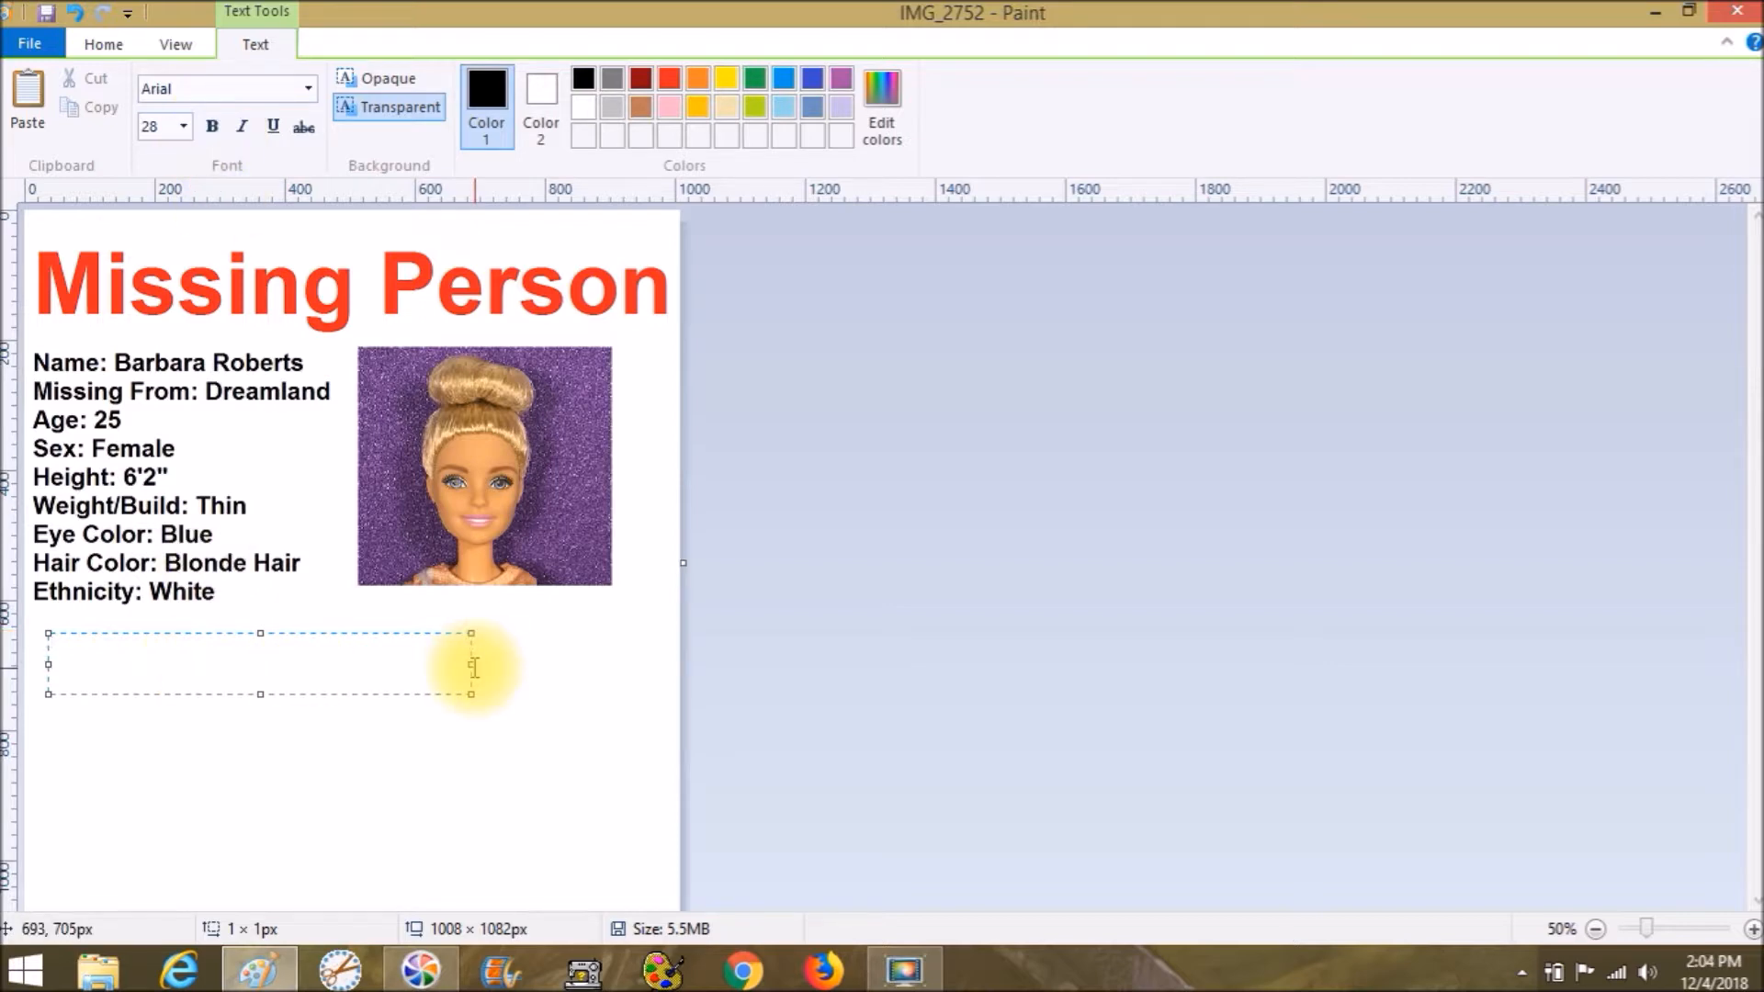
drag(473, 666, 603, 668)
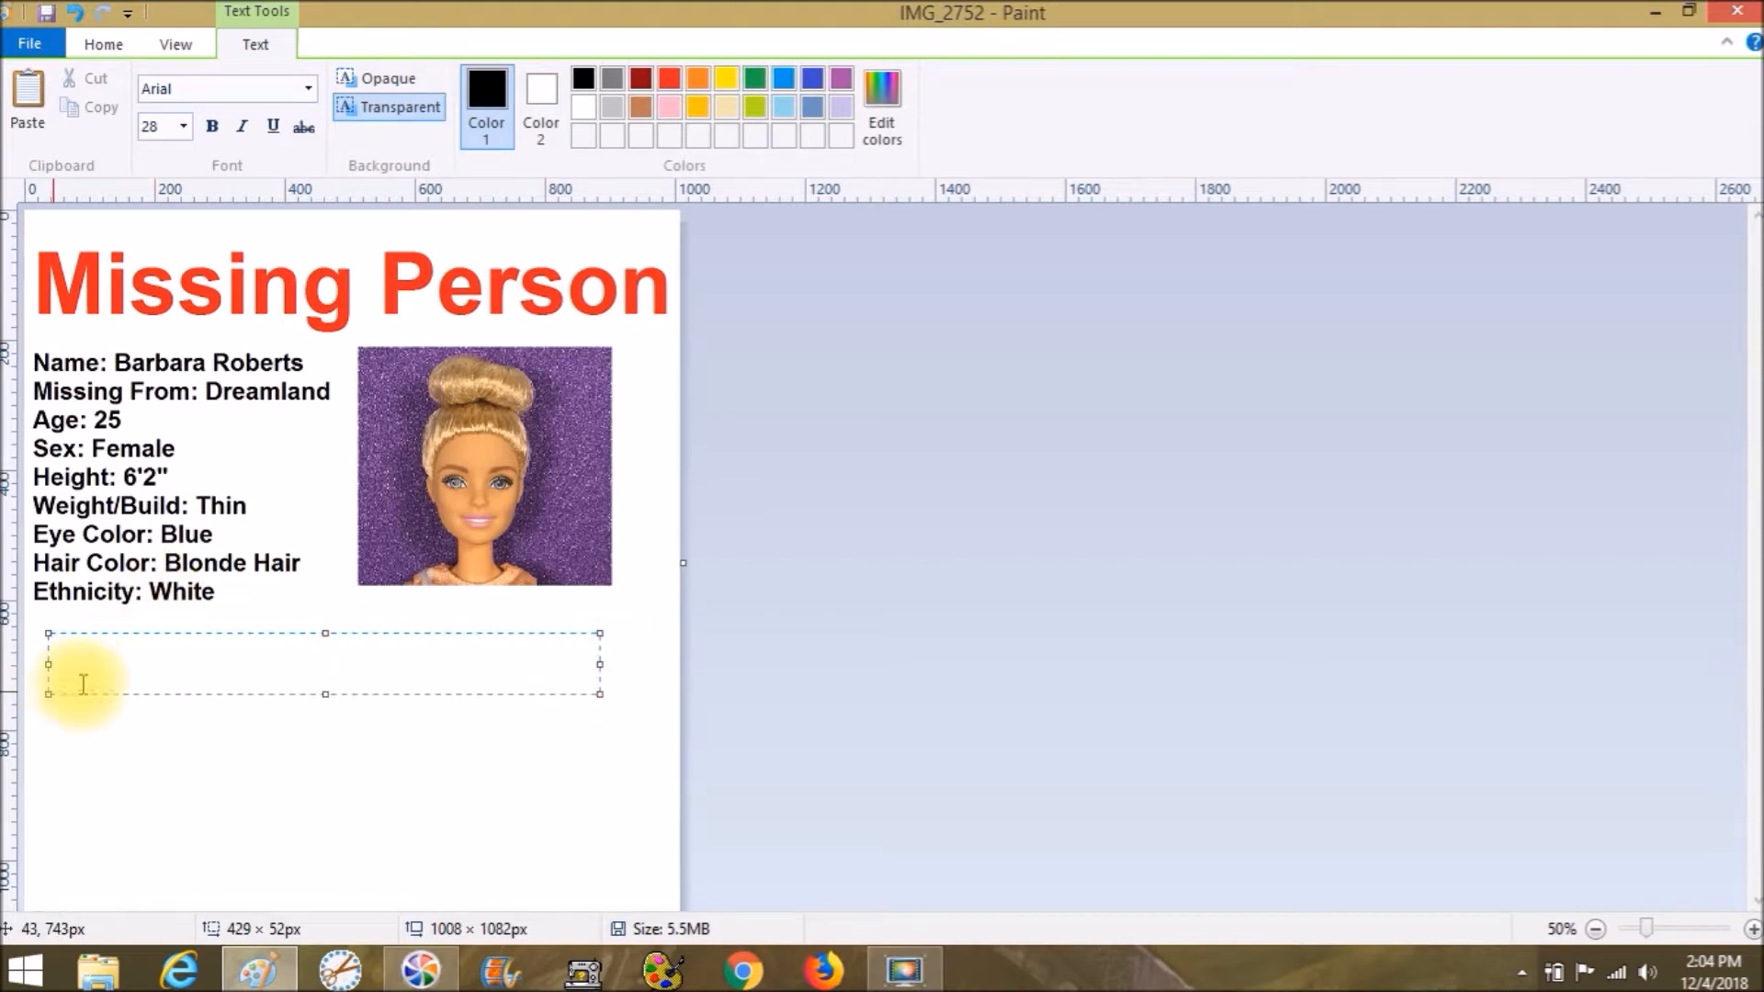
drag(326, 694, 333, 778)
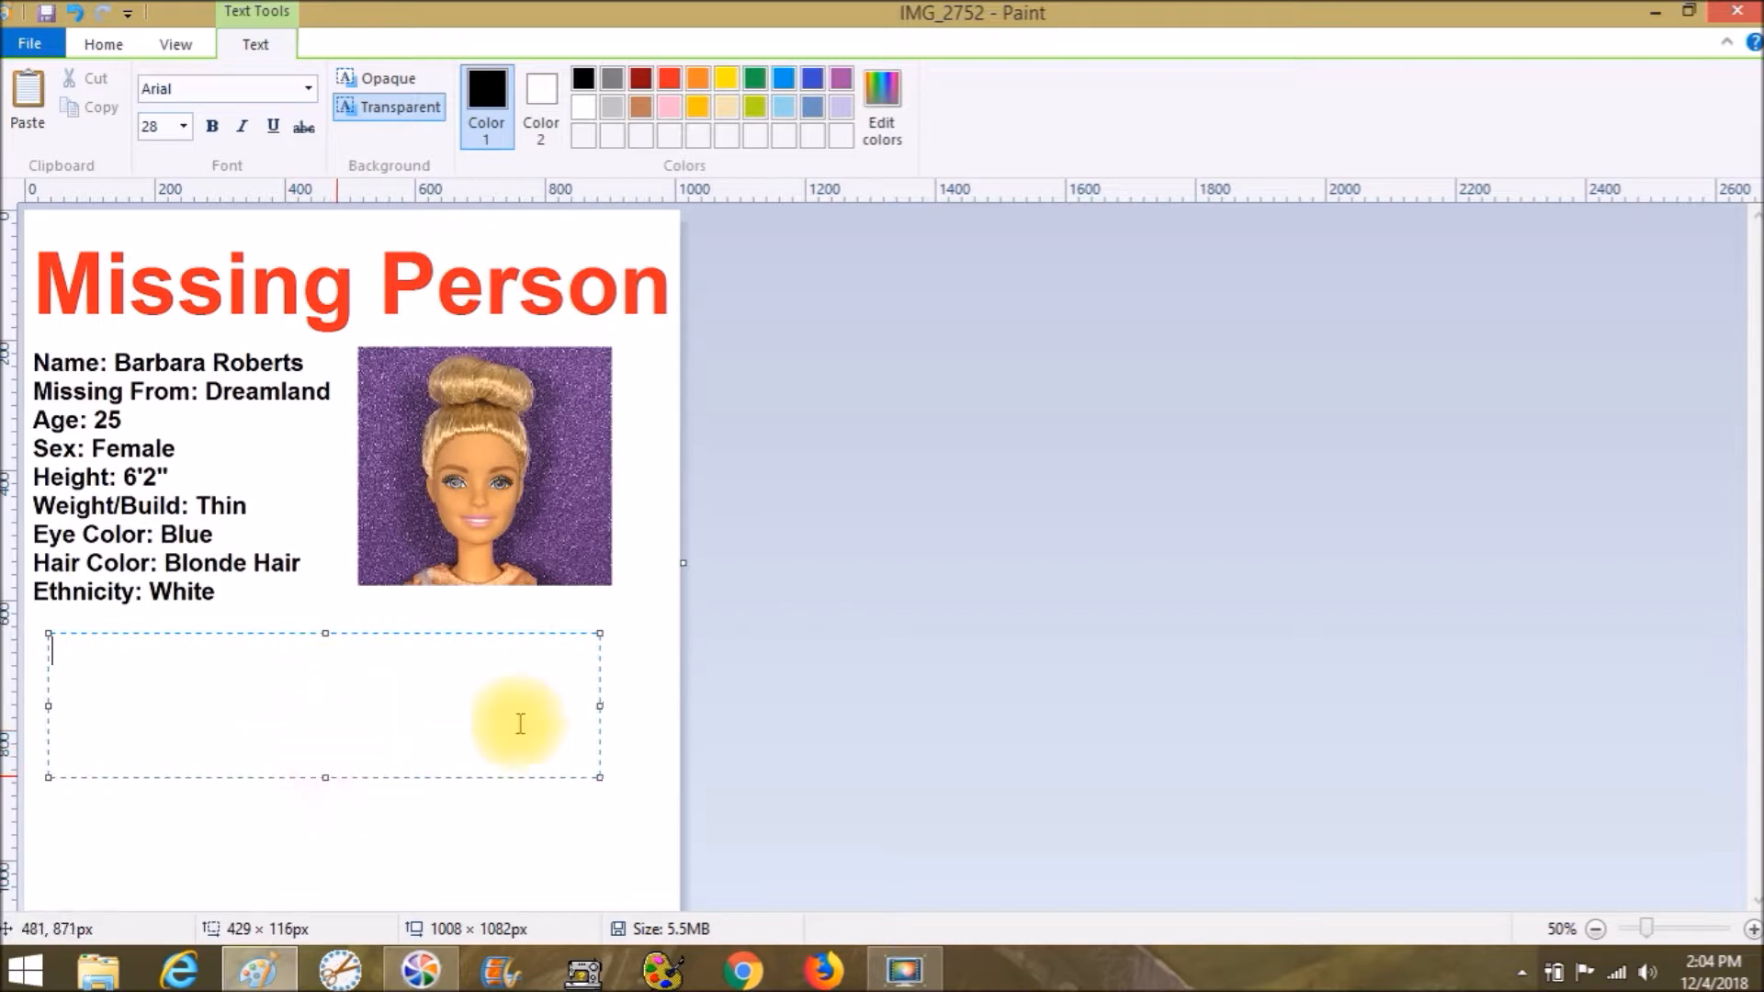
drag(602, 706, 640, 704)
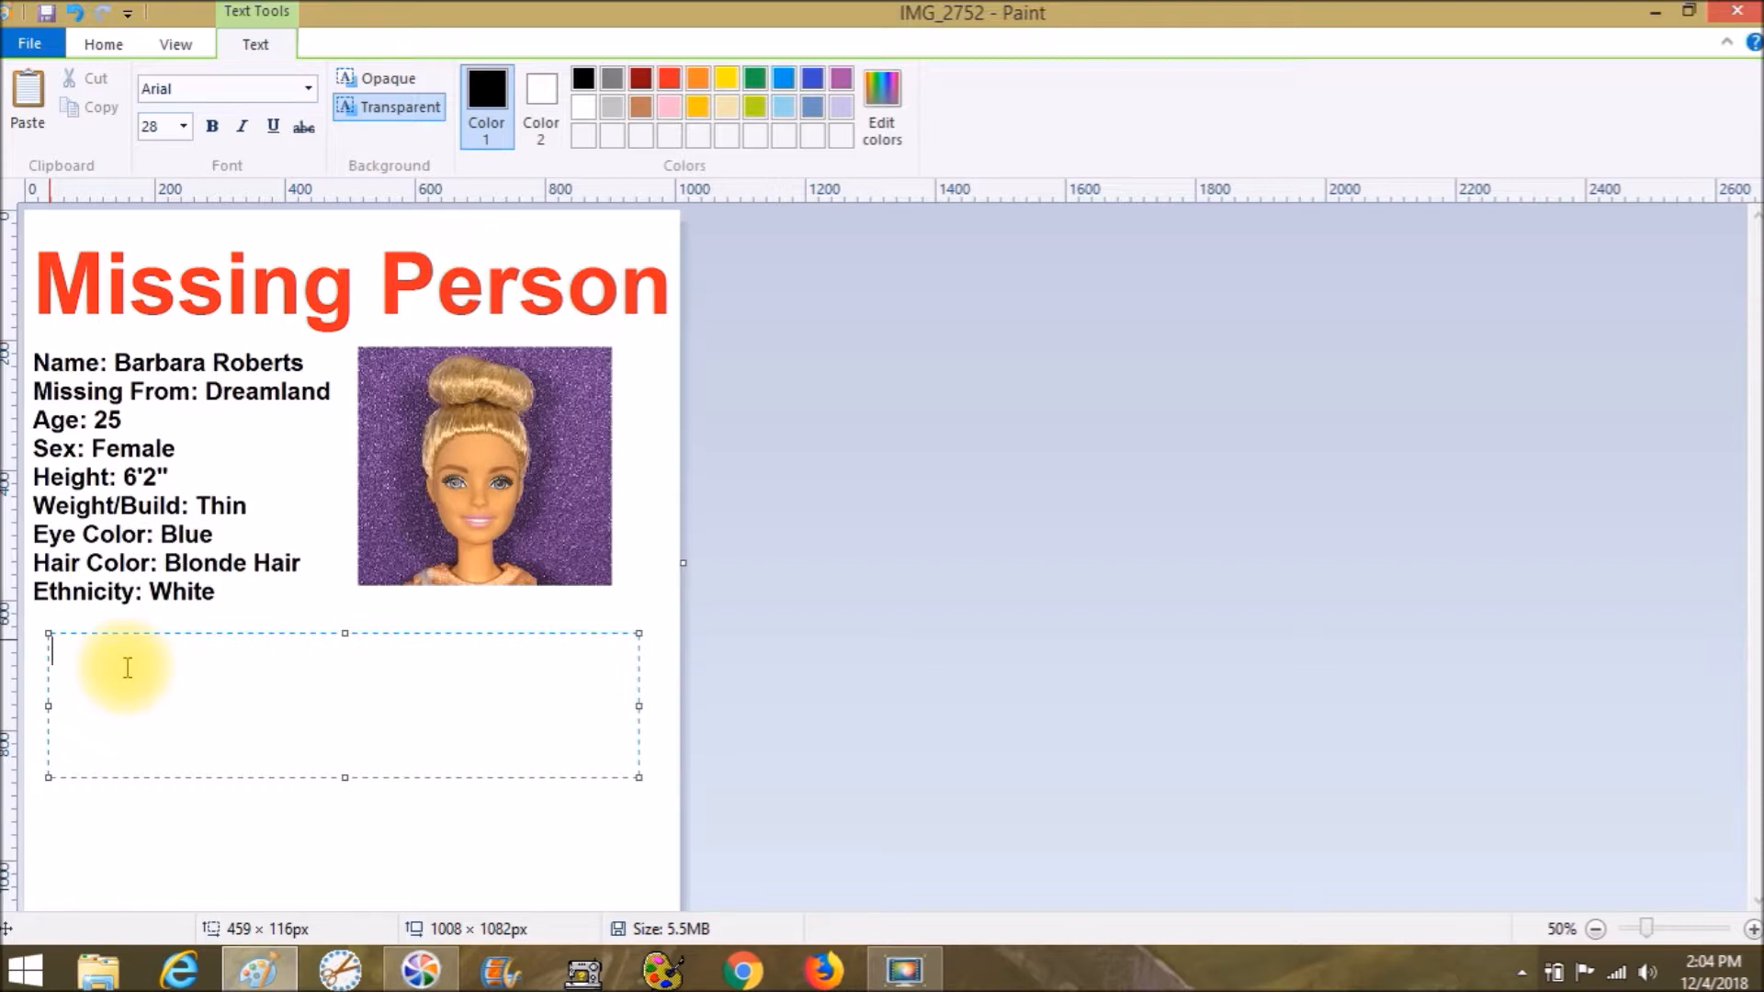
Begin the description paragraph with "Barbie went to a friend's house and told her parents she was camping".
text(Barb)
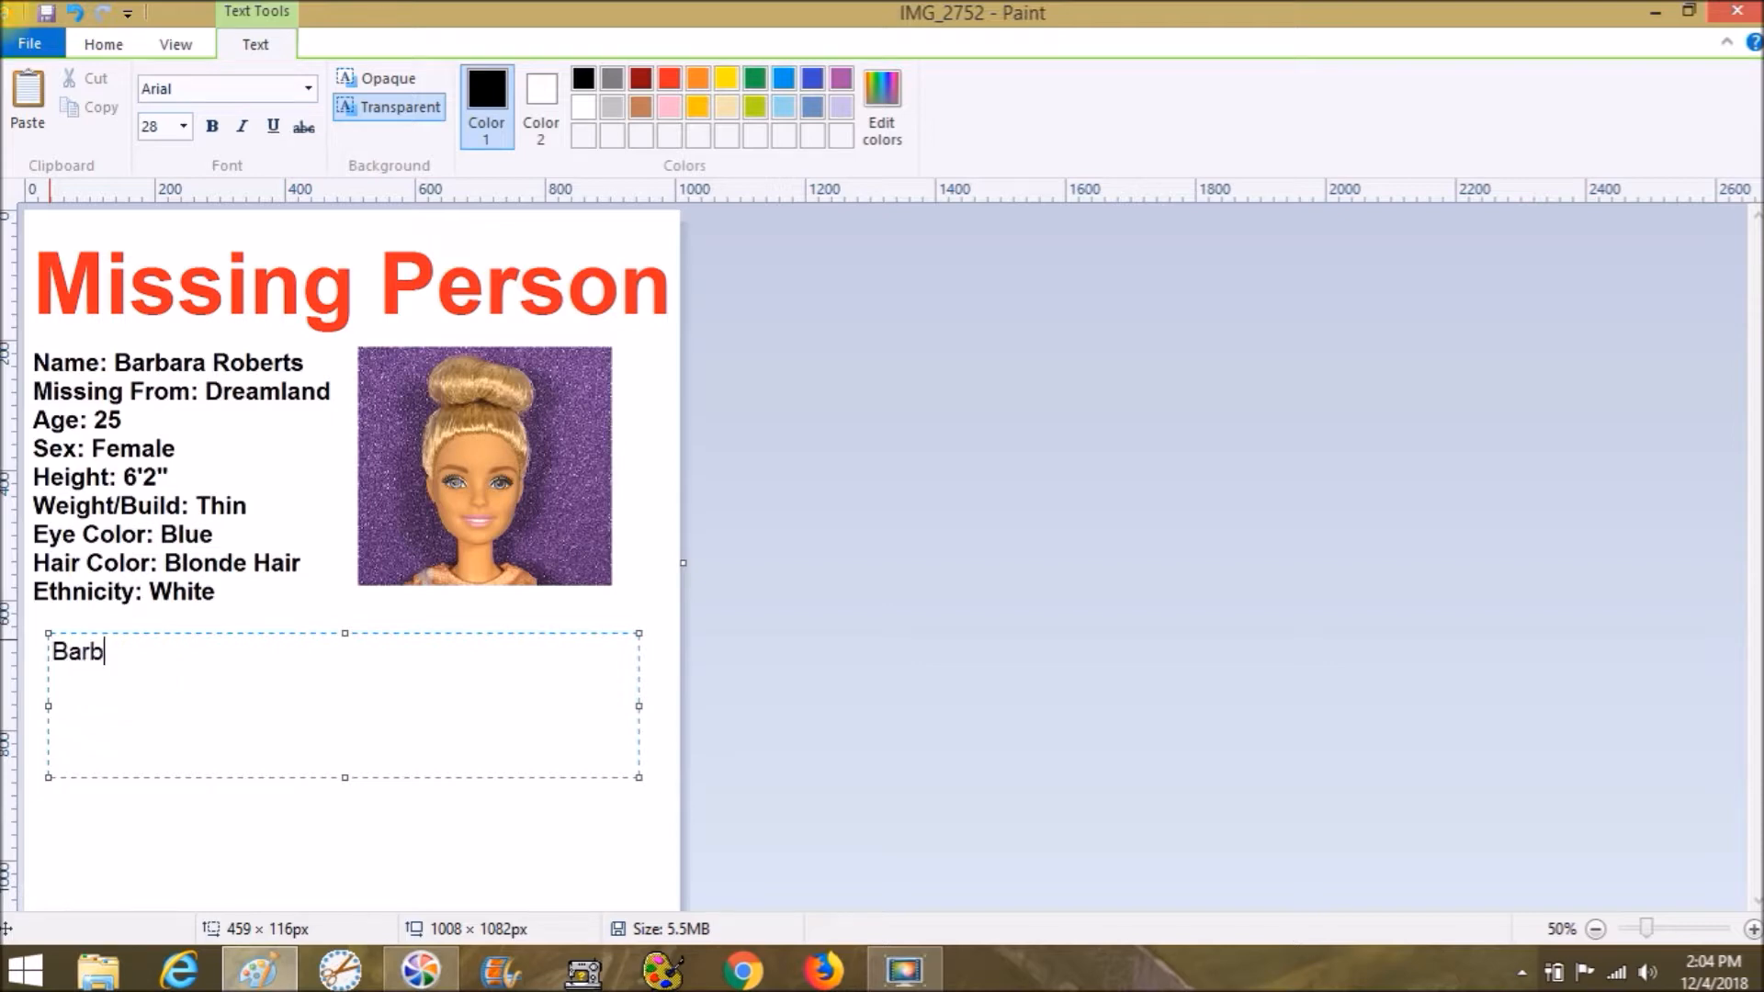
text(ie went to a friend)
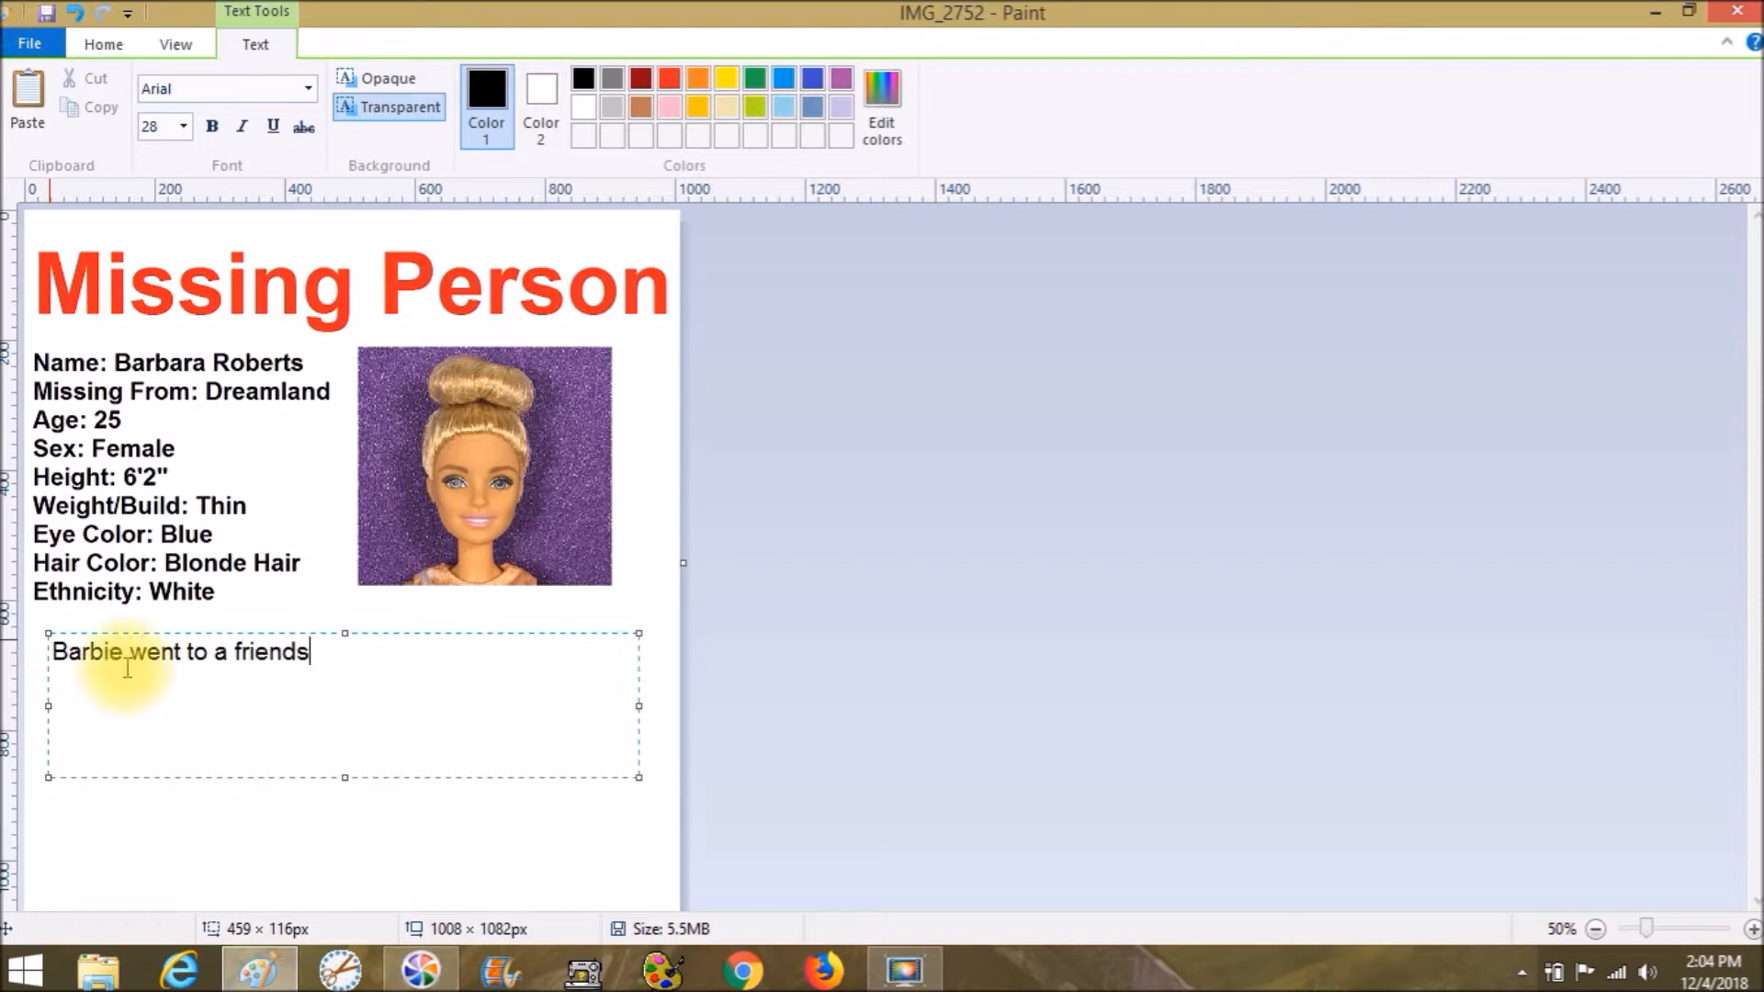
text('s house )
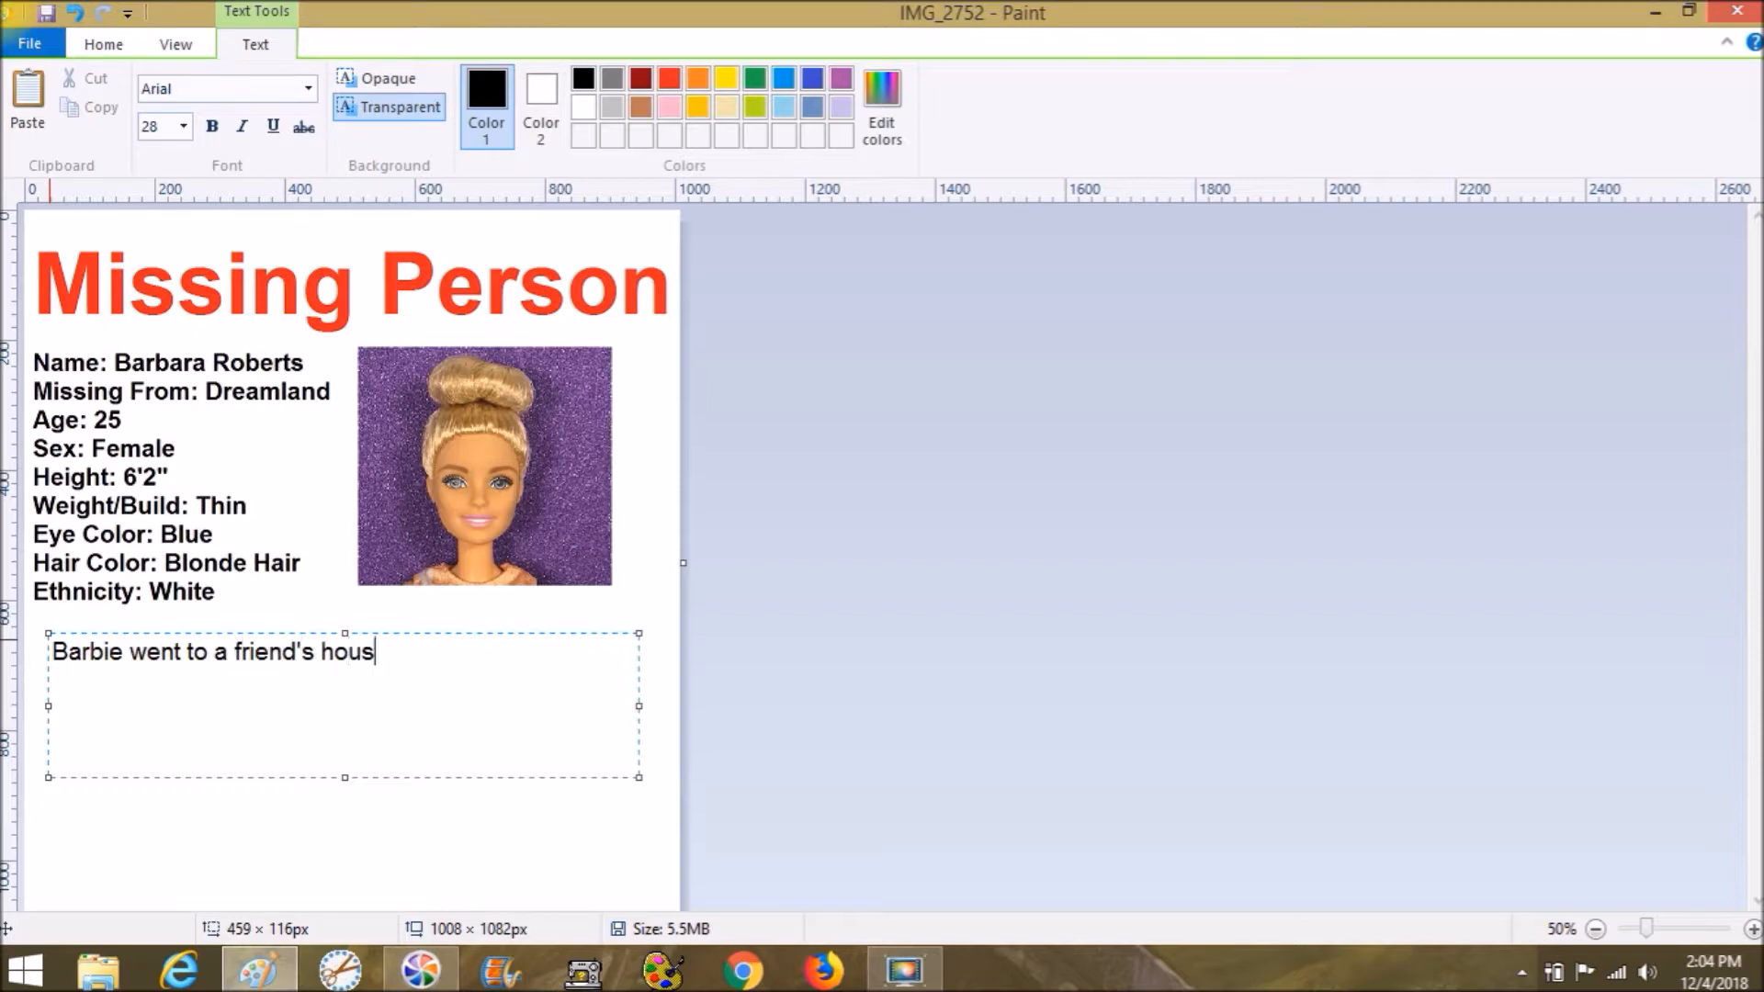
text(and told her mom)
key(BackSpace)
key(BackSpace)
key(BackSpace)
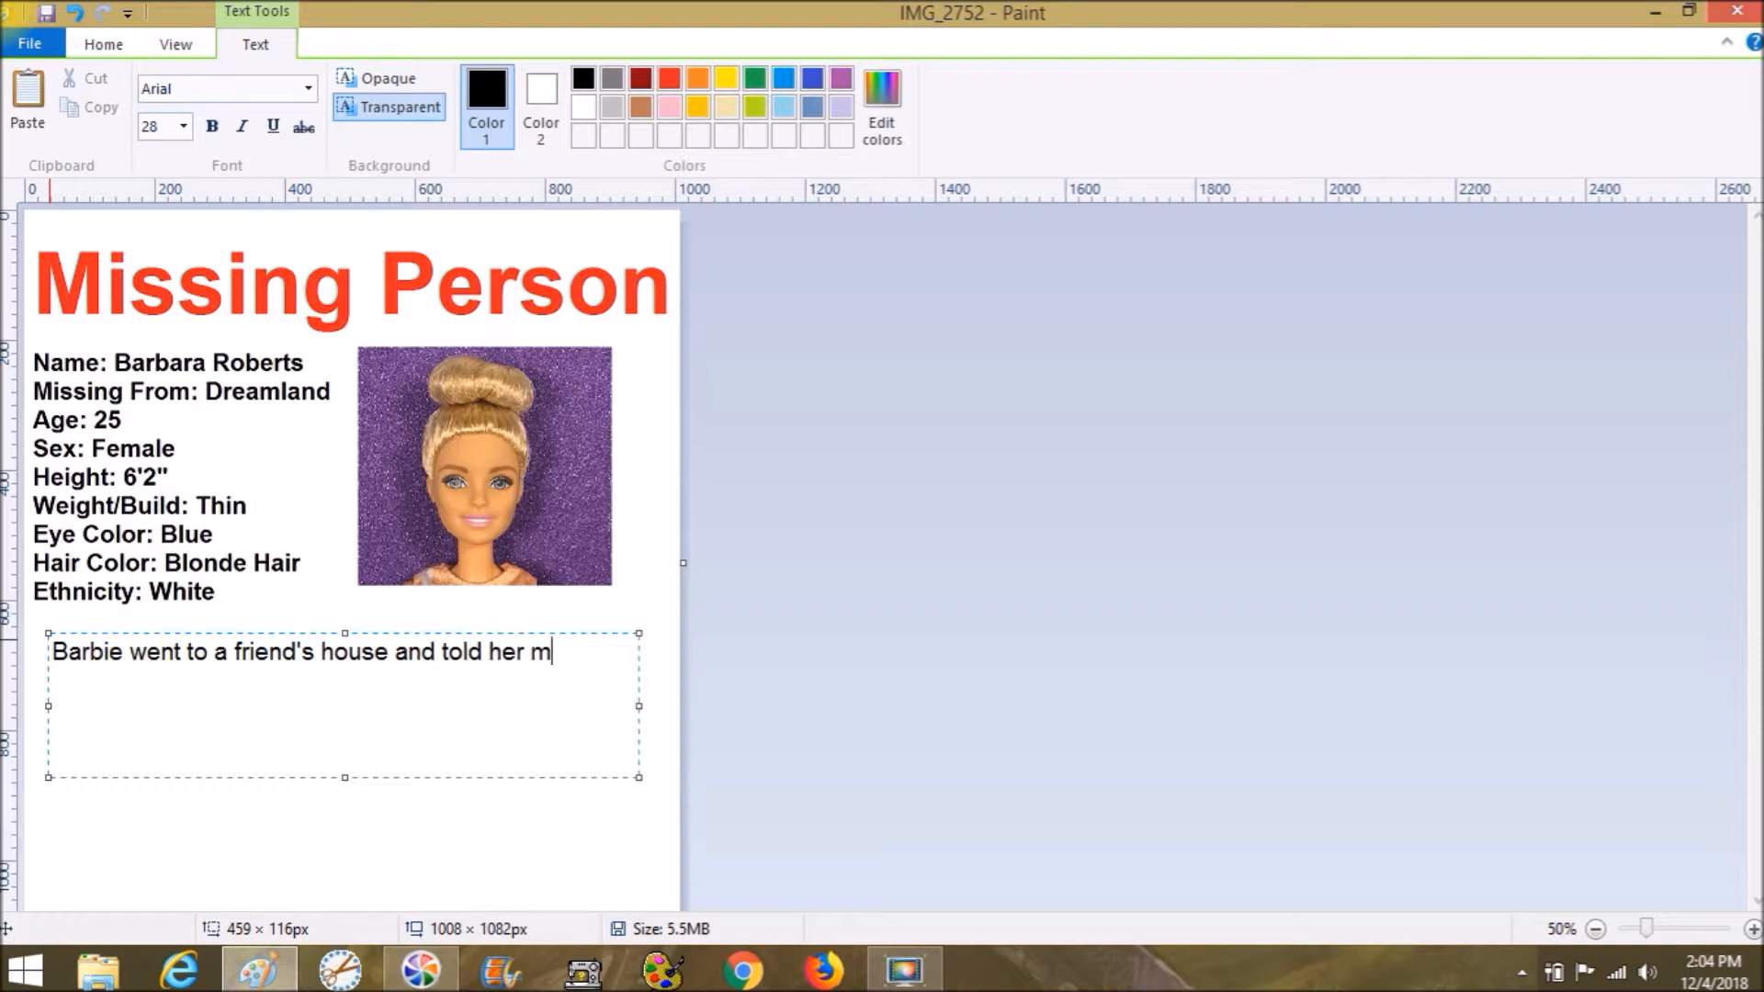
text(parents she was)
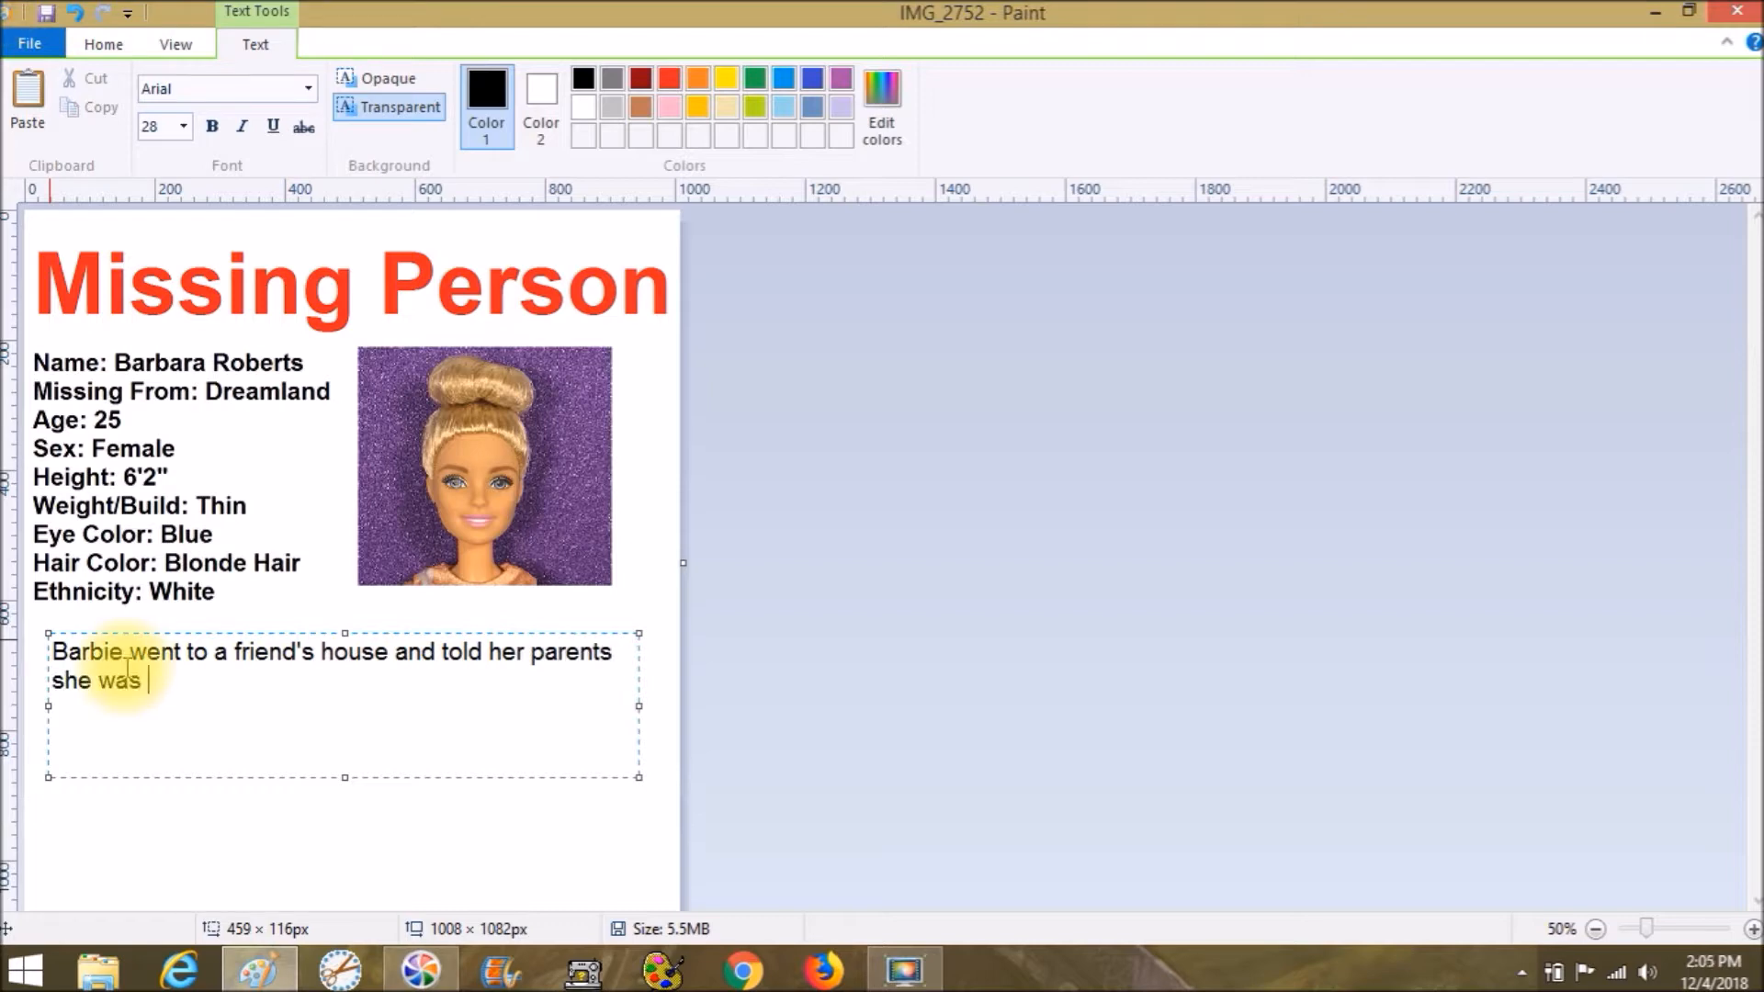
text( camping.  N)
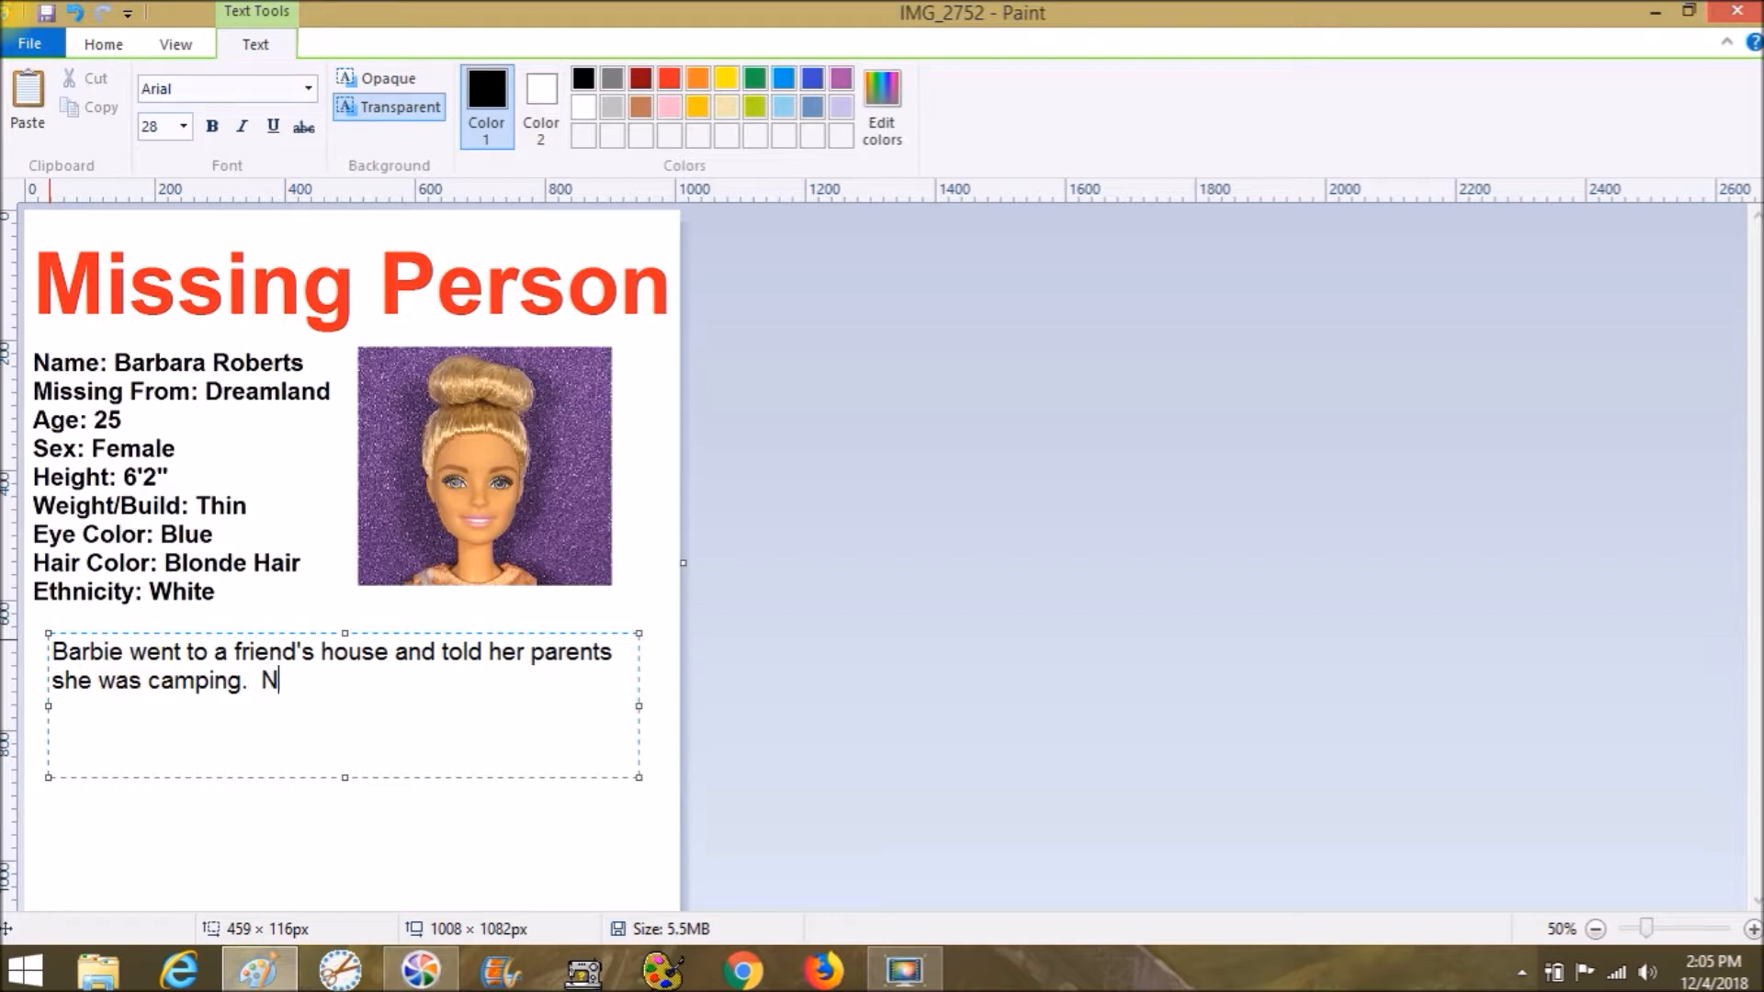
Continue the camping sentence directly with "at the green reservoir", removing the period and any text after "camping".
key(BackSpace)
key(BackSpace)
key(BackSpace)
key(BackSpace)
text(at the )
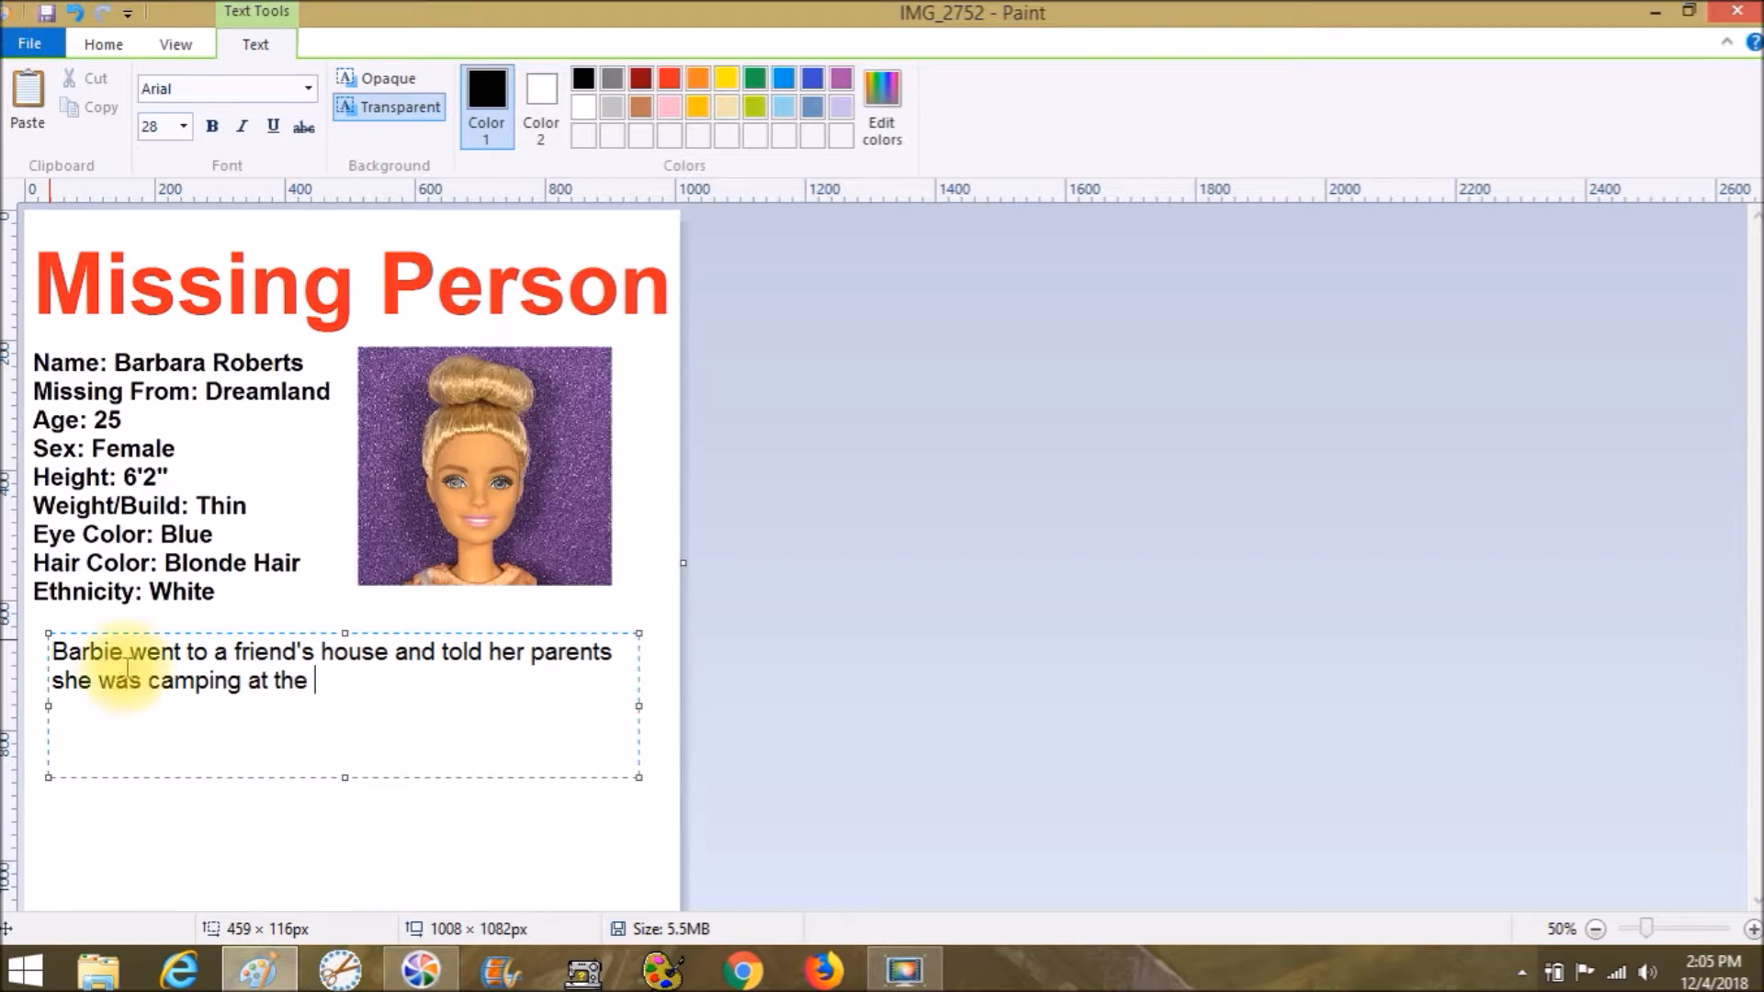
text(gree)
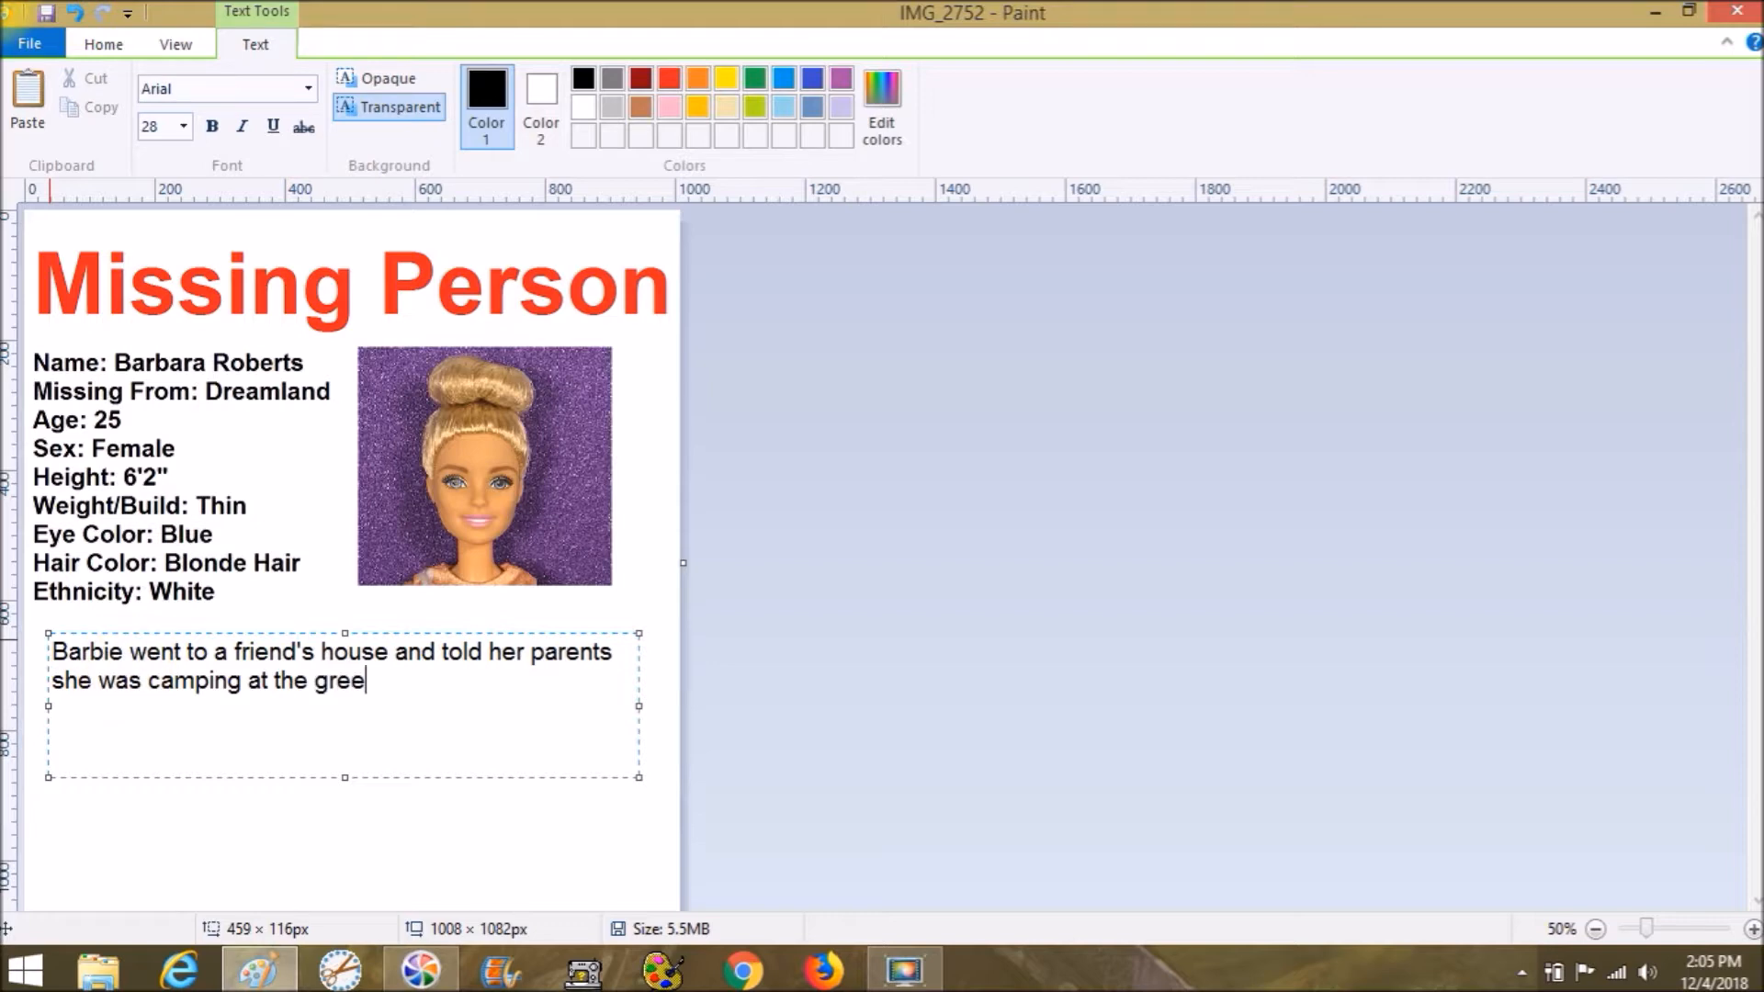
text(n reservoir)
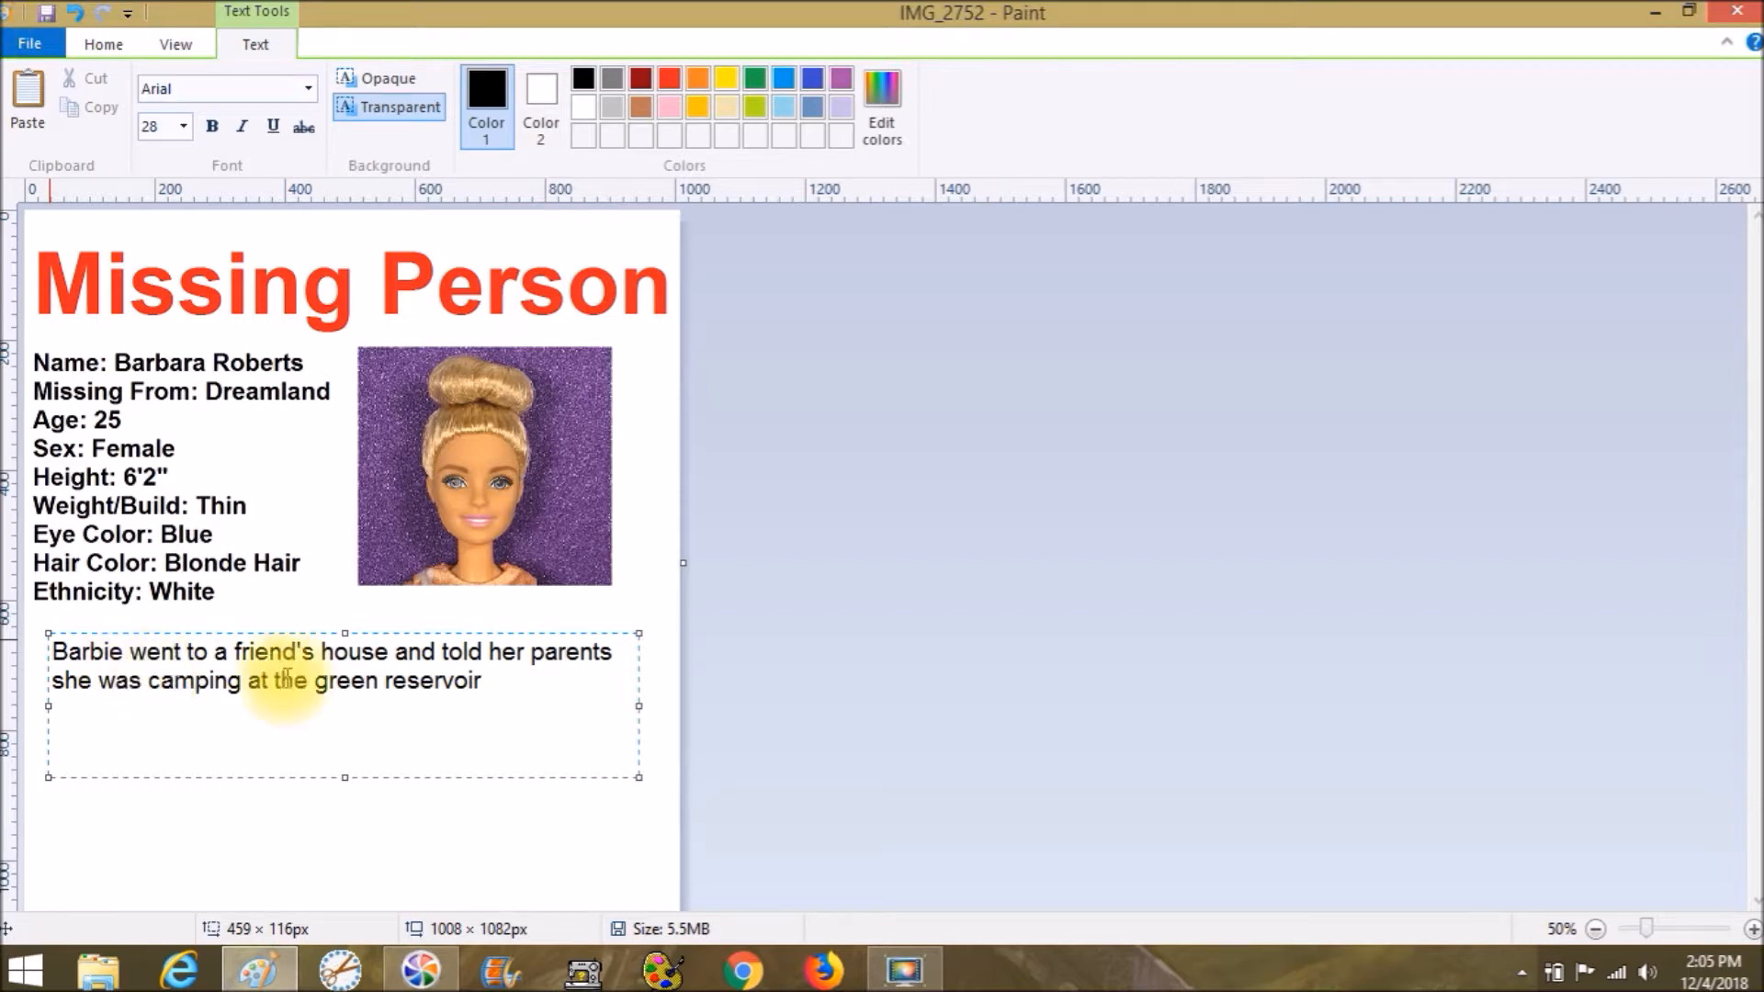
Replace "and" with "but" before "told her parents" in the description's first sentence.
click(440, 653)
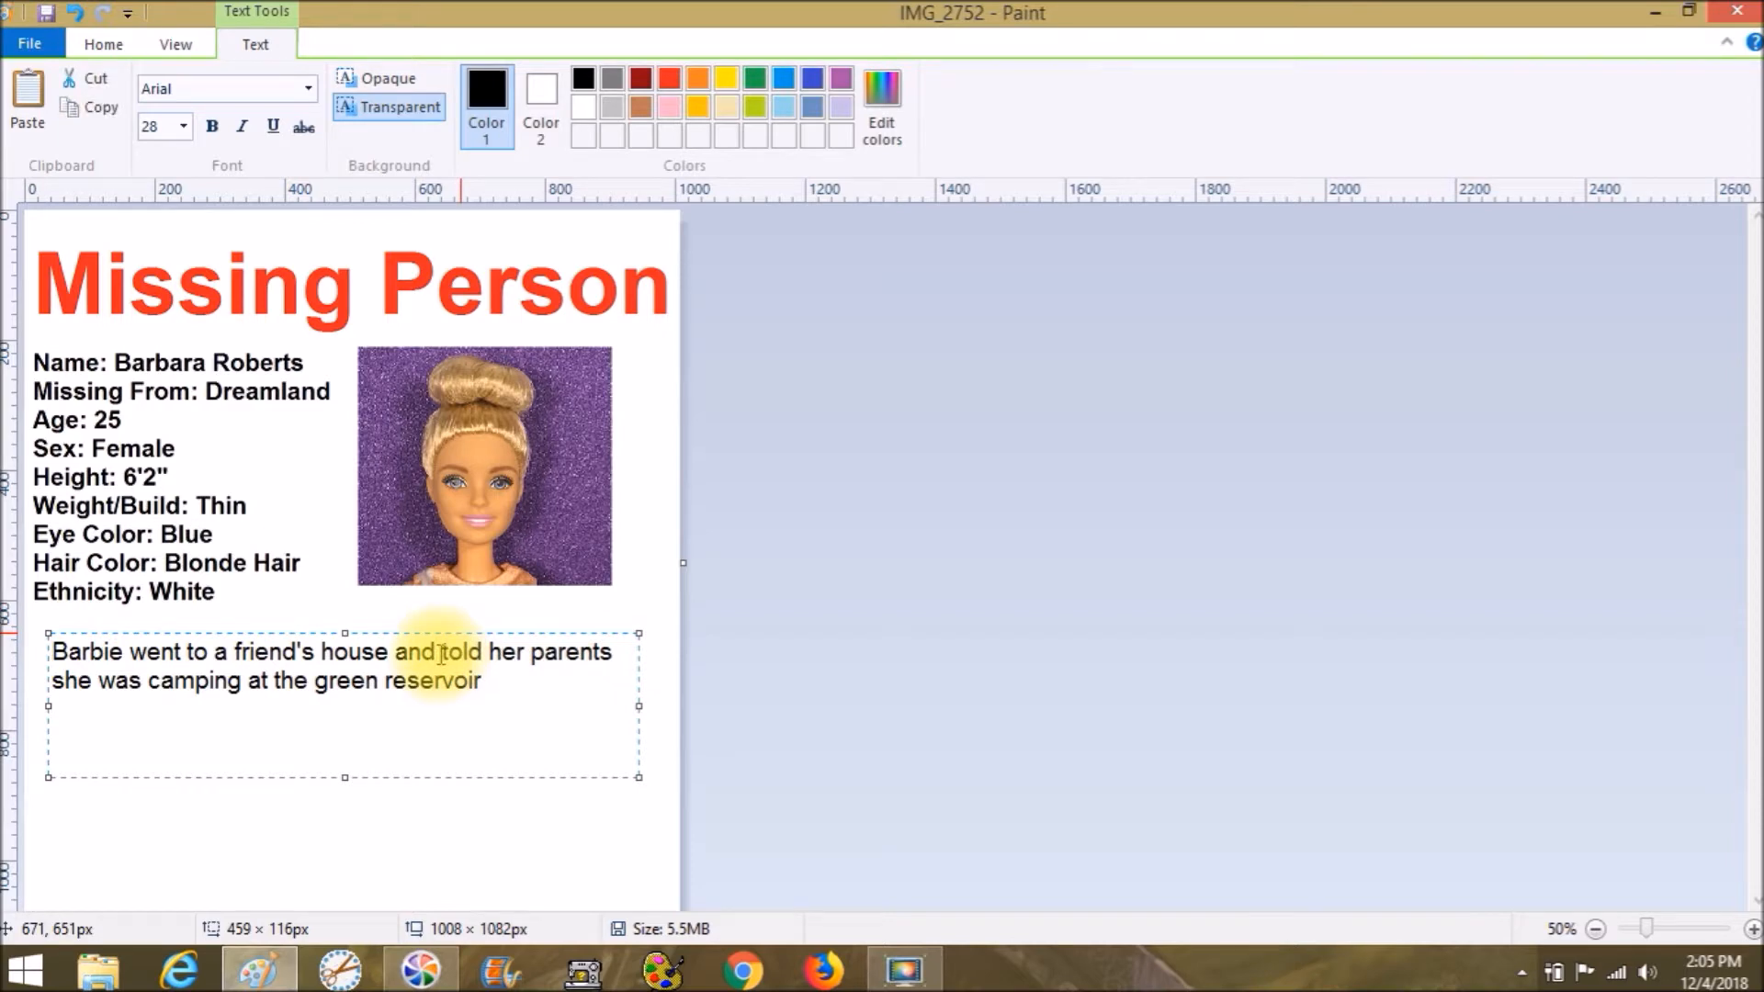
key(BackSpace)
key(BackSpace)
key(BackSpace)
key(BackSpace)
text(but)
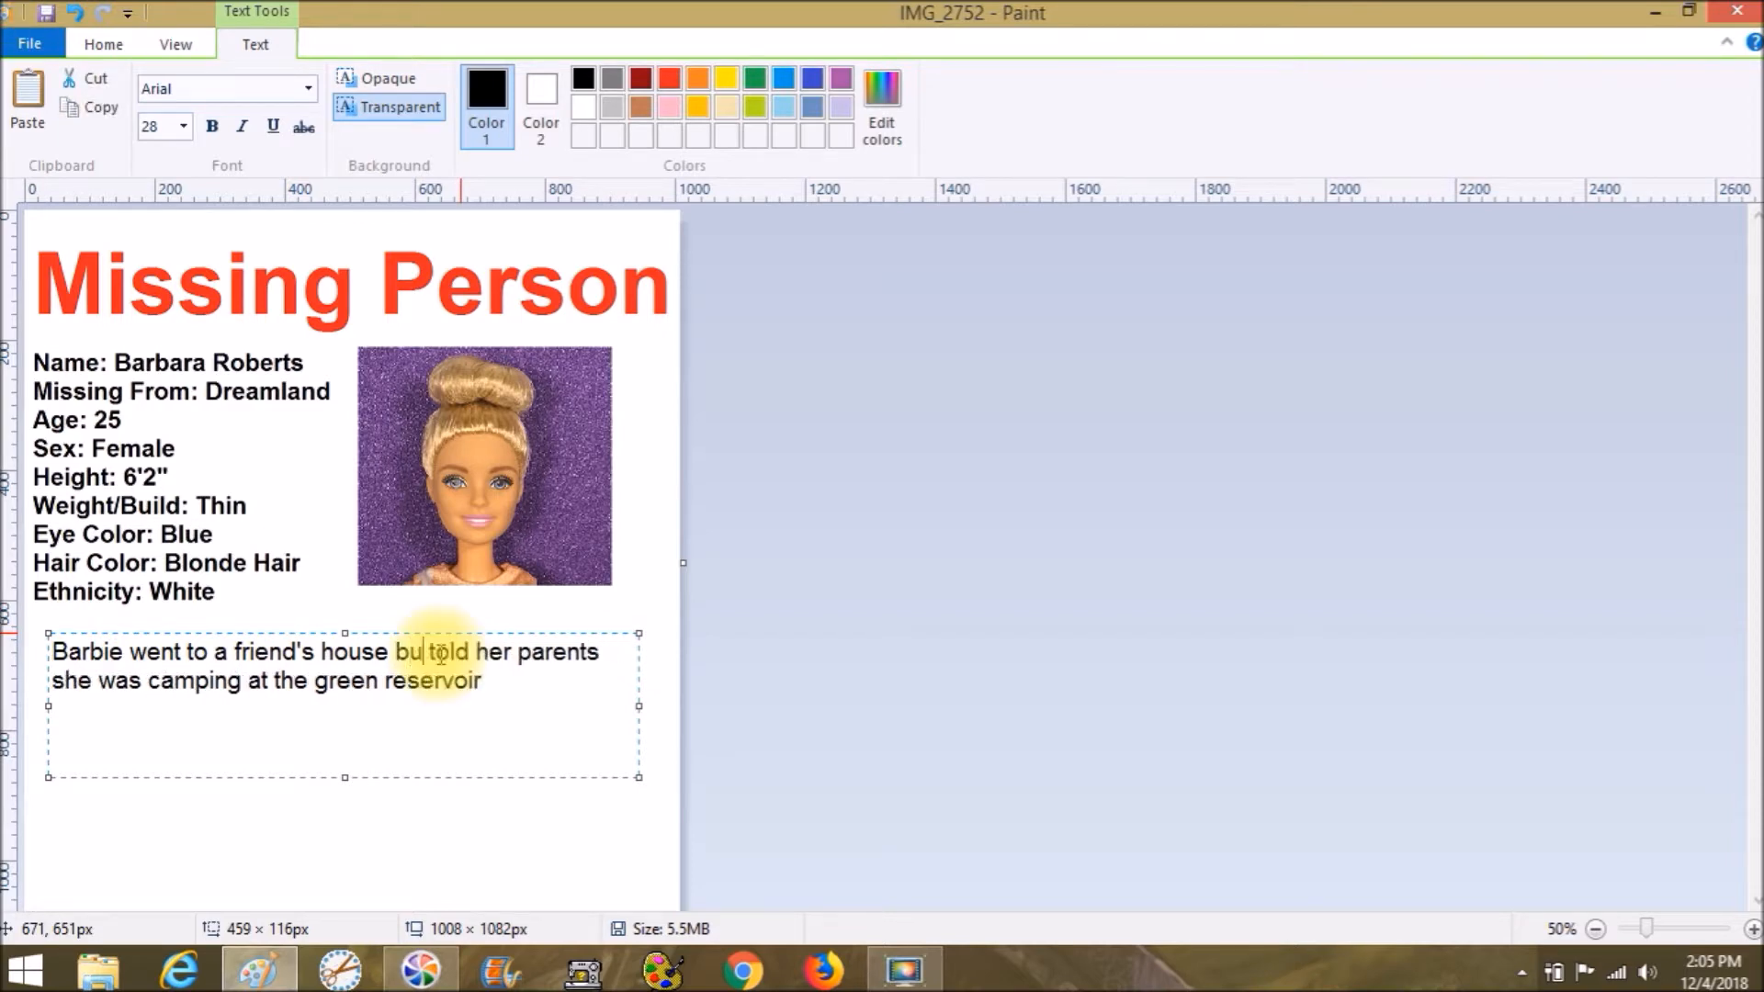
End the reservoir sentence with a period and add "She didn't come home from camping and her friend hasn't seen her".
click(524, 677)
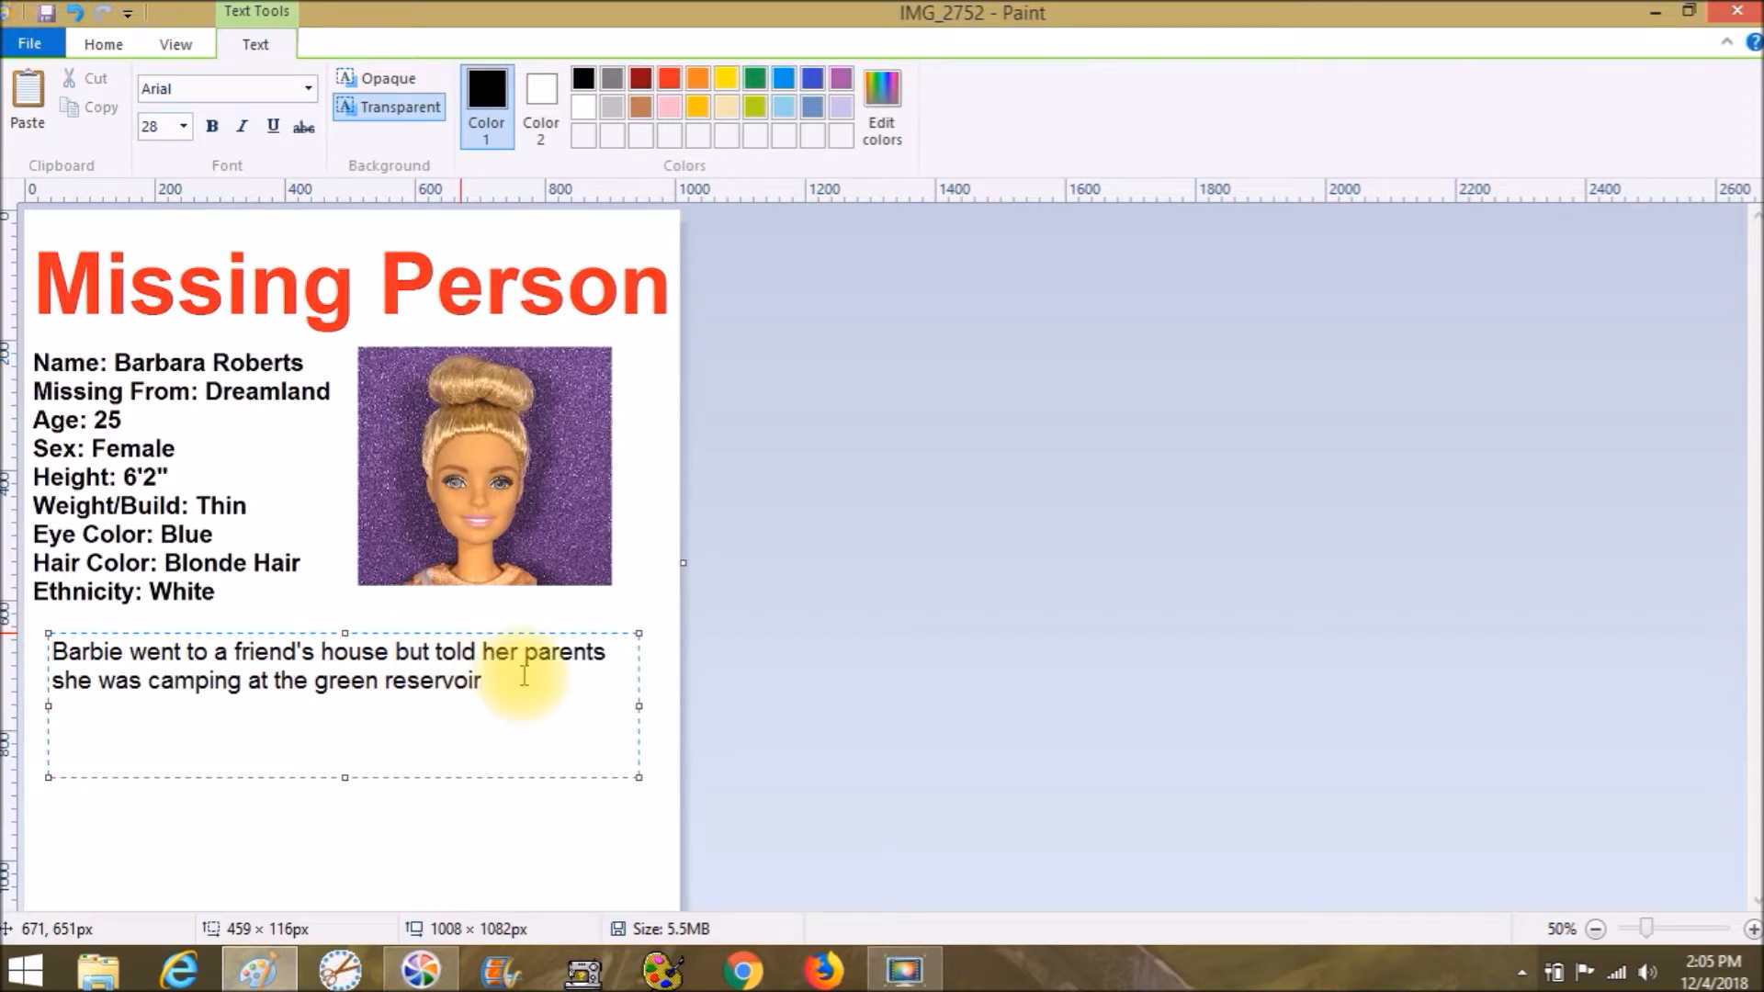
text(.  She )
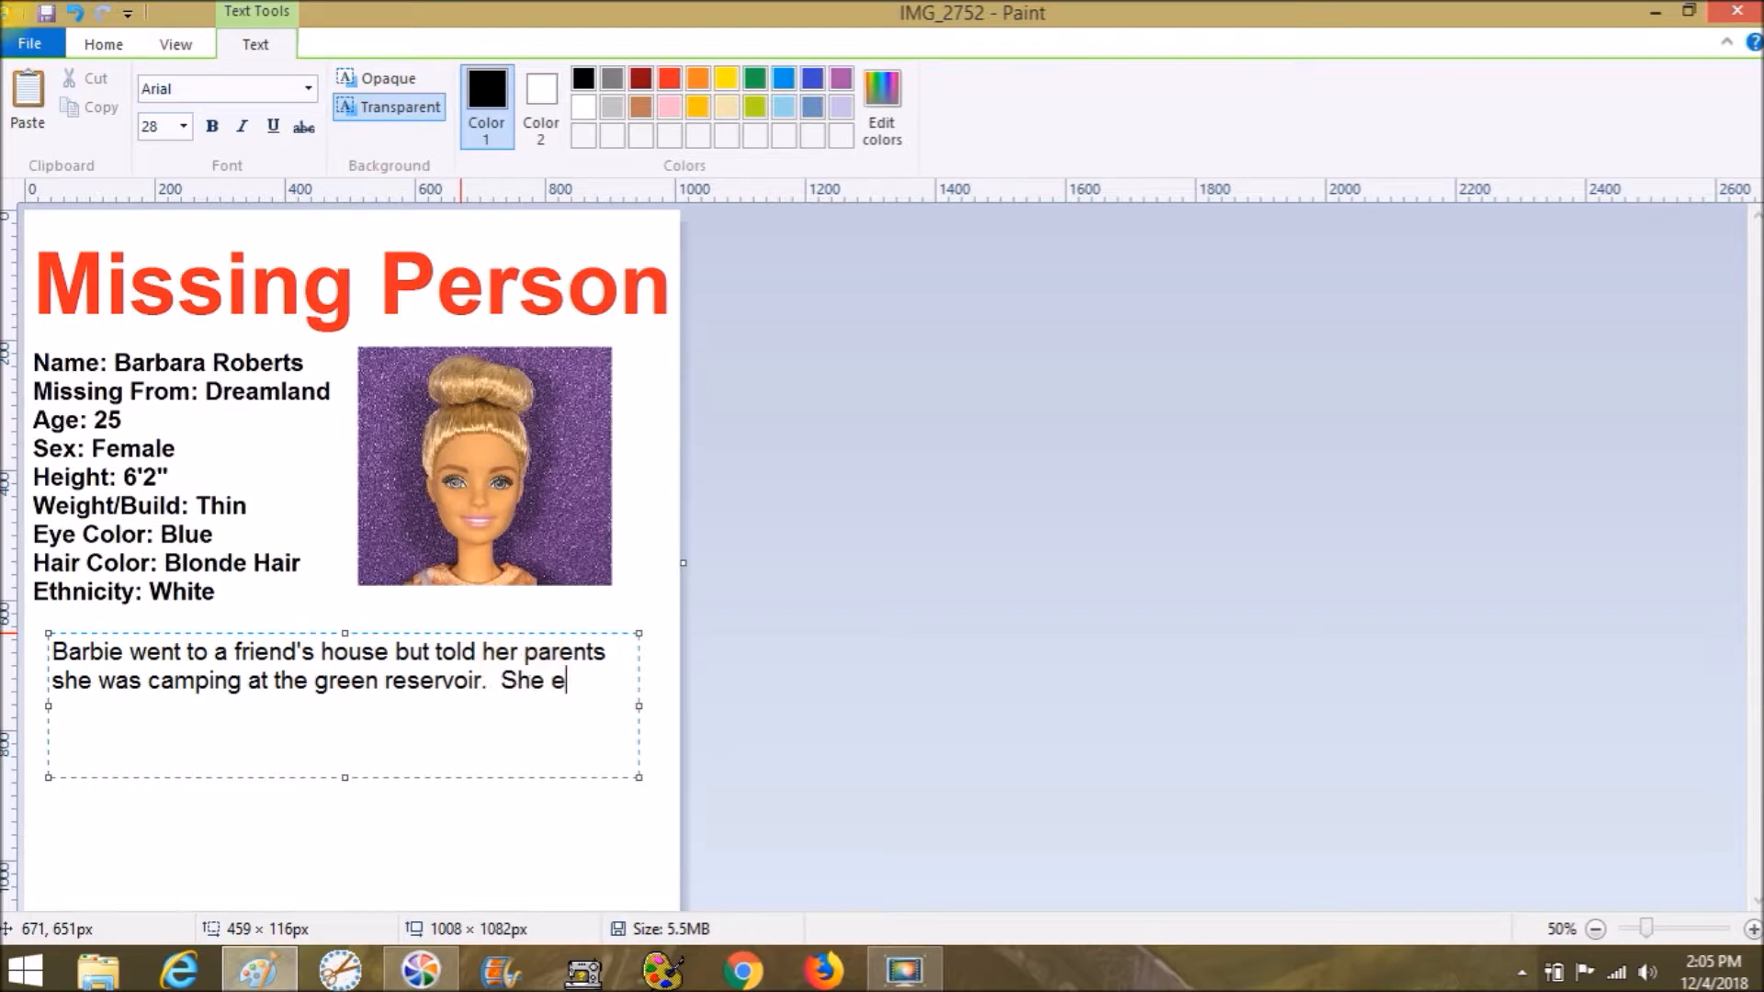
text(didn't come home fro)
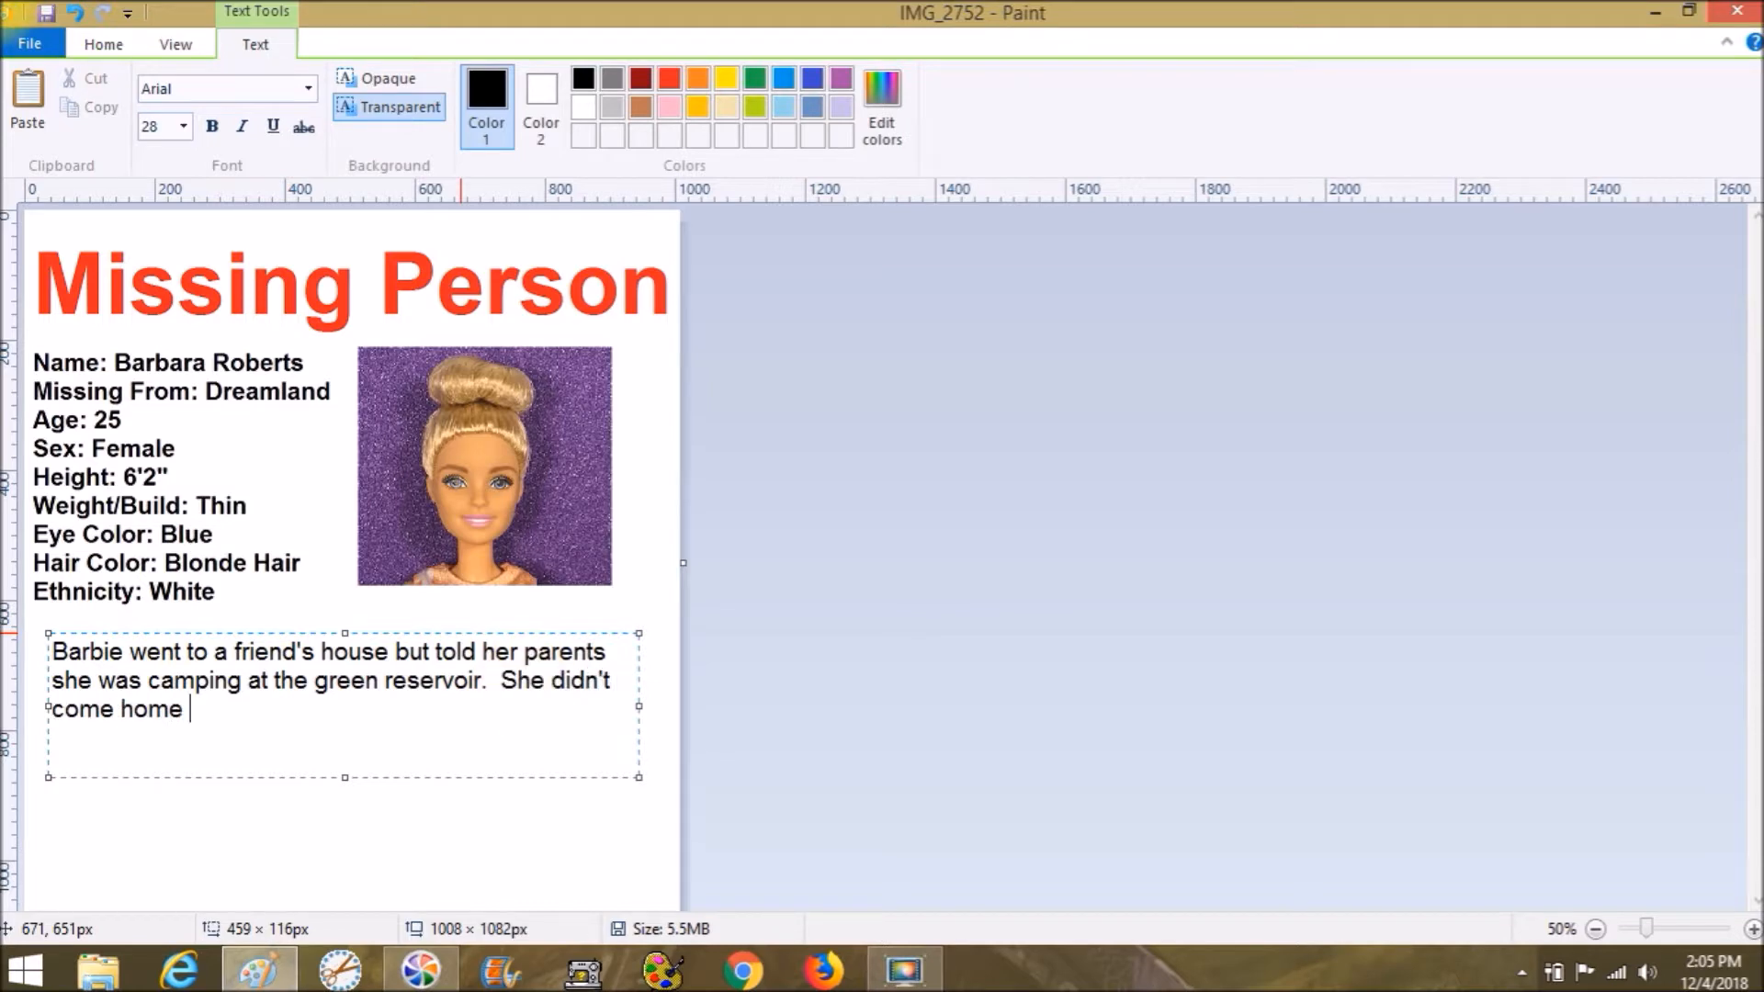
text(m camping and her )
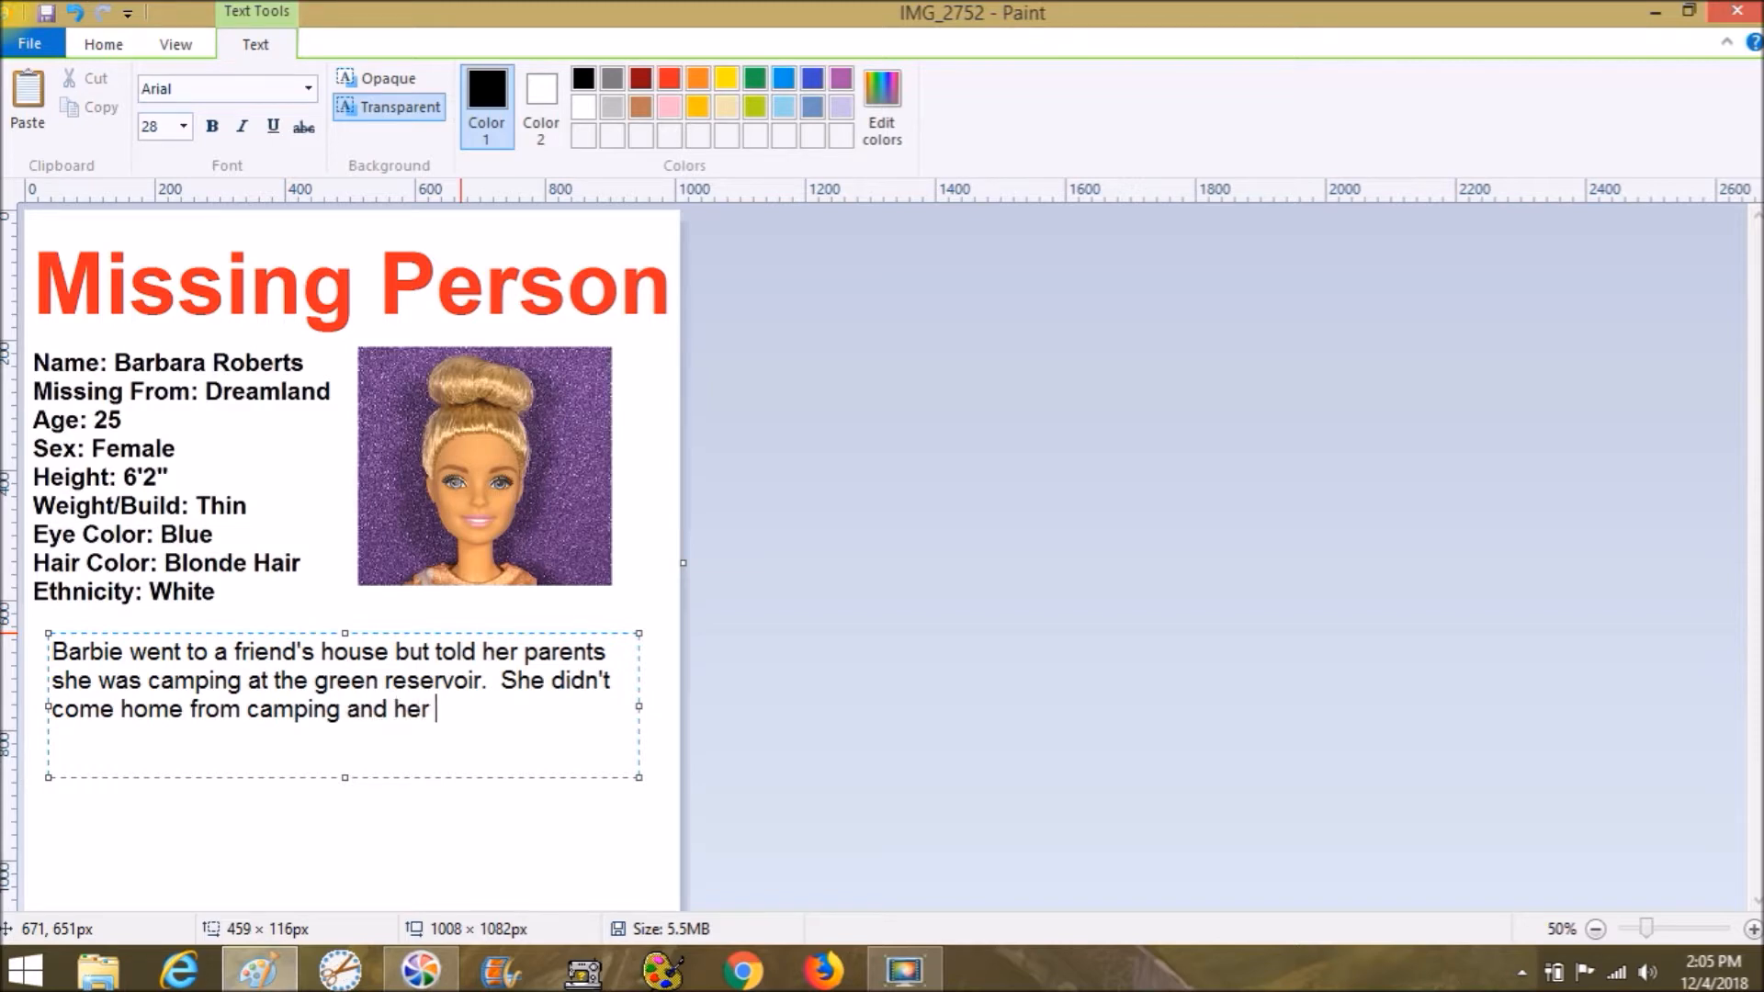
text(friend hasbn)
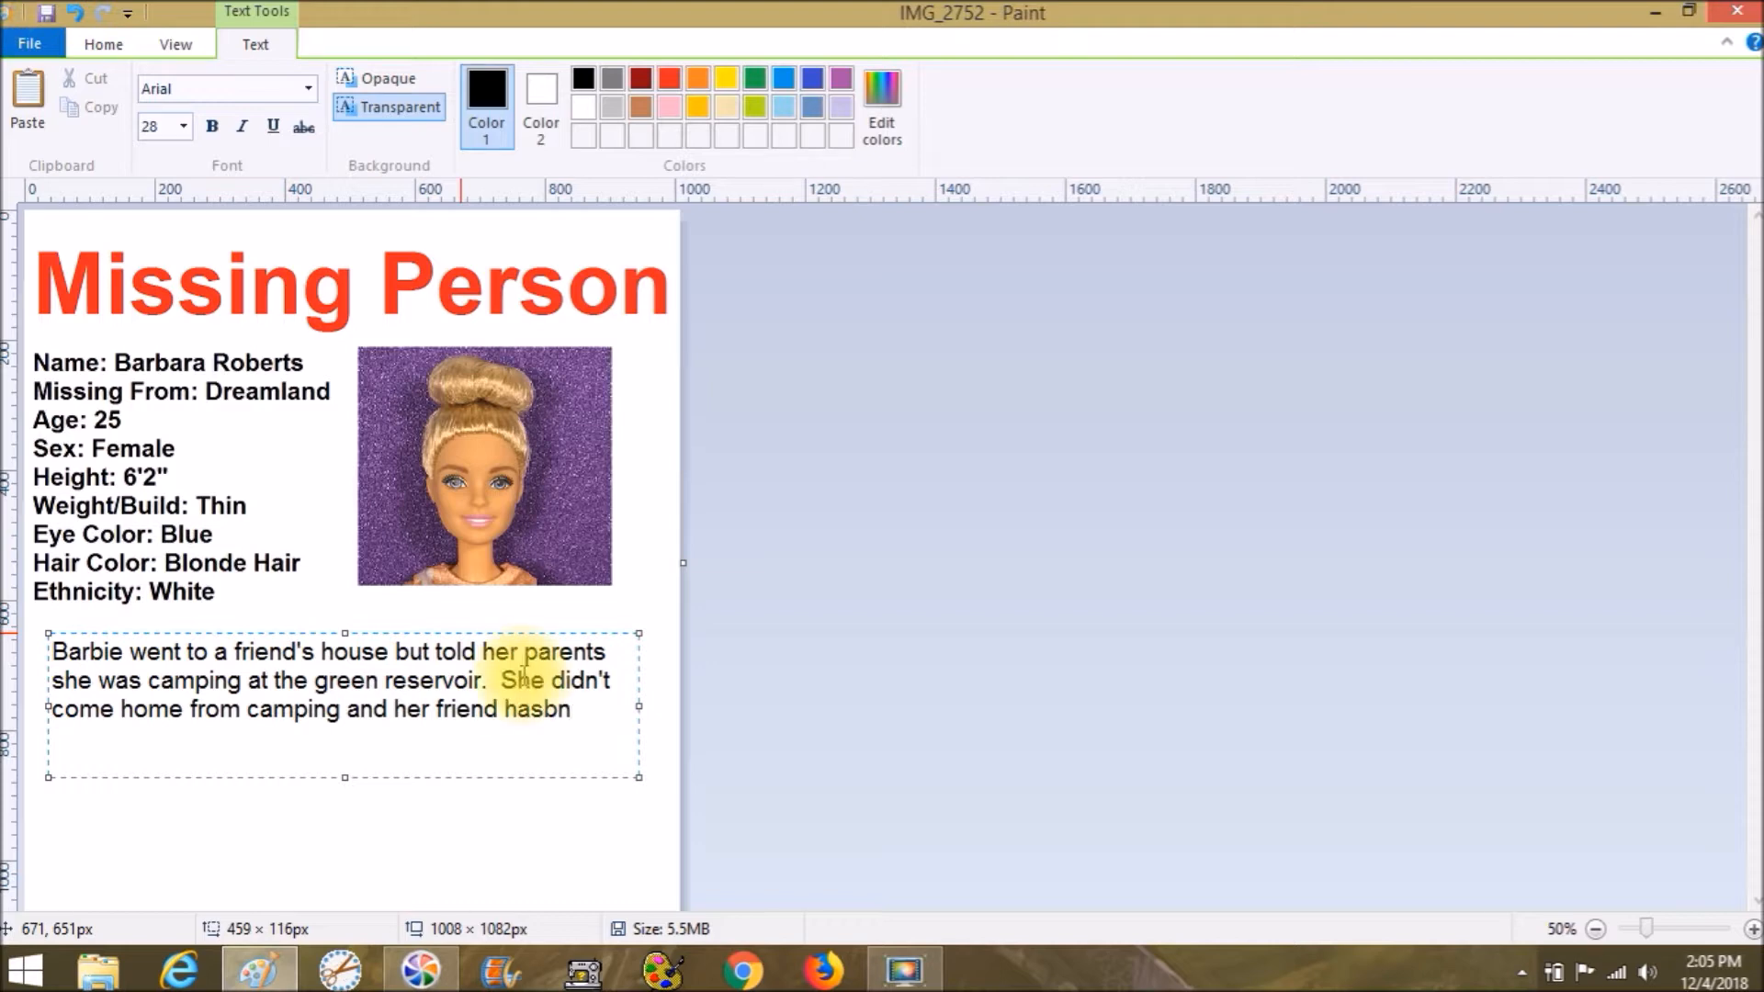
key(BackSpace)
text(n)
key(BackSpace)
key(BackSpace)
text(n)
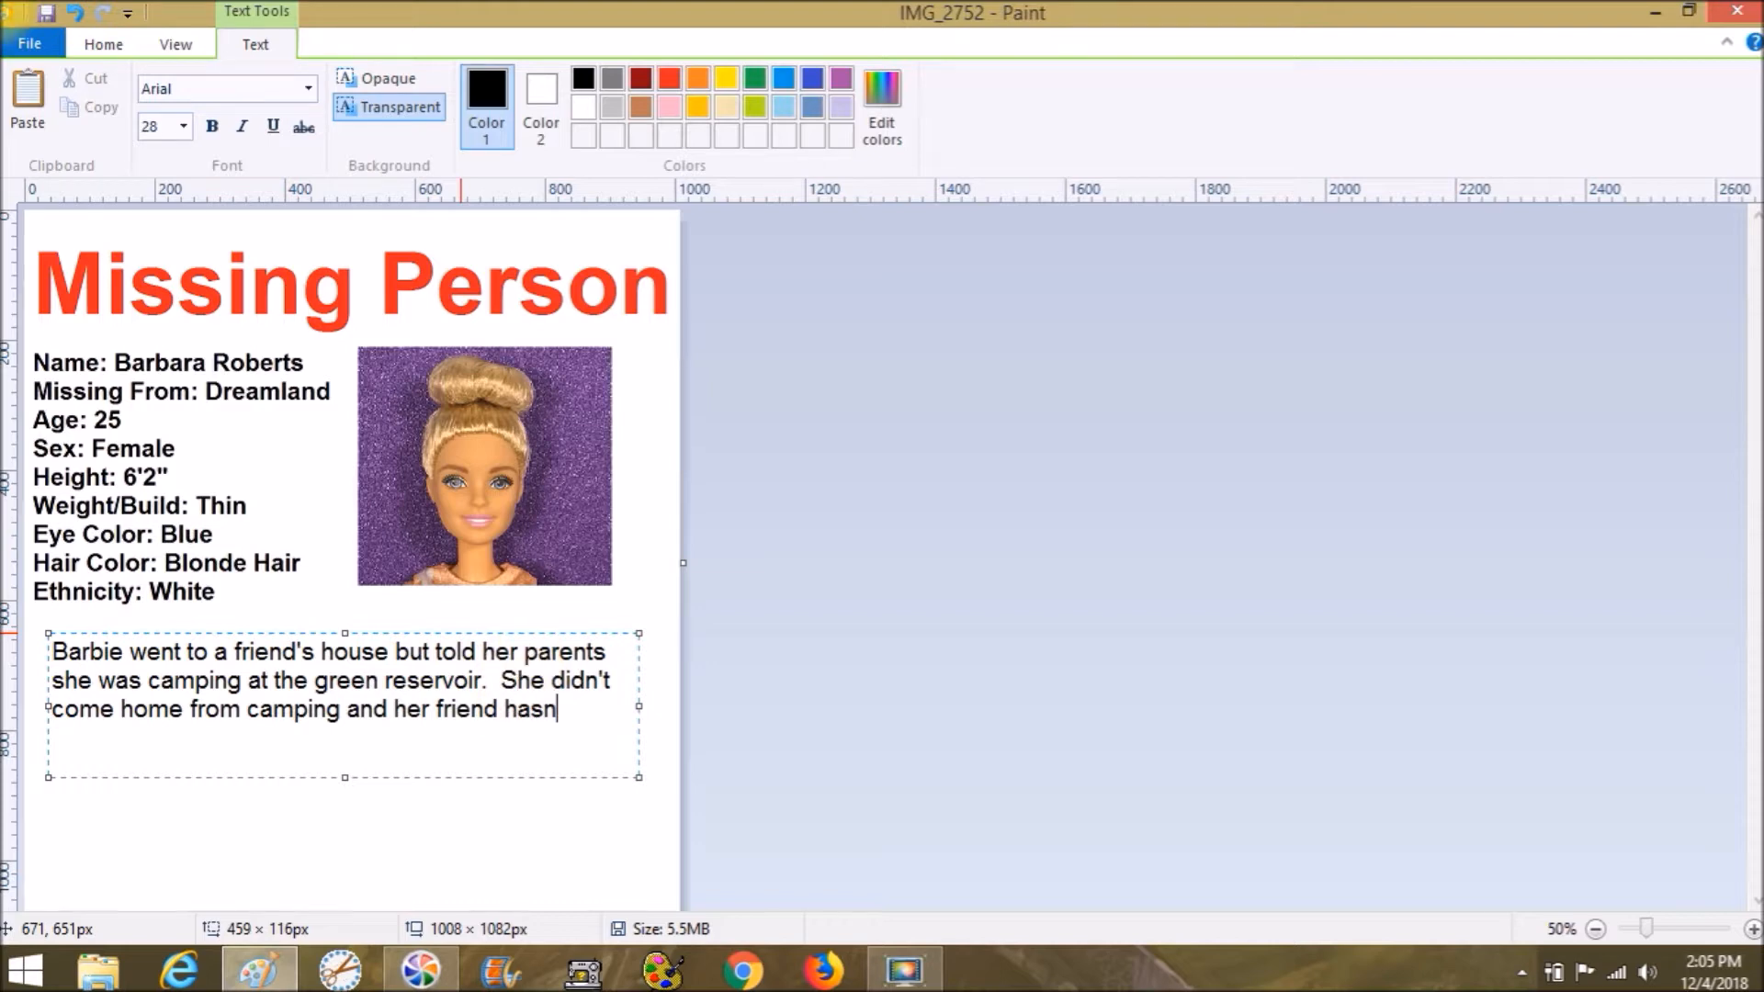
text('t seen her)
Close that sentence with a period, add "Please be on the lookout." and begin another sentence about Barbie.
text(.  P)
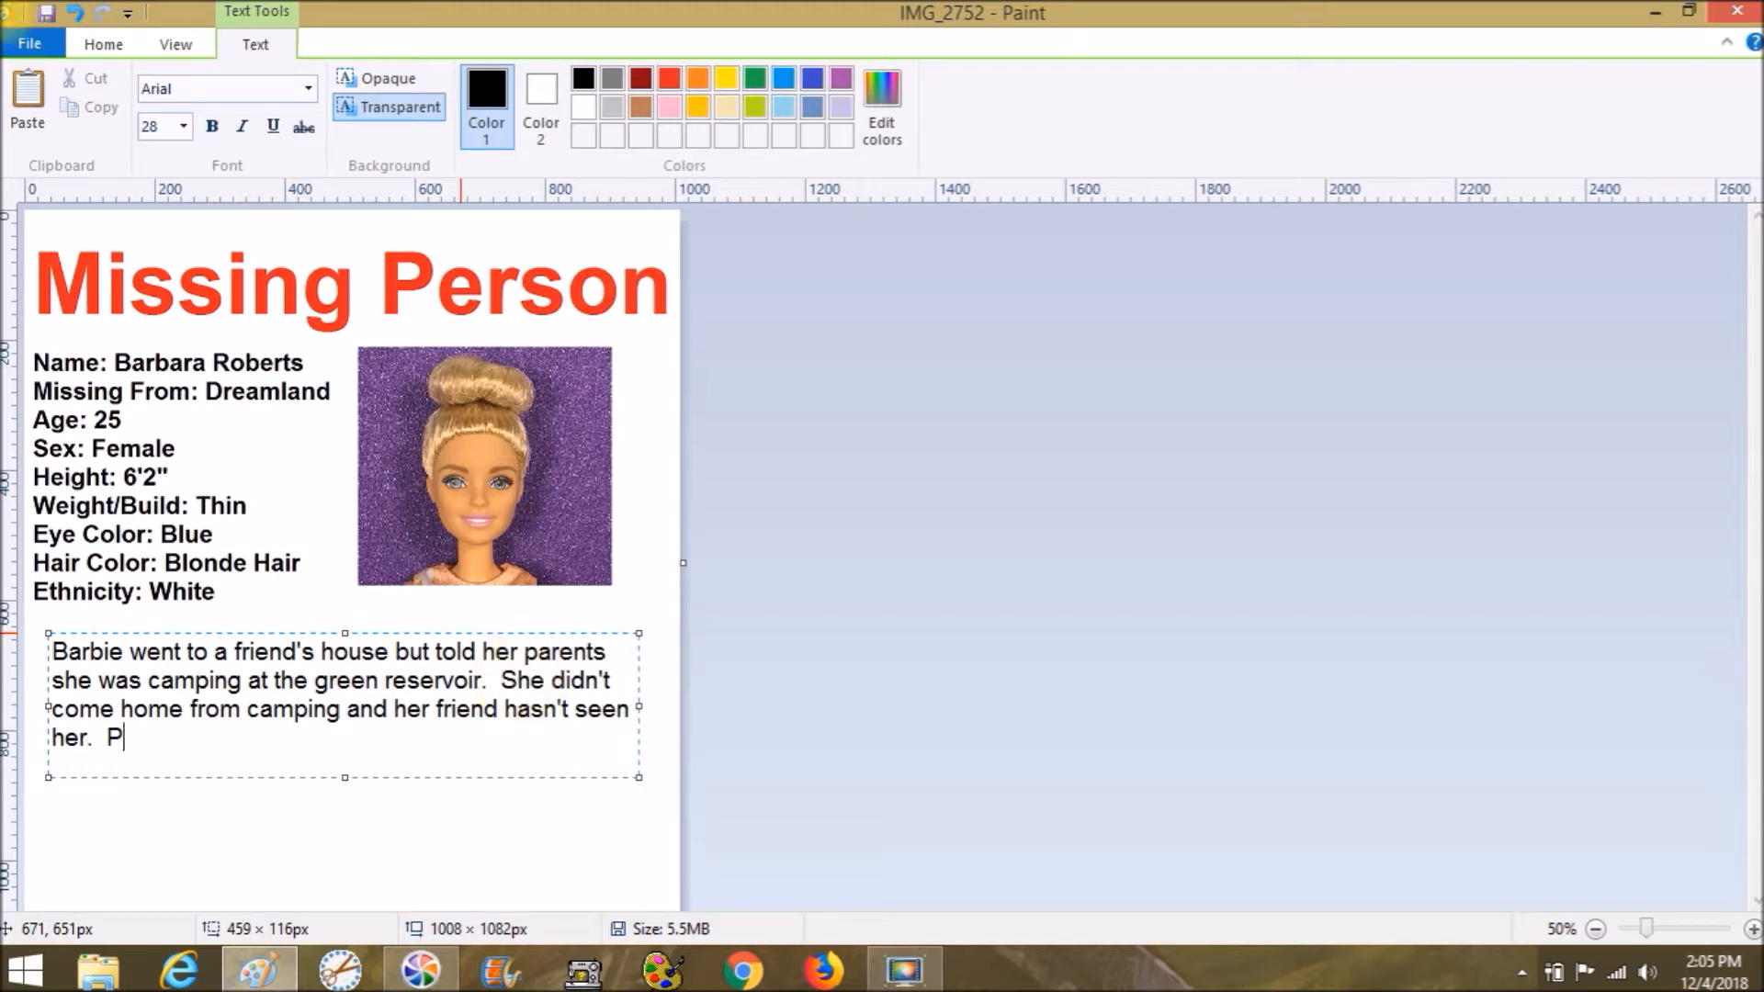
text(lease )
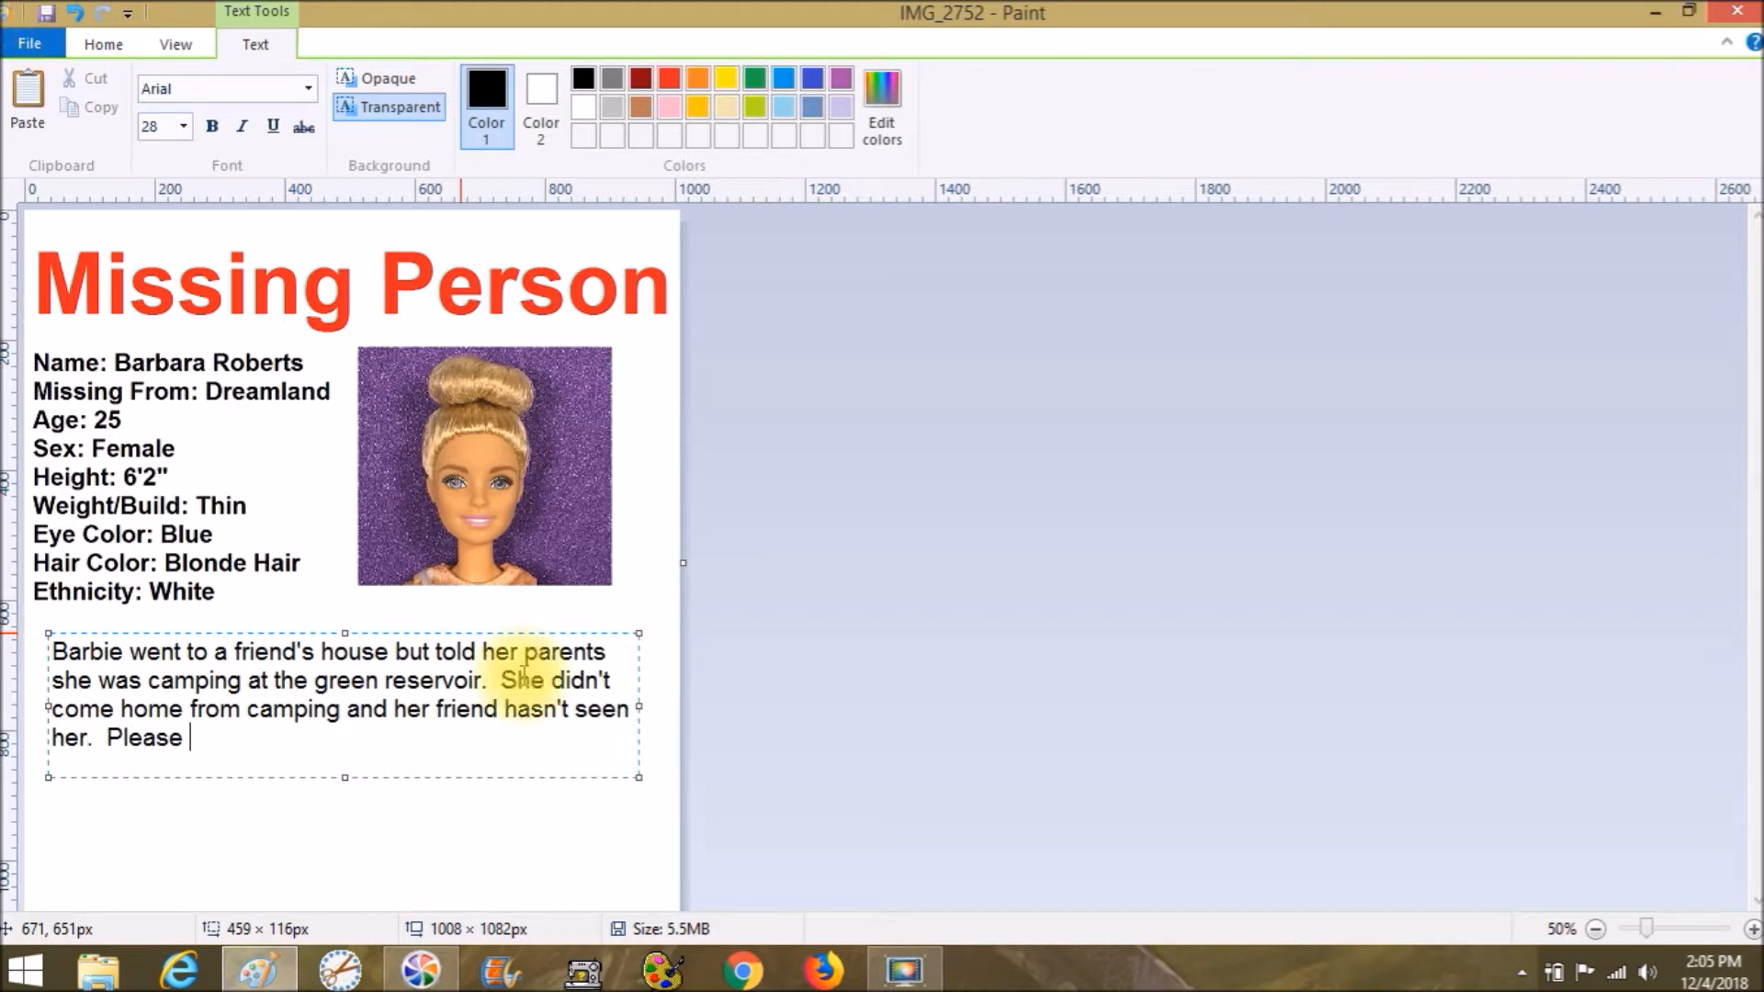
text(be on the )
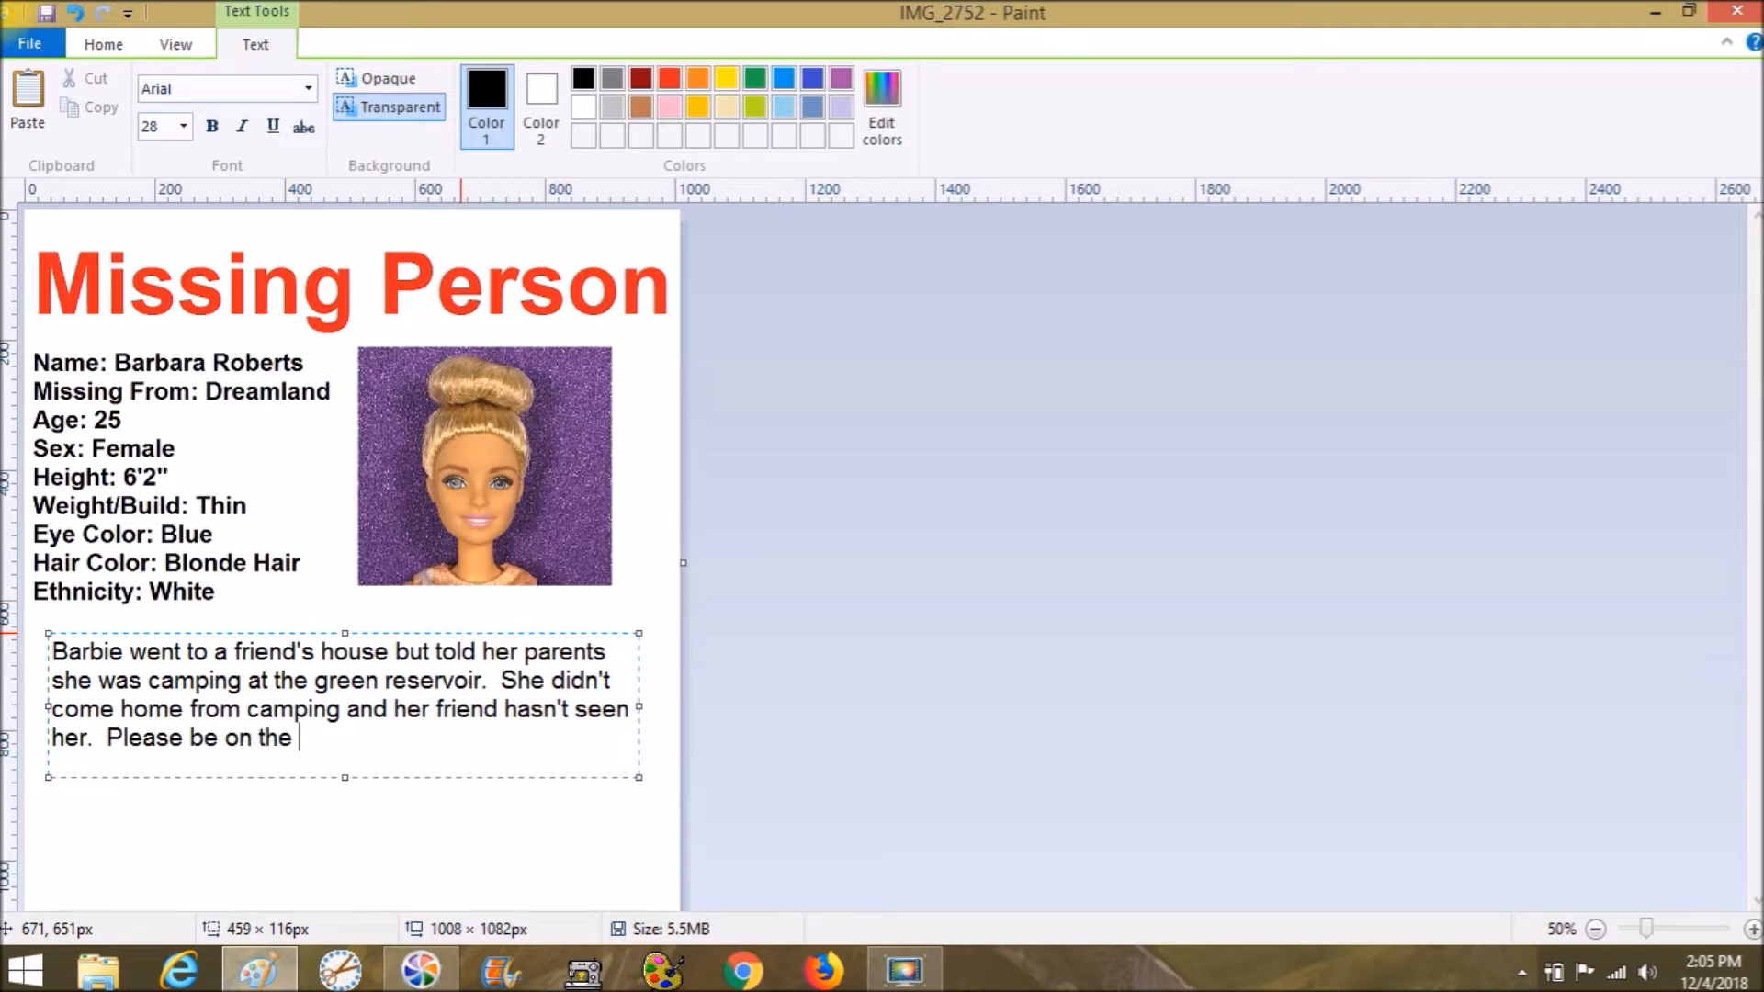
text(lookout.  Barbie is)
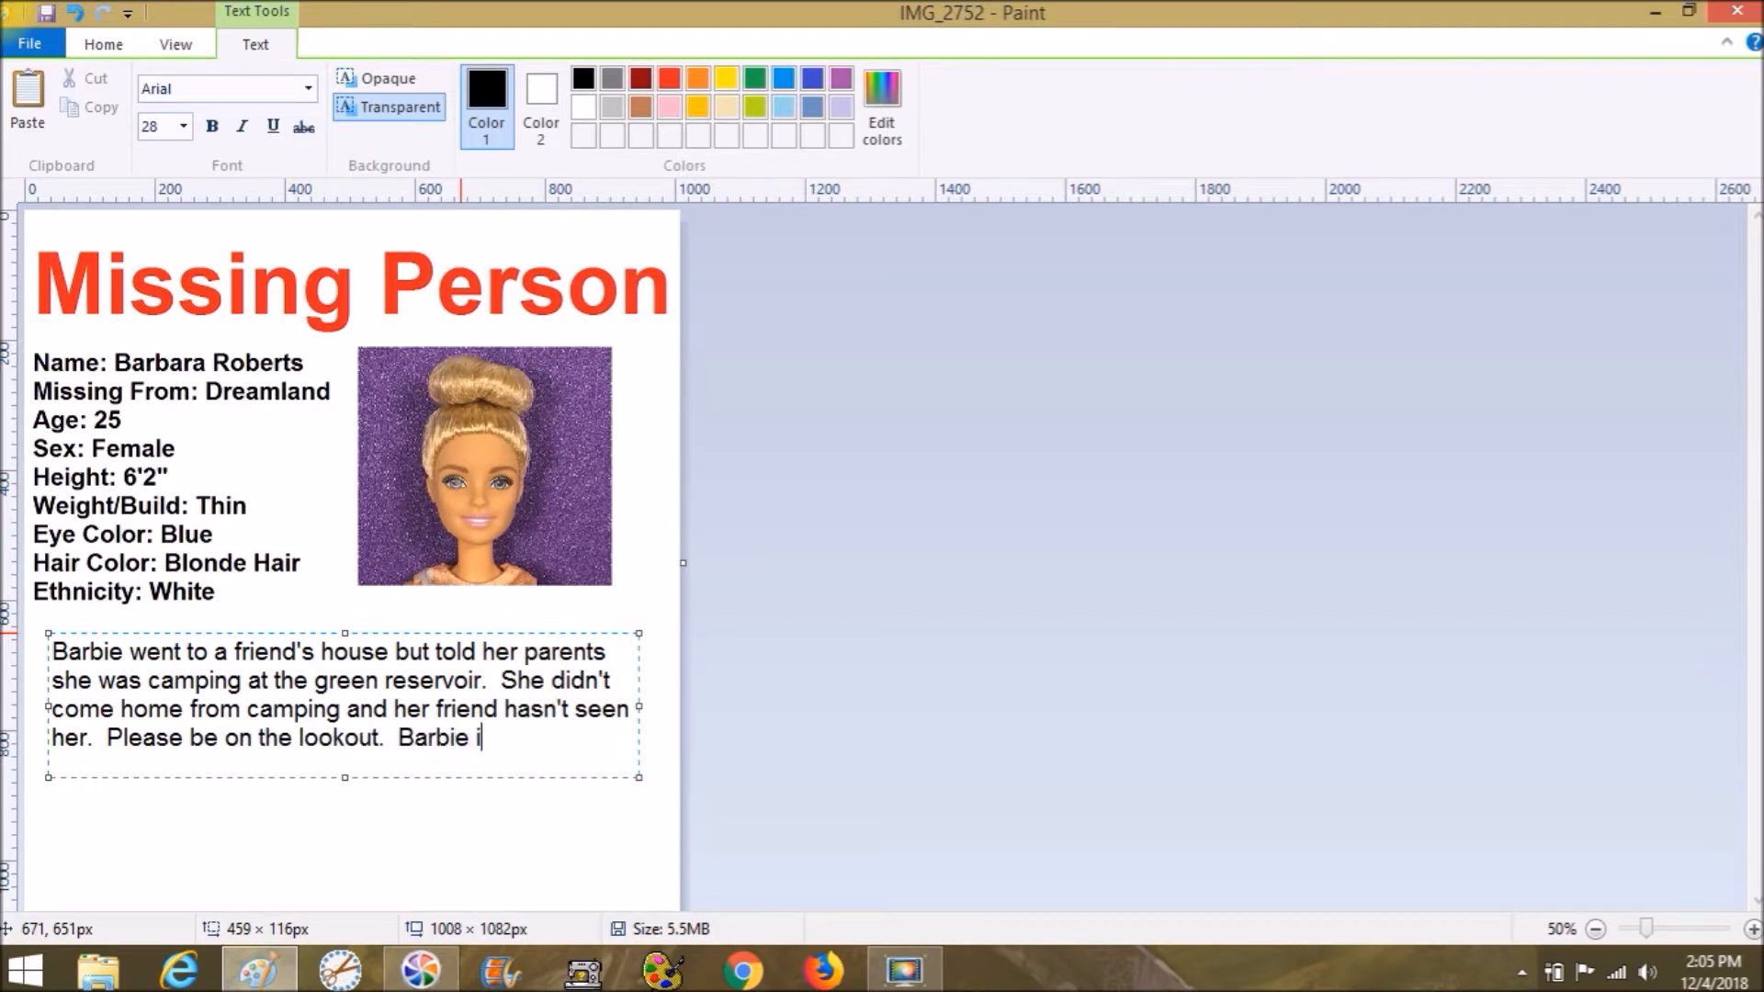
Change "Barbie" in the last sentence to the doll's full first name and complete it with "is wearing a blue tshirt and jeans.".
key(BackSpace)
key(BackSpace)
key(BackSpace)
key(BackSpace)
key(BackSpace)
key(BackSpace)
key(BackSpace)
text(bara is wearing)
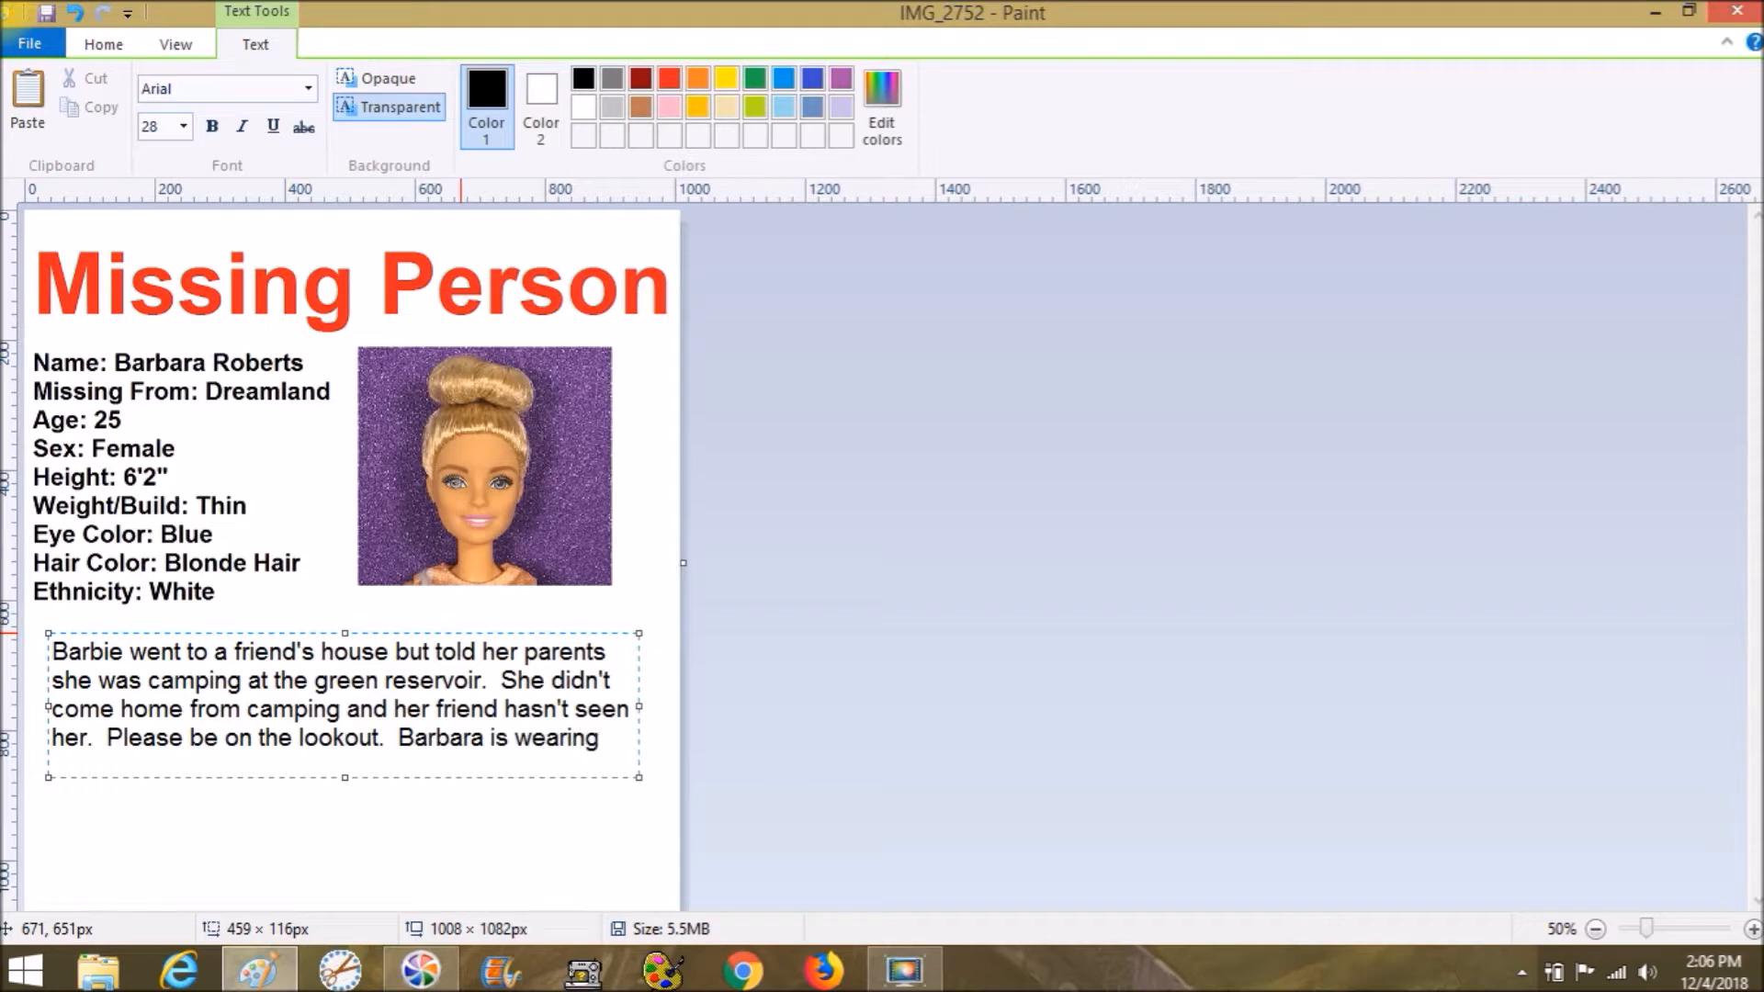
text( a)
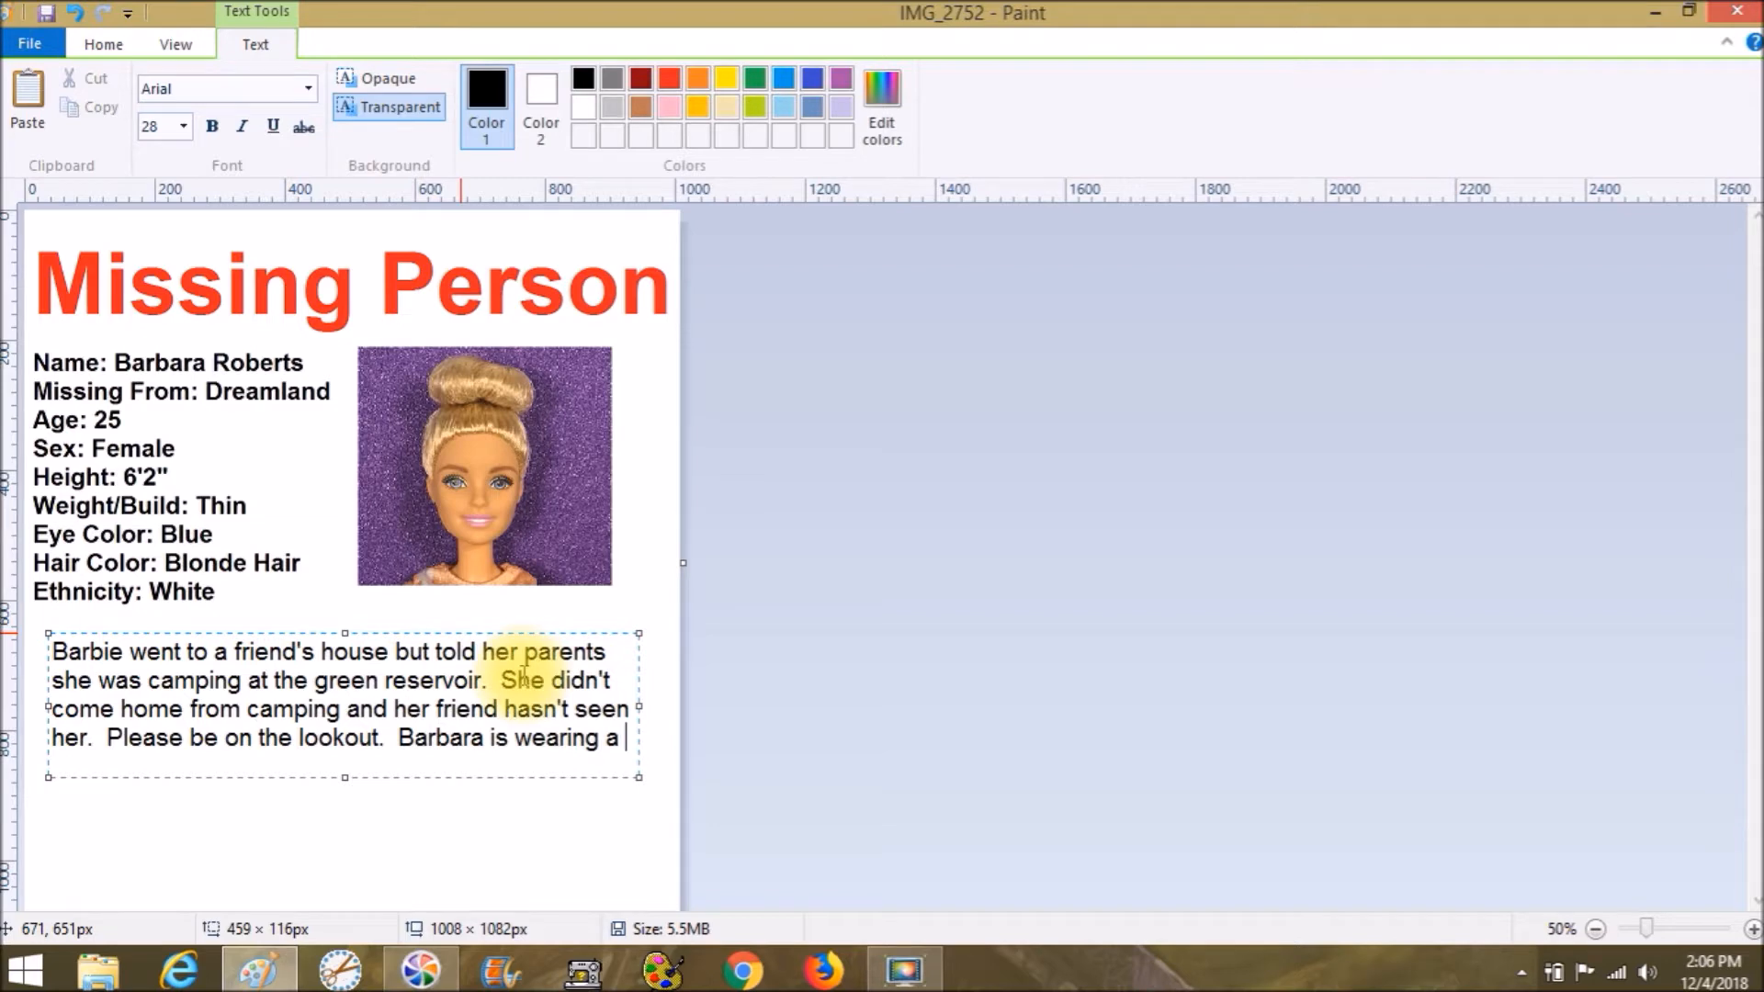
text( t)
key(BackSpace)
text(blue tshirt and jeans.)
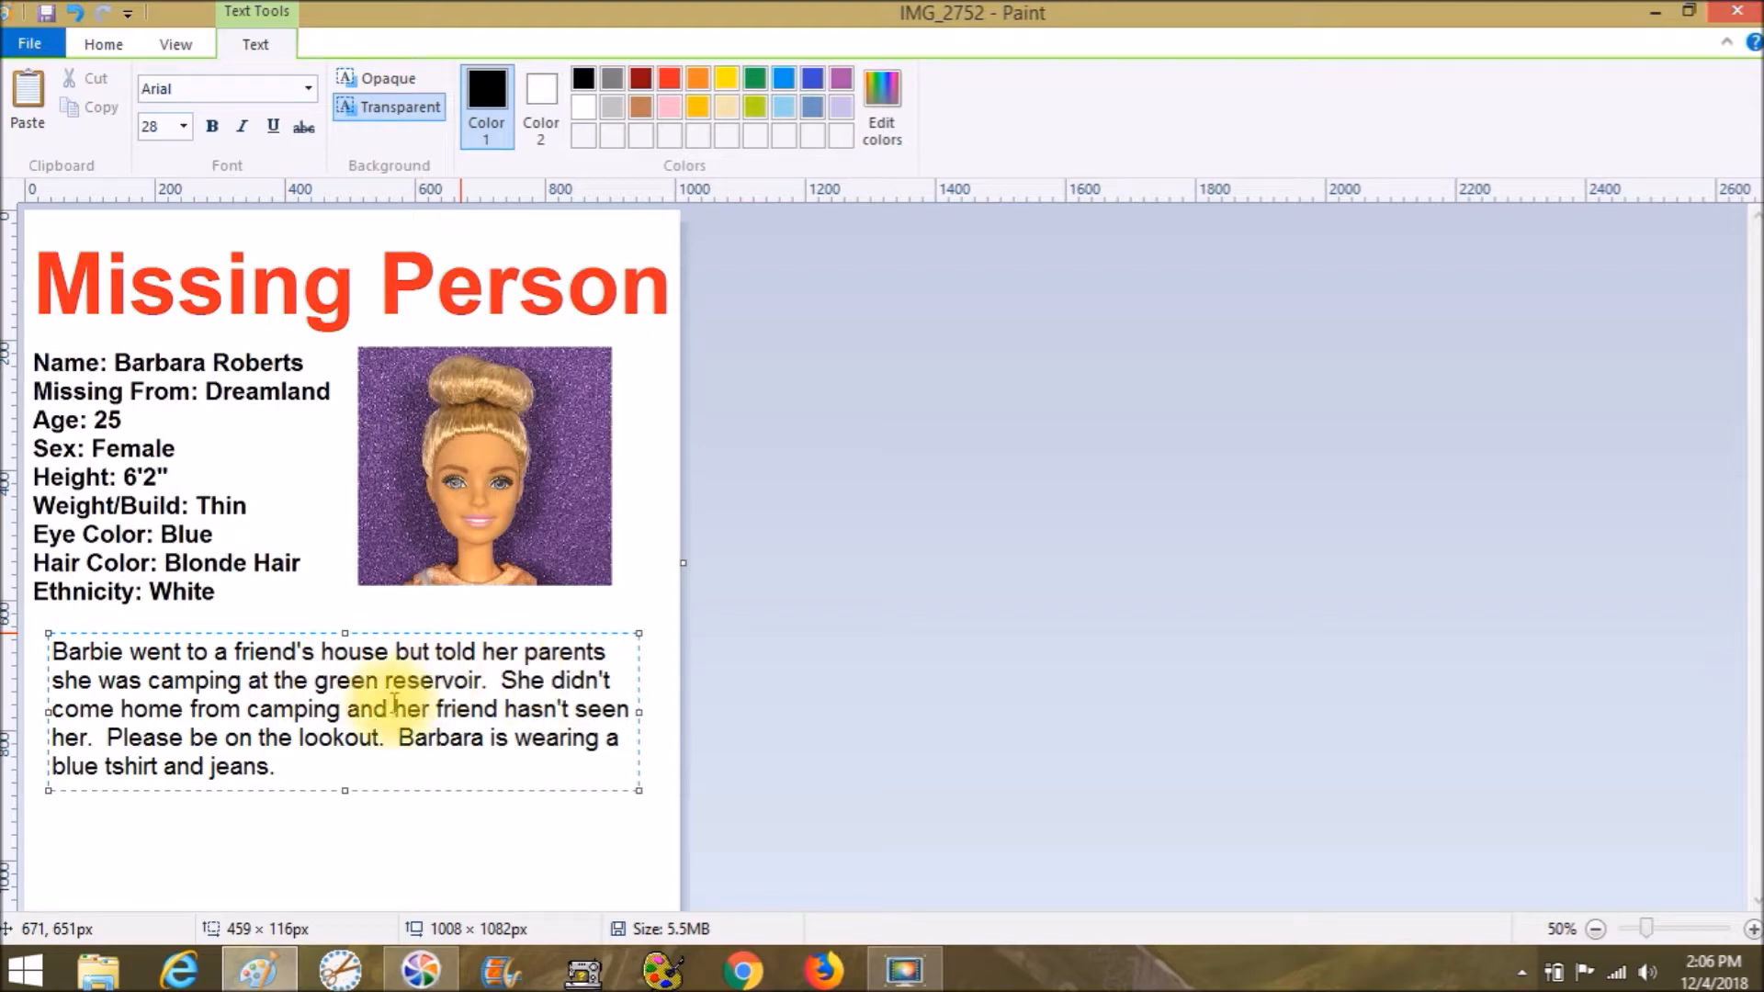
Replace "Barbie" at the start of the description with the doll's full first name.
click(117, 666)
key(BackSpace)
key(BackSpace)
text(ara)
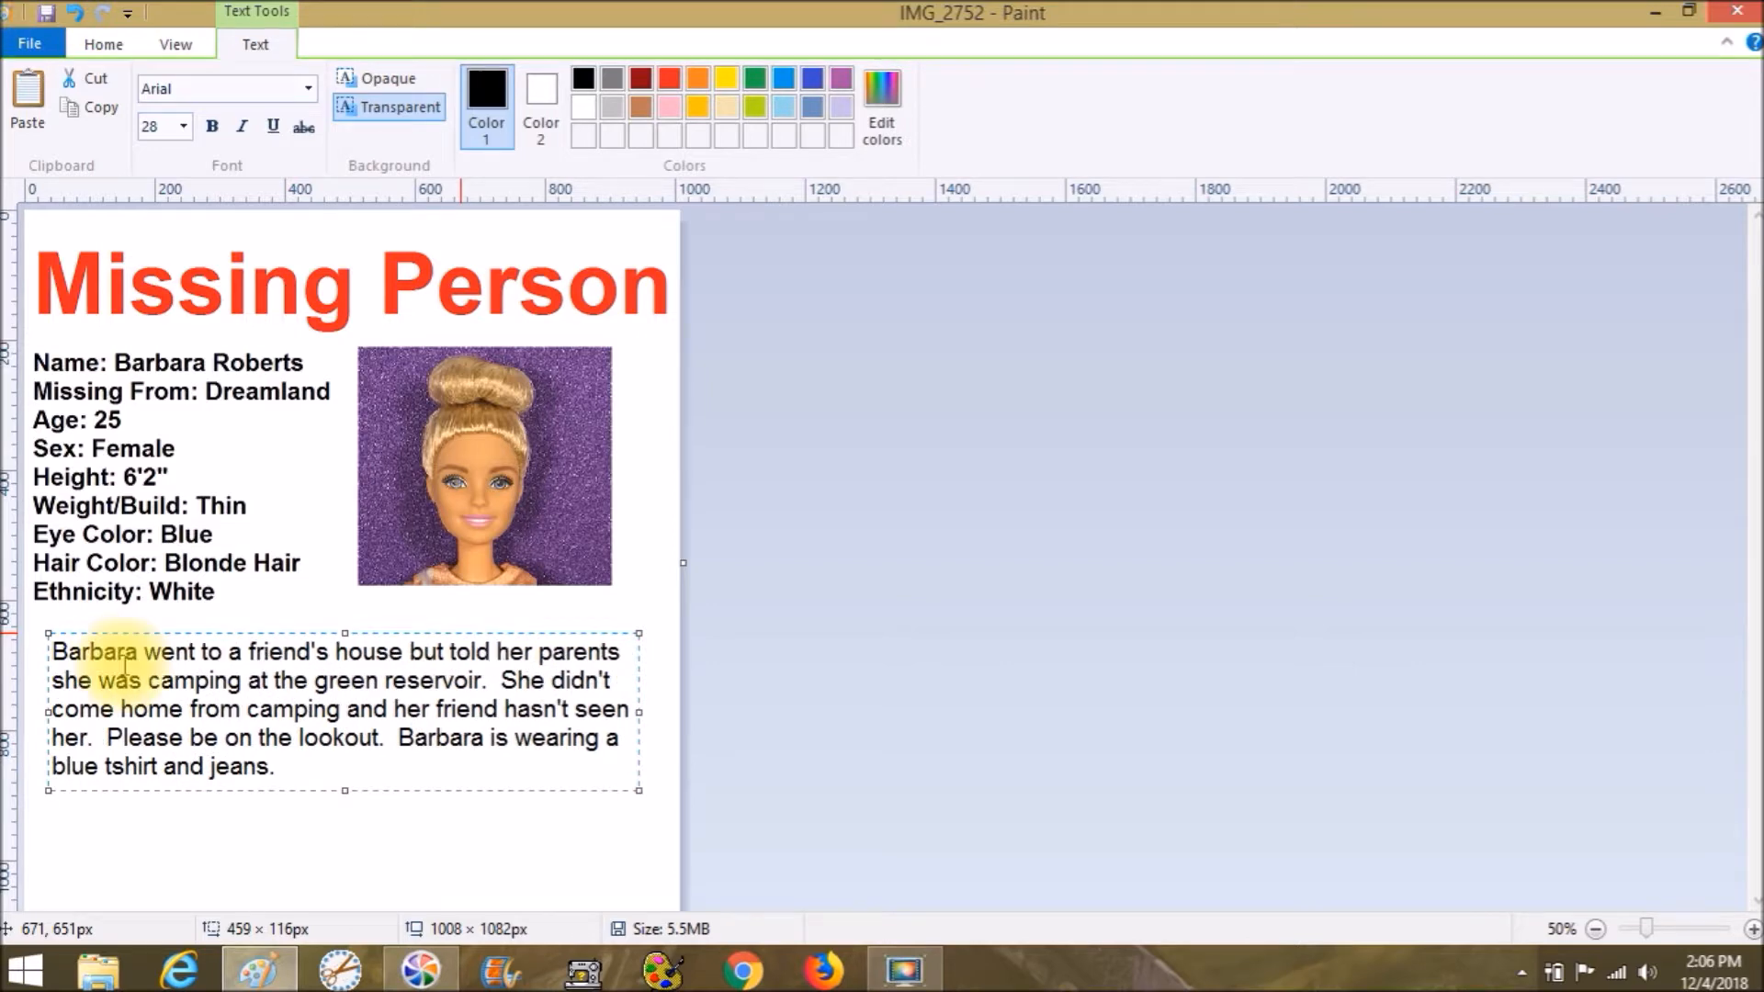
Extend the clothing sentence with "and is driving a Pink Corvette." and commit the description text.
click(292, 766)
key(BackSpace)
key(BackSpace)
text(s an)
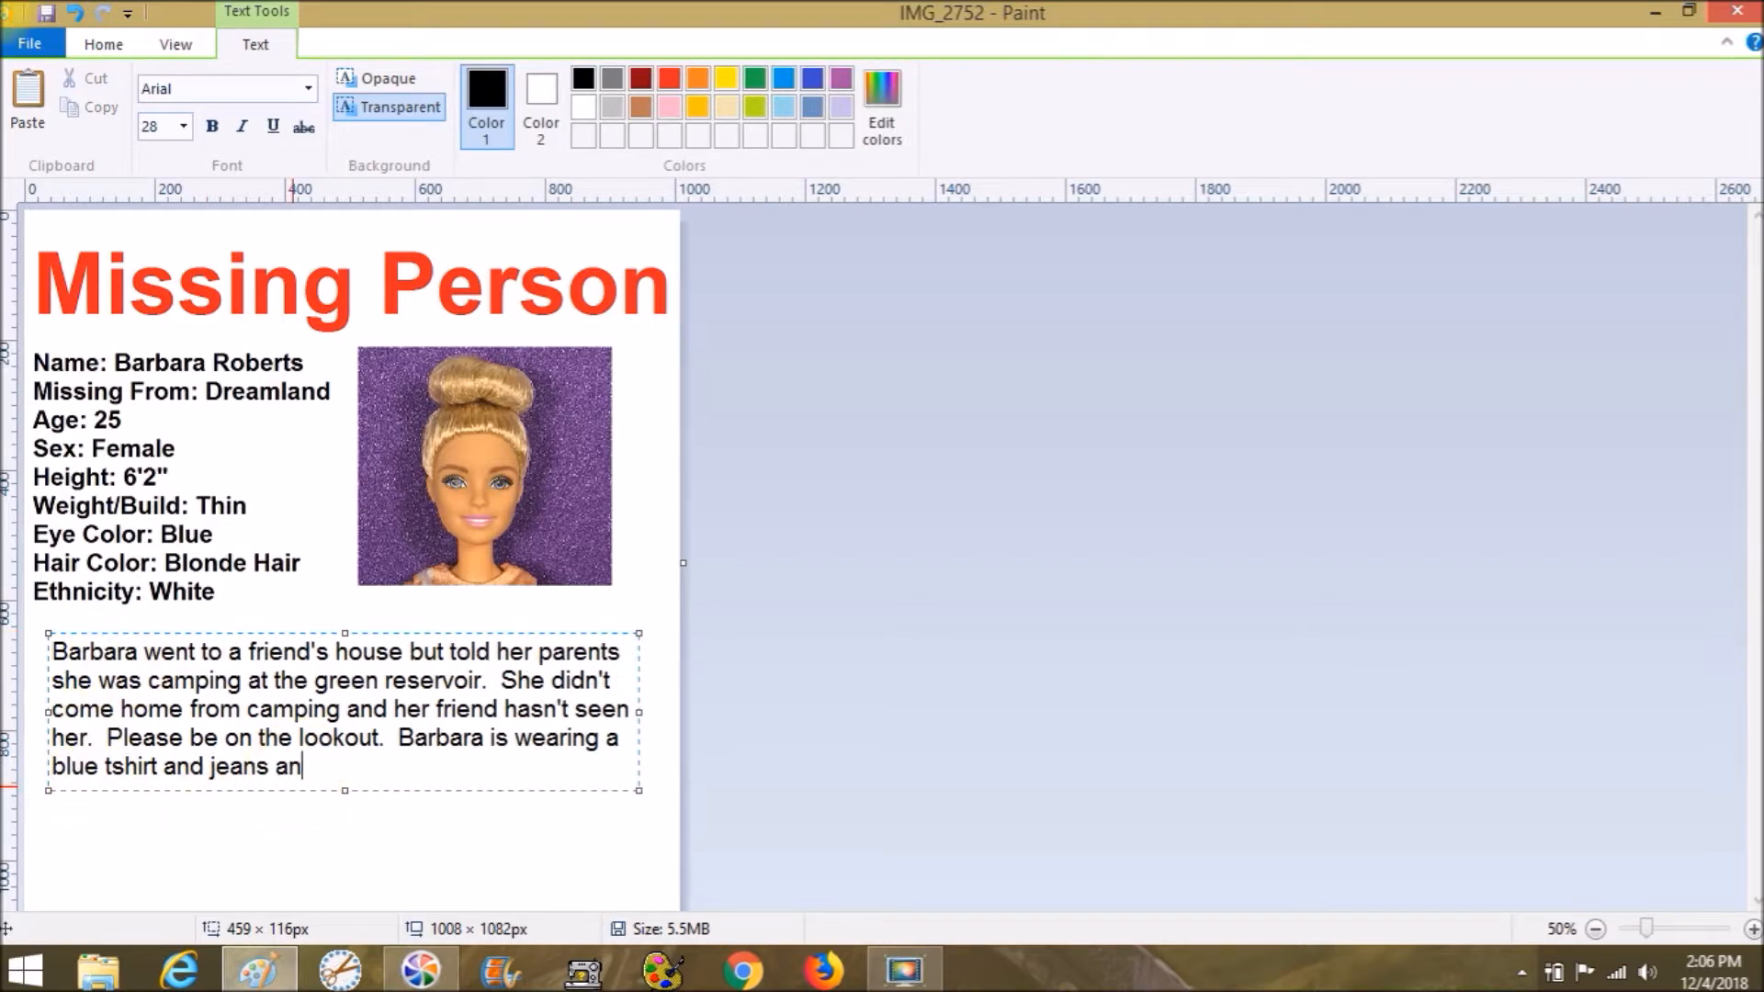
text(d is driiing a Pink Corvet)
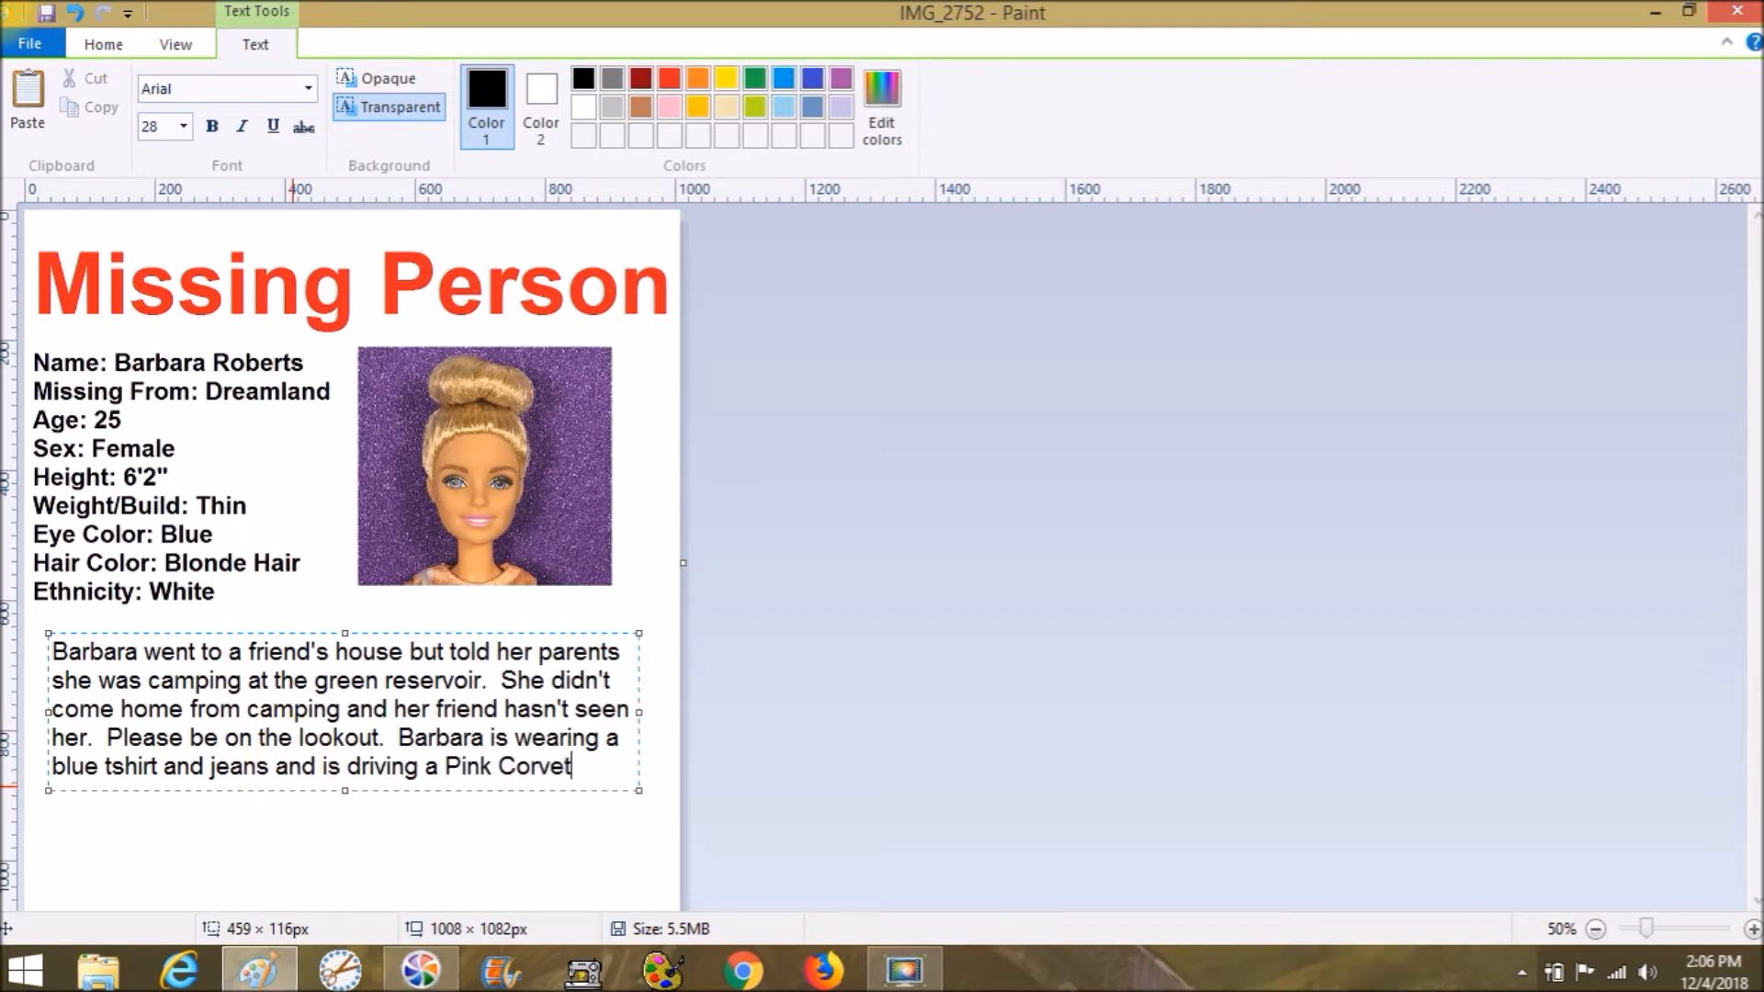
text(te.  P)
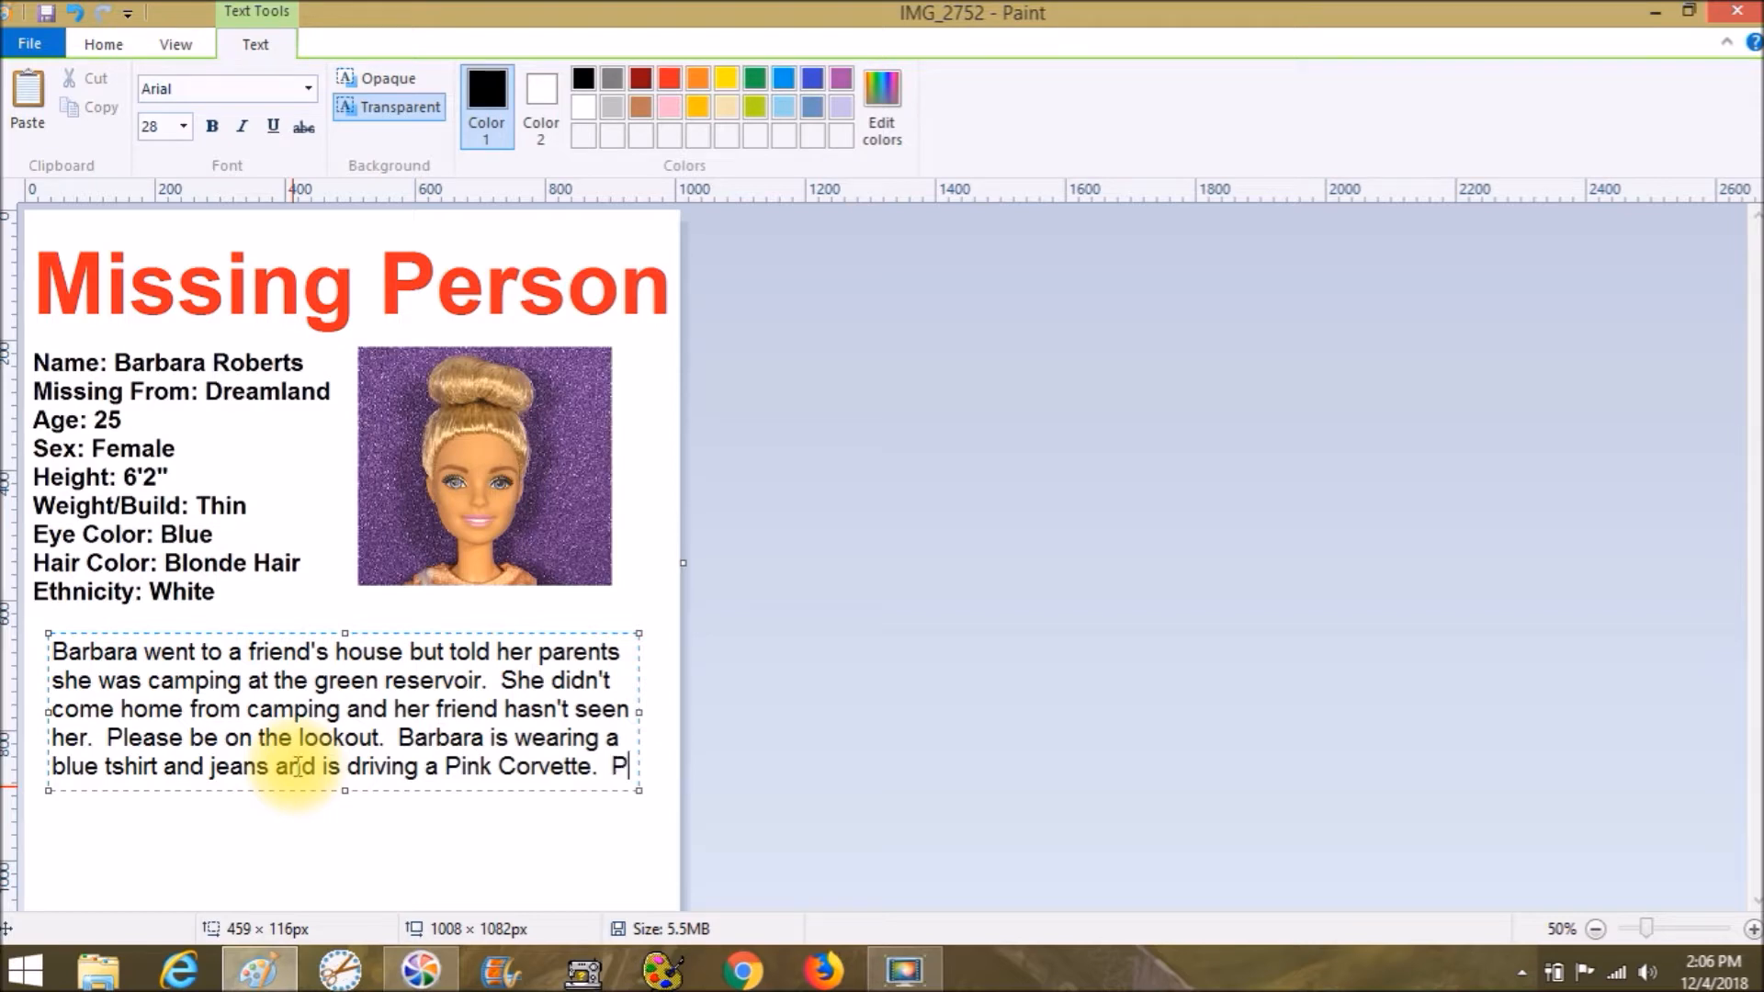
click(454, 821)
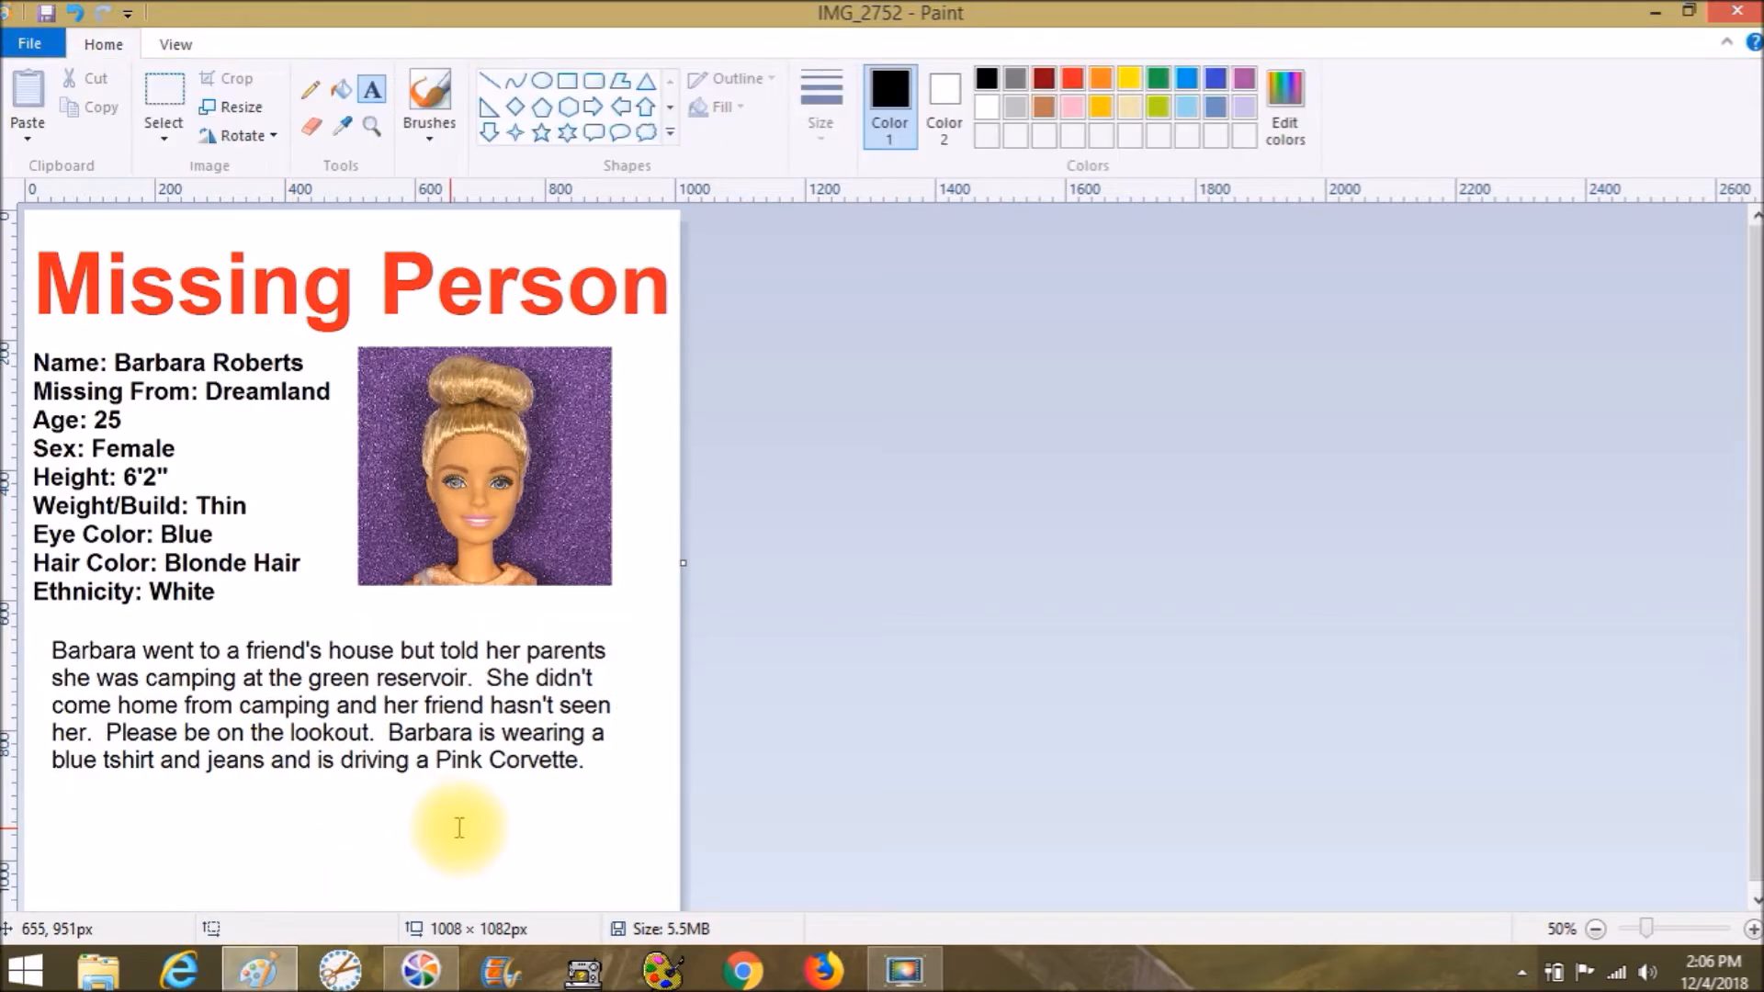
Draw a horizontal black line about 887 px long below the description paragraph and commit it.
click(490, 82)
drag(48, 806, 579, 806)
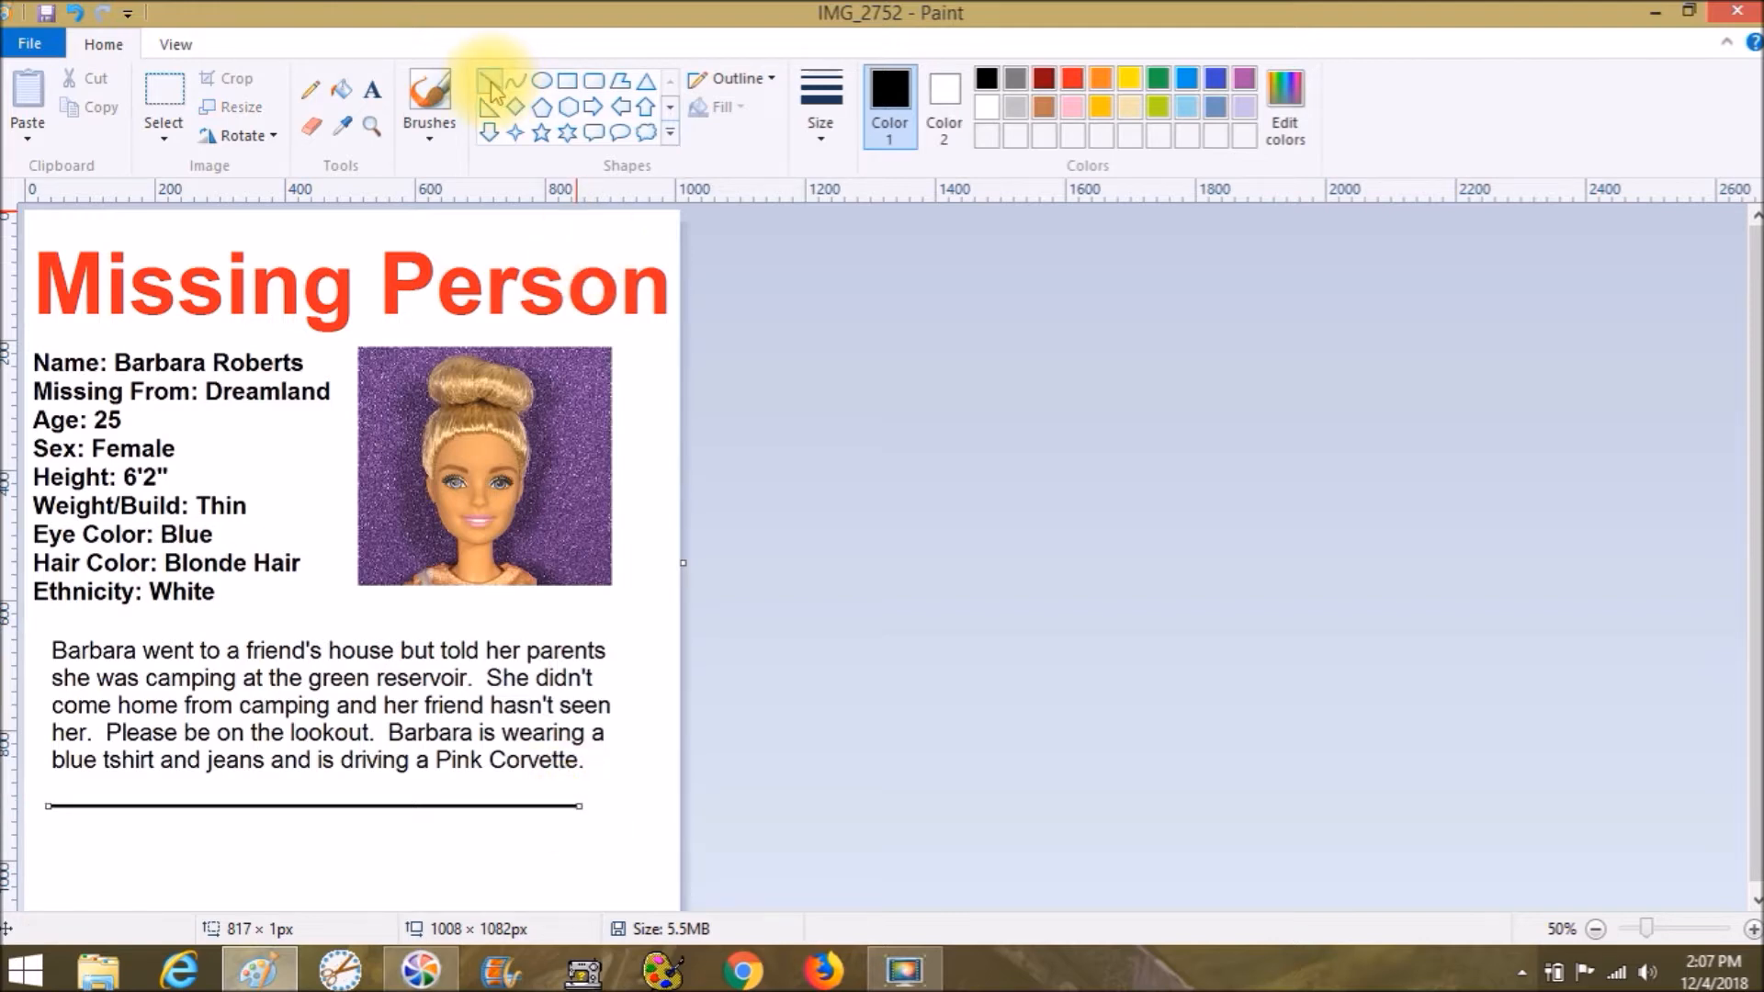
drag(580, 806, 624, 806)
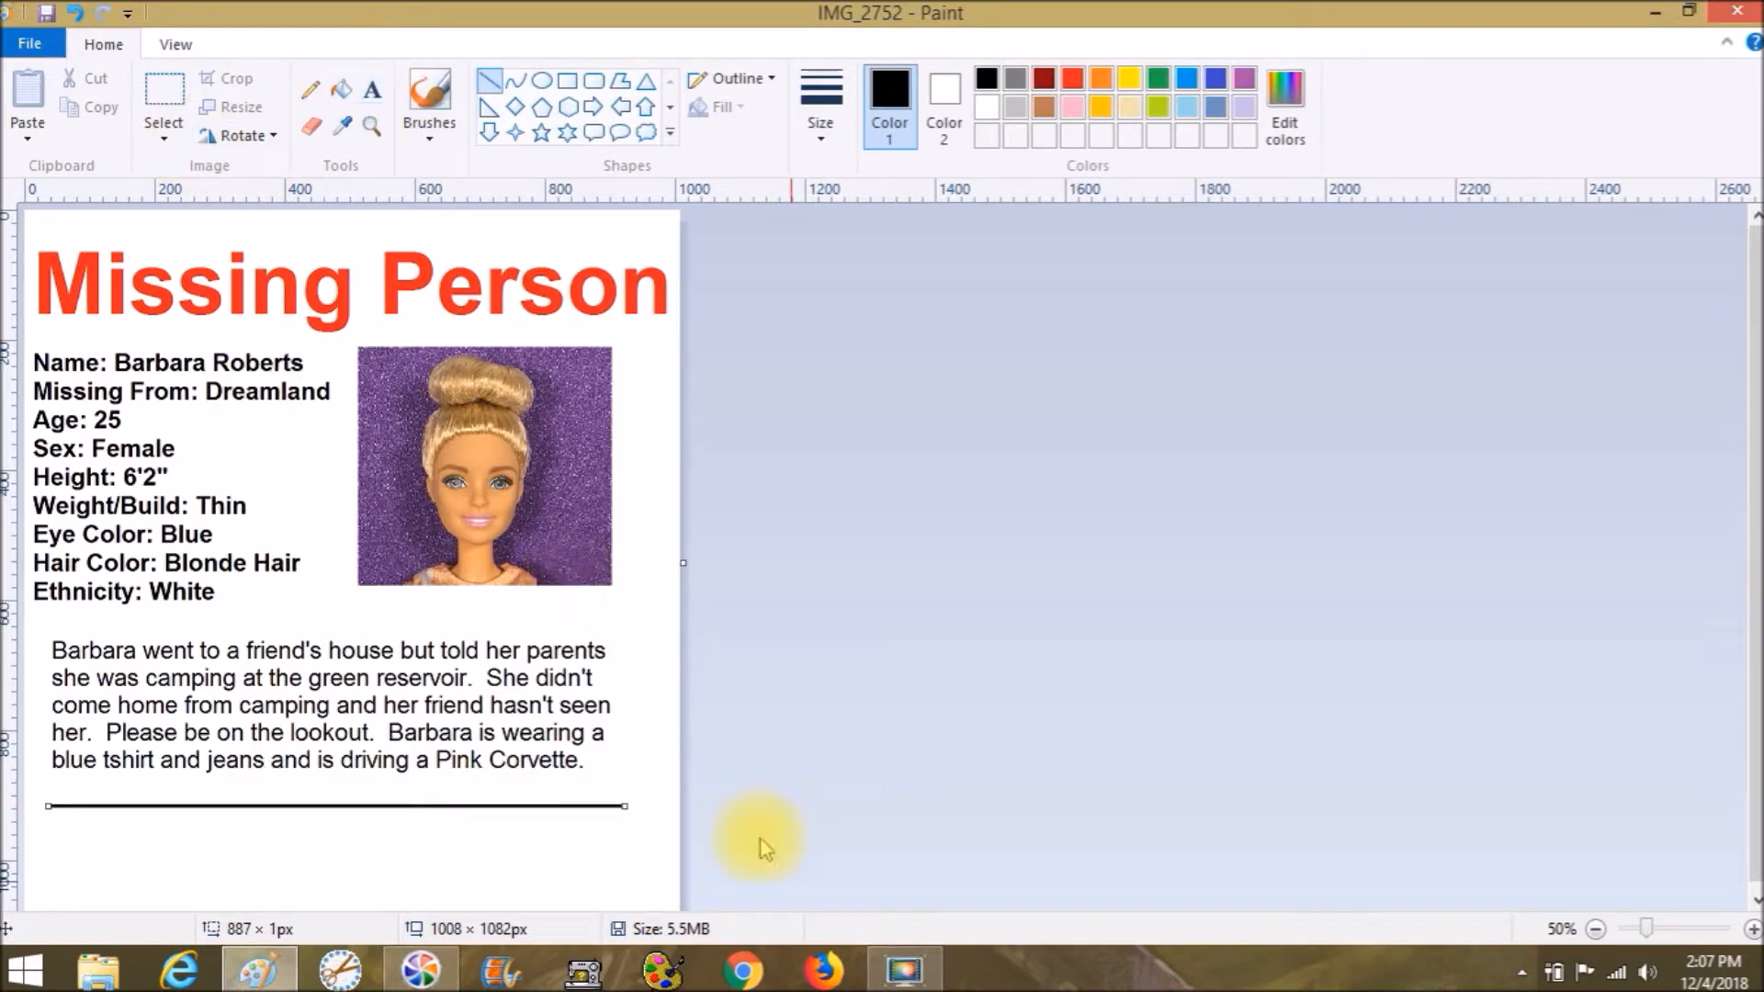
click(638, 633)
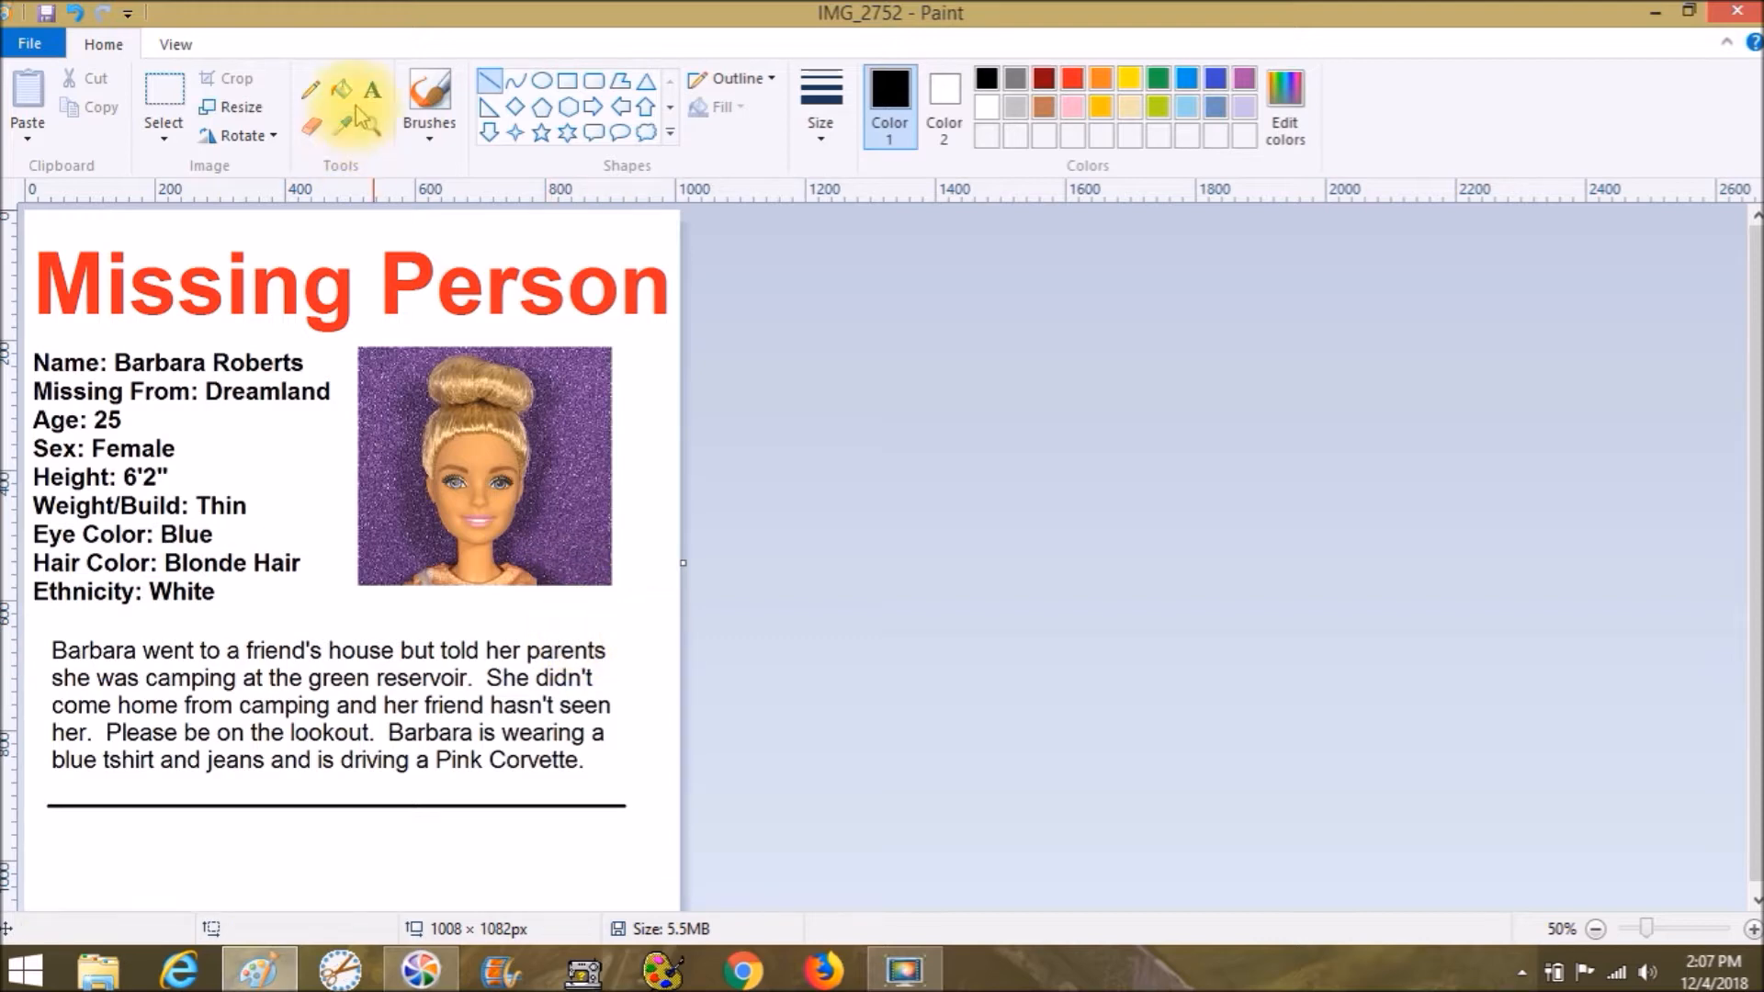
Place an empty text box just below the divider line and set its font size to 24.
click(372, 89)
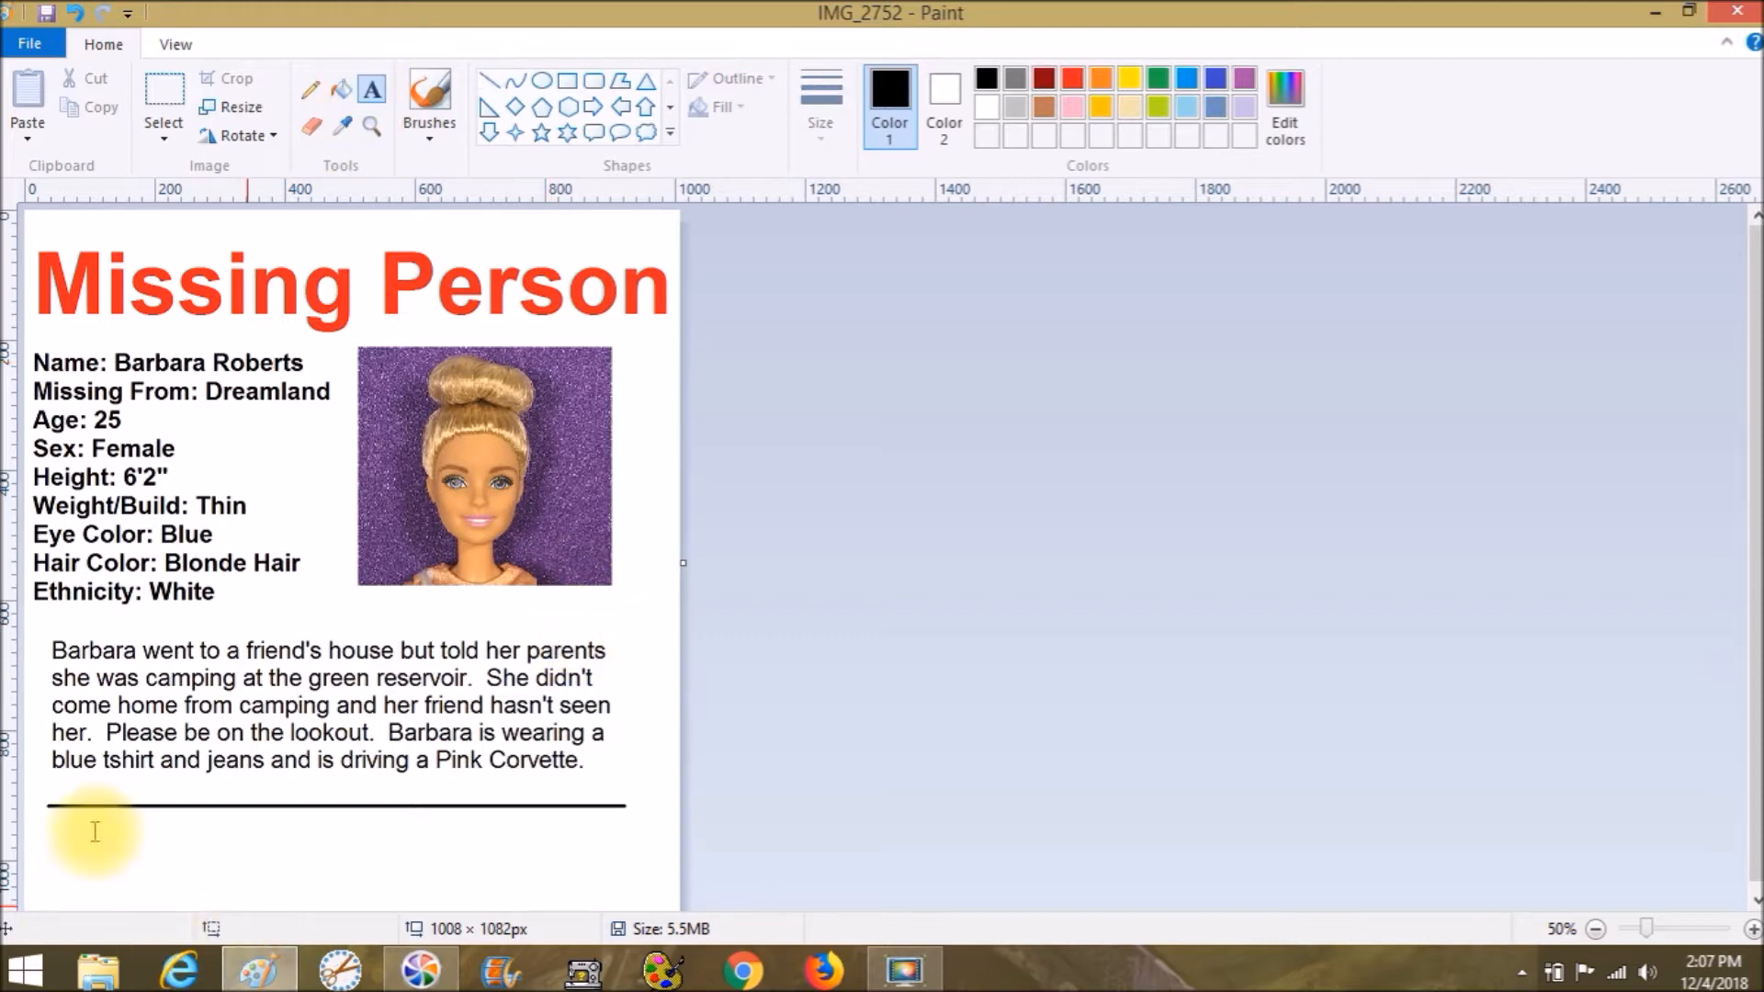
drag(44, 804, 468, 864)
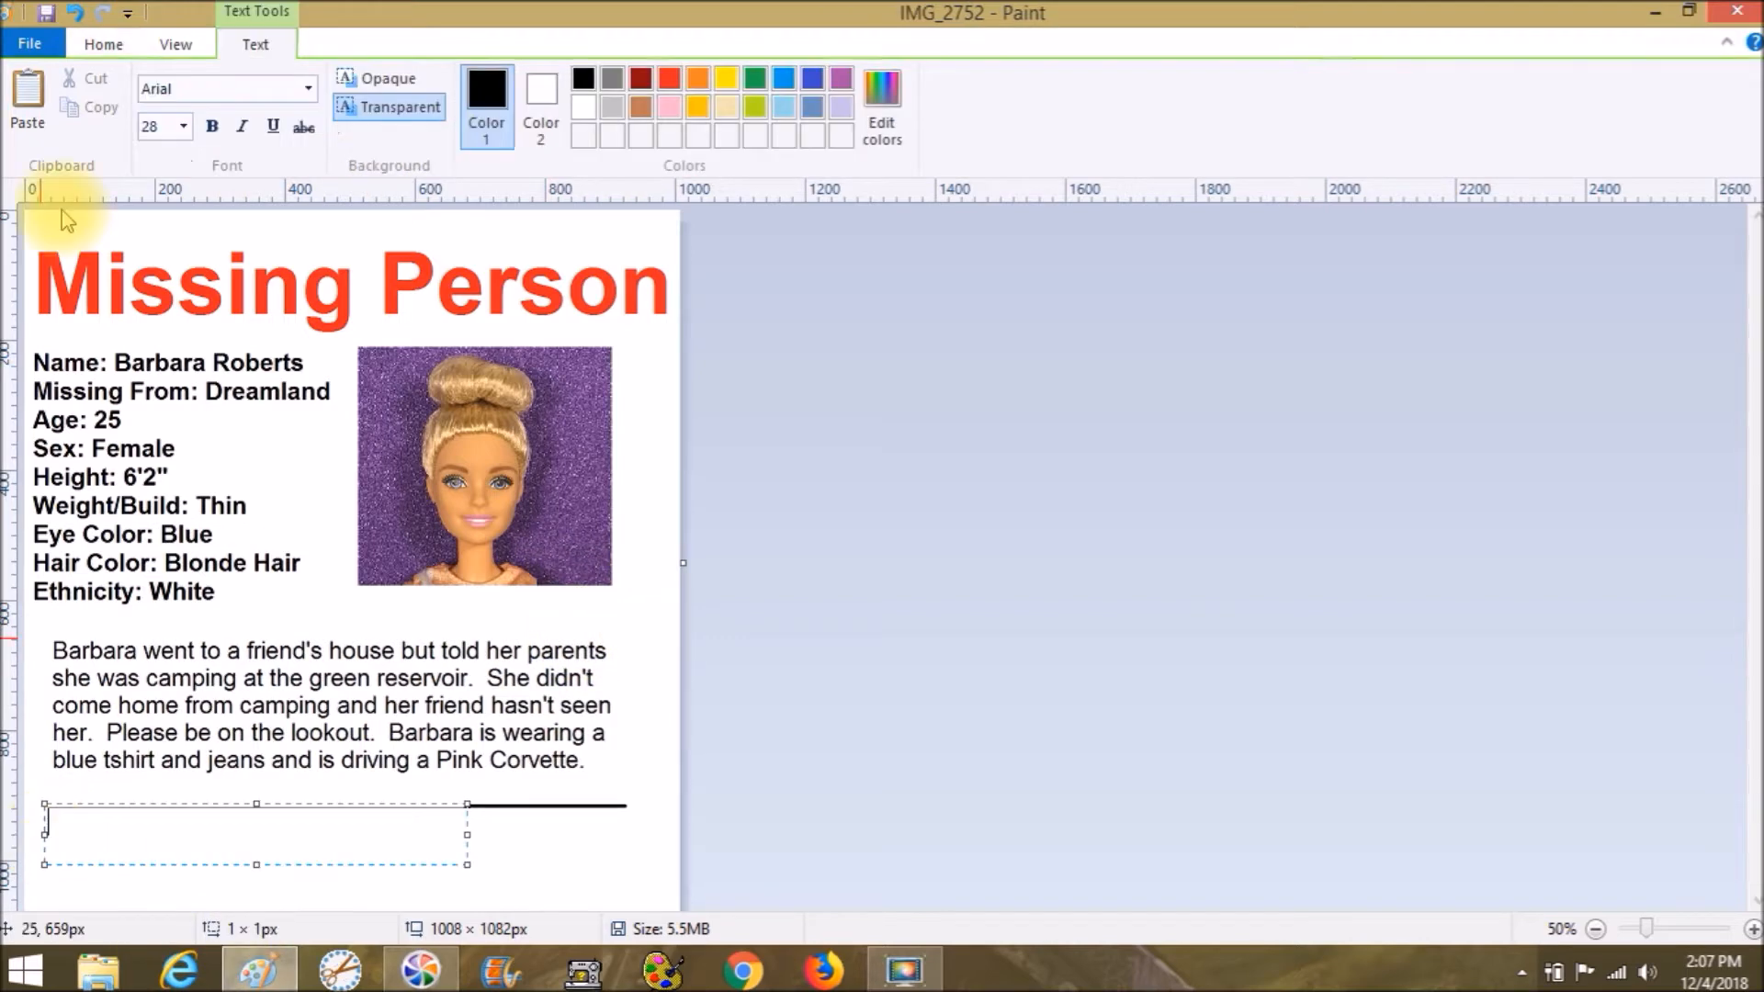
click(188, 127)
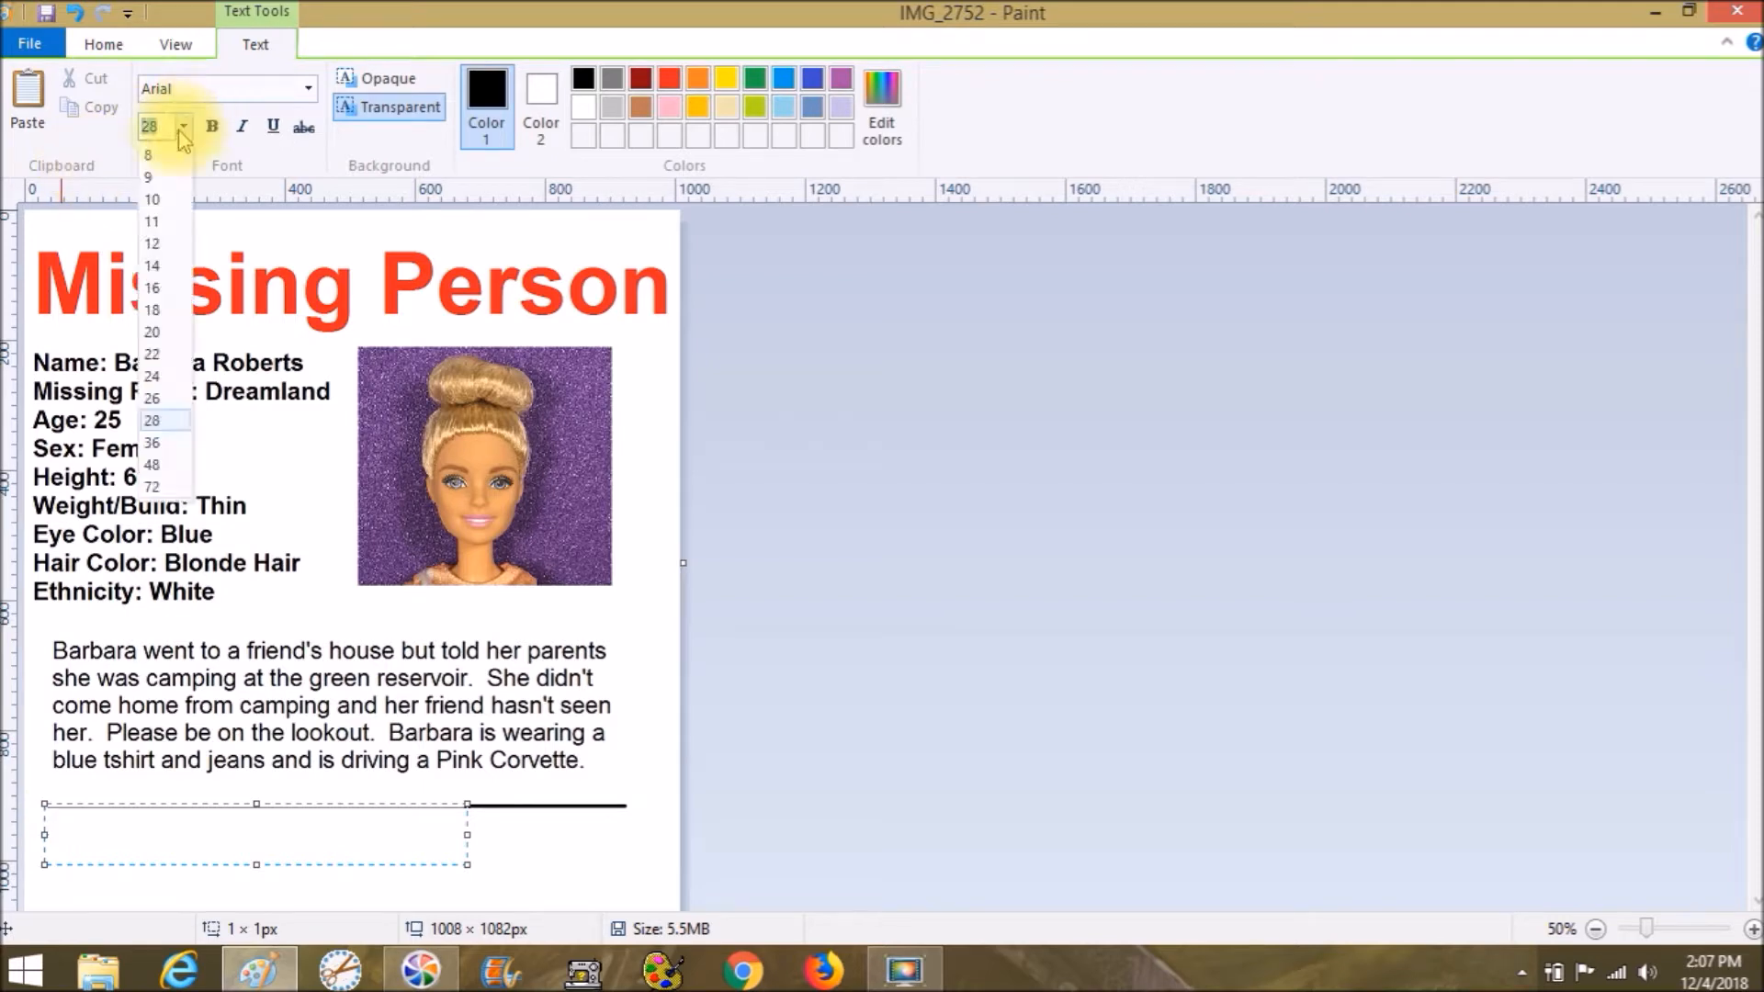
click(162, 376)
drag(286, 801, 302, 815)
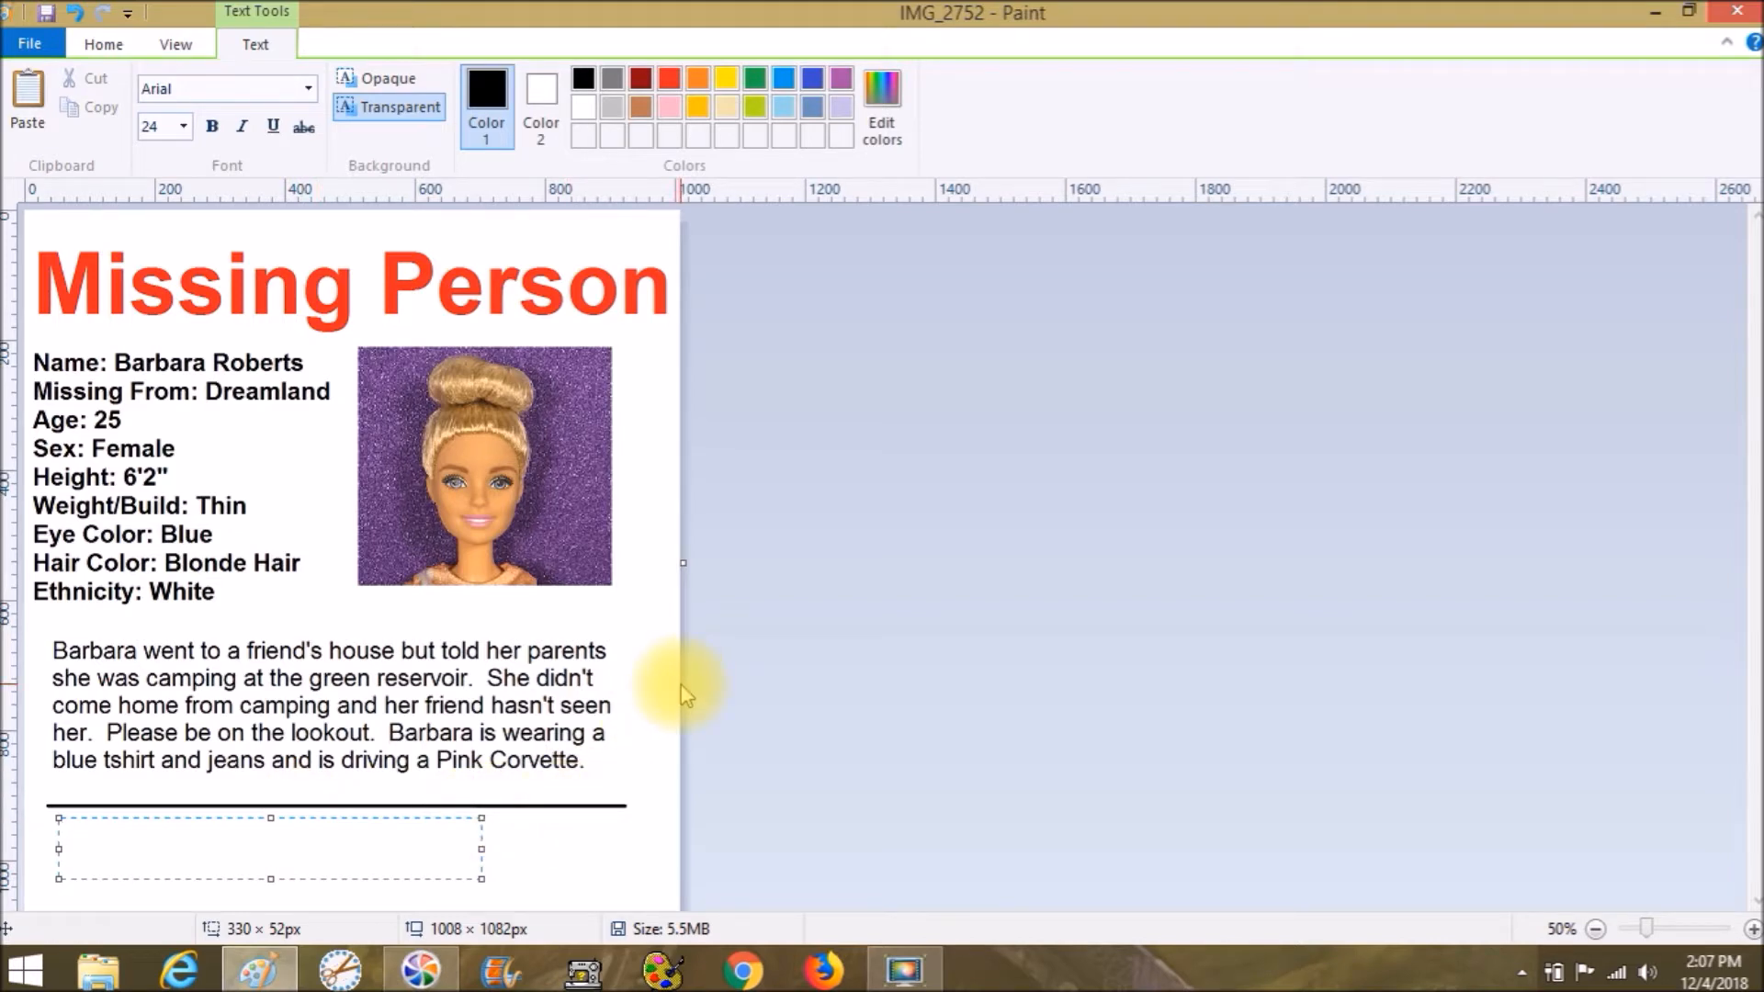
text(Ca)
key(BackSpace)
key(BackSpace)
key(BackSpace)
key(BackSpace)
key(BackSpace)
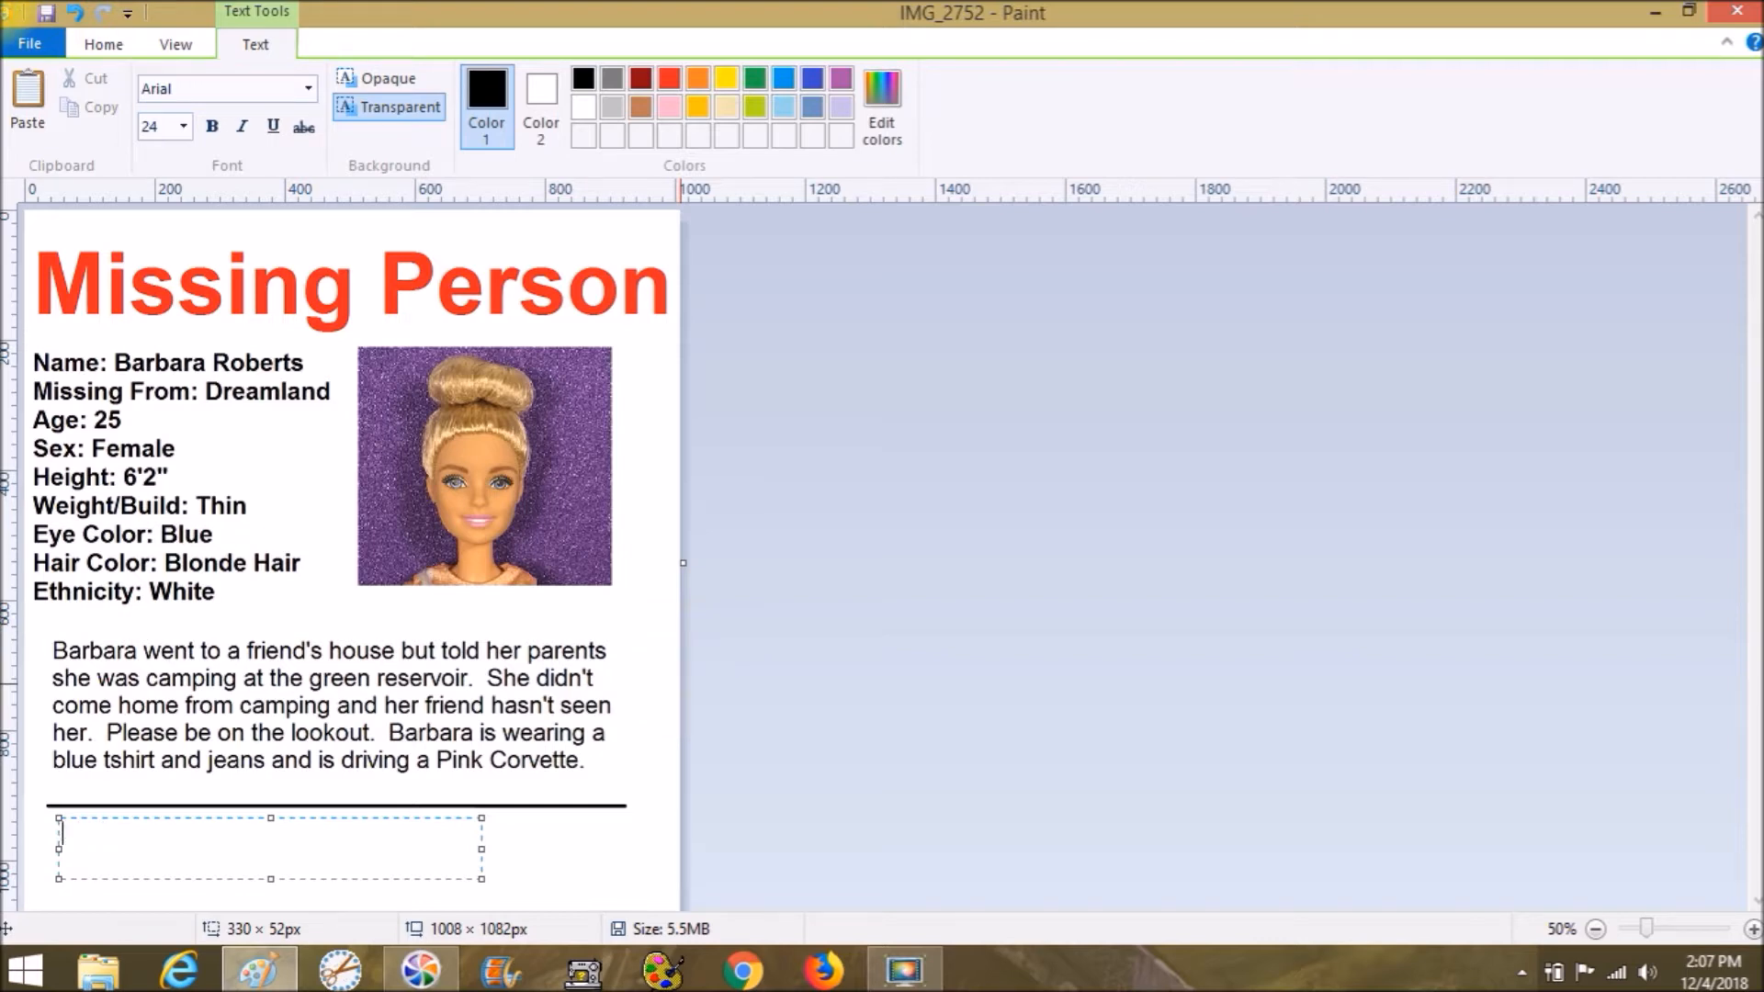
Write "Please call the Dreamland Police at" below the divider line, followed by the contact phone number.
text(Please call the Dream)
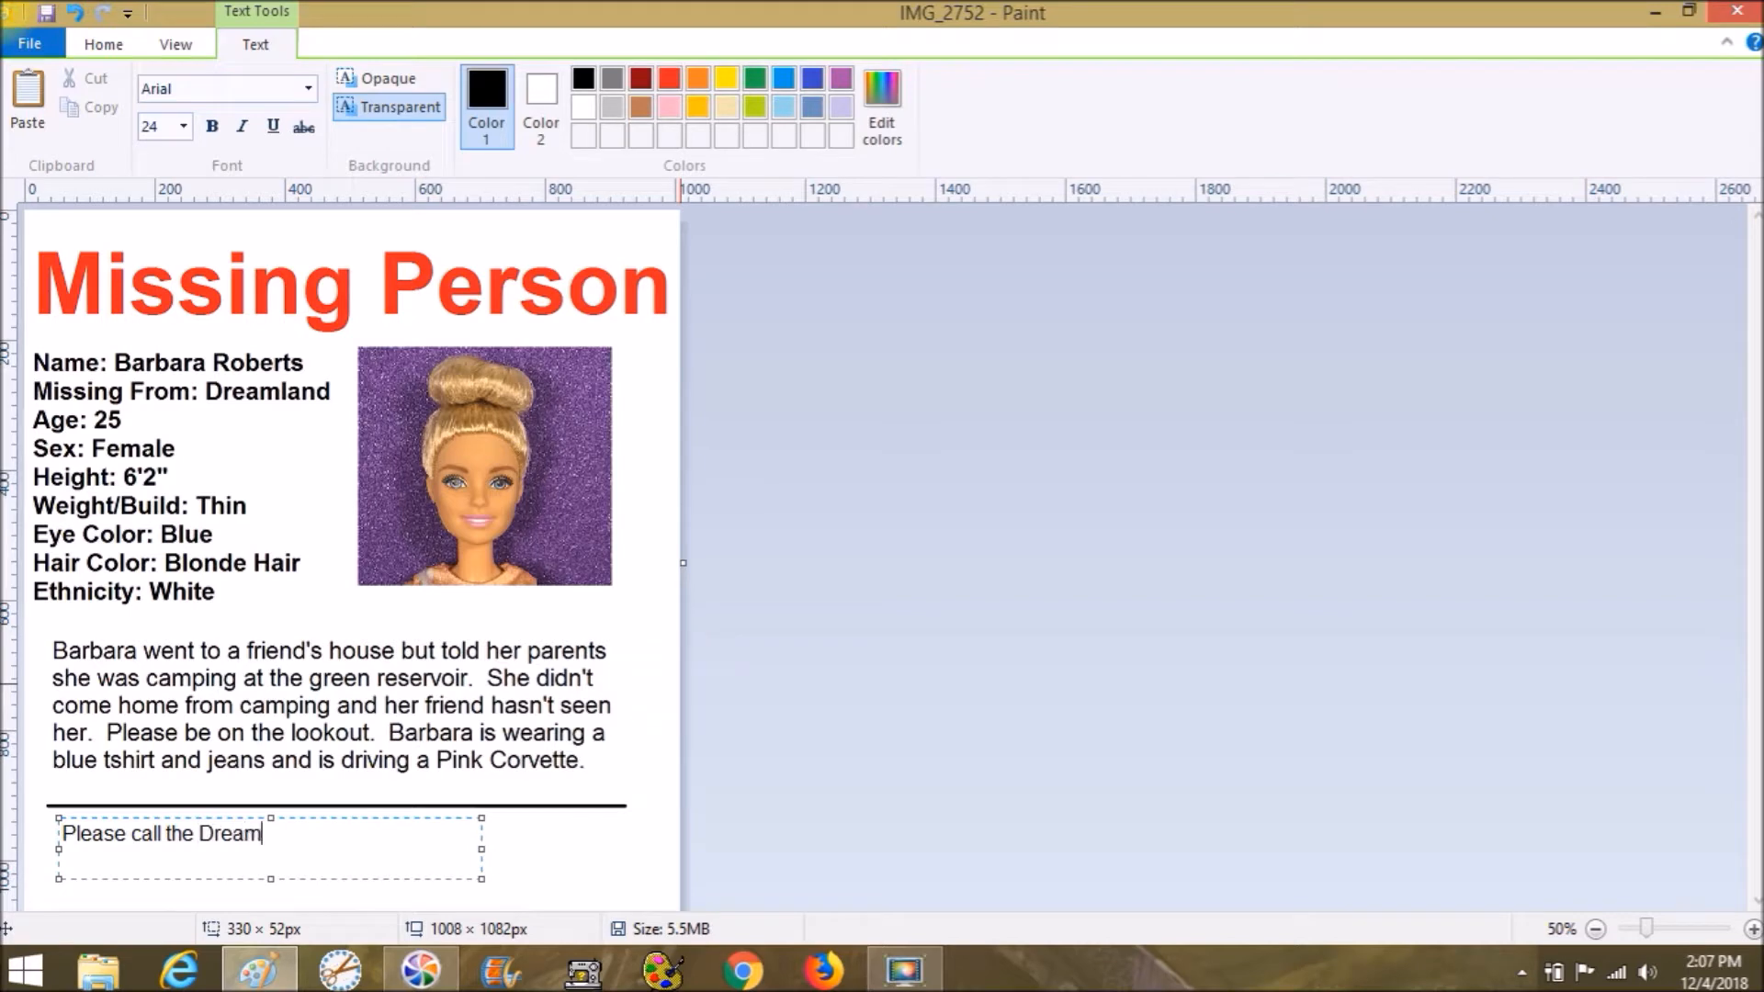
text(land Police if you)
key(BackSpace)
key(BackSpace)
key(BackSpace)
key(BackSpace)
key(BackSpace)
key(BackSpace)
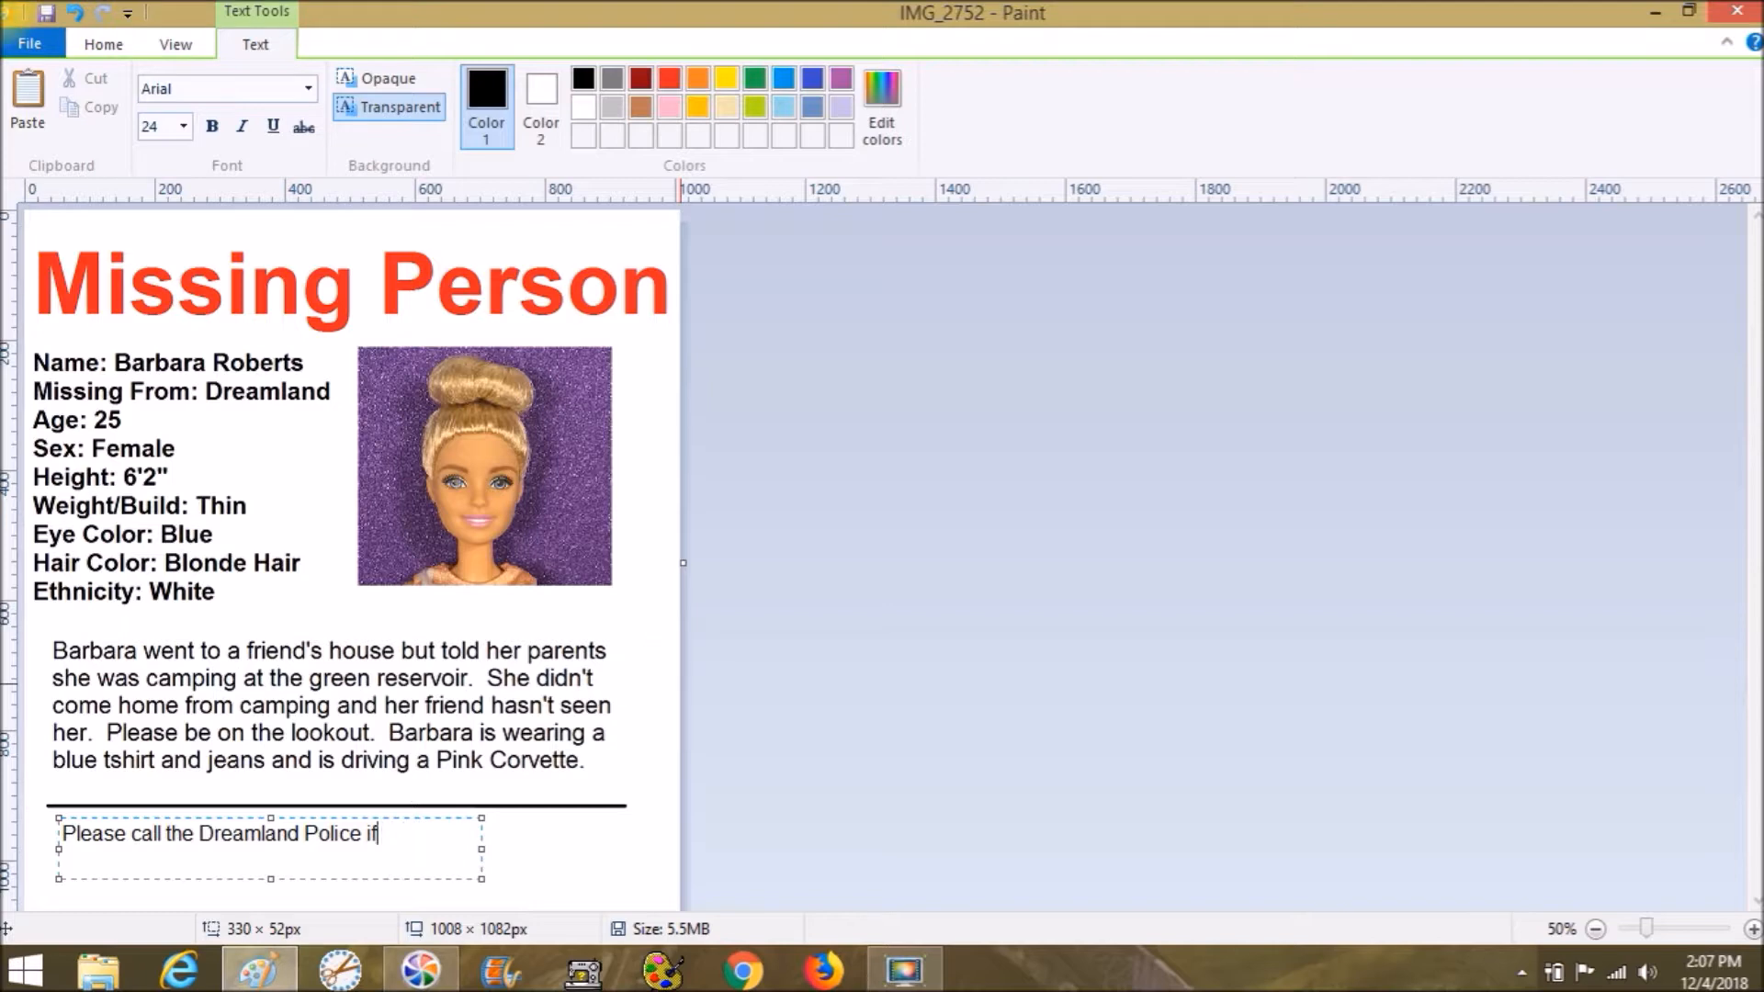
text(at)
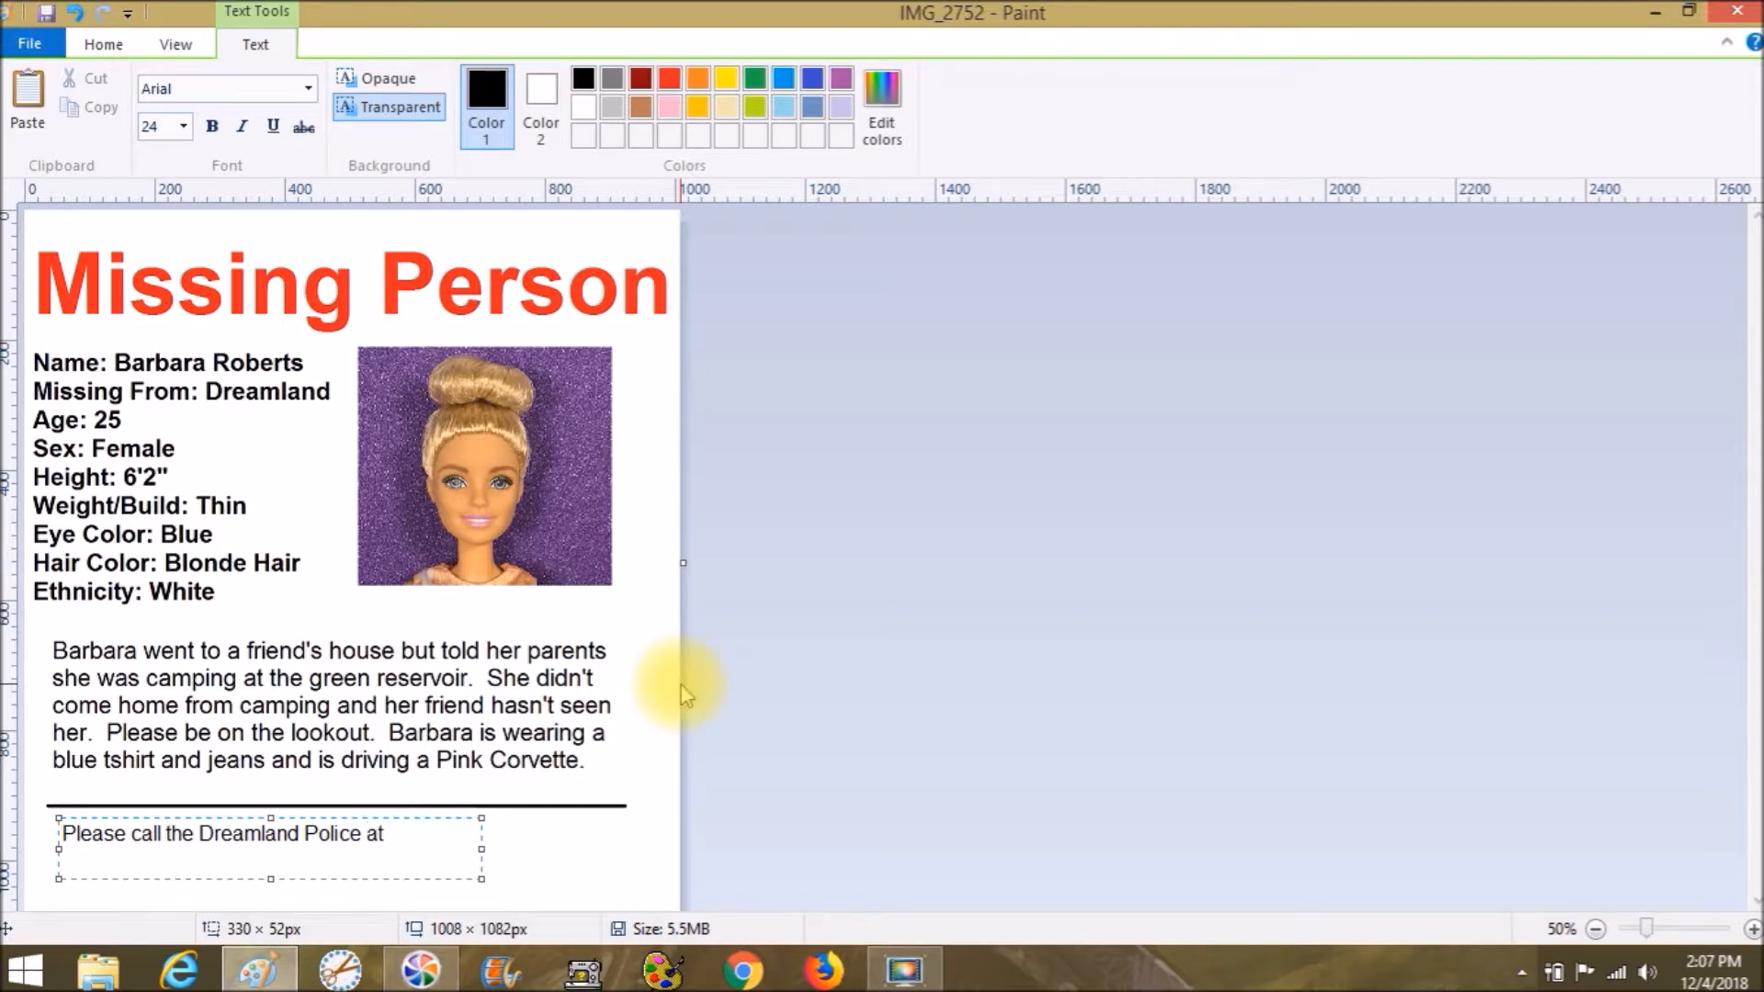
text(444-444-)
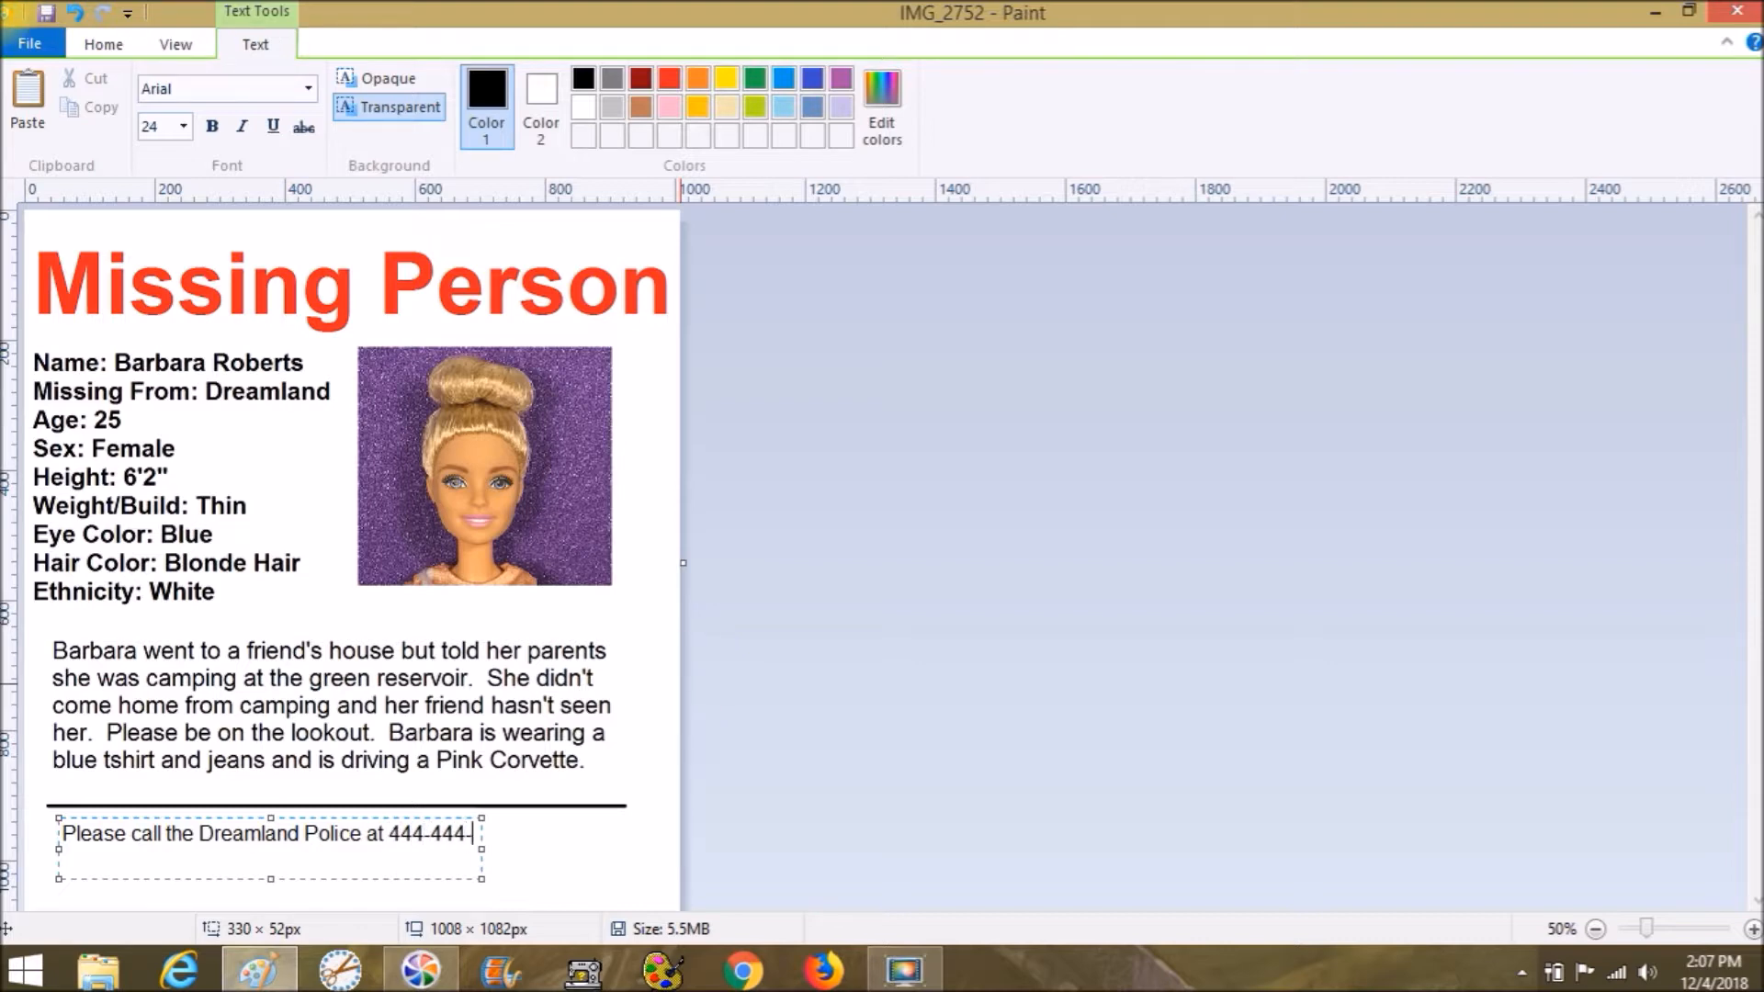
text(4444)
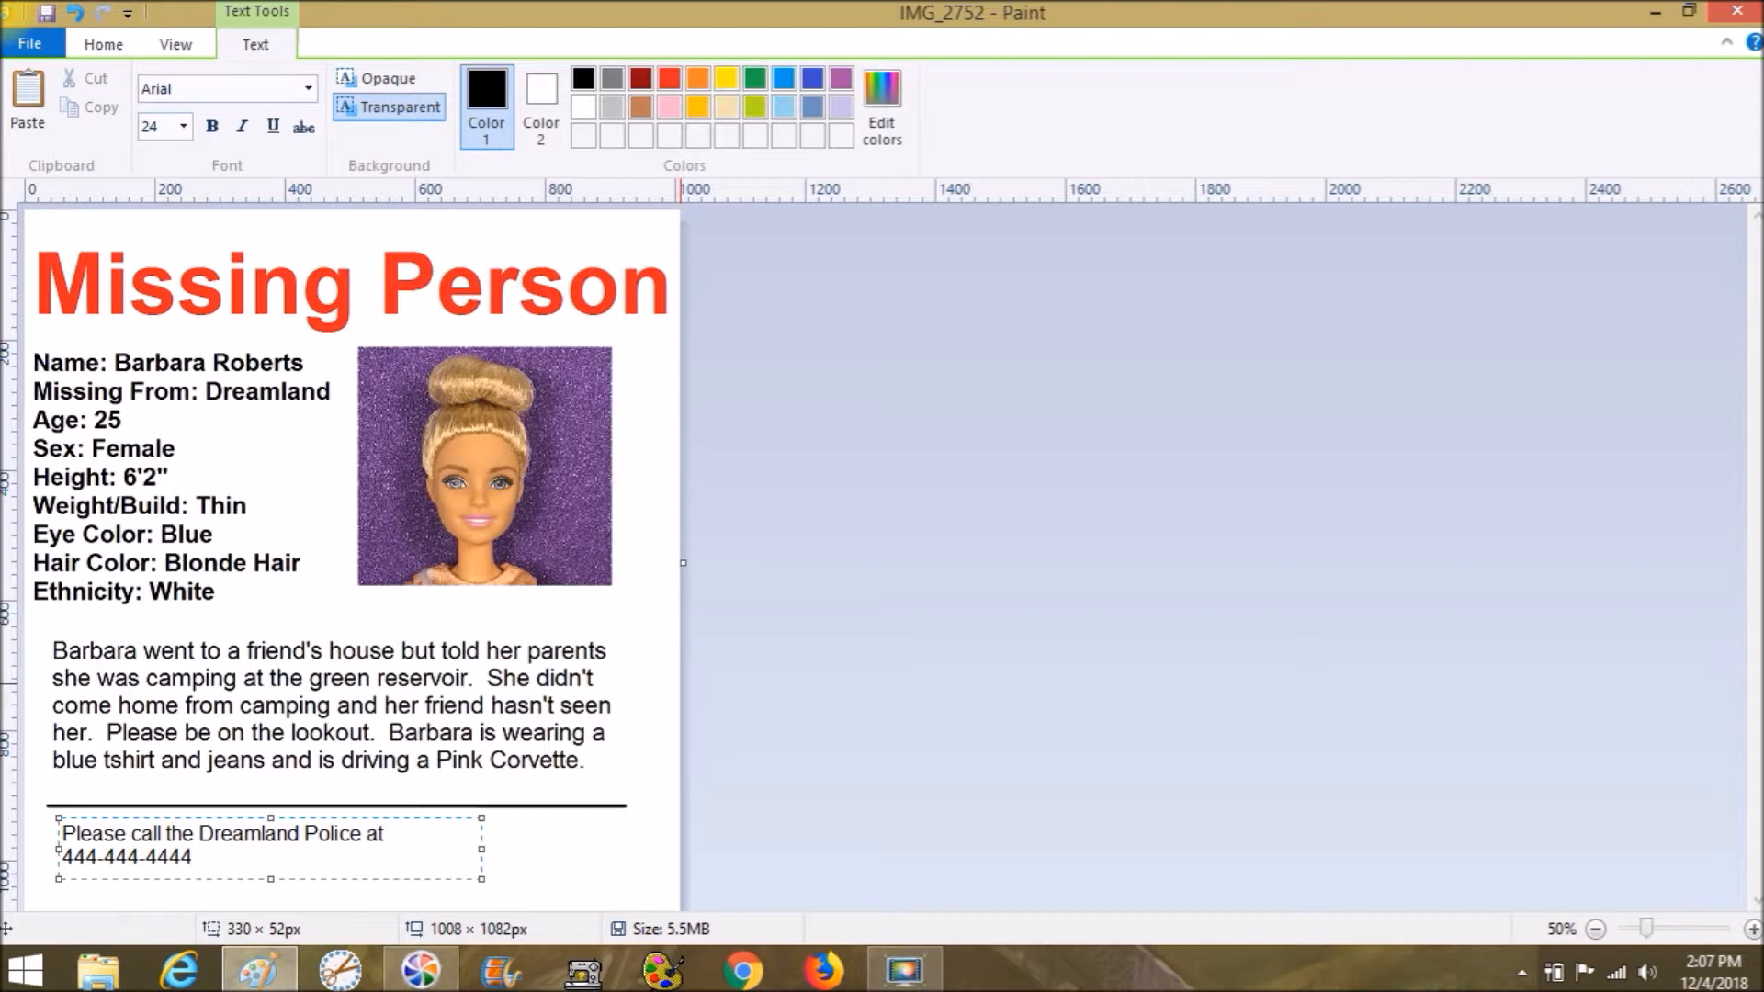
Complete the contact sentence with "if you have any information about" and the doll's full name, ending with a period.
text( if you have any inform)
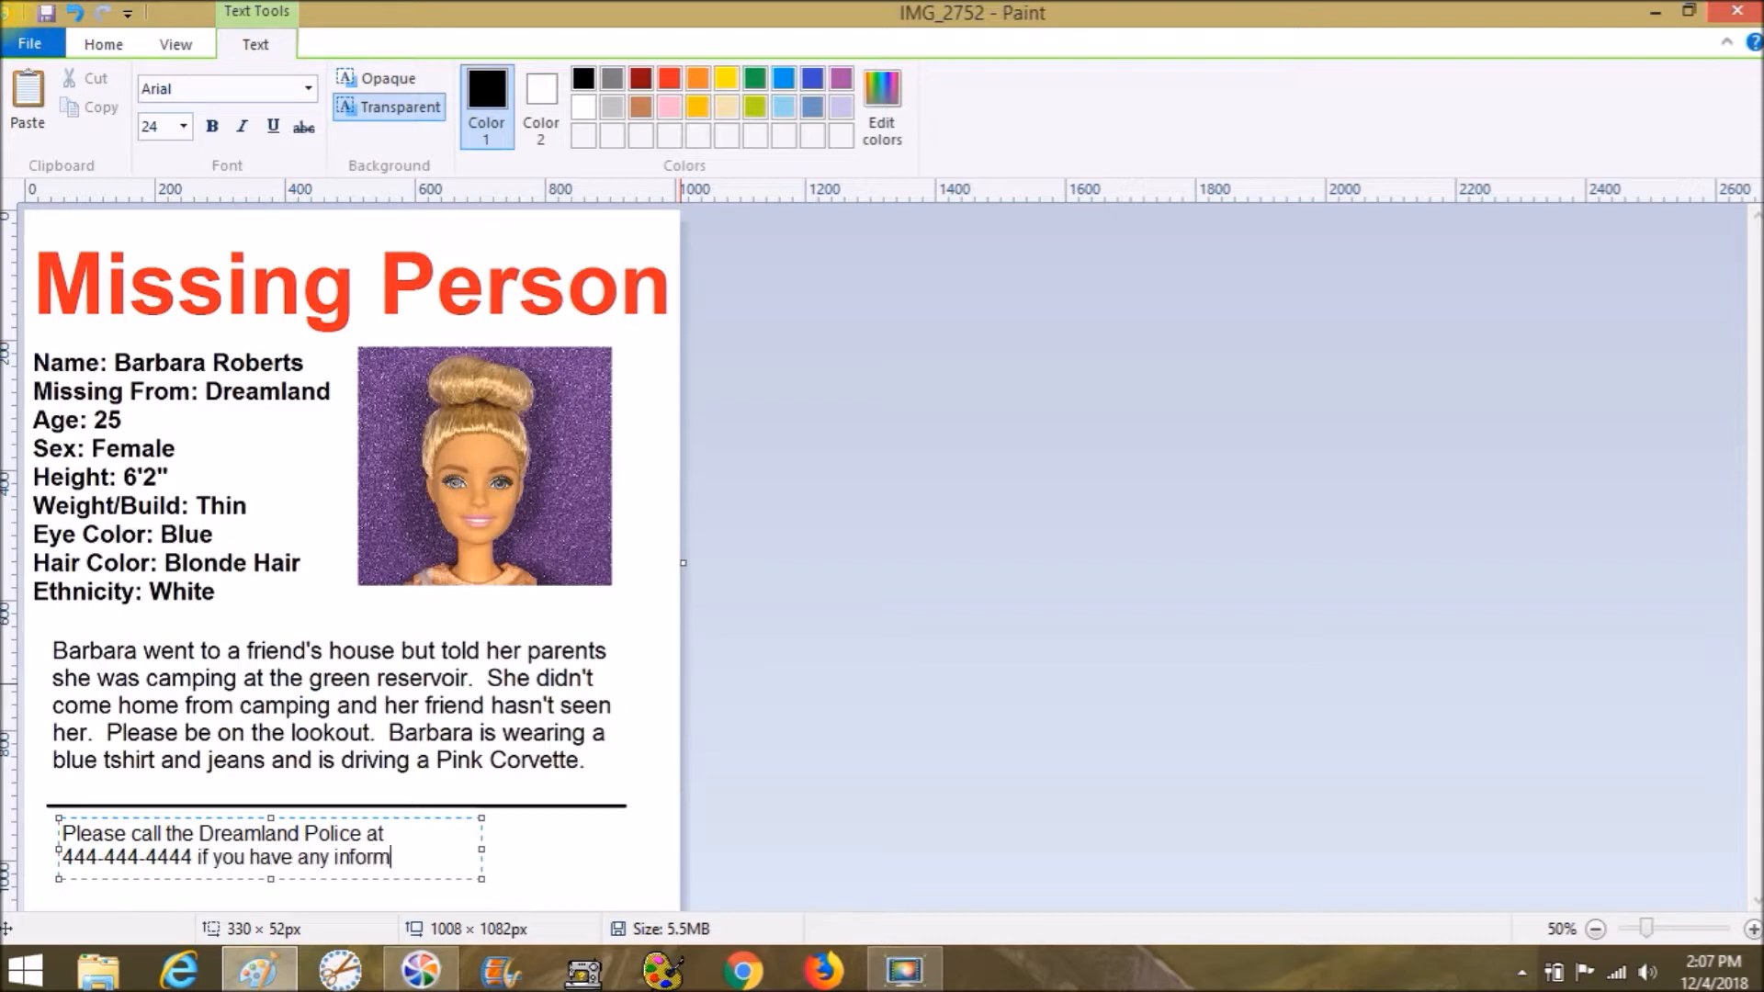
text(ation abou)
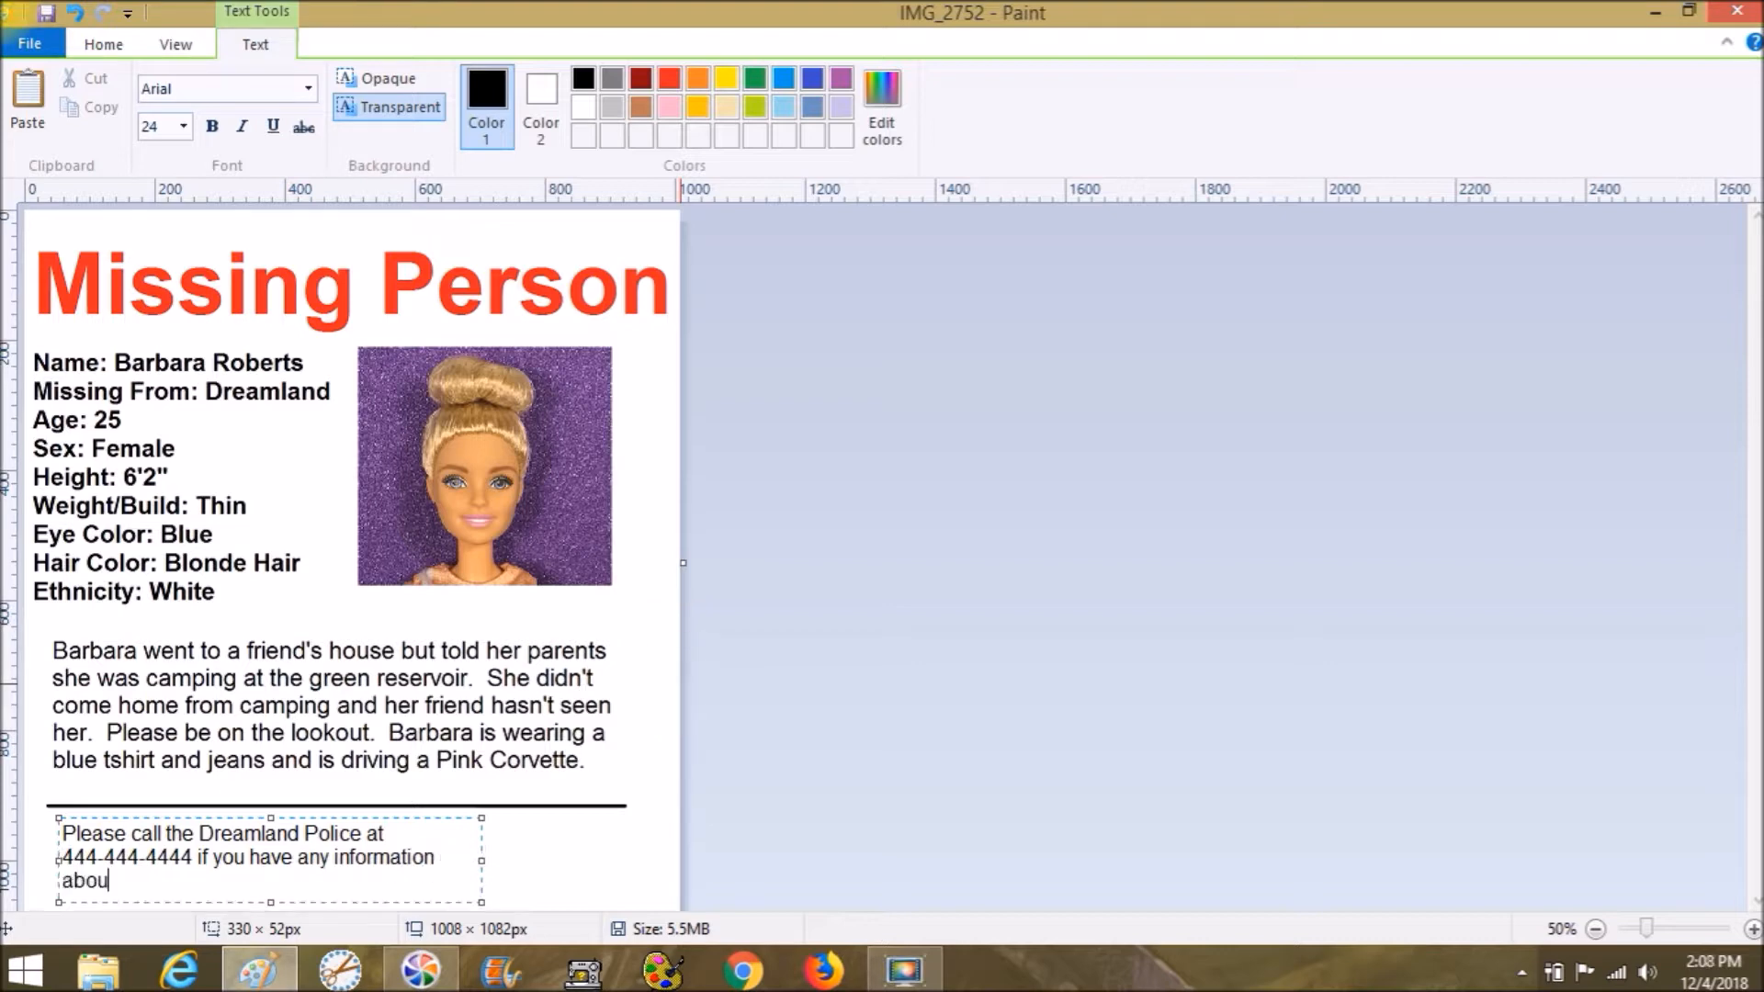
text(t Barbara Rob)
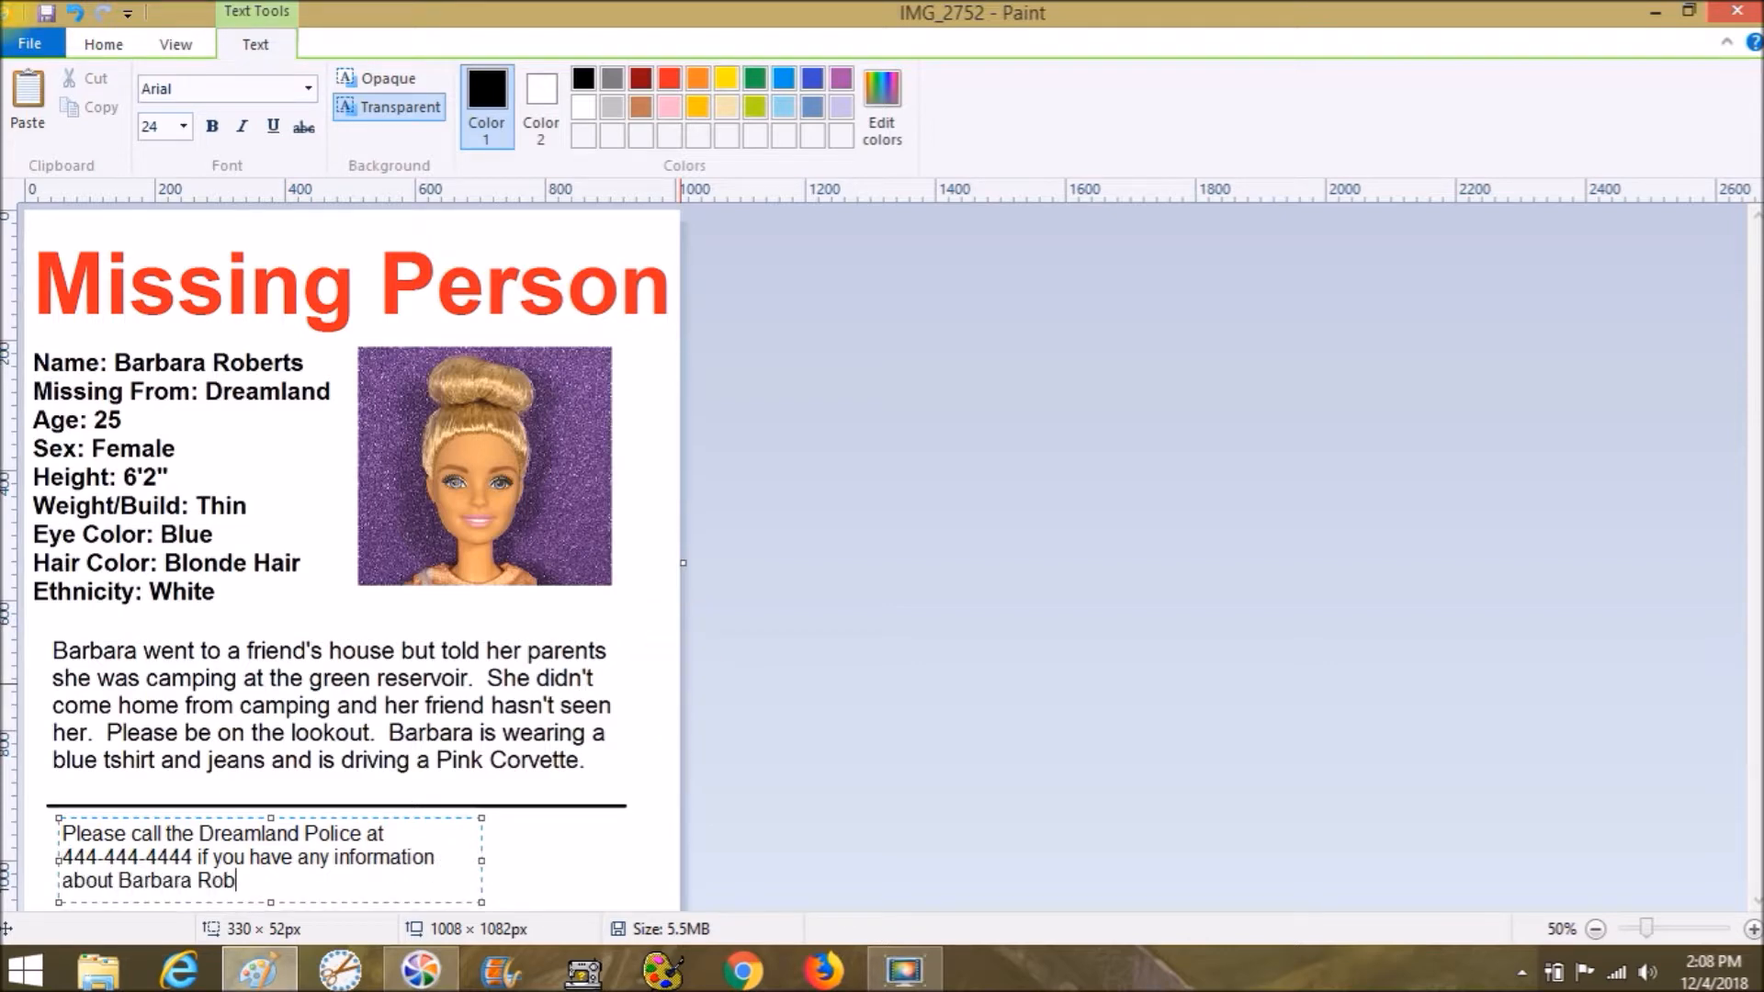
text(erts.)
Resize the contact text box to about 426 × 51 px so the sentence wraps after "if you", and commit the text.
drag(481, 855, 658, 839)
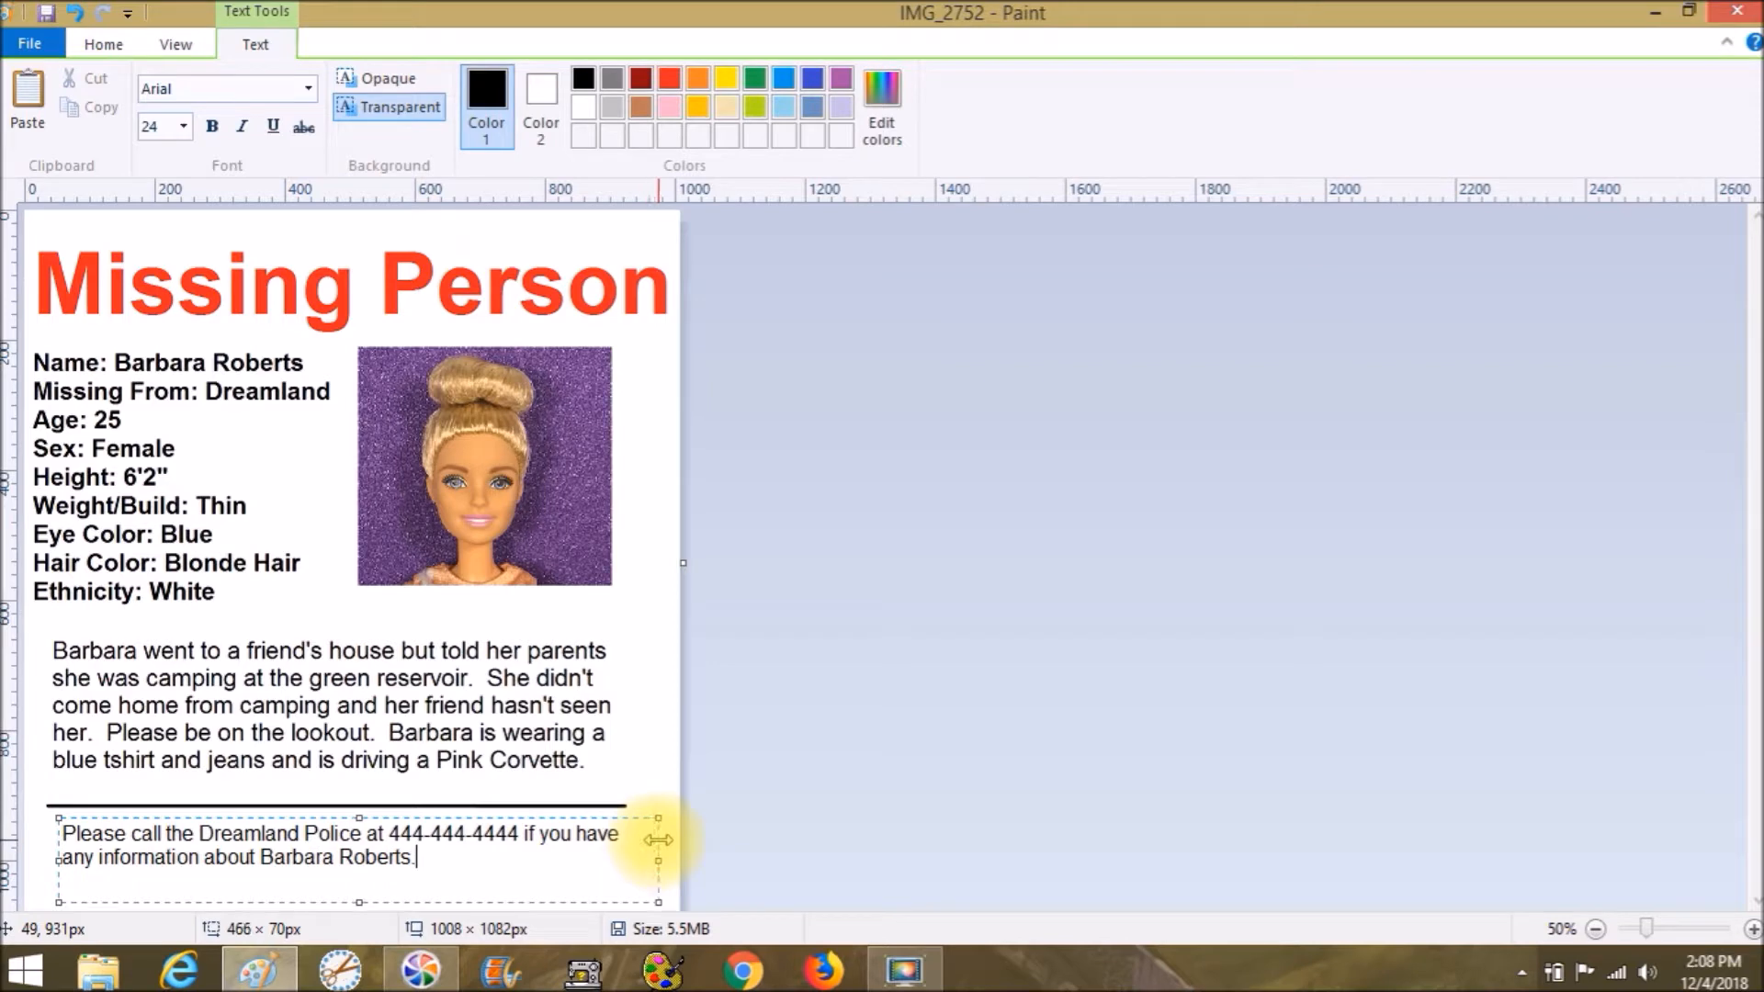
drag(360, 901, 361, 877)
drag(657, 847, 638, 849)
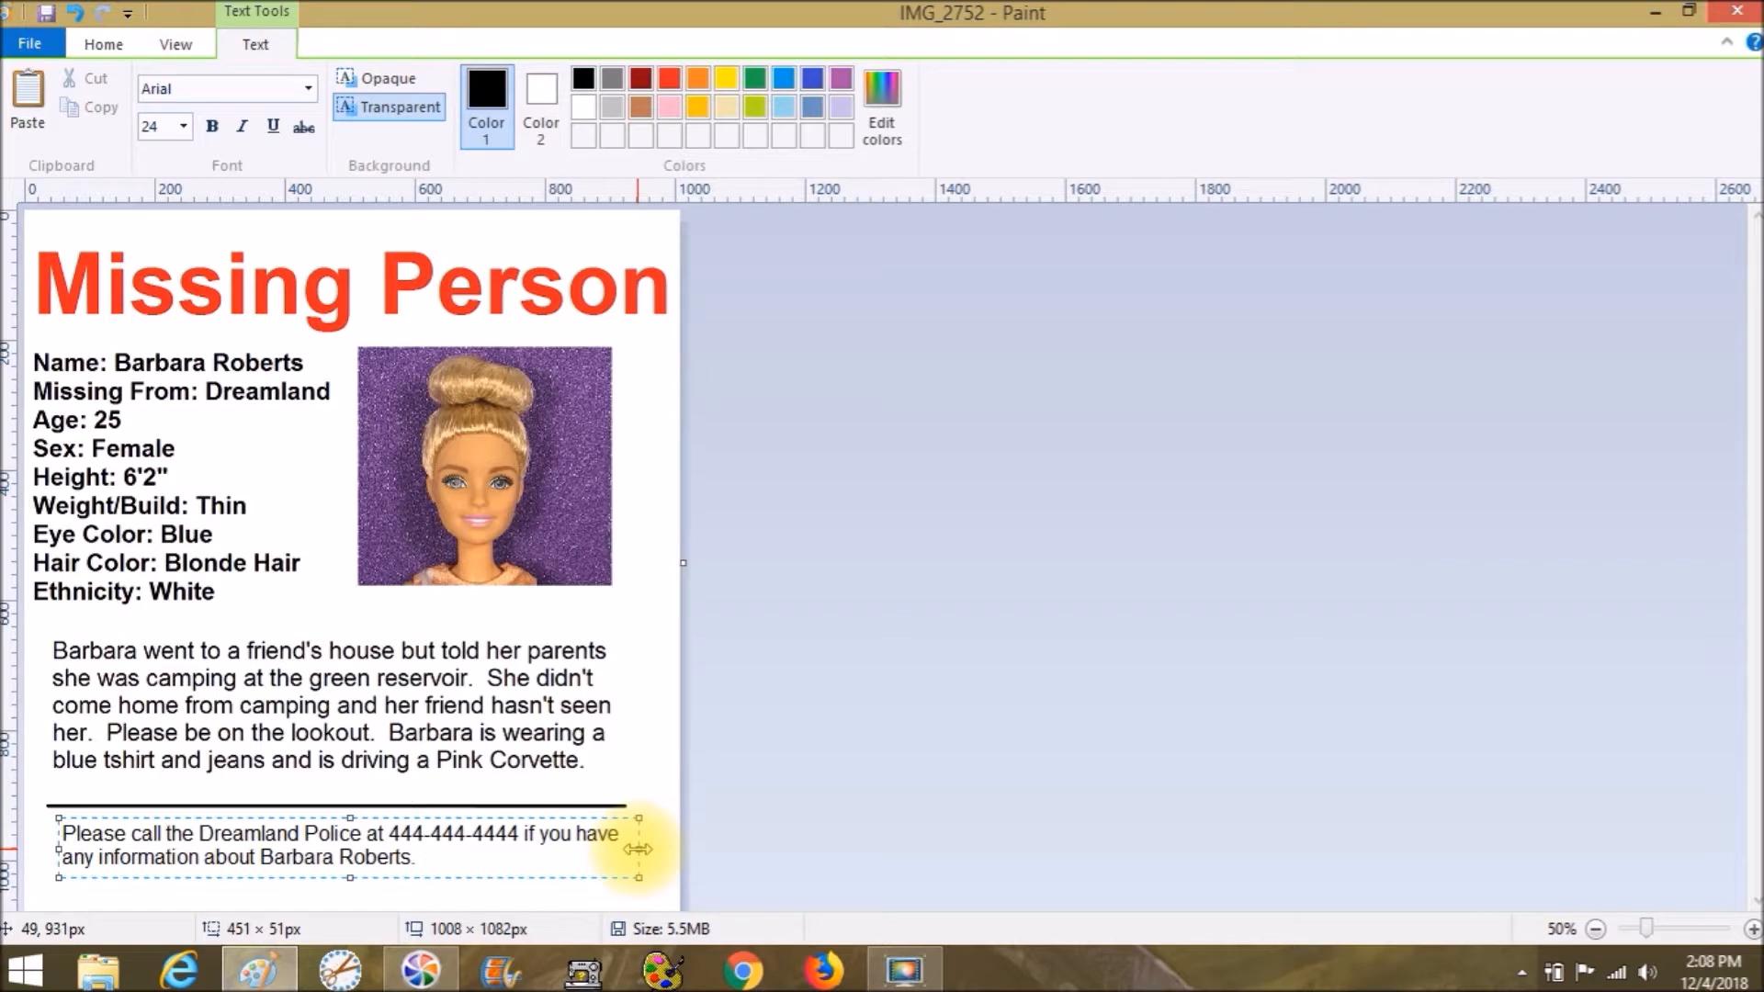
drag(638, 848, 606, 850)
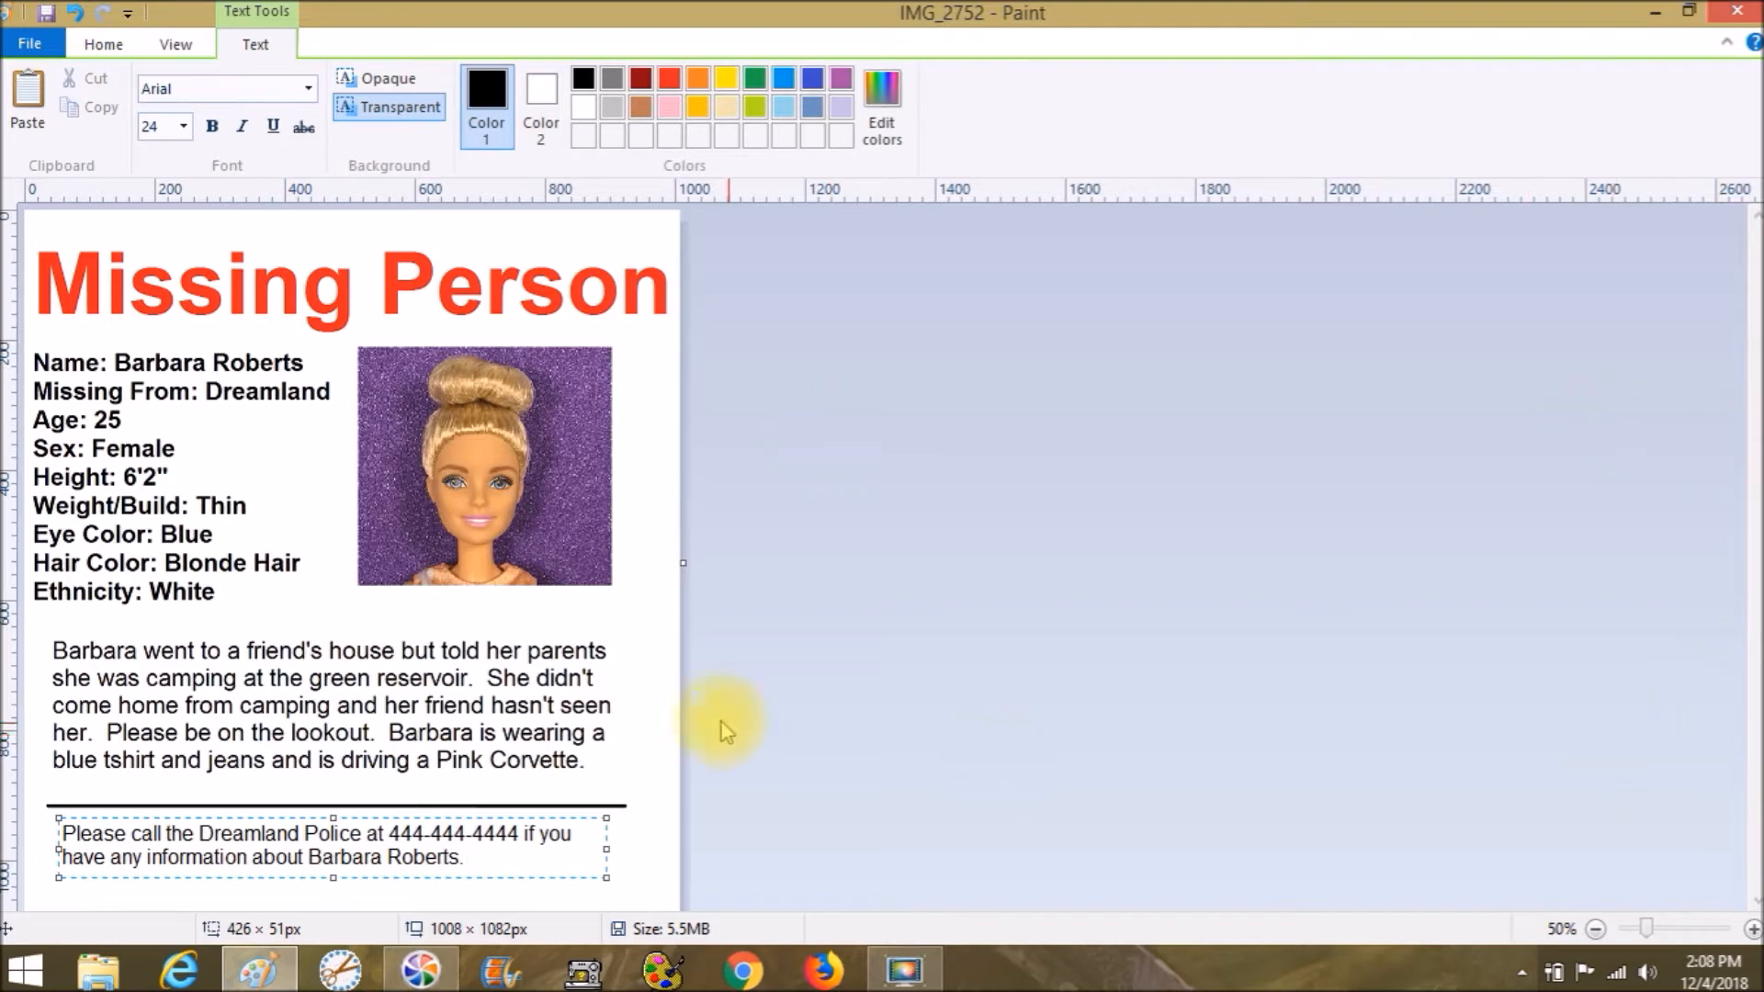
click(670, 710)
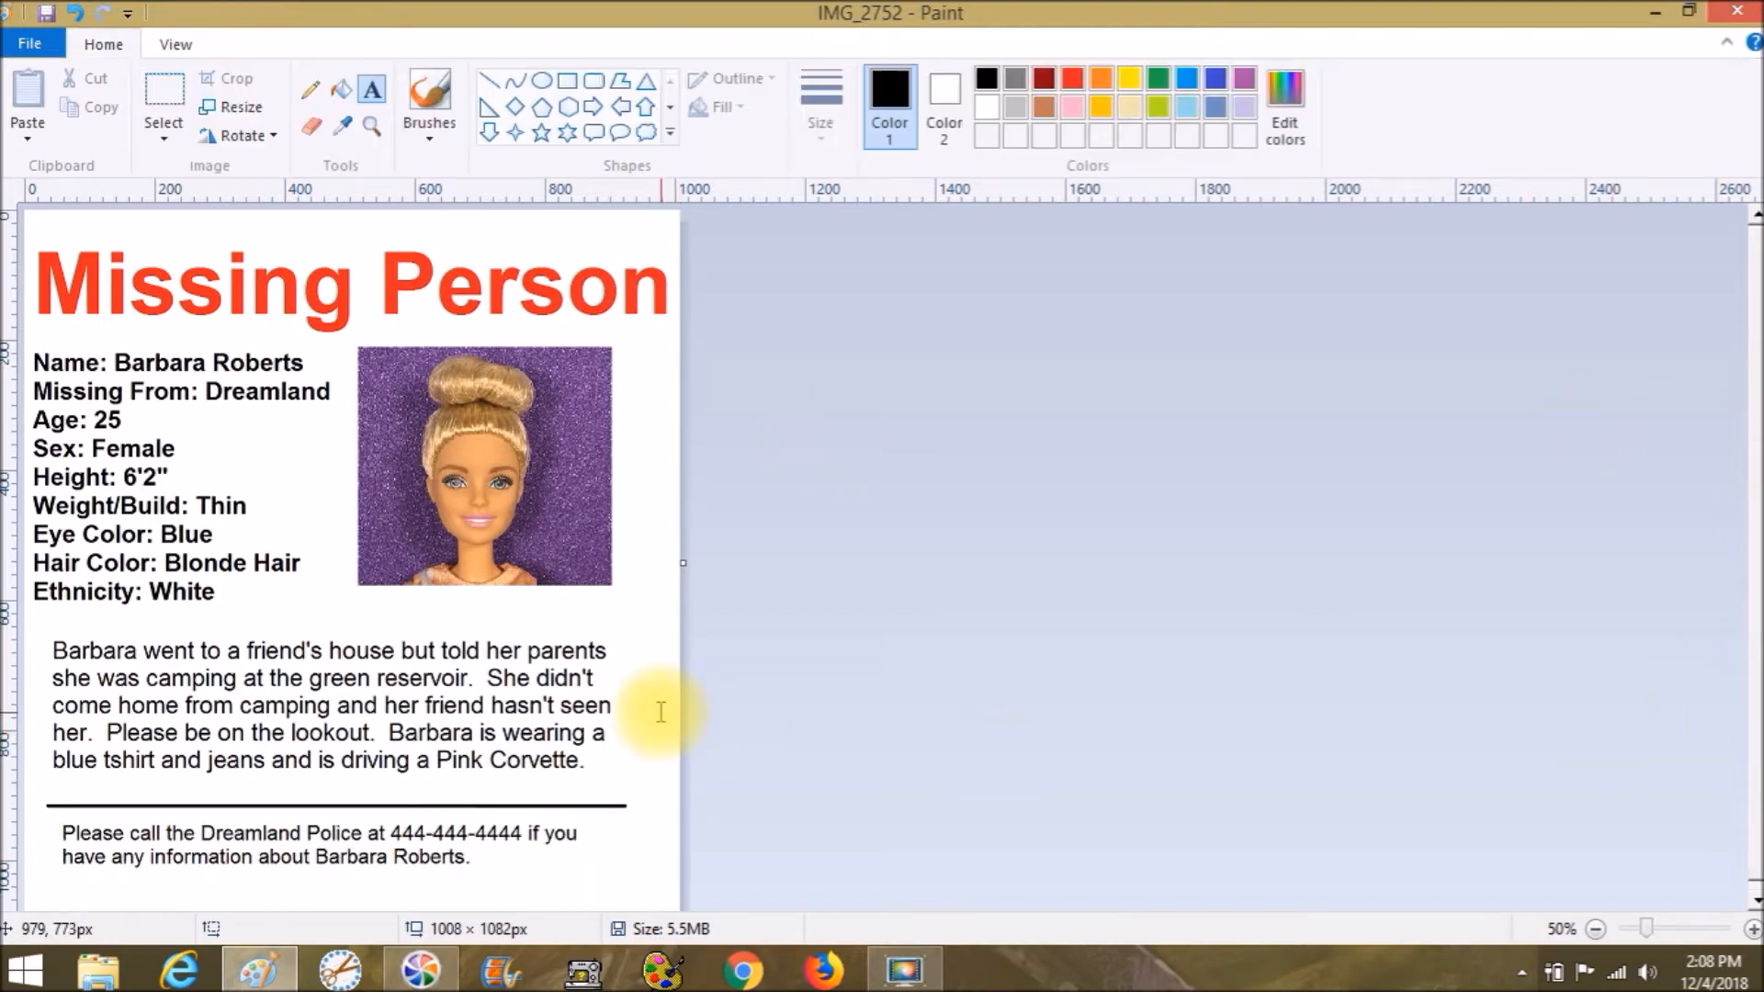
click(1596, 928)
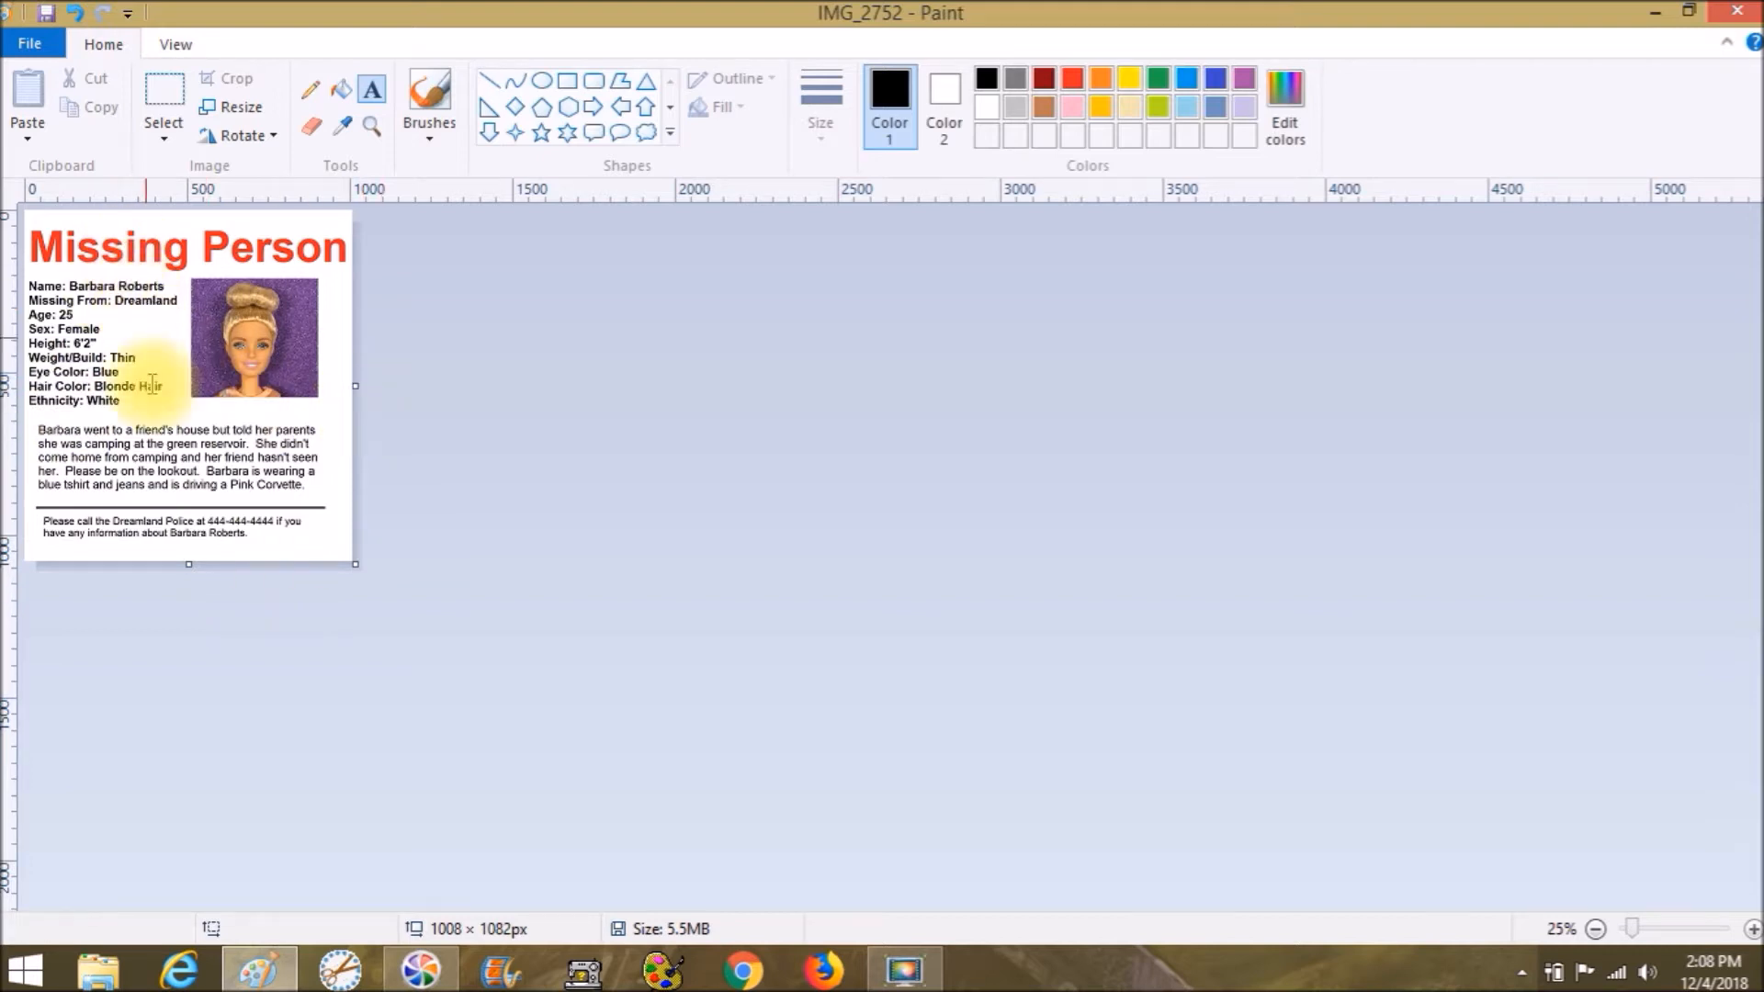
click(296, 540)
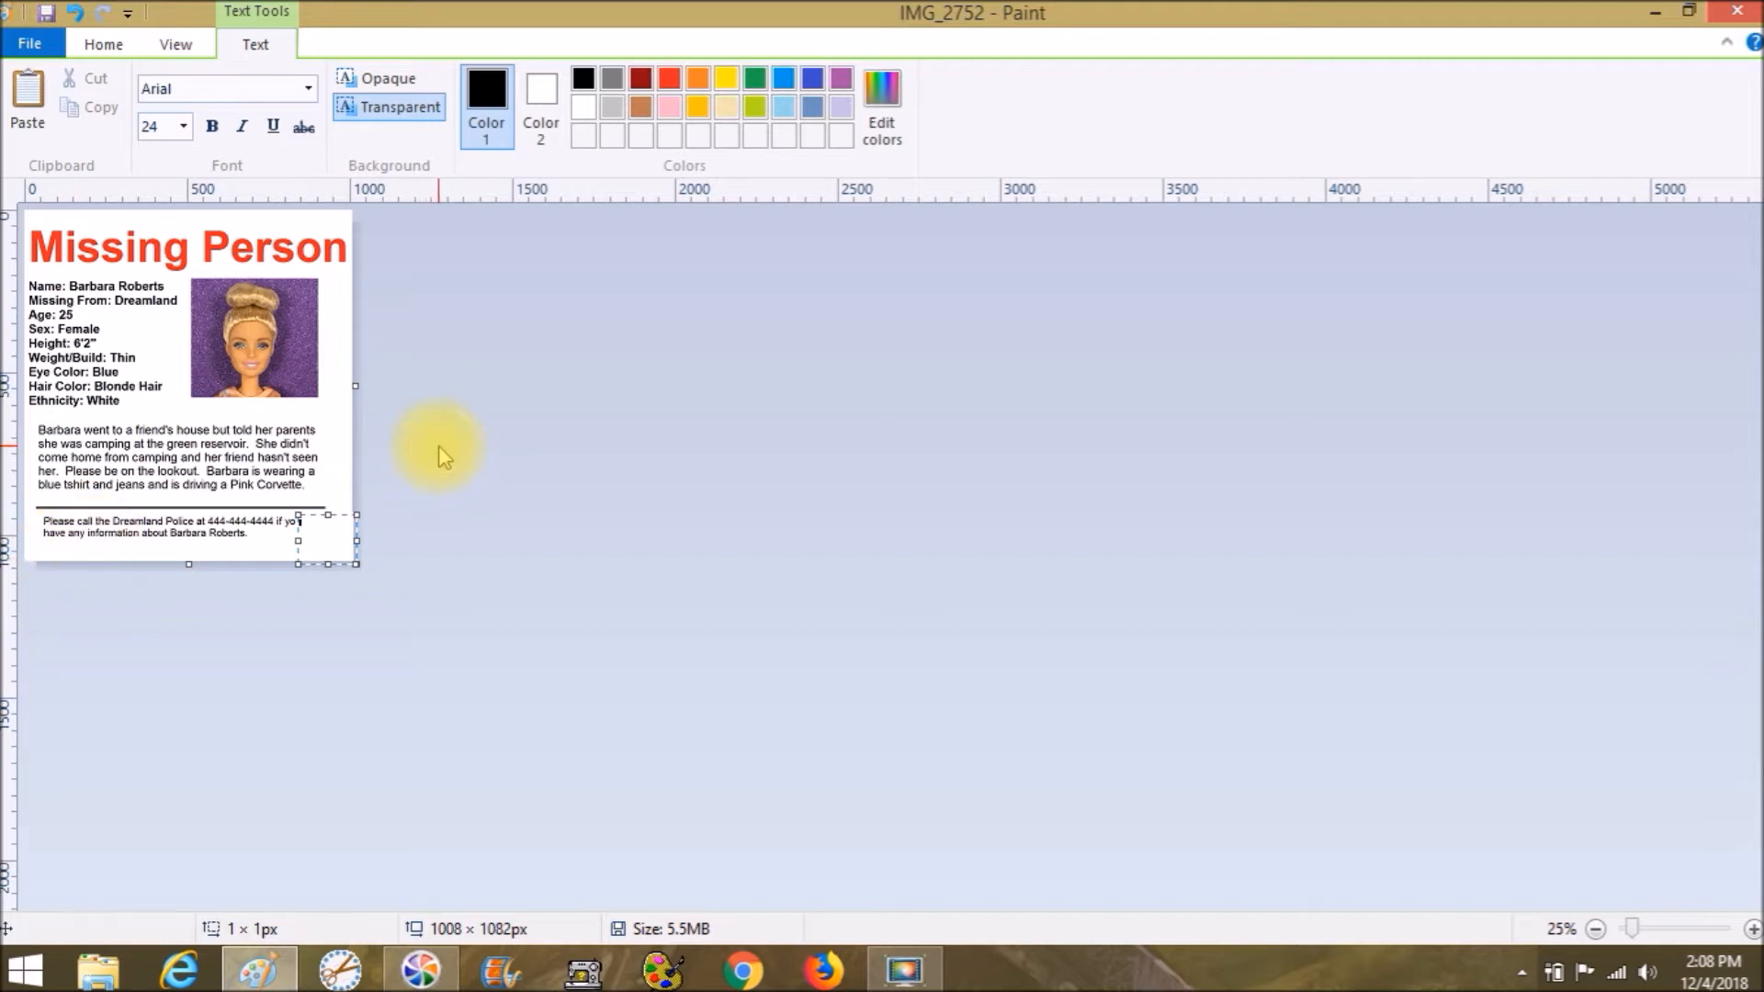
click(340, 418)
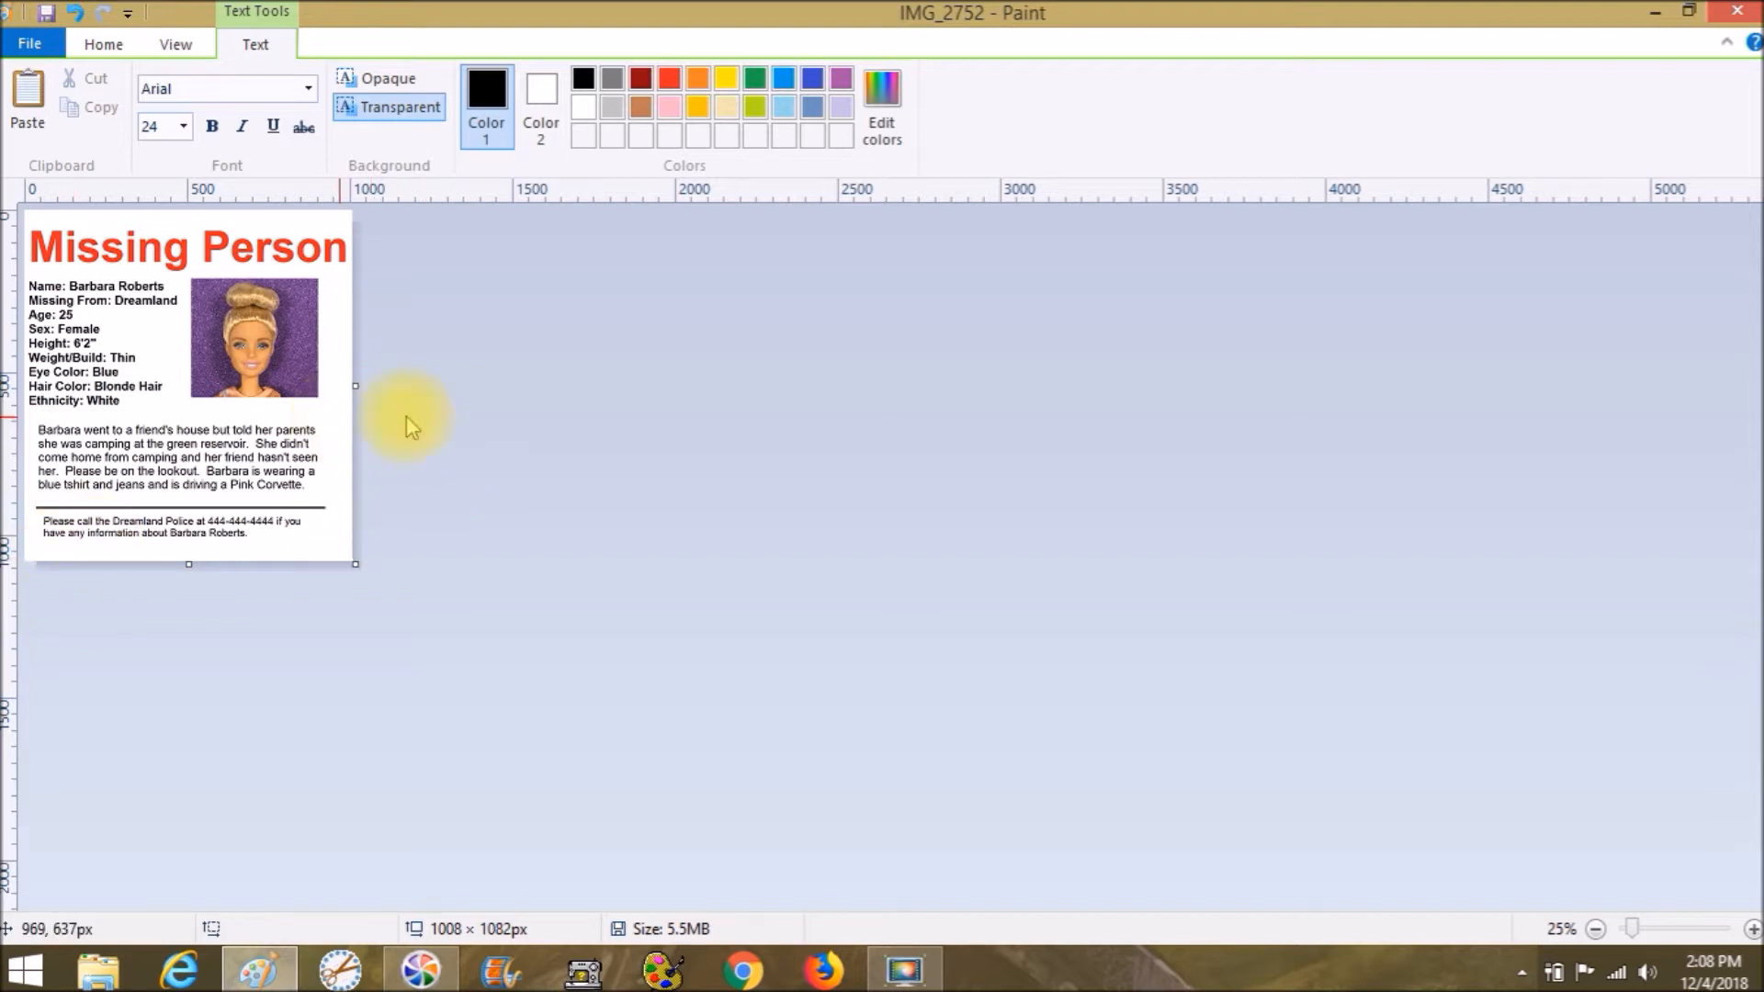
click(1752, 929)
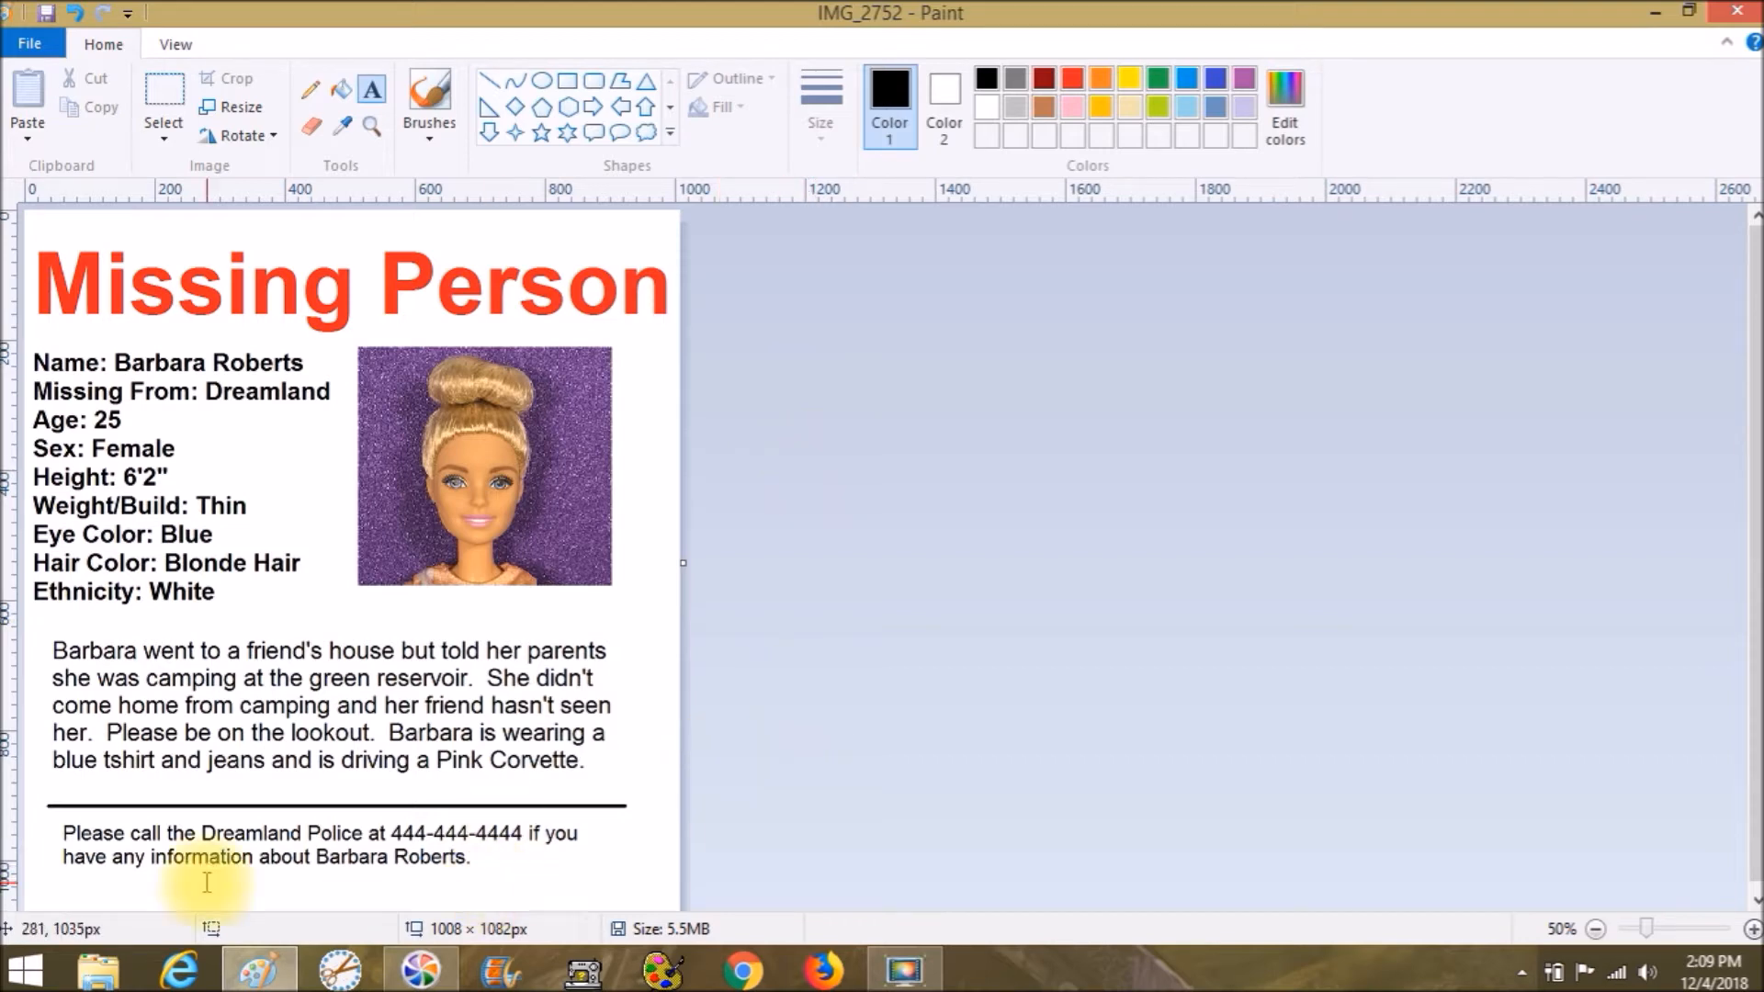
click(74, 865)
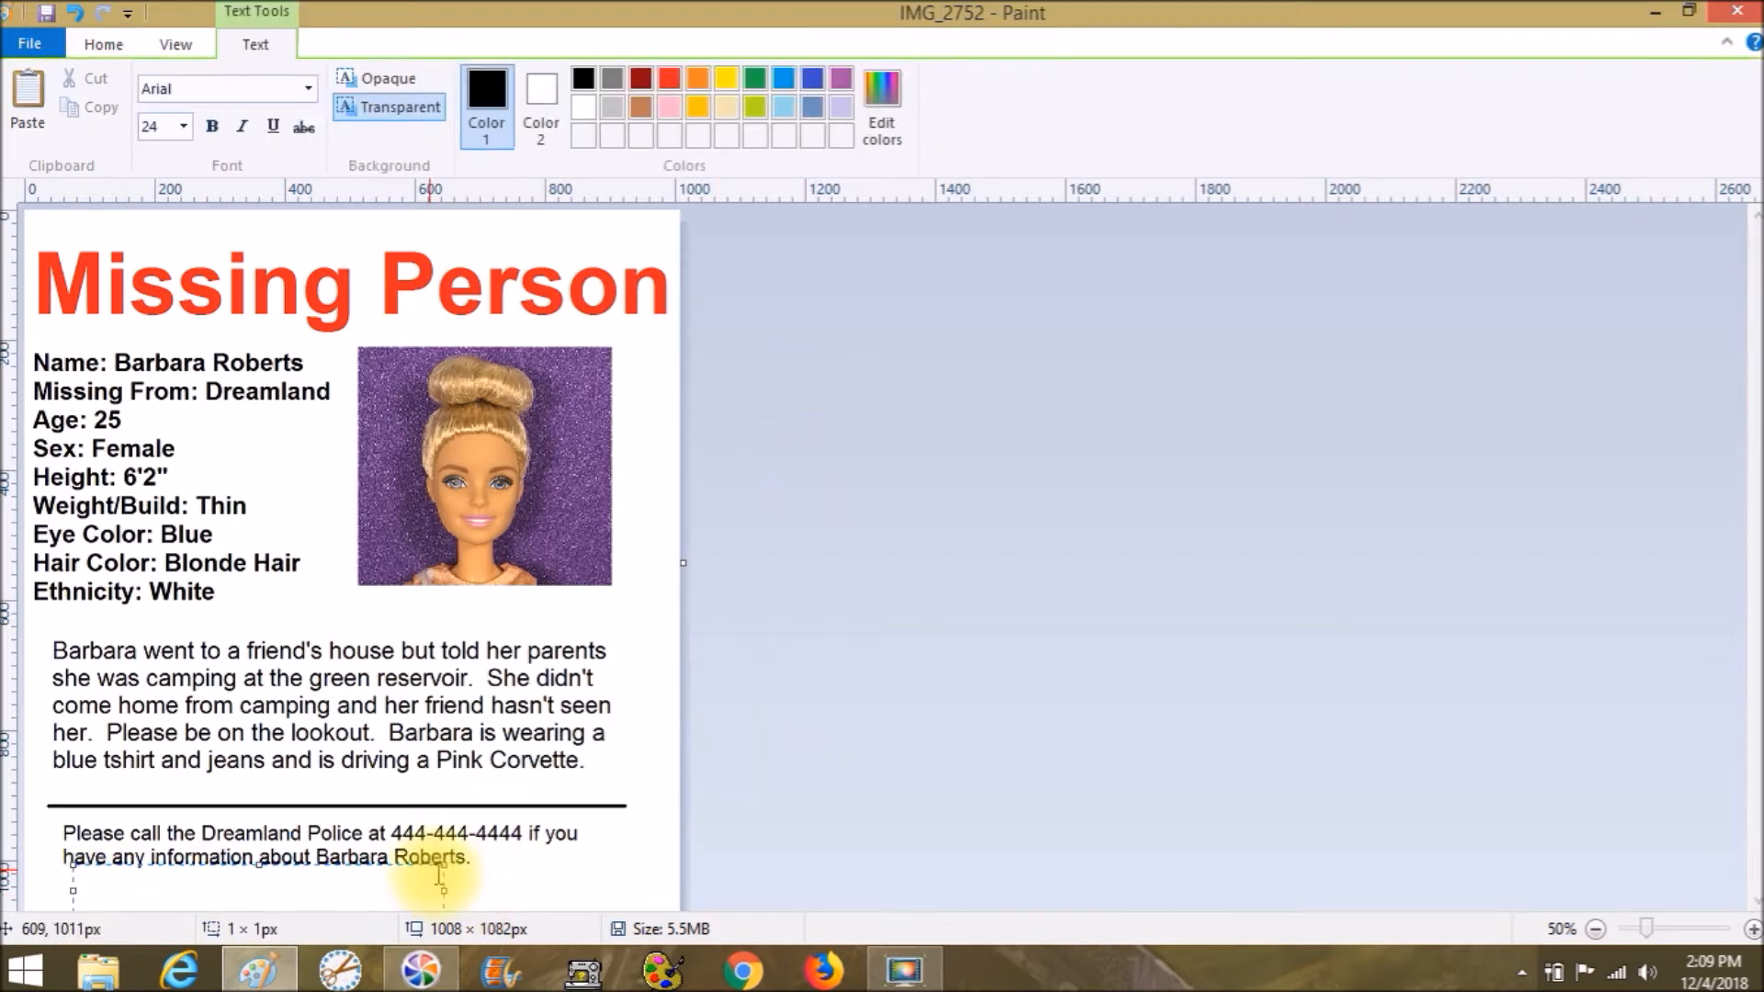
click(666, 675)
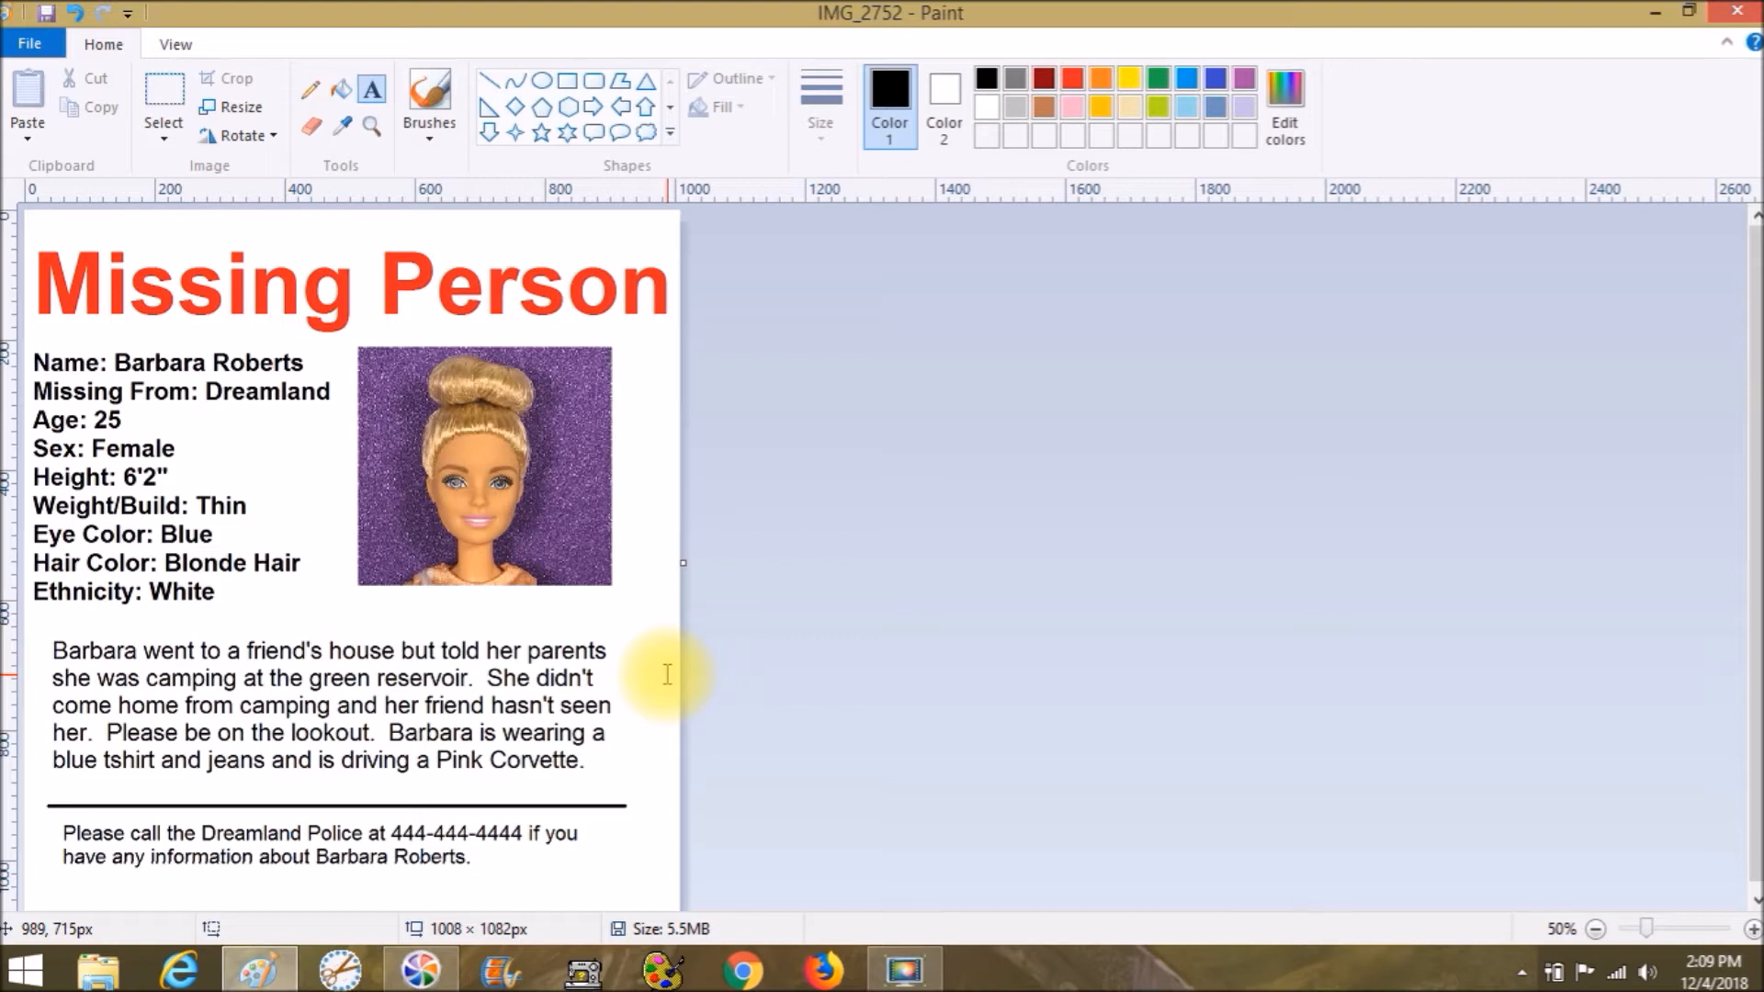
scroll(644, 682, down, 1)
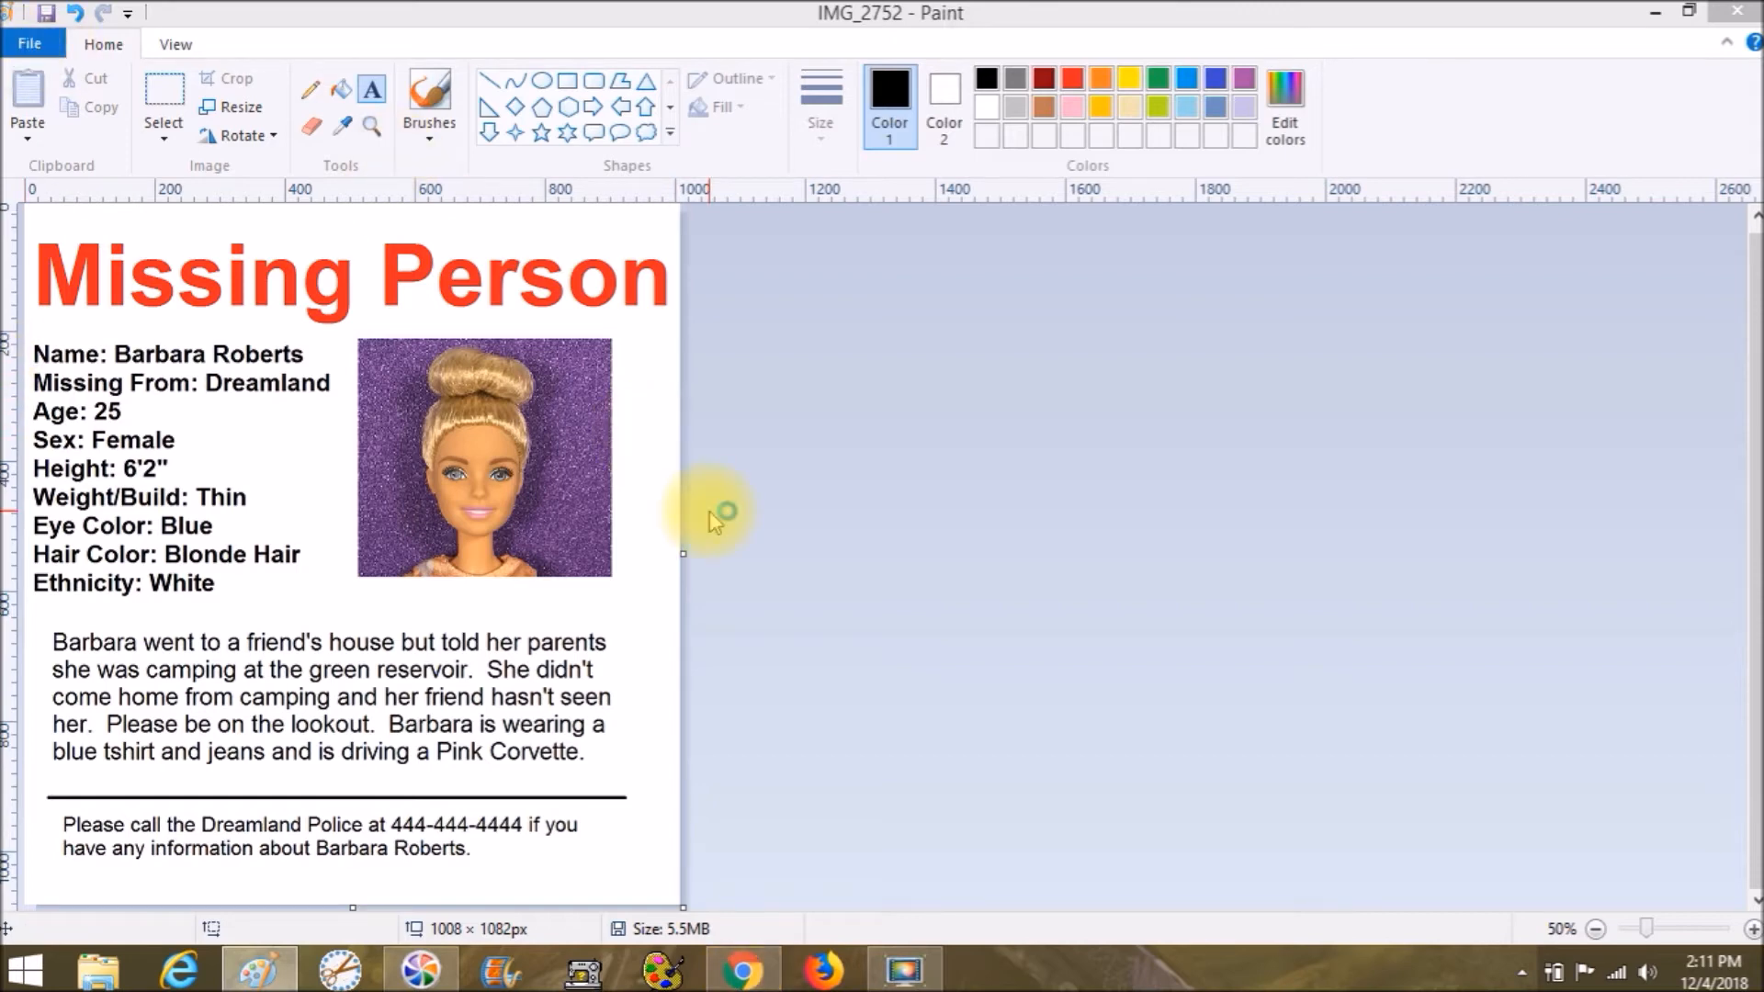
Save the poster to the Desktop as a PNG picture named "Barbie is Missing".
click(37, 44)
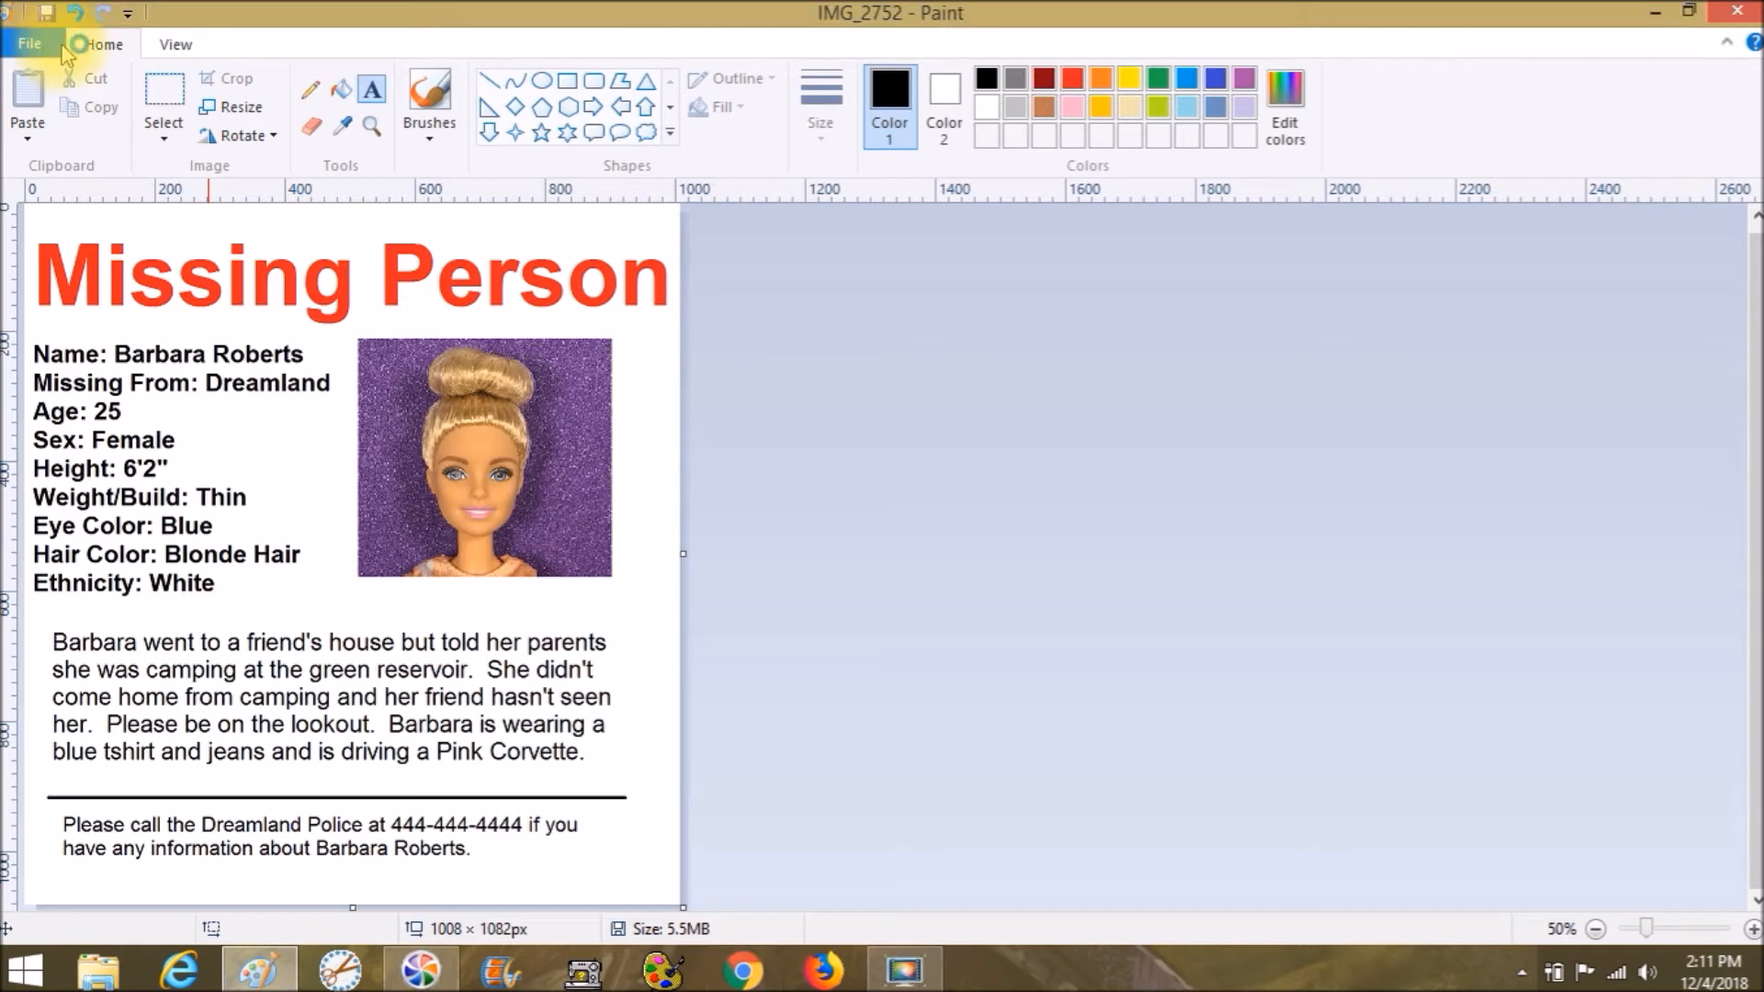
click(873, 392)
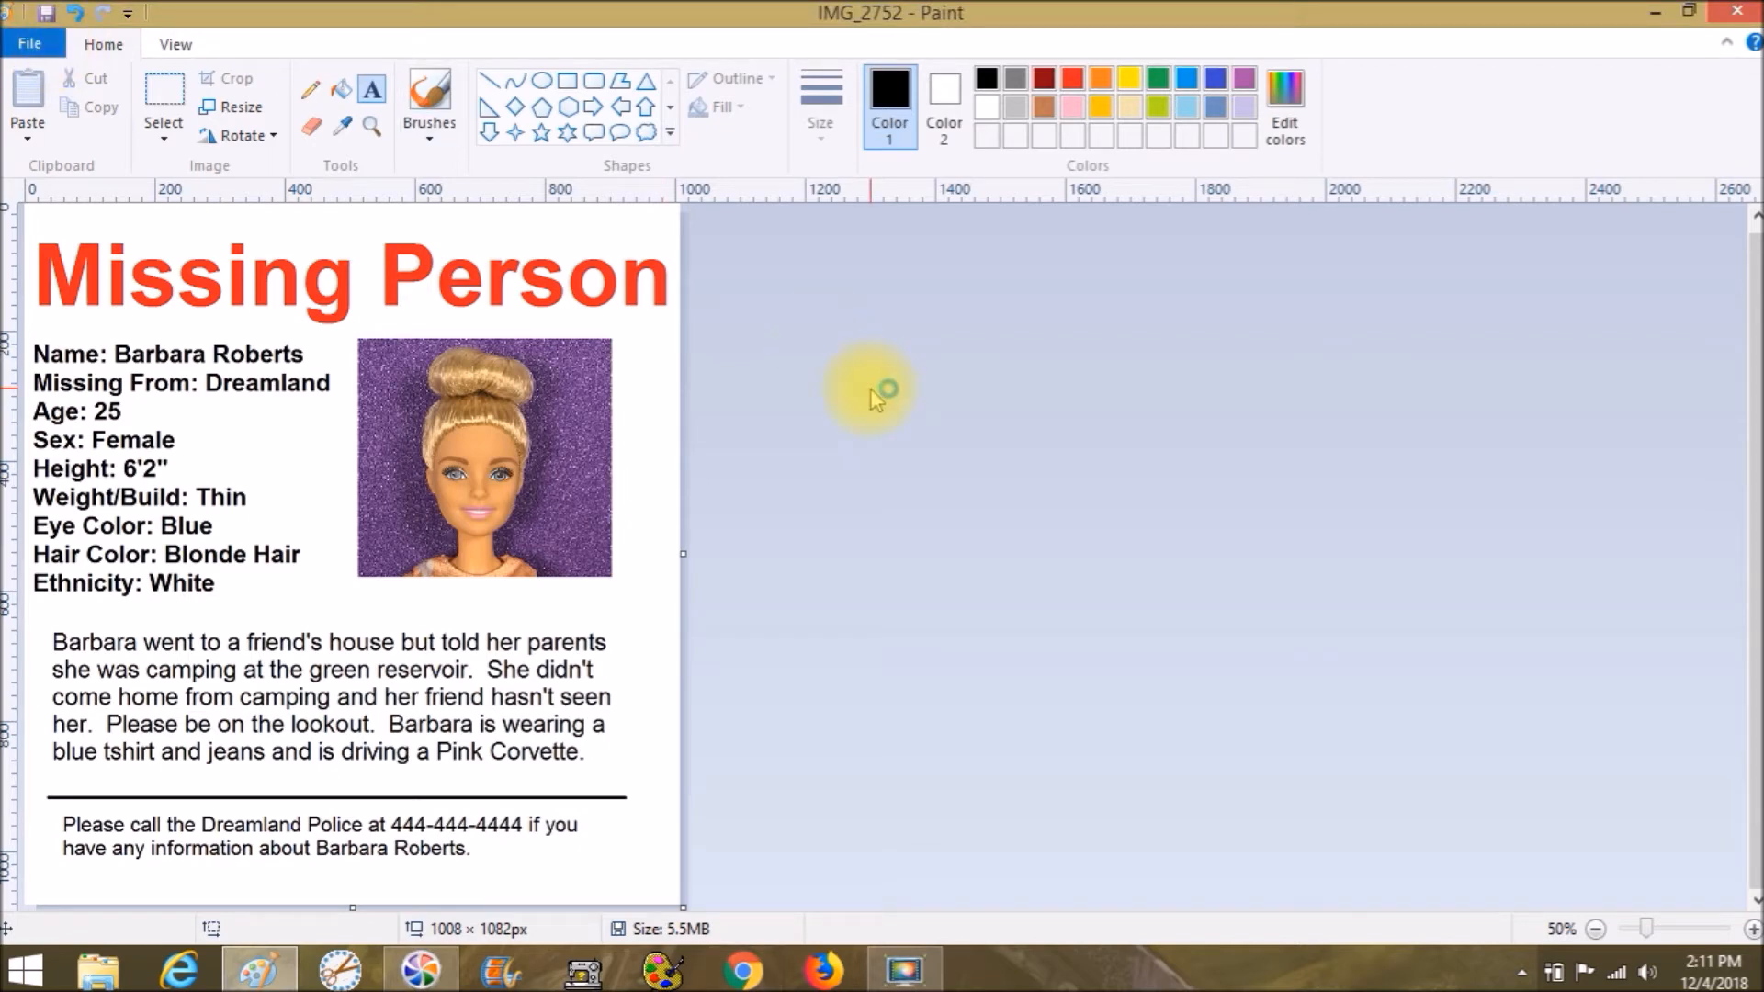
click(46, 48)
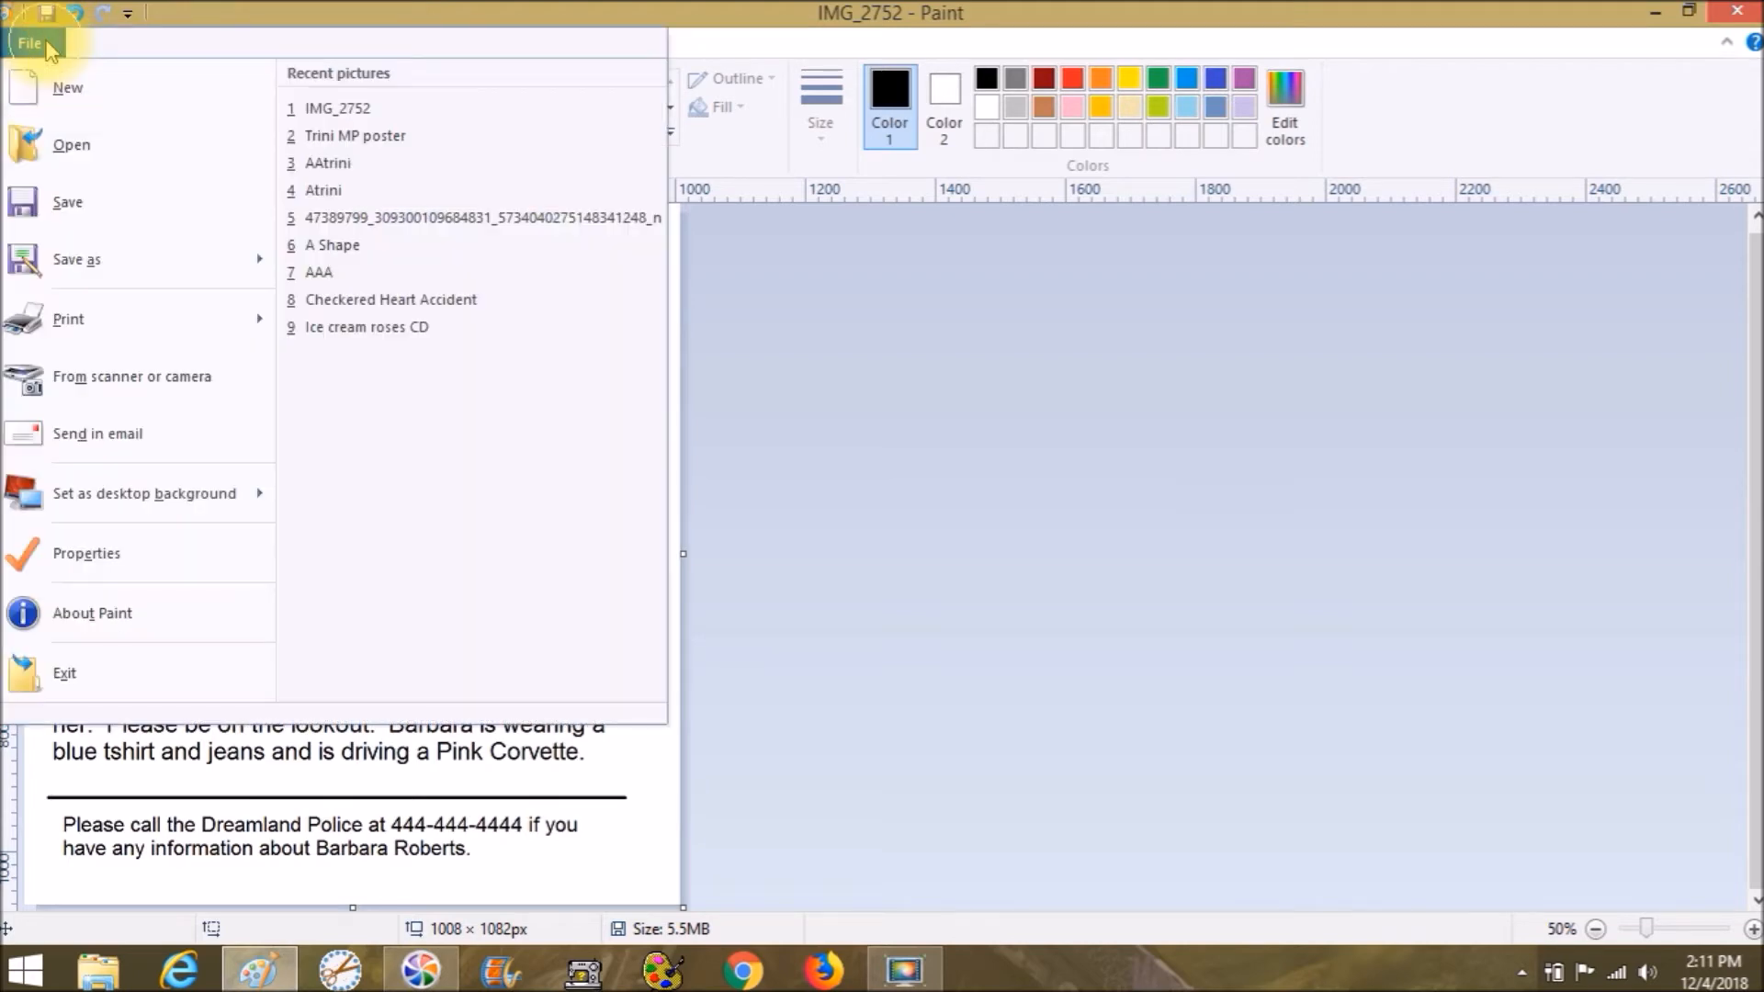
mouse_move(129, 271)
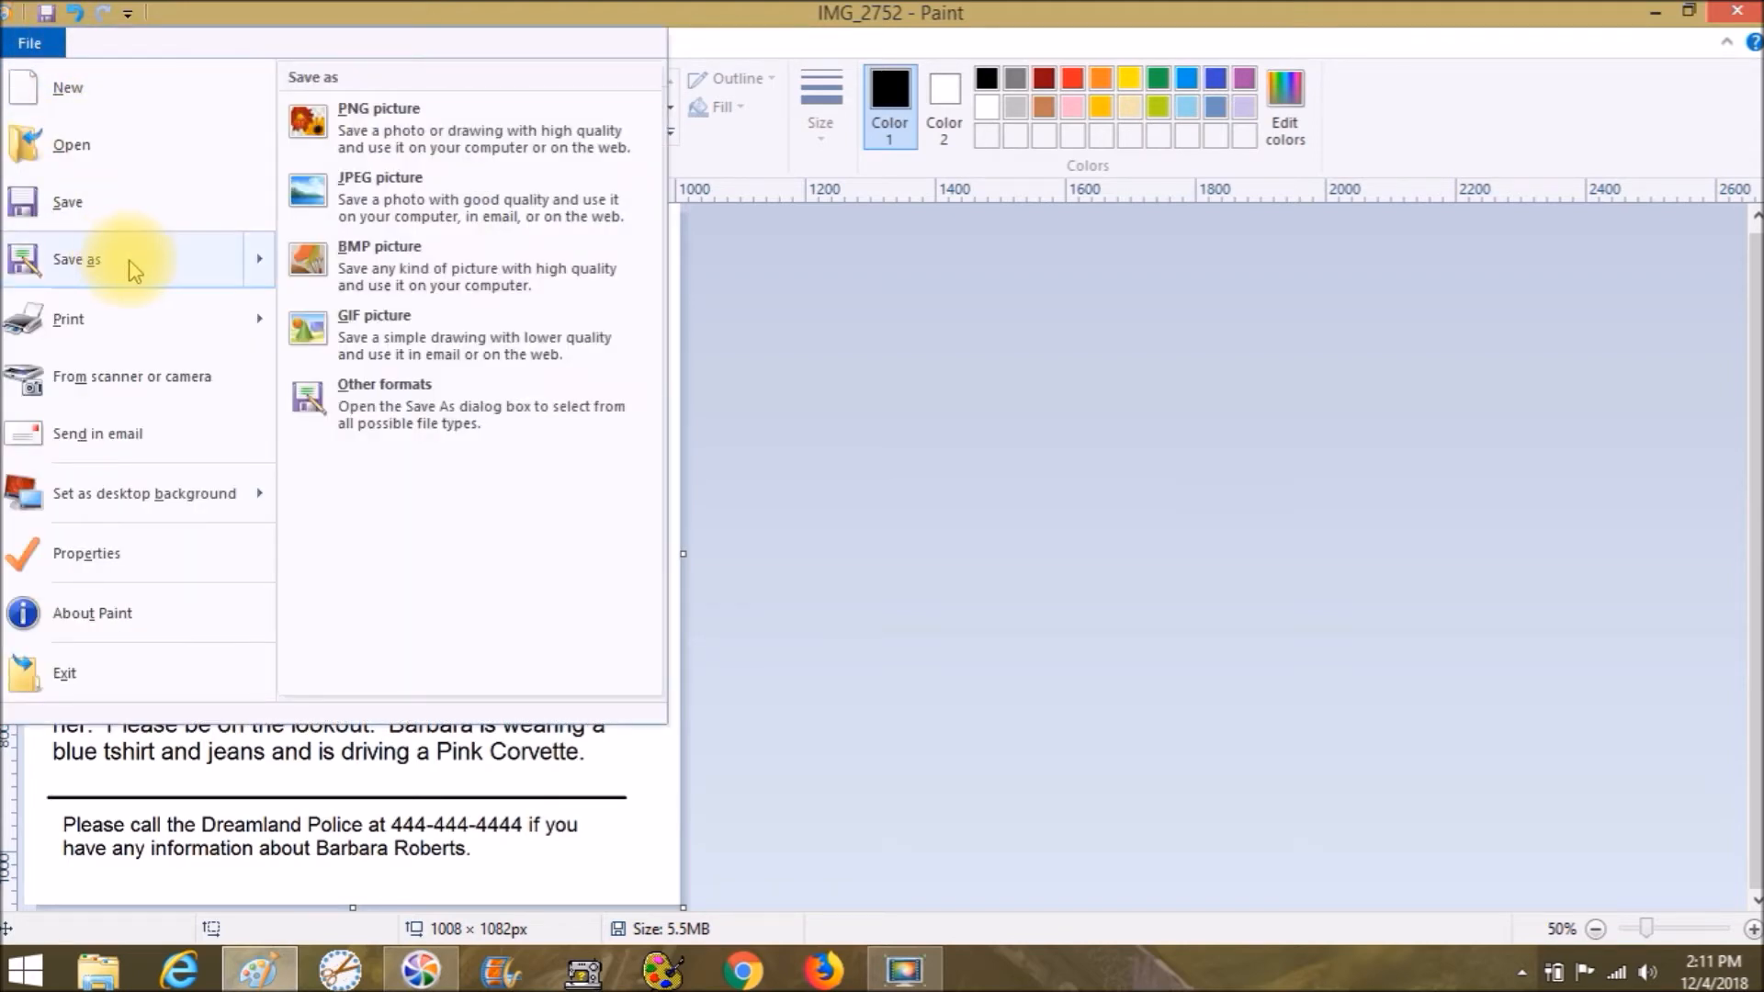
click(404, 135)
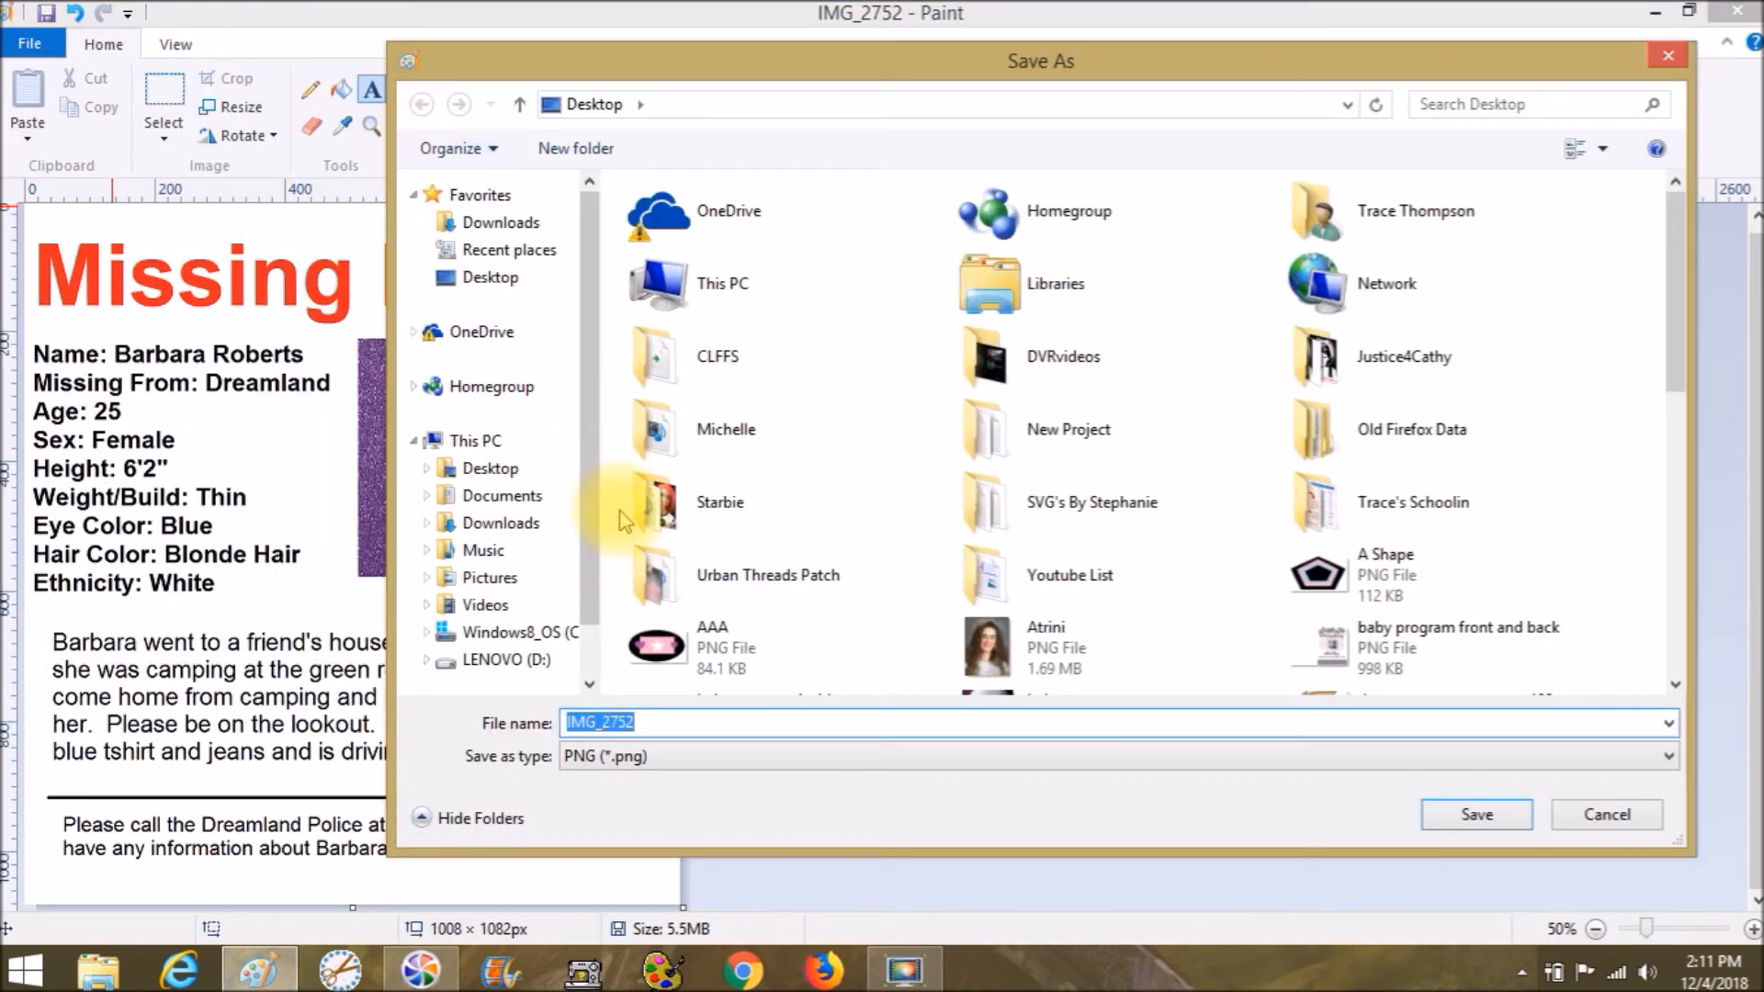
text(Ba)
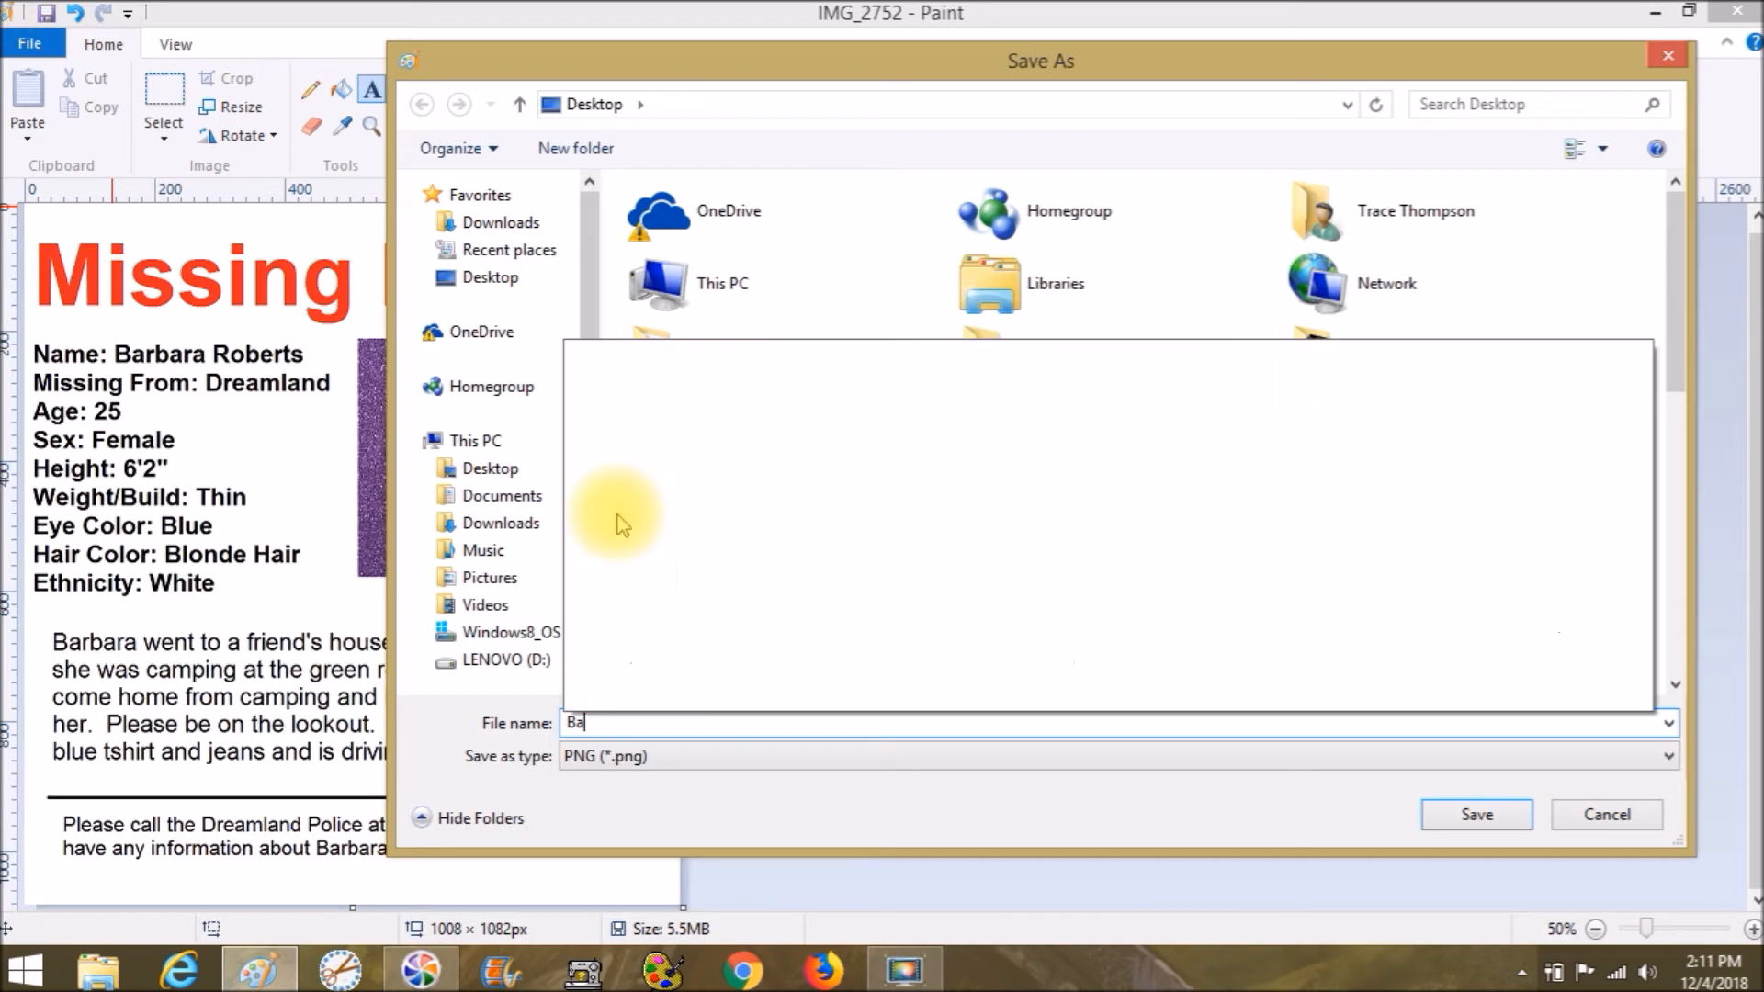
text(rbie is Missing)
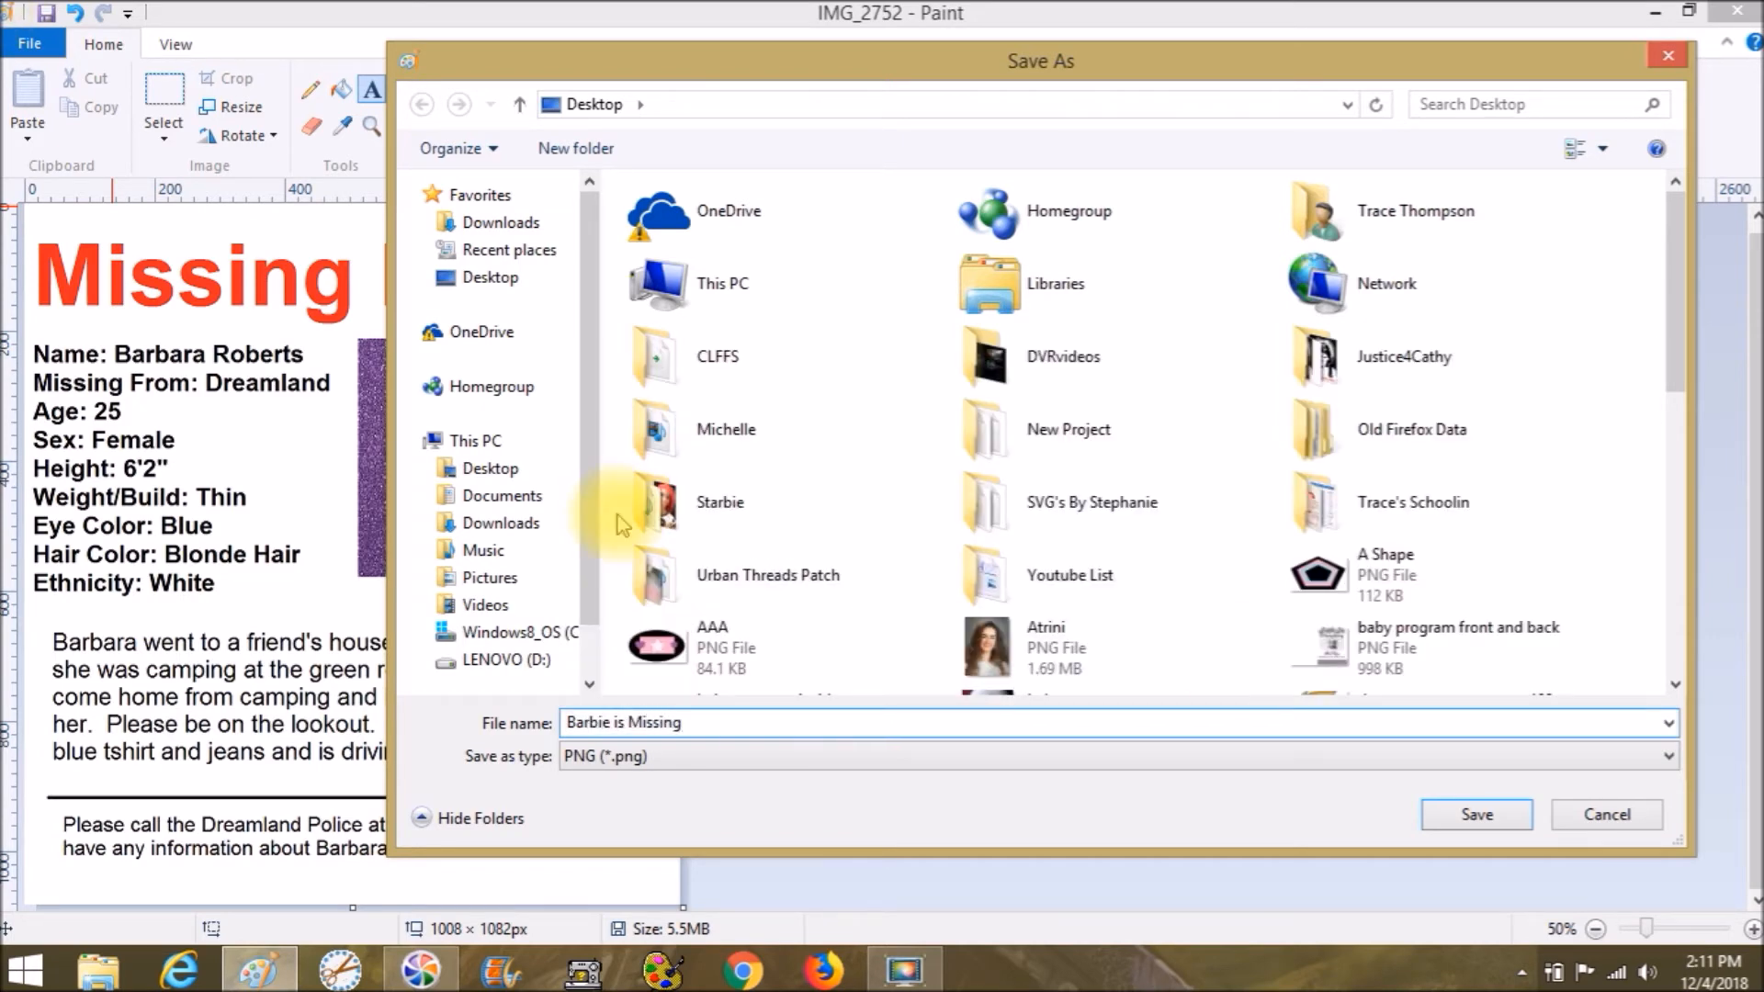
click(1470, 813)
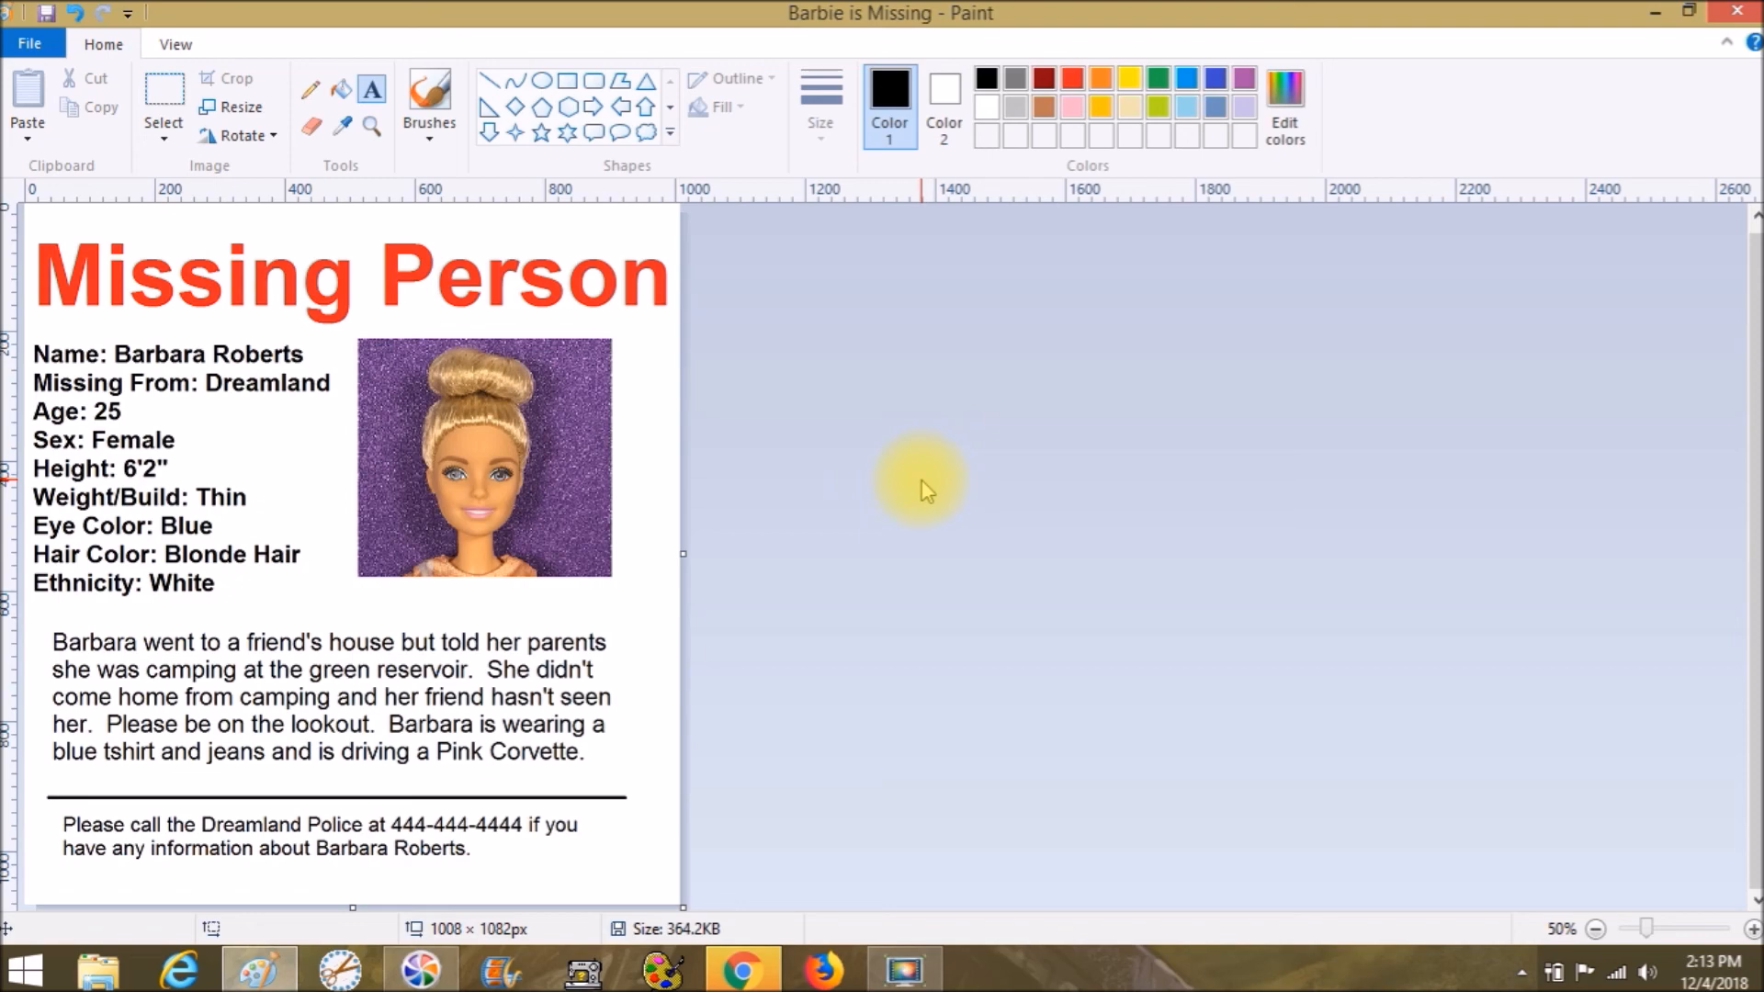
click(905, 971)
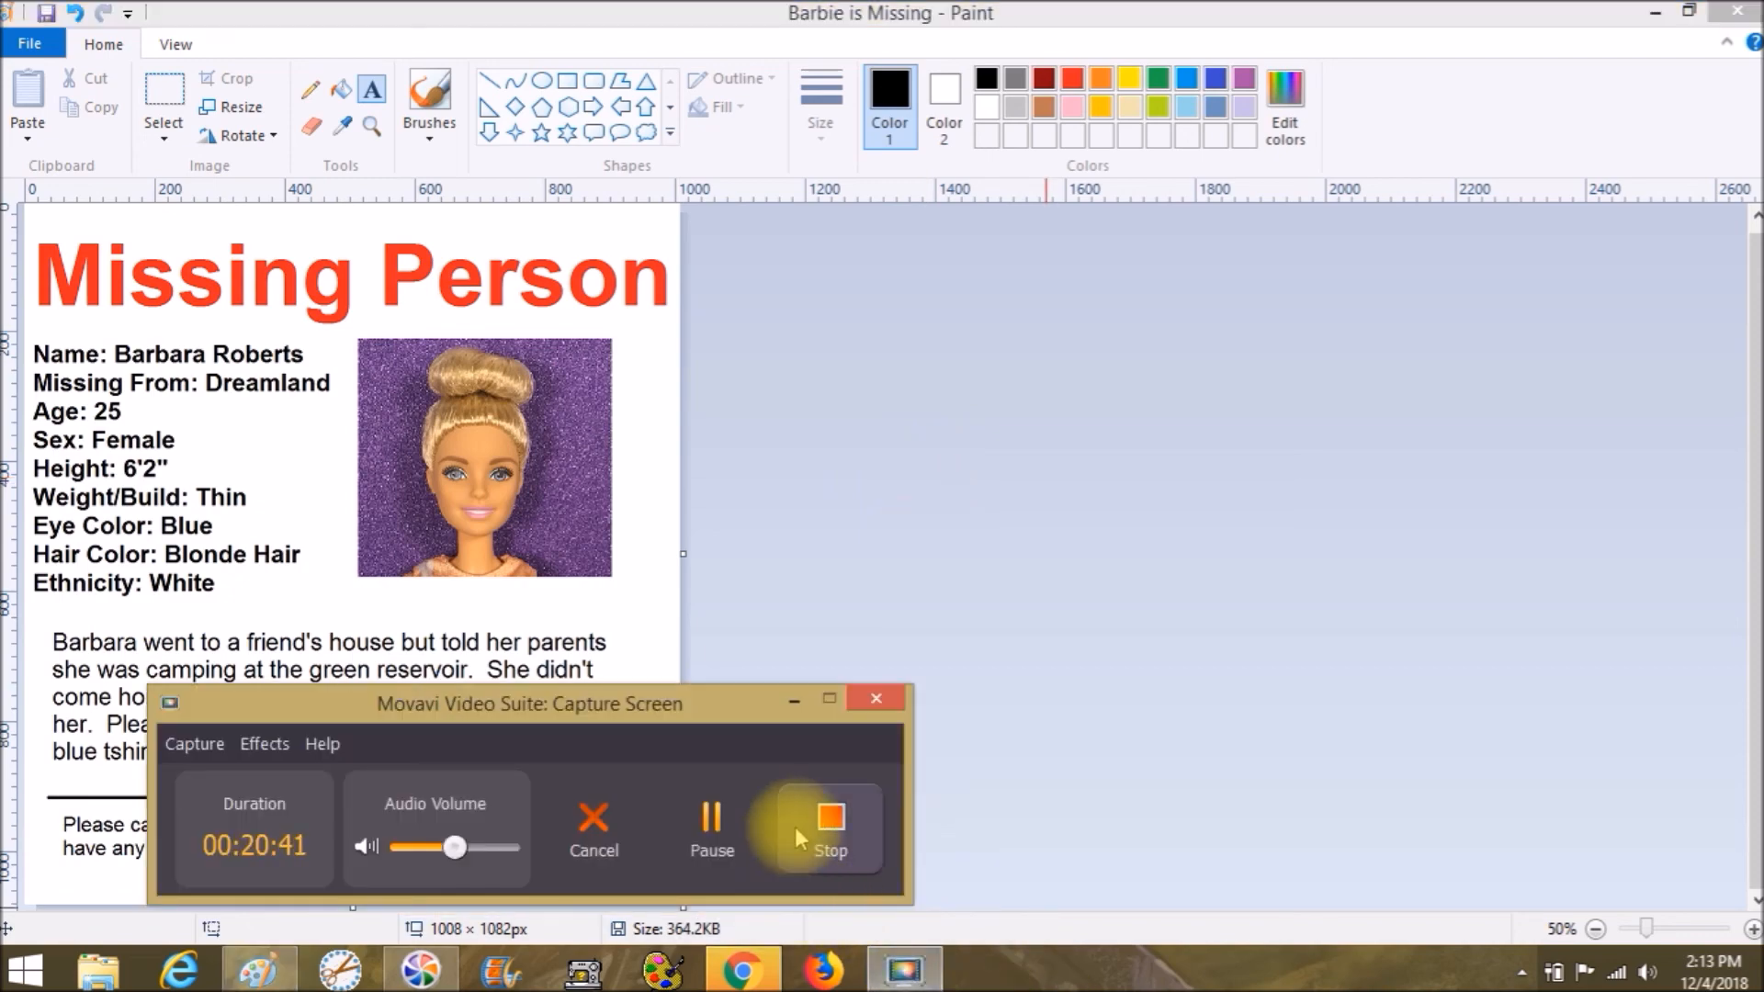
click(852, 831)
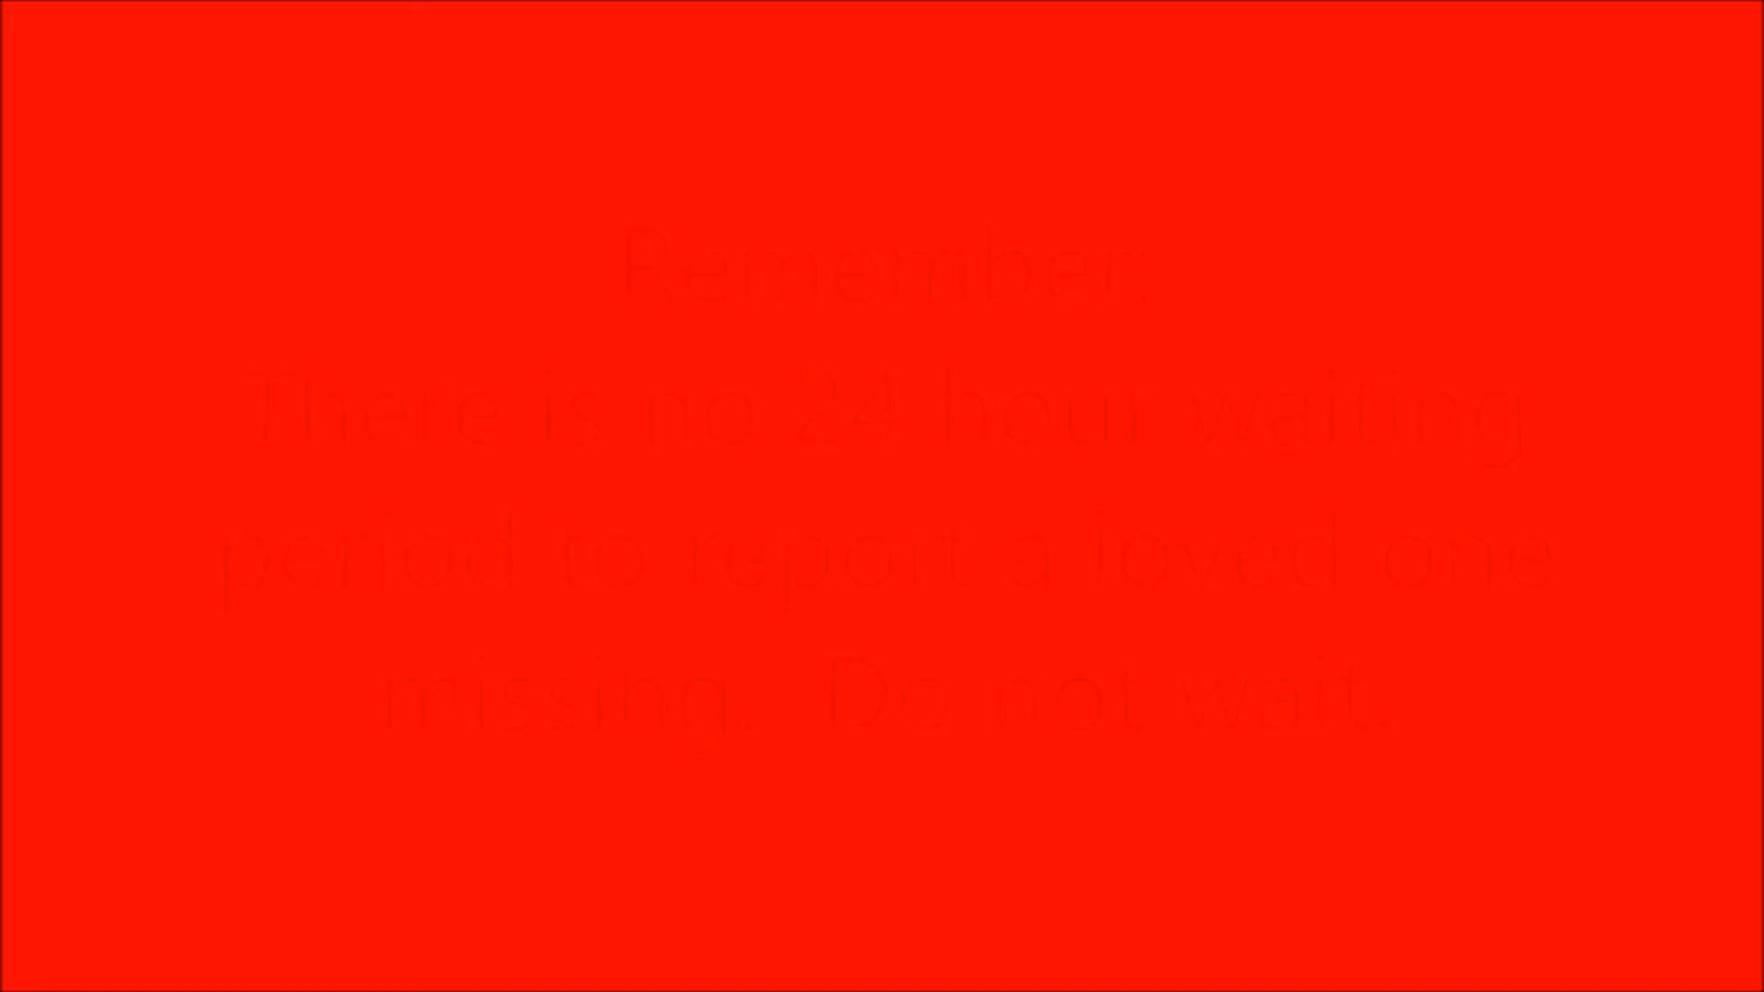